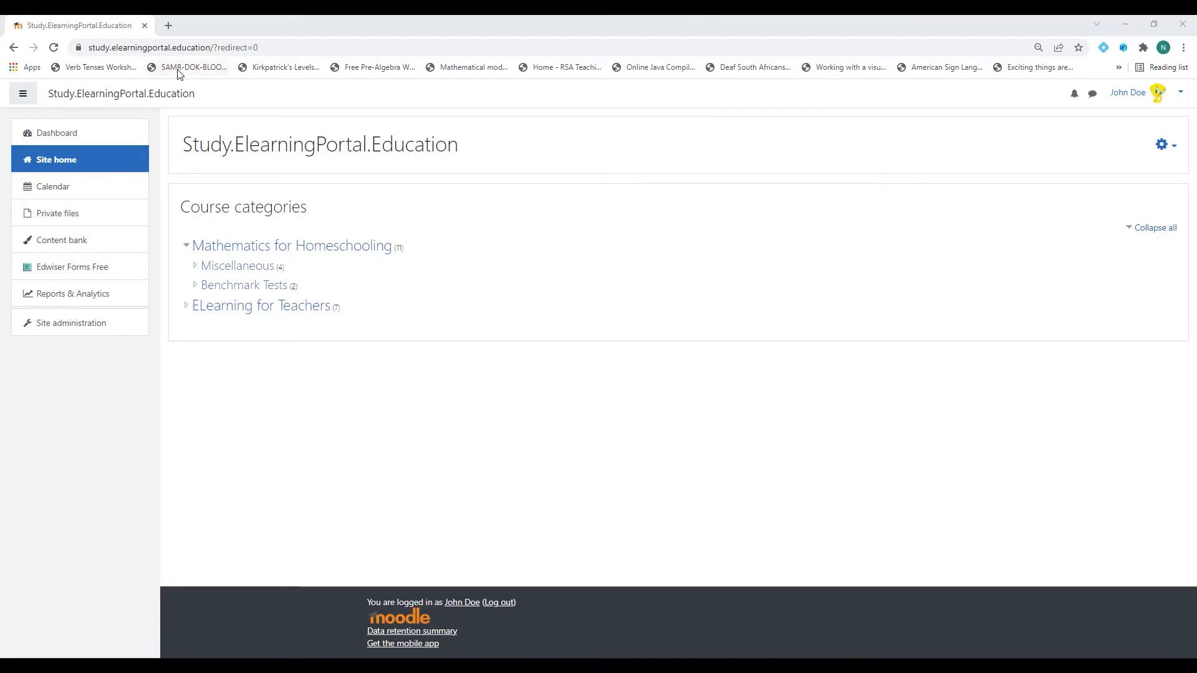
Open a new Chrome tab beside the learning site's home page.
left_click(168, 25)
Load moodle.org and open the Plugins directory from its footer.
type("moodle")
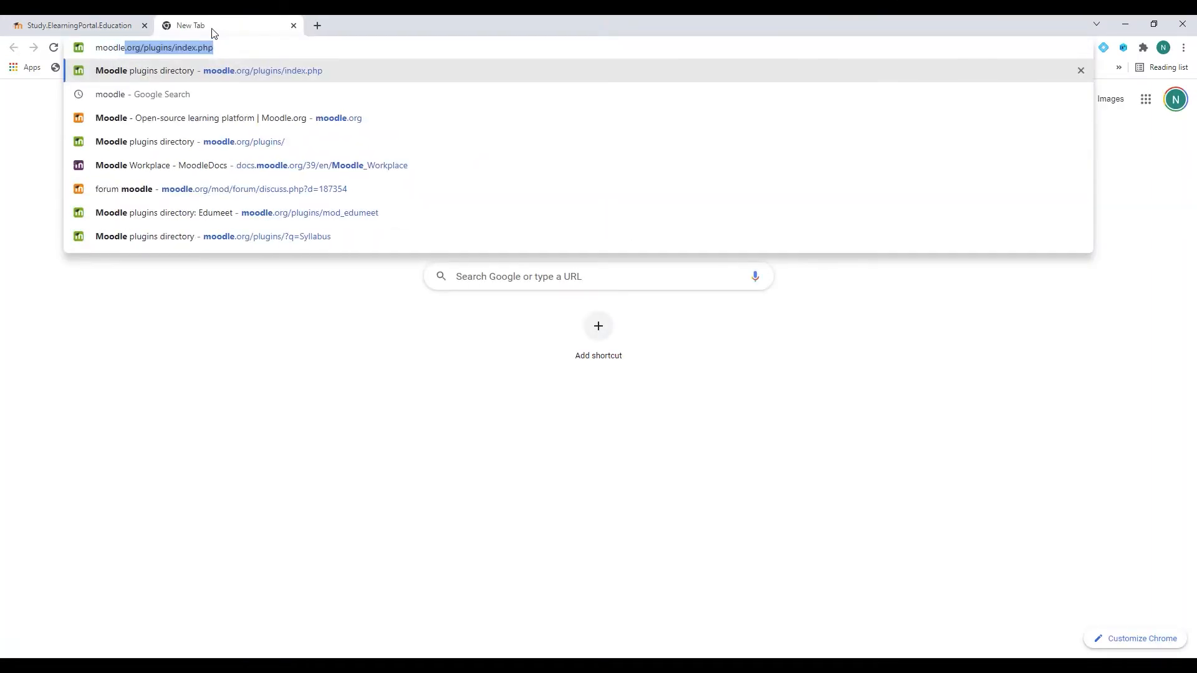
type(".org")
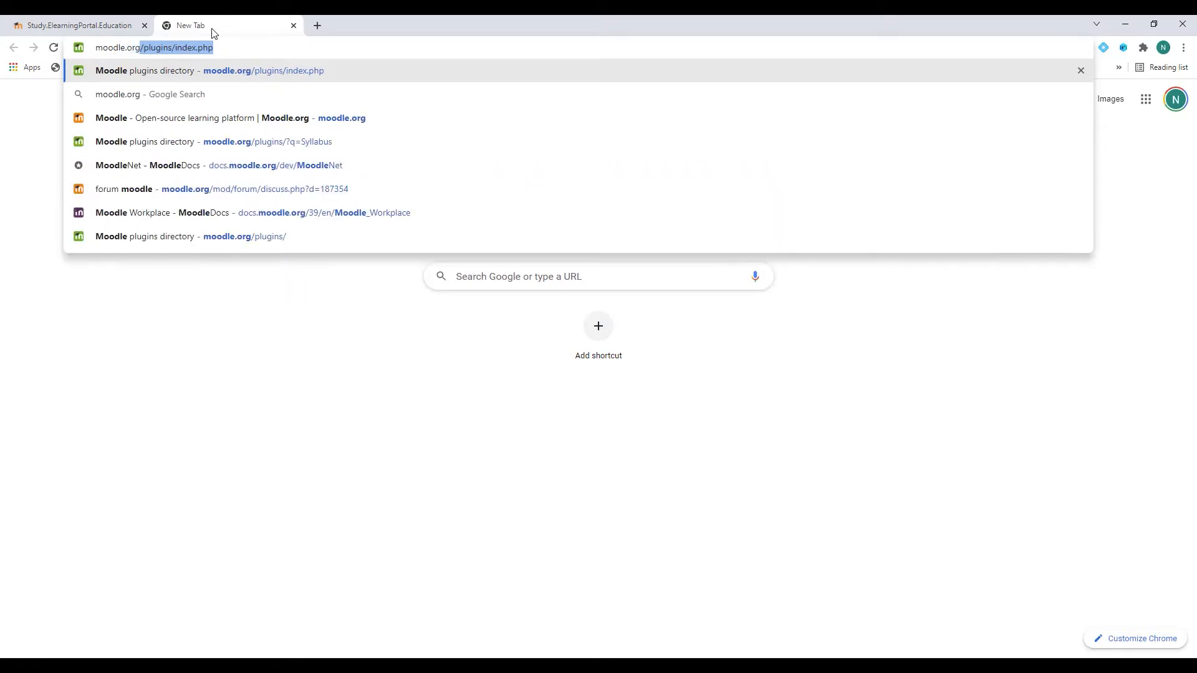
key("Delete")
key("Return")
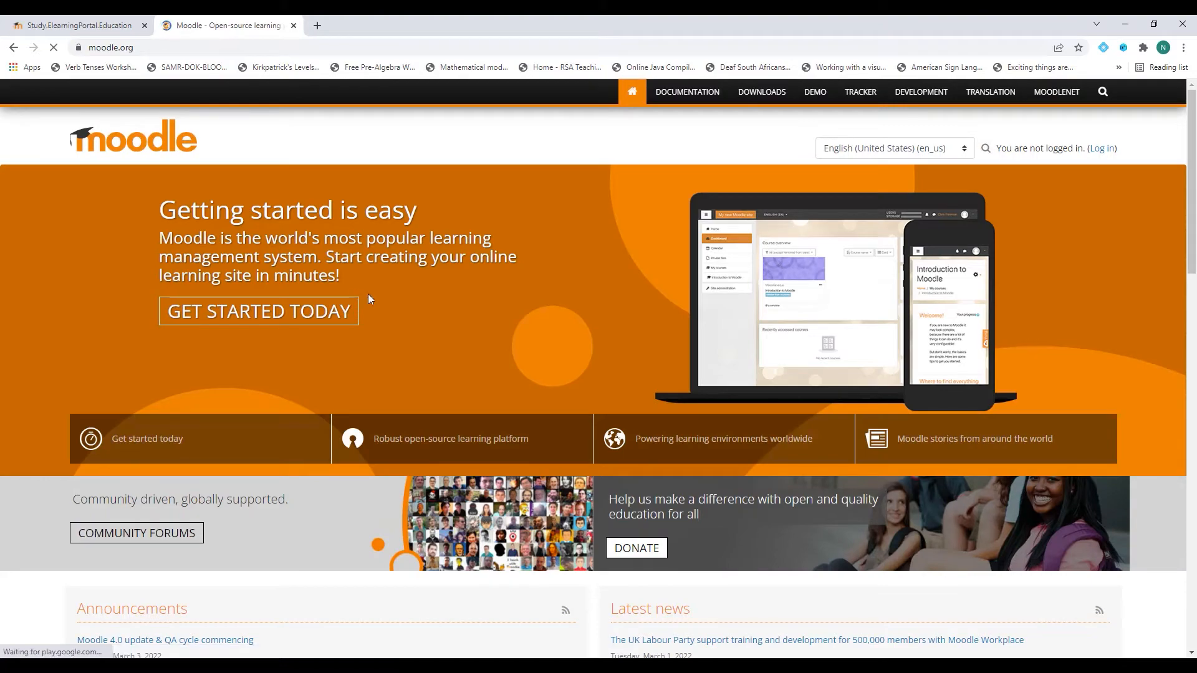
scroll(415, 312, "down", 4)
scroll(414, 312, "down", 15)
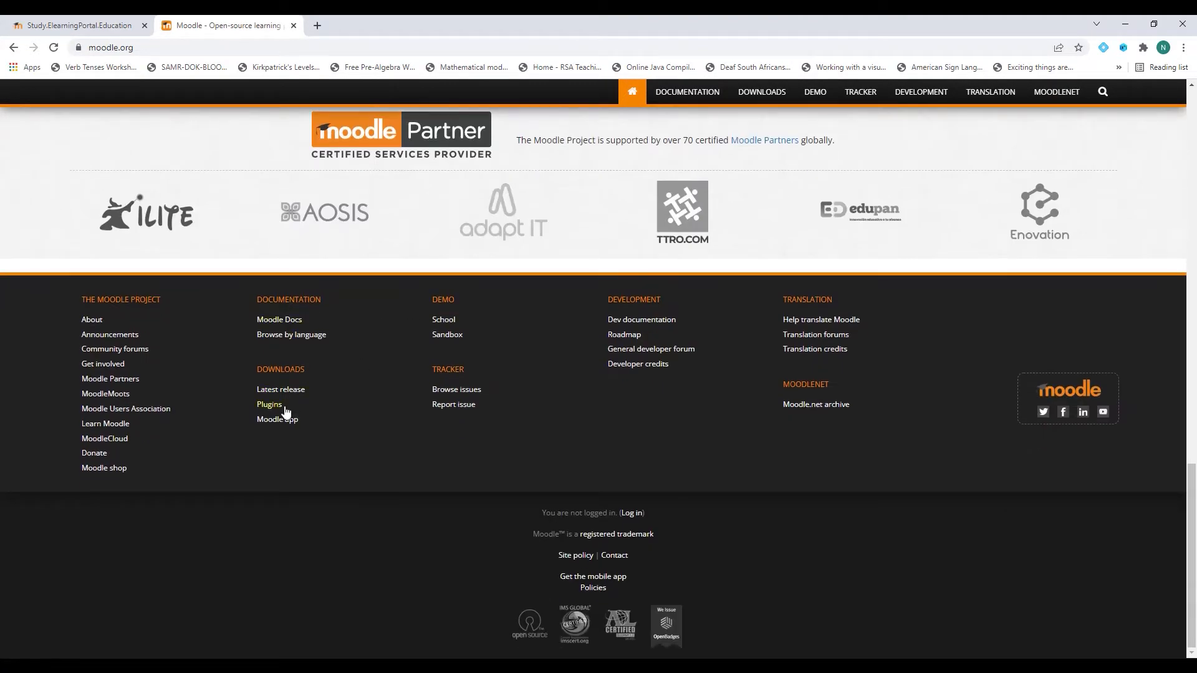
left_click(270, 406)
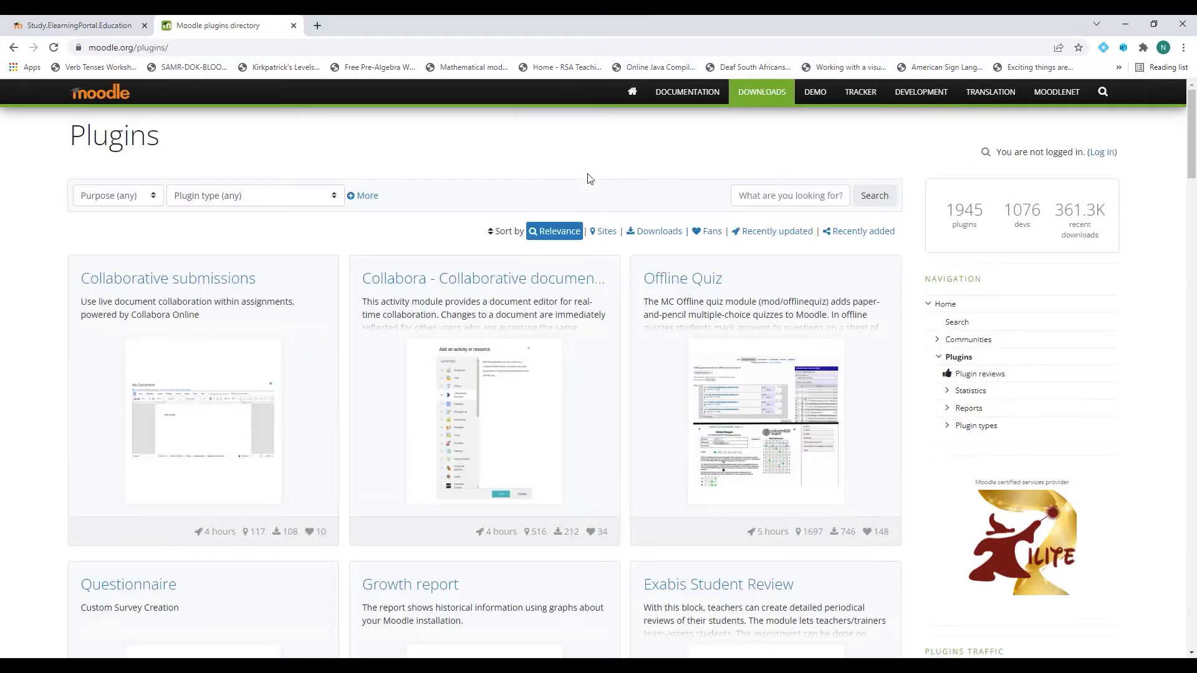
Search the plugins directory for 'academi'.
left_click(785, 195)
type("ac")
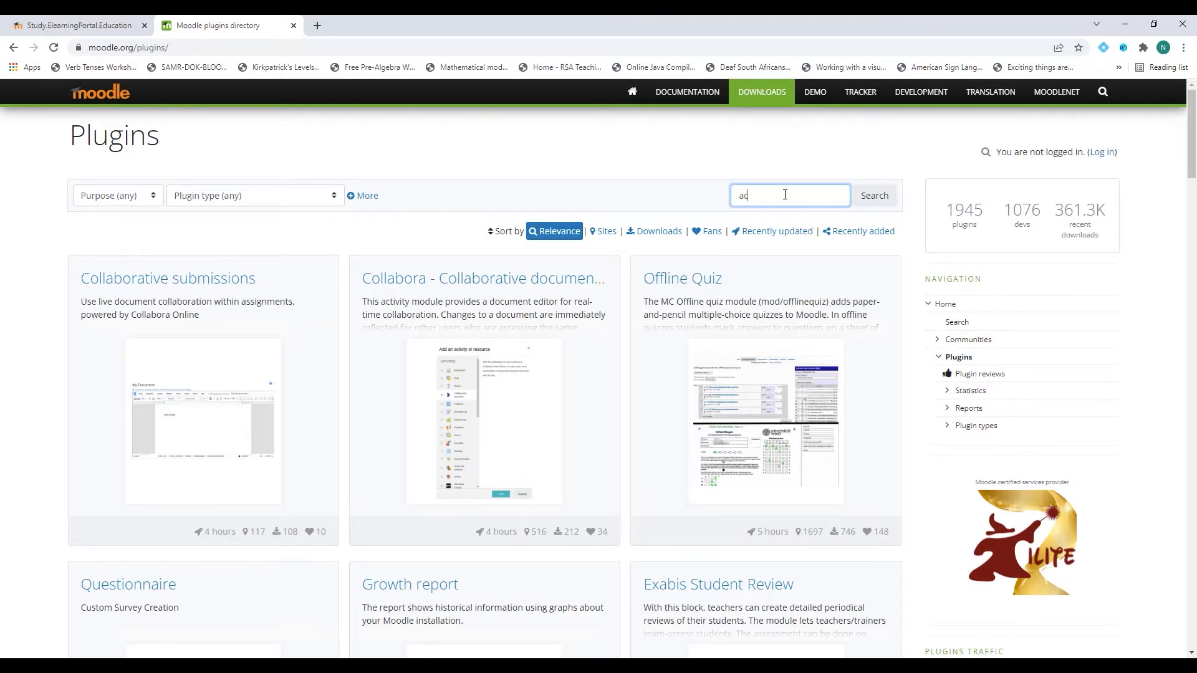
type("ademi")
left_click(881, 202)
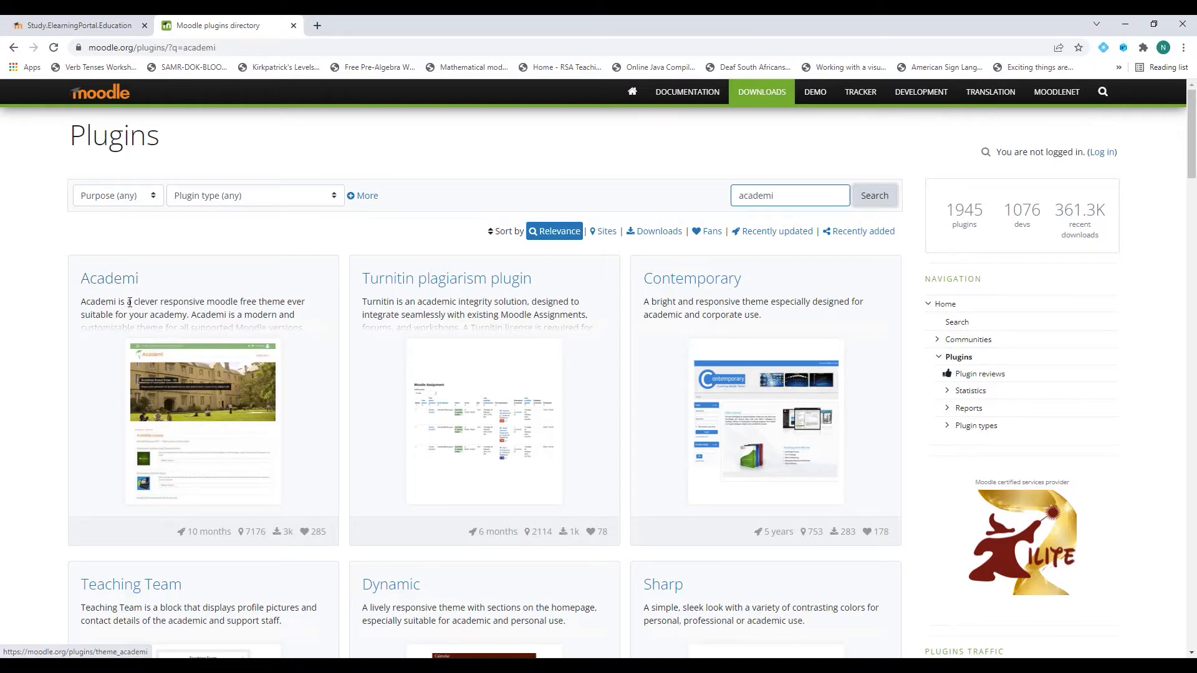
Download the Academi theme v3.11 release, then return to the Study.ElearningPortal.Education tab.
left_click(116, 282)
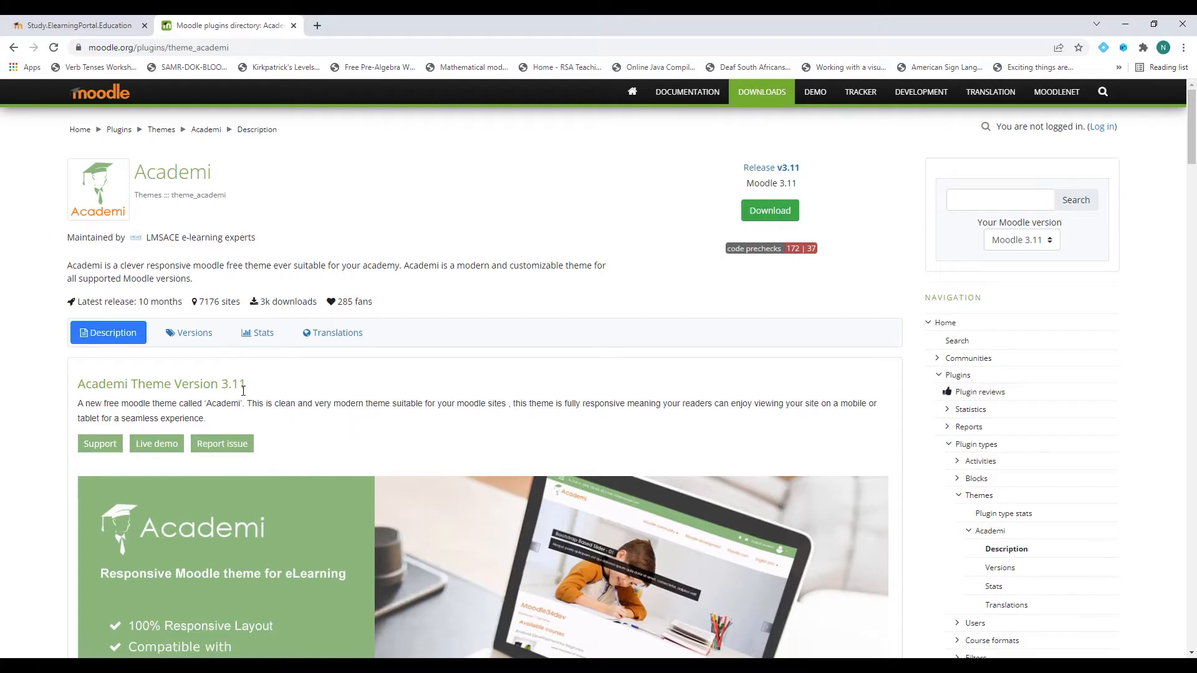
left_click(191, 333)
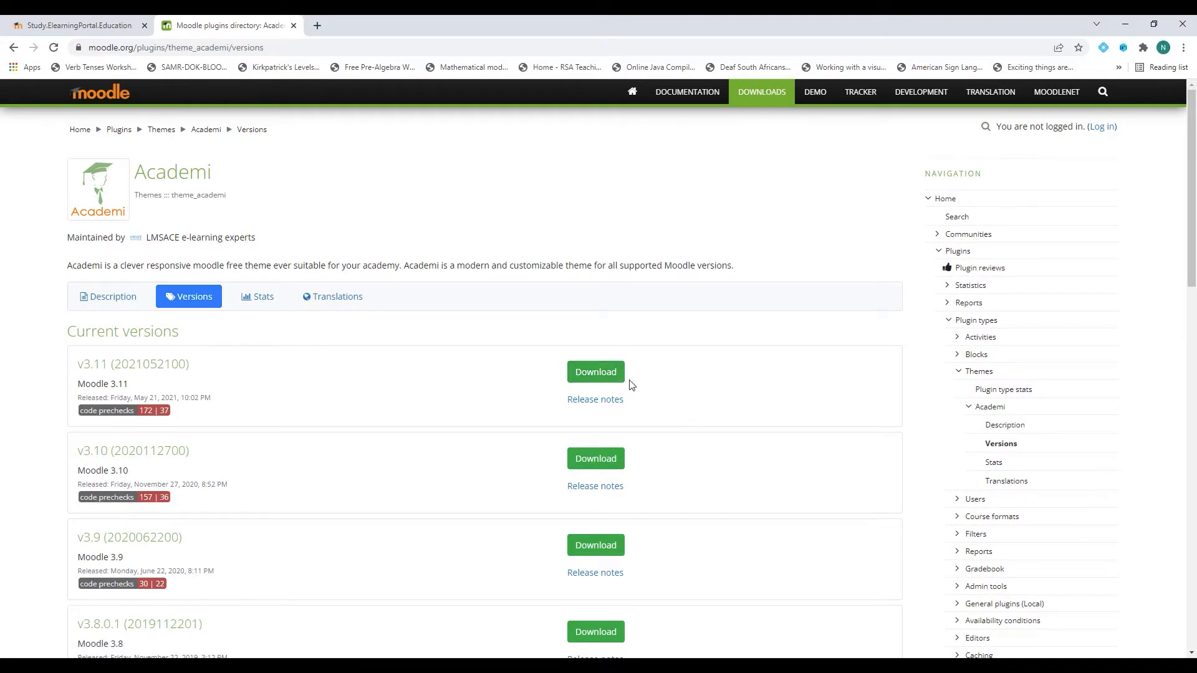
left_click(599, 375)
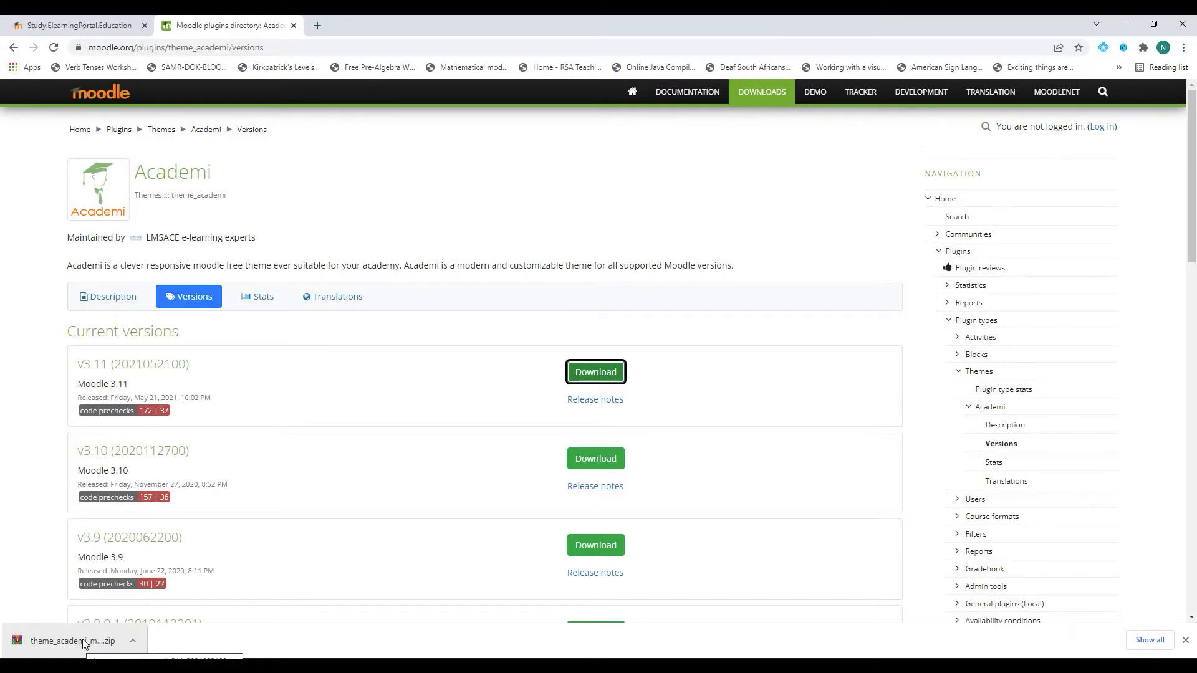
left_click(117, 27)
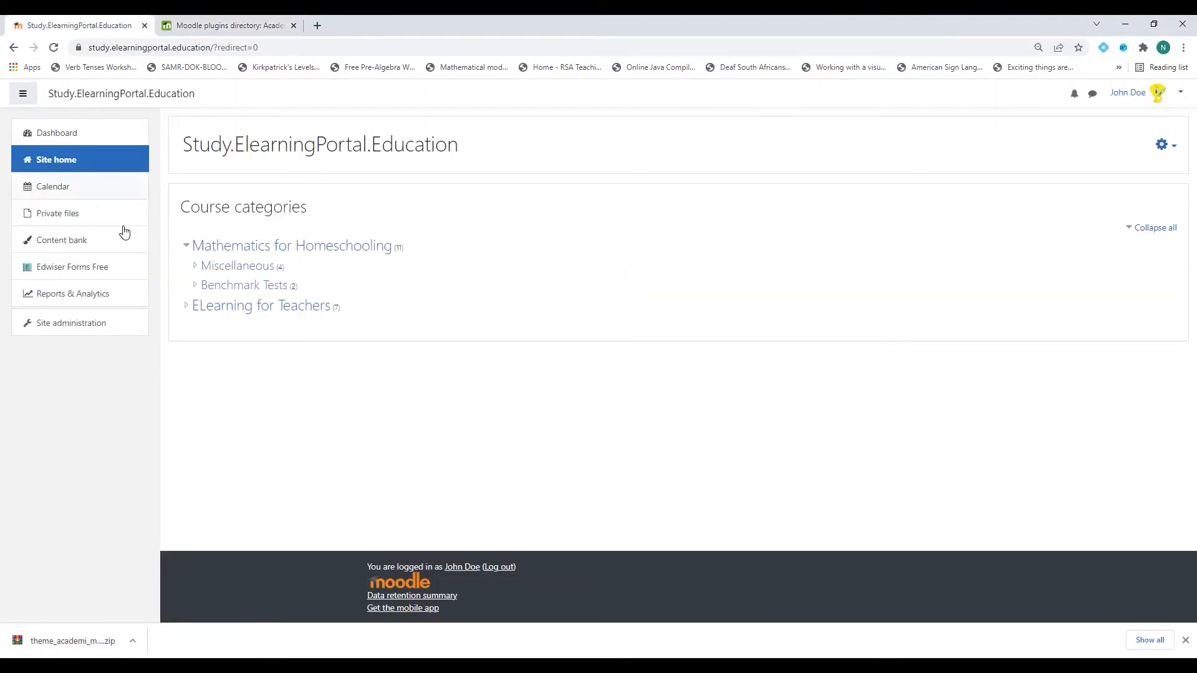
Load theme_academi_moodle311_2021052100.zip into Site administration > Plugins > Install plugins.
left_click(91, 331)
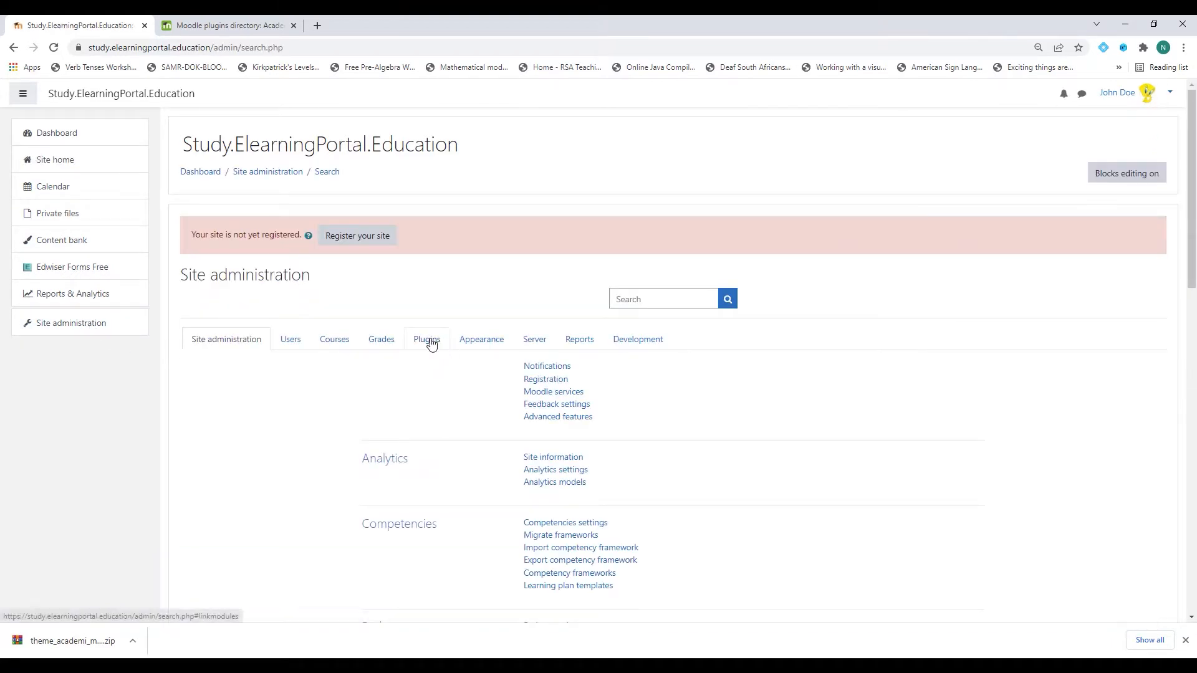
left_click(431, 344)
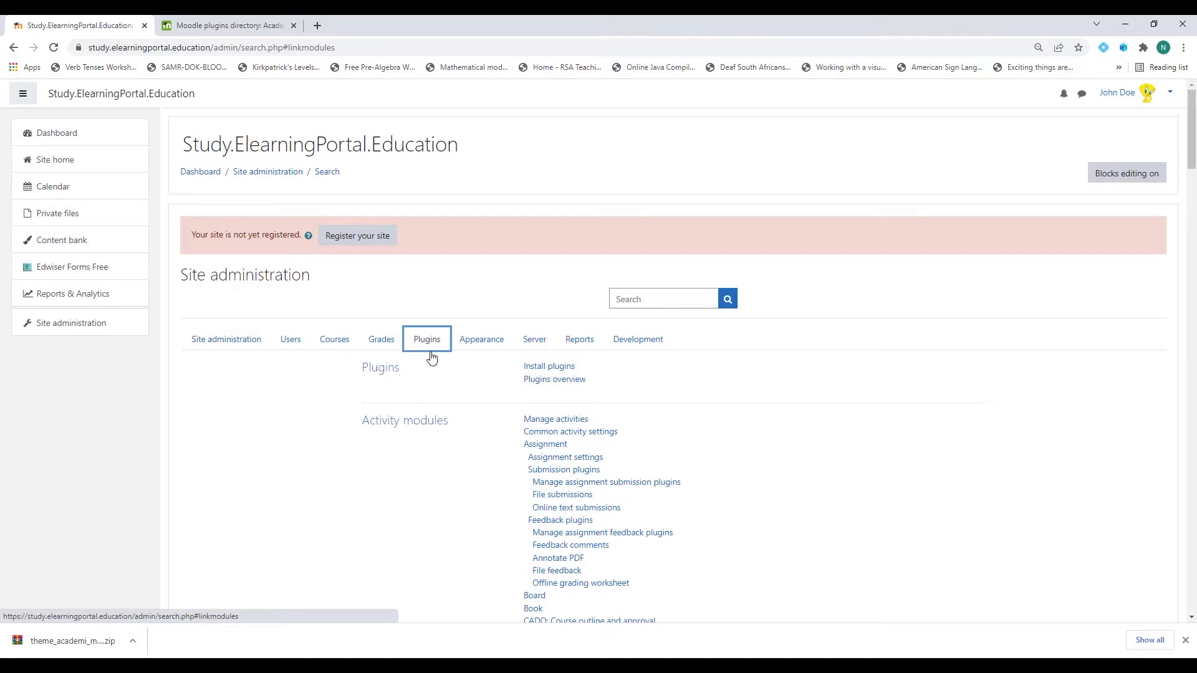
left_click(566, 369)
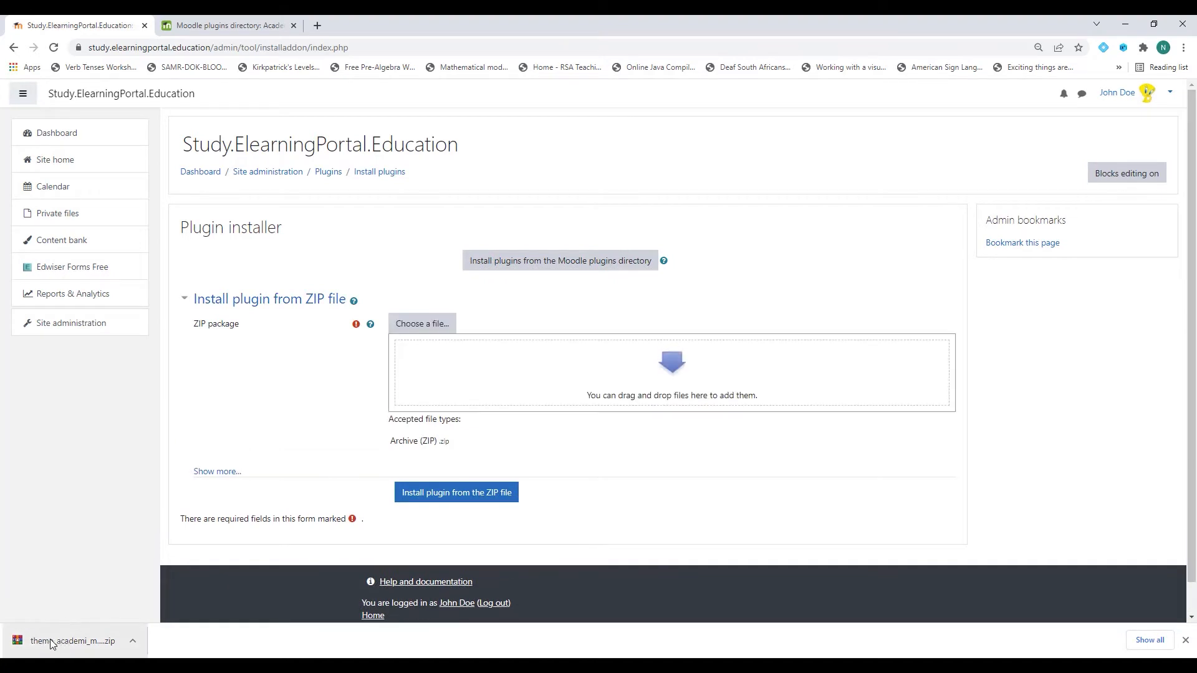
left_click_drag(51, 640, 466, 367)
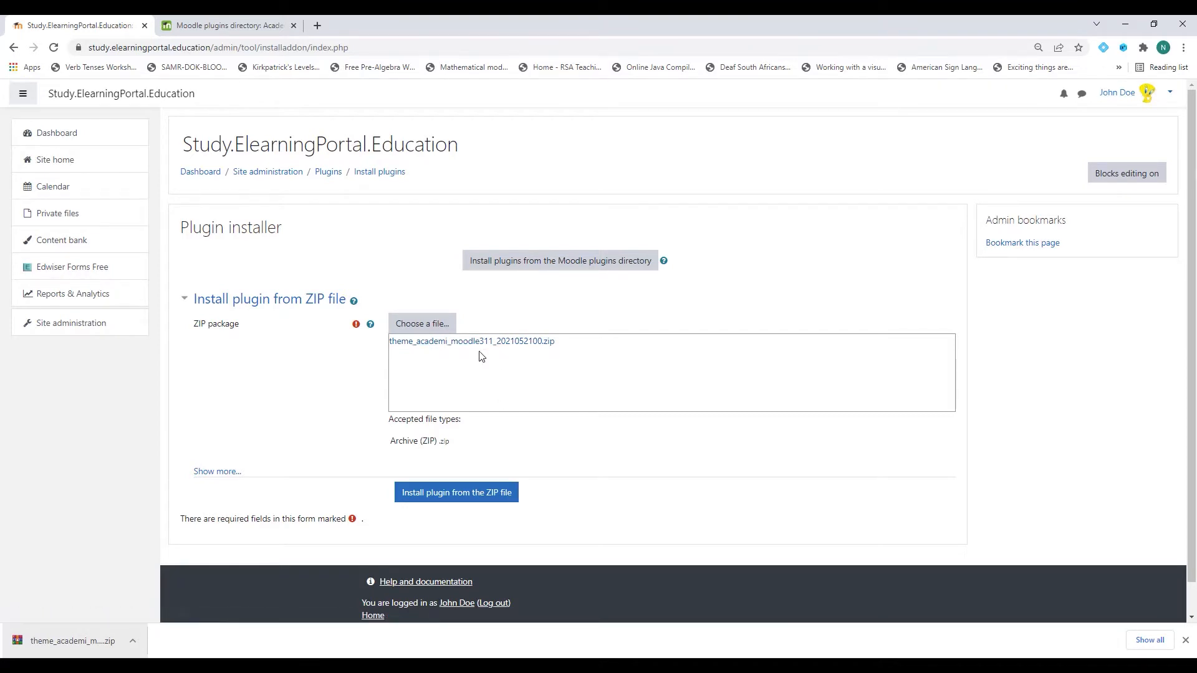
Install the Academi zip, pass validation and server checks, and upgrade the database successfully.
left_click(476, 500)
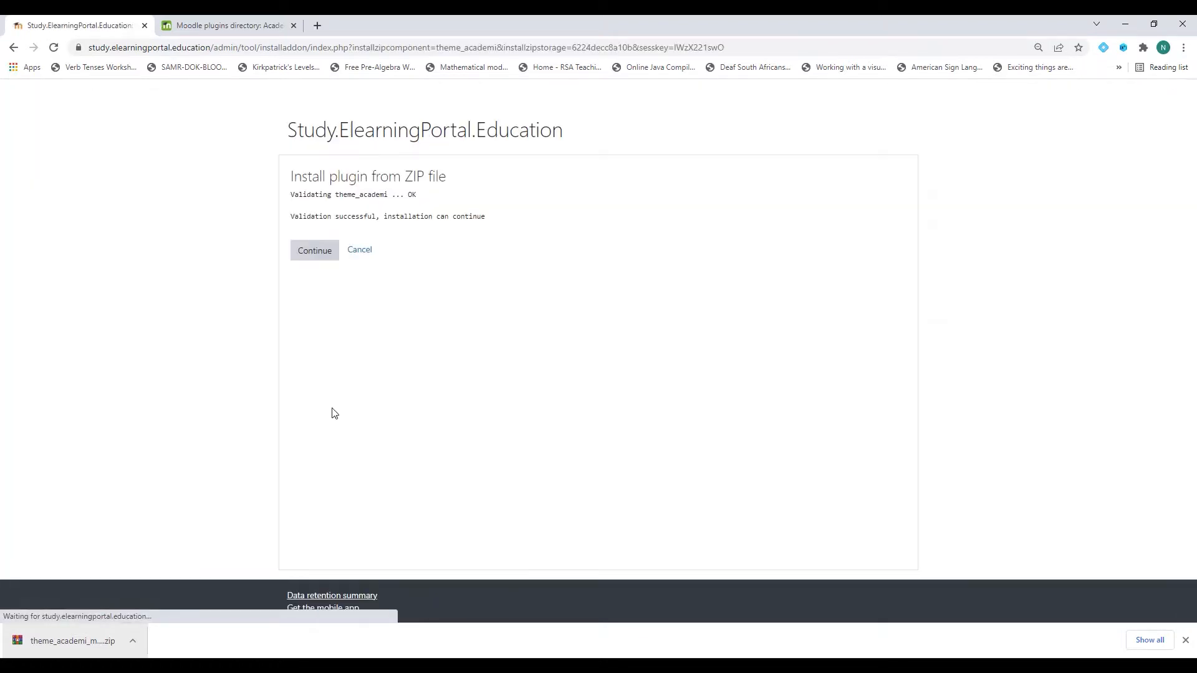
left_click(310, 259)
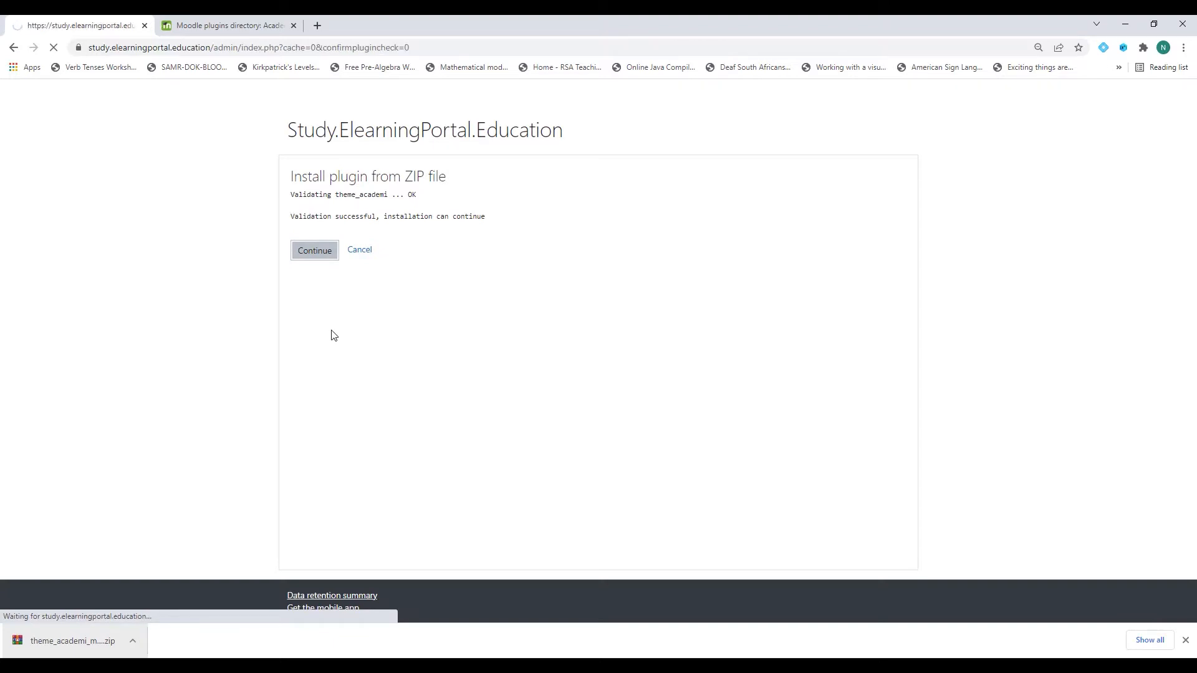
scroll(562, 395, "down", 4)
scroll(561, 395, "down", 6)
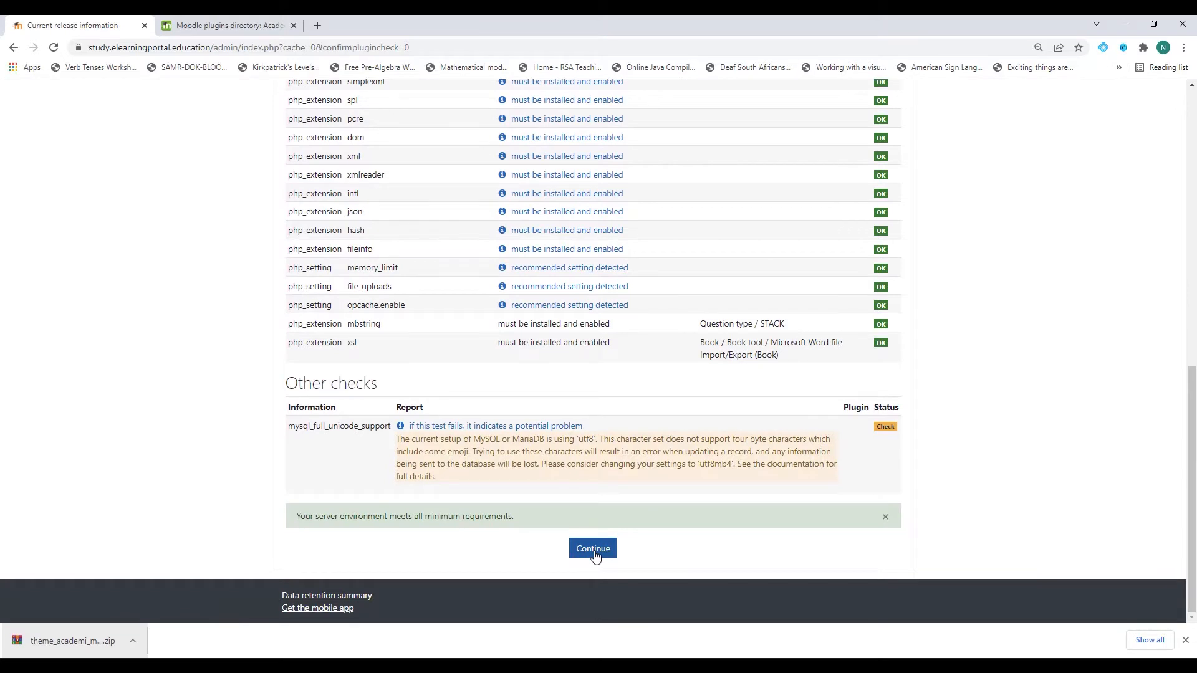
left_click(593, 550)
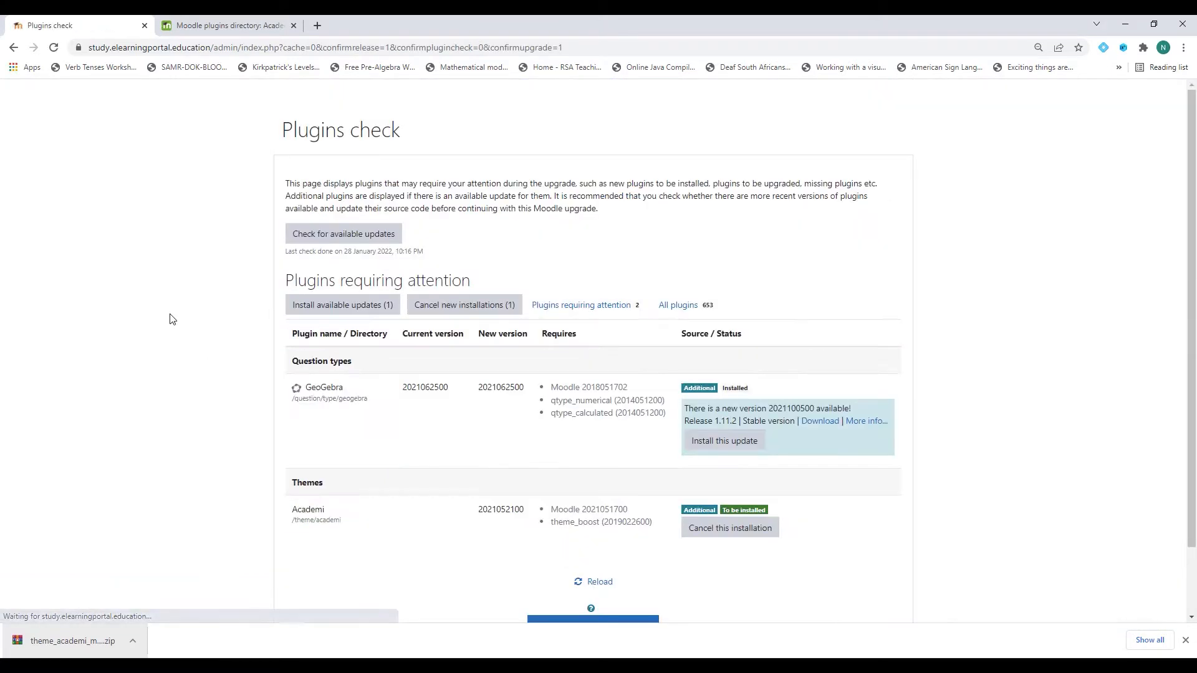
scroll(528, 473, "down", 2)
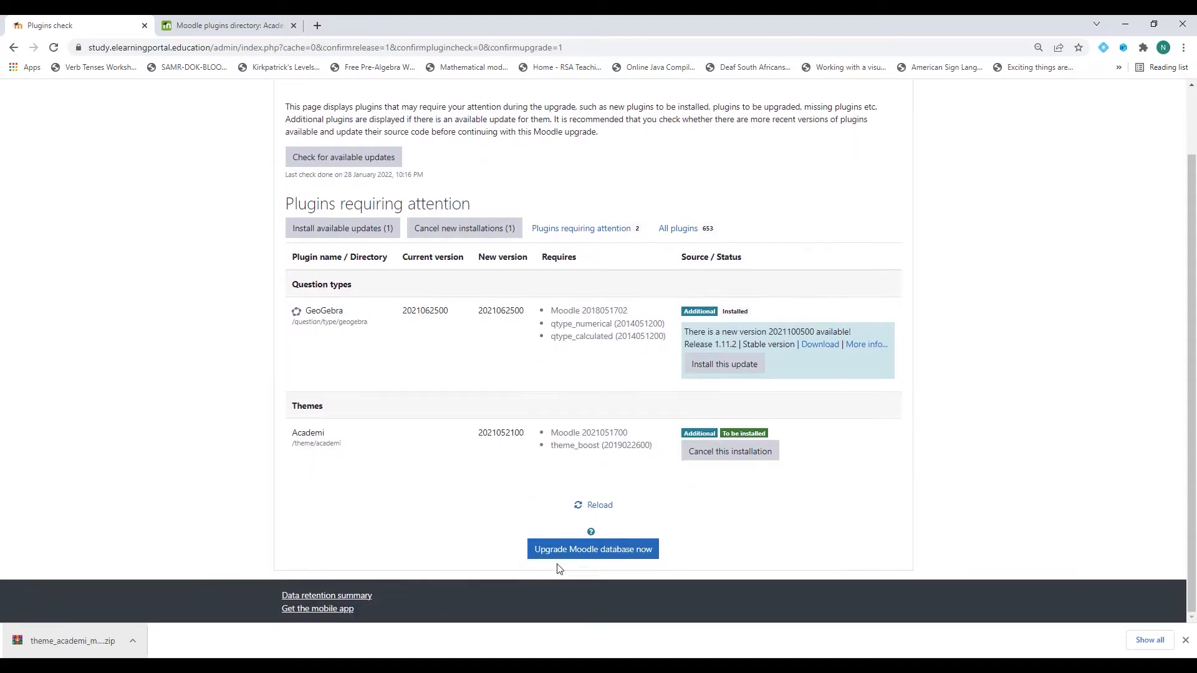
left_click(595, 551)
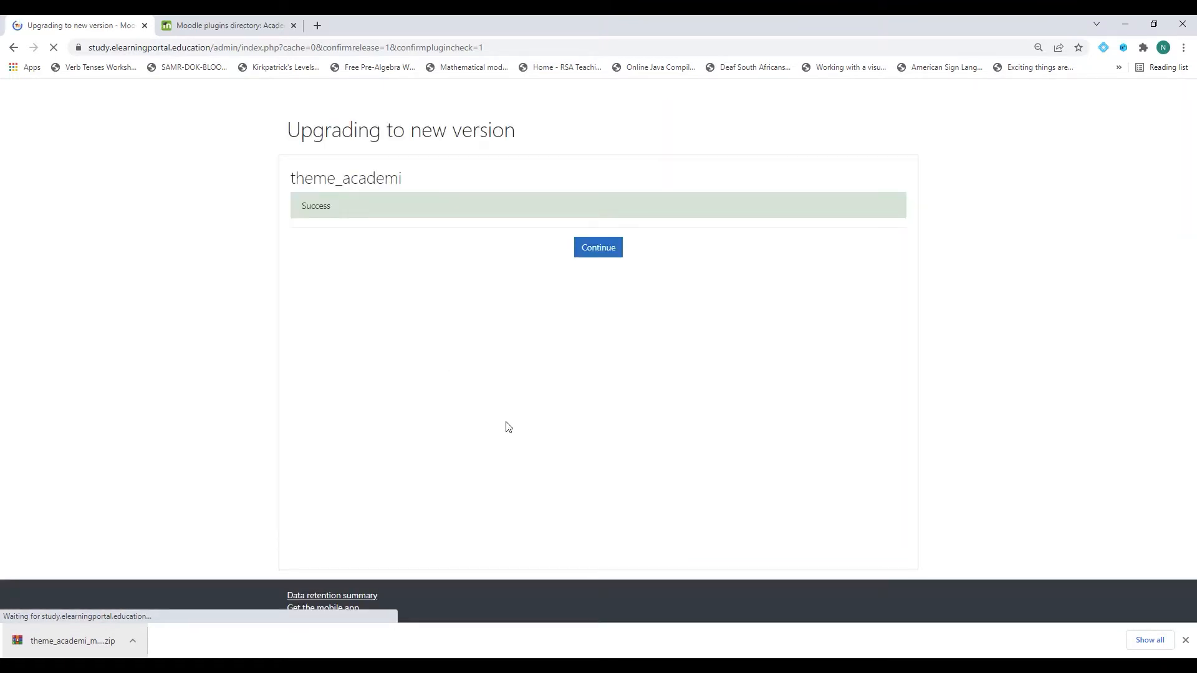
left_click(600, 252)
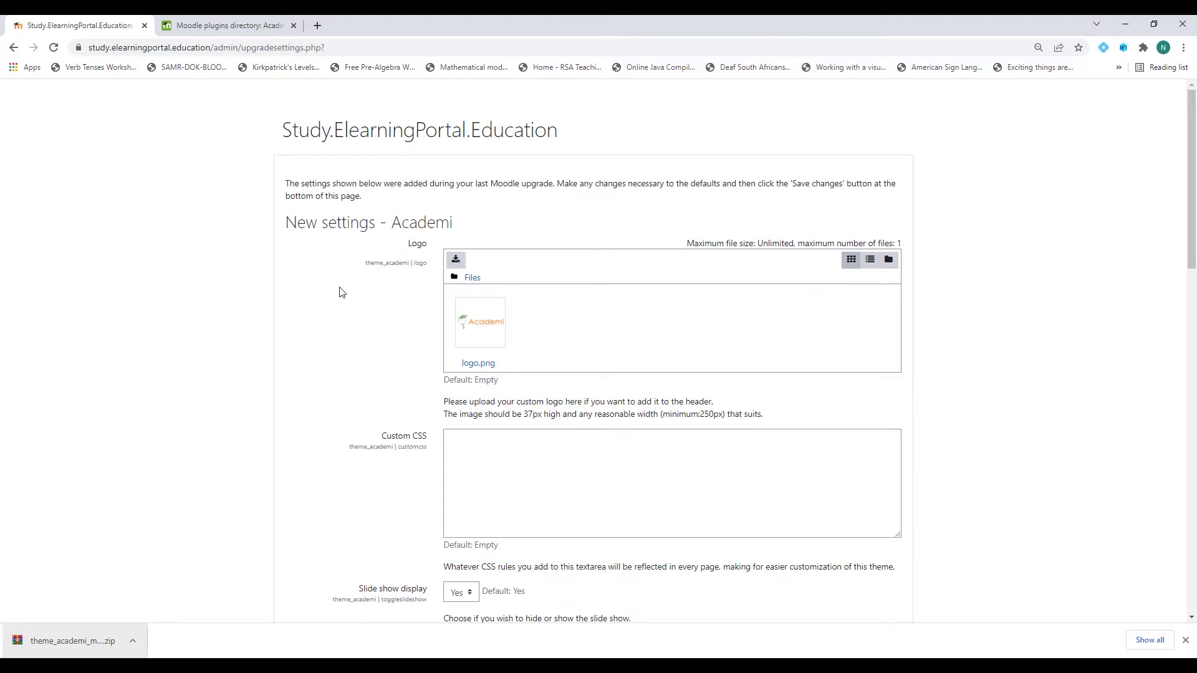
Save the Academi general settings and slide show settings pages with their defaults.
scroll(319, 324, "down", 20)
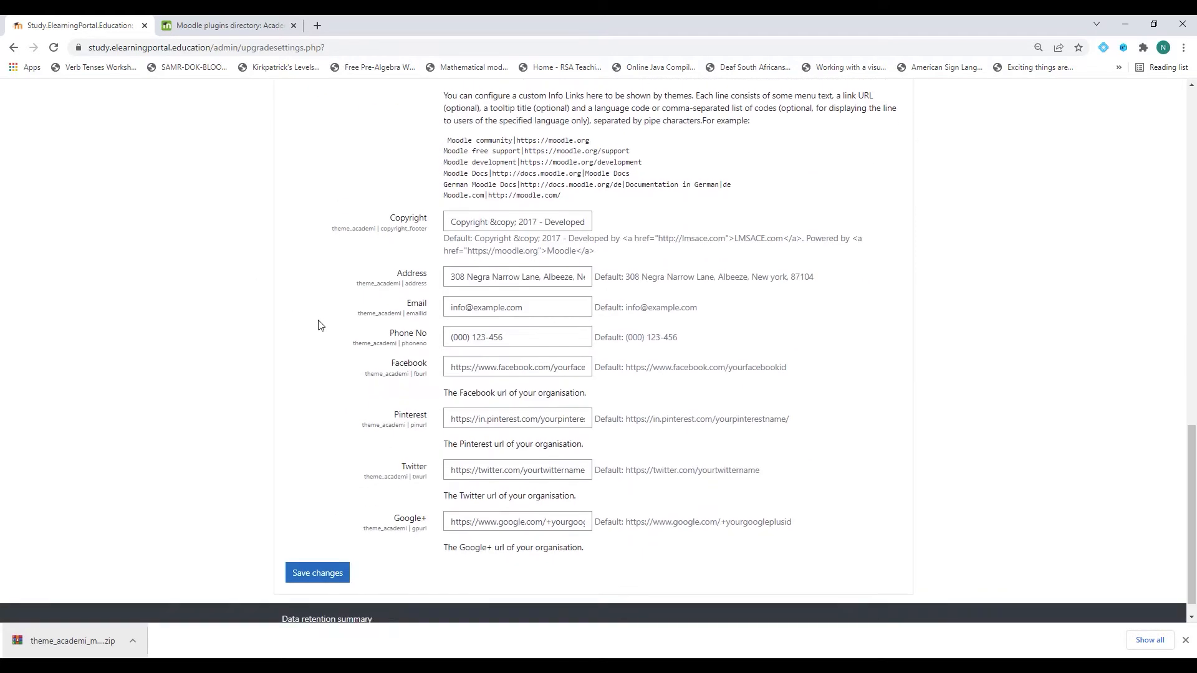
scroll(318, 325, "down", 1)
left_click(319, 556)
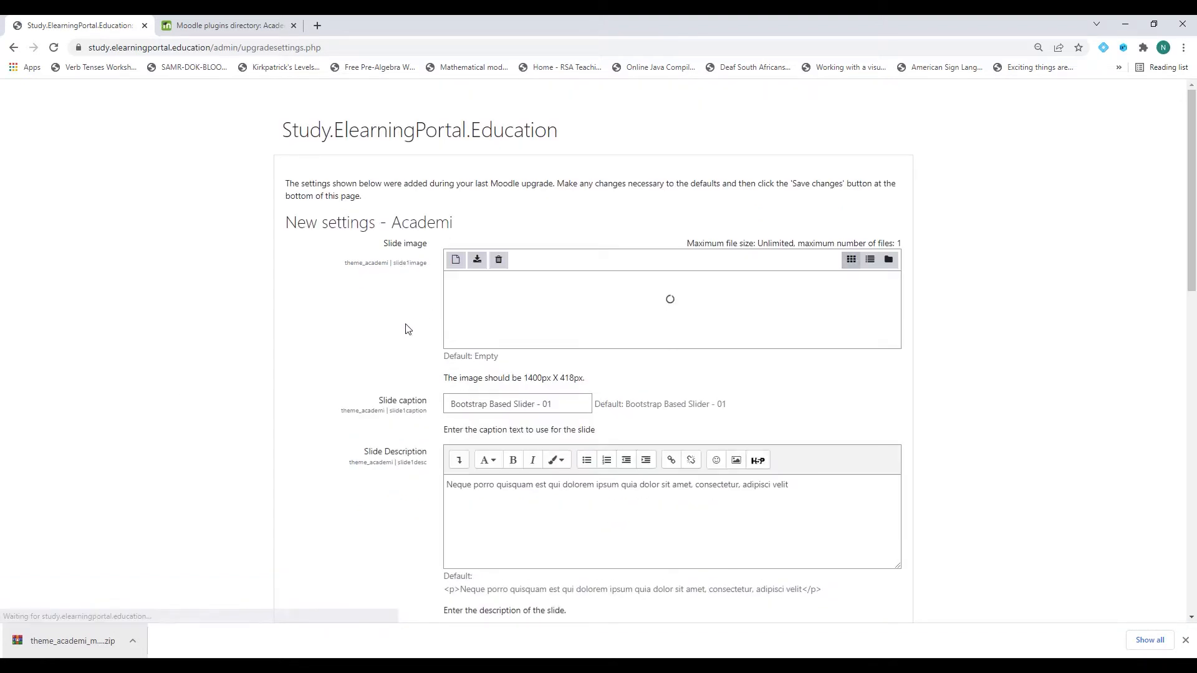
scroll(360, 328, "down", 5)
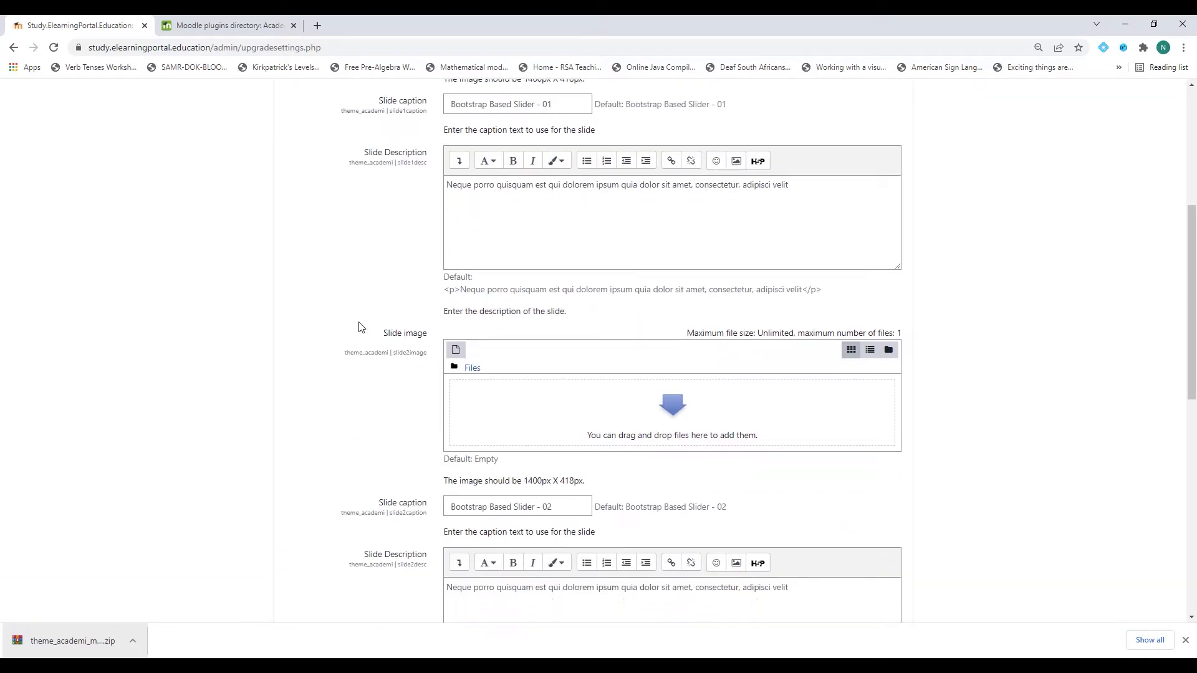
scroll(360, 328, "down", 10)
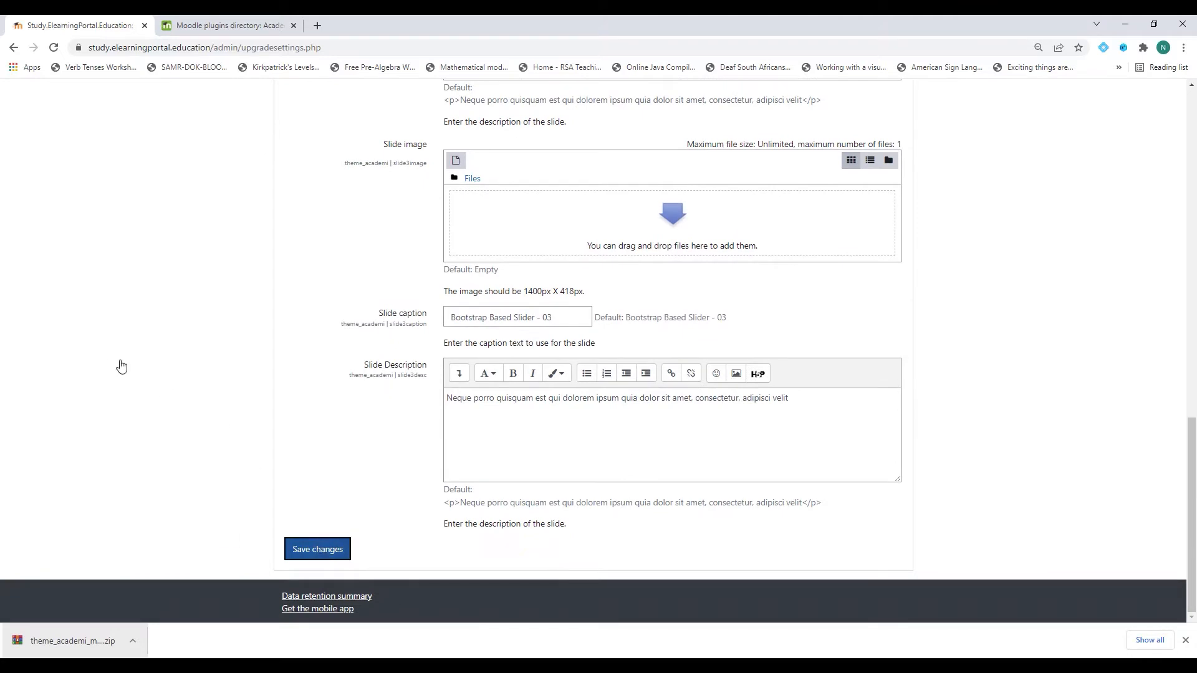
key("Return")
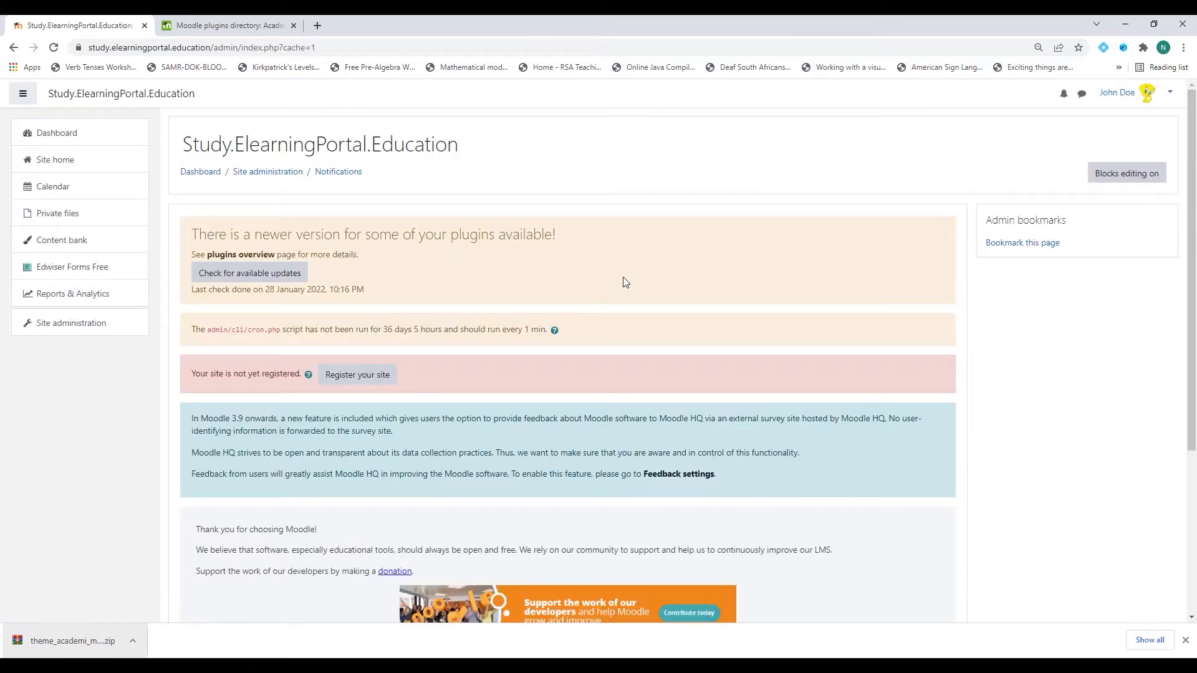
Close the plugins tab and download bar, then open Site administration > Appearance > Theme selector.
left_click(293, 25)
left_click(1185, 640)
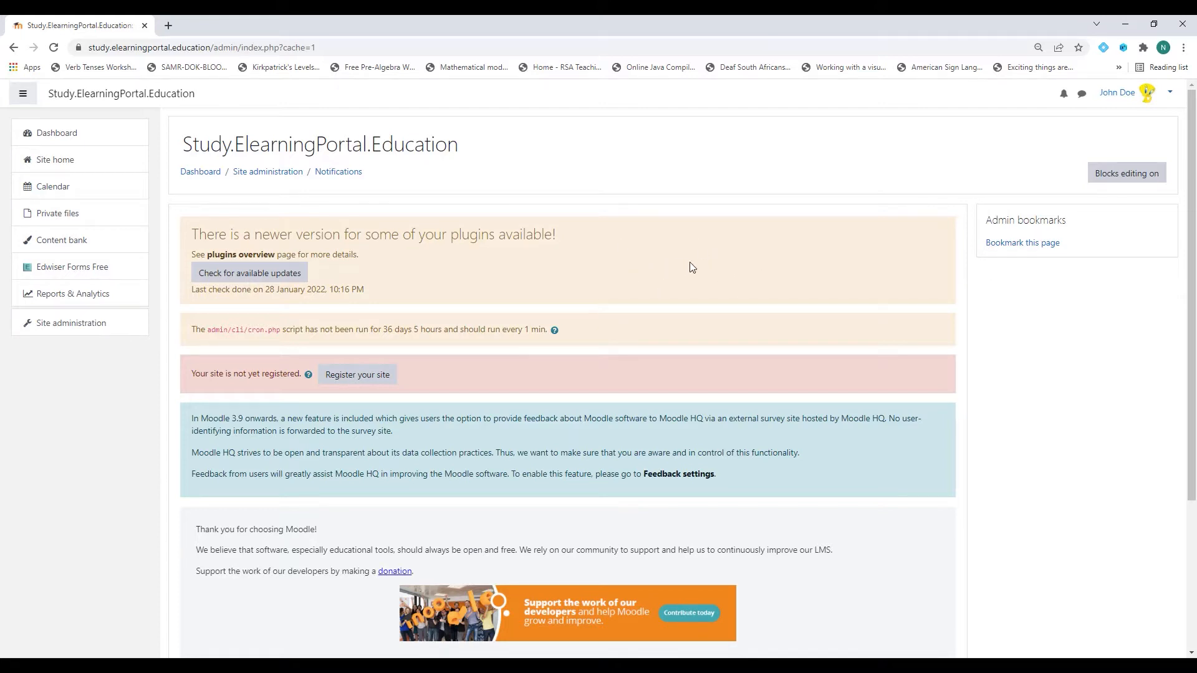
left_click(85, 329)
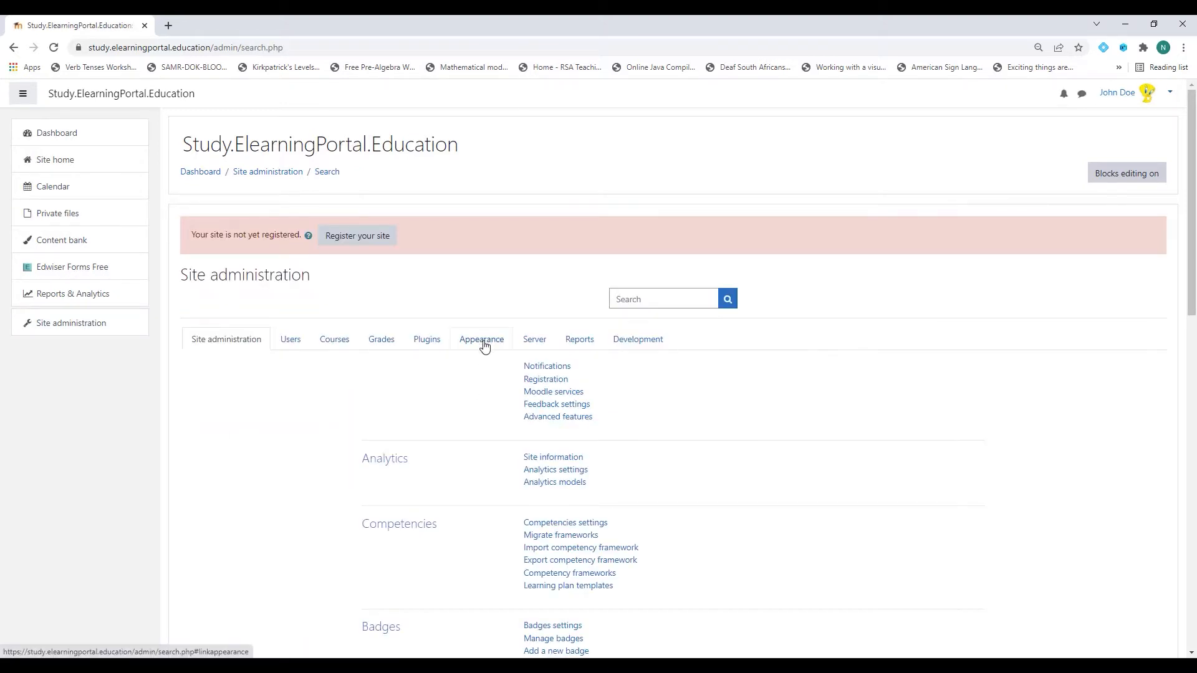
left_click(484, 345)
scroll(561, 412, "down", 3)
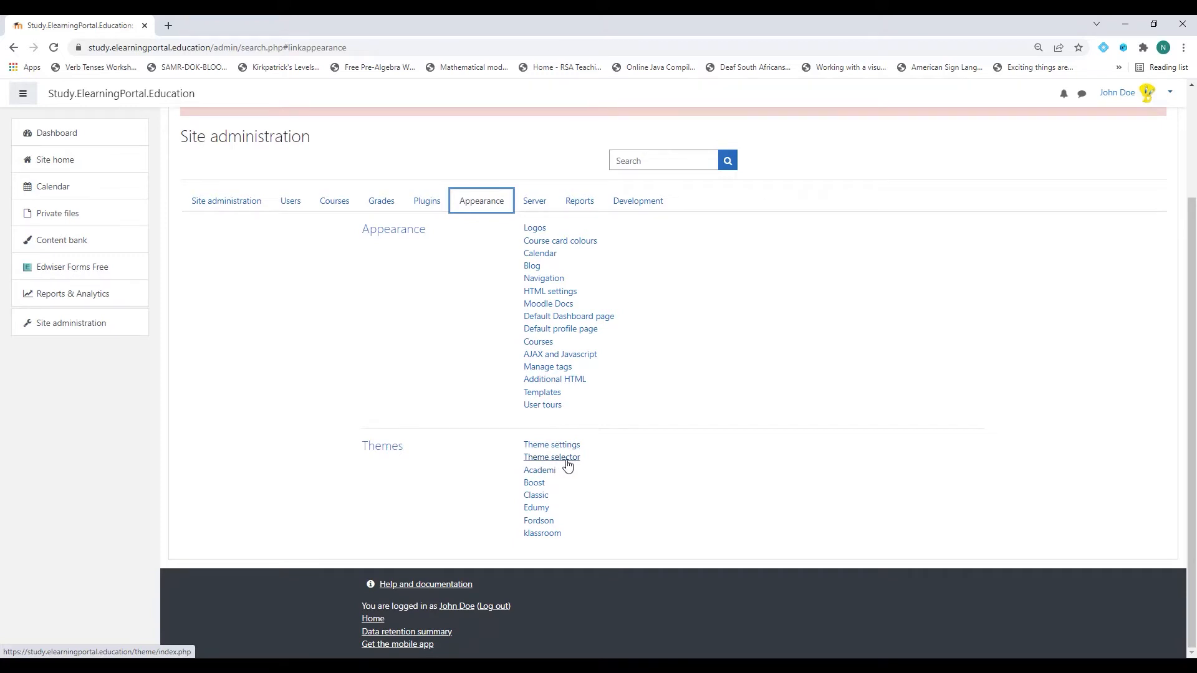
left_click(567, 460)
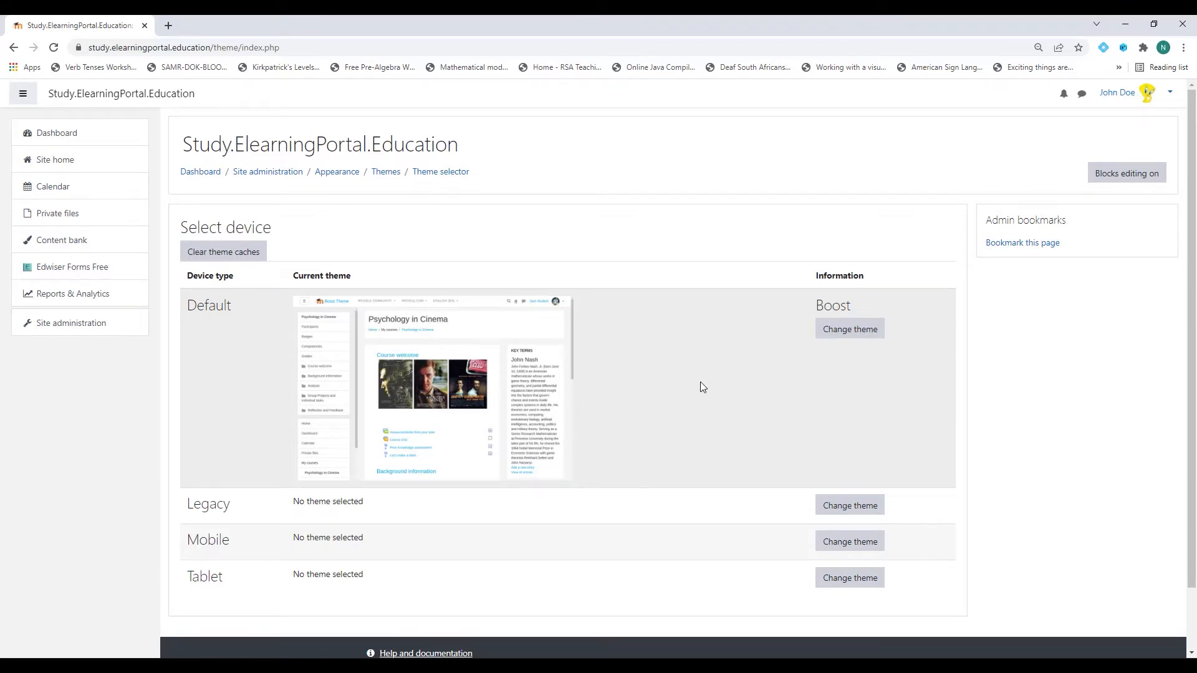
Switch the Default device theme from Boost to Academi and view the restyled Site home.
left_click(851, 332)
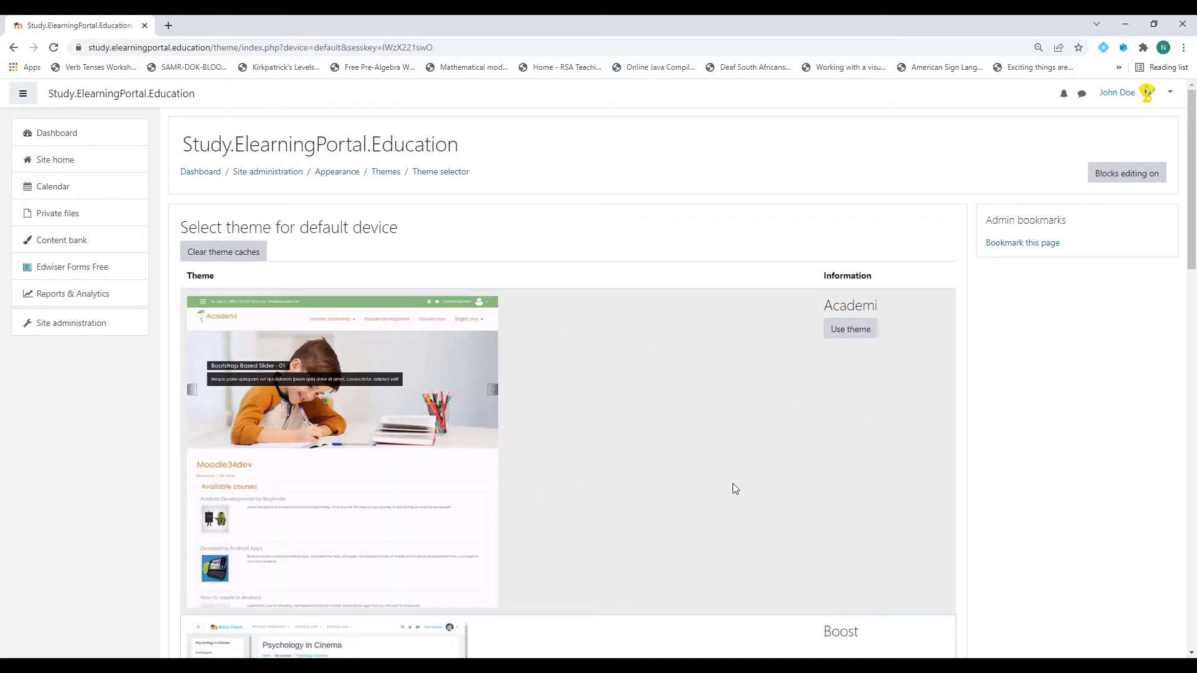
left_click(851, 334)
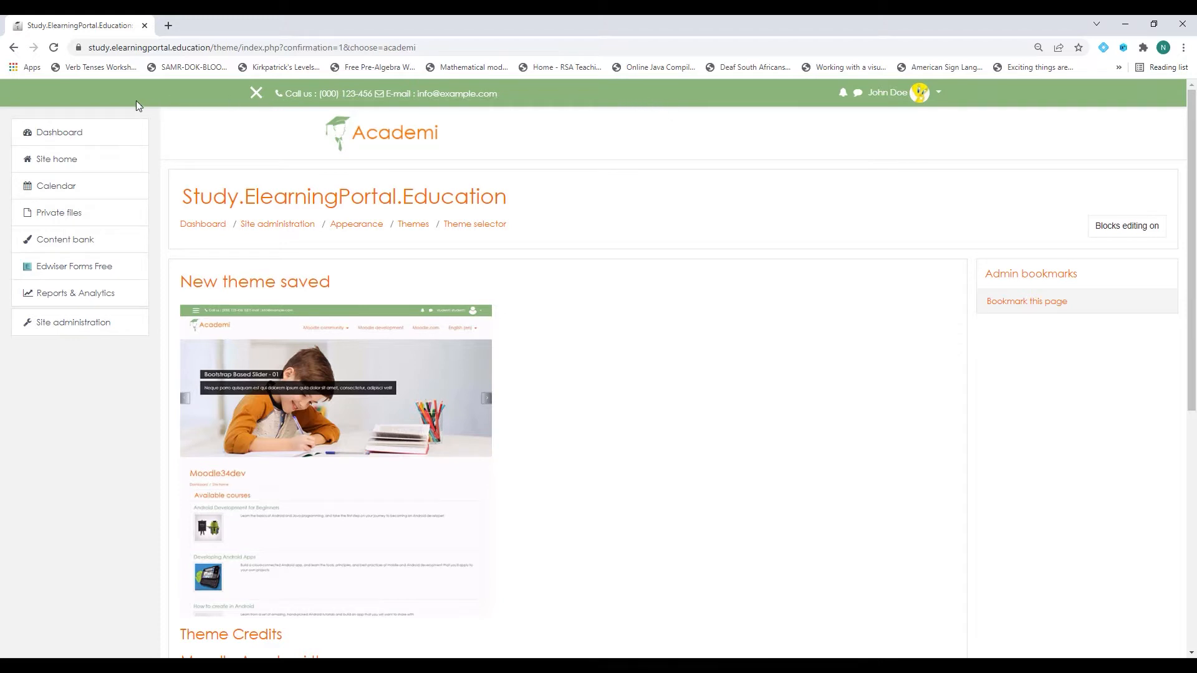
scroll(748, 470, "down", 7)
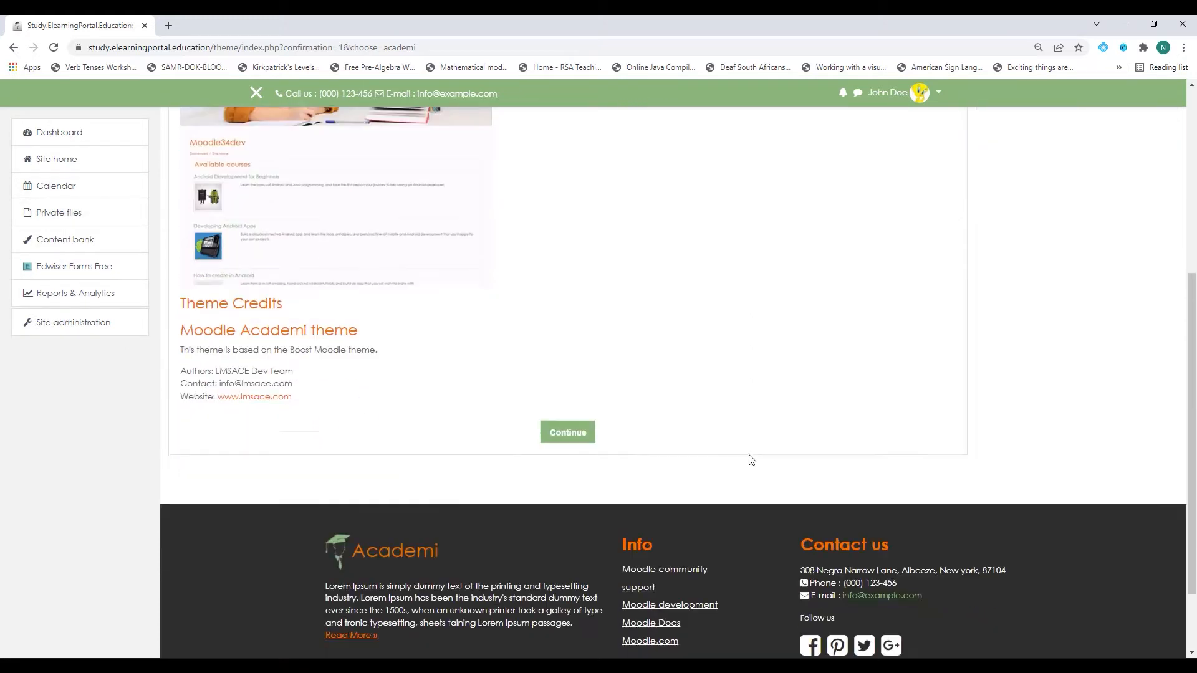
scroll(1084, 552, "up", 7)
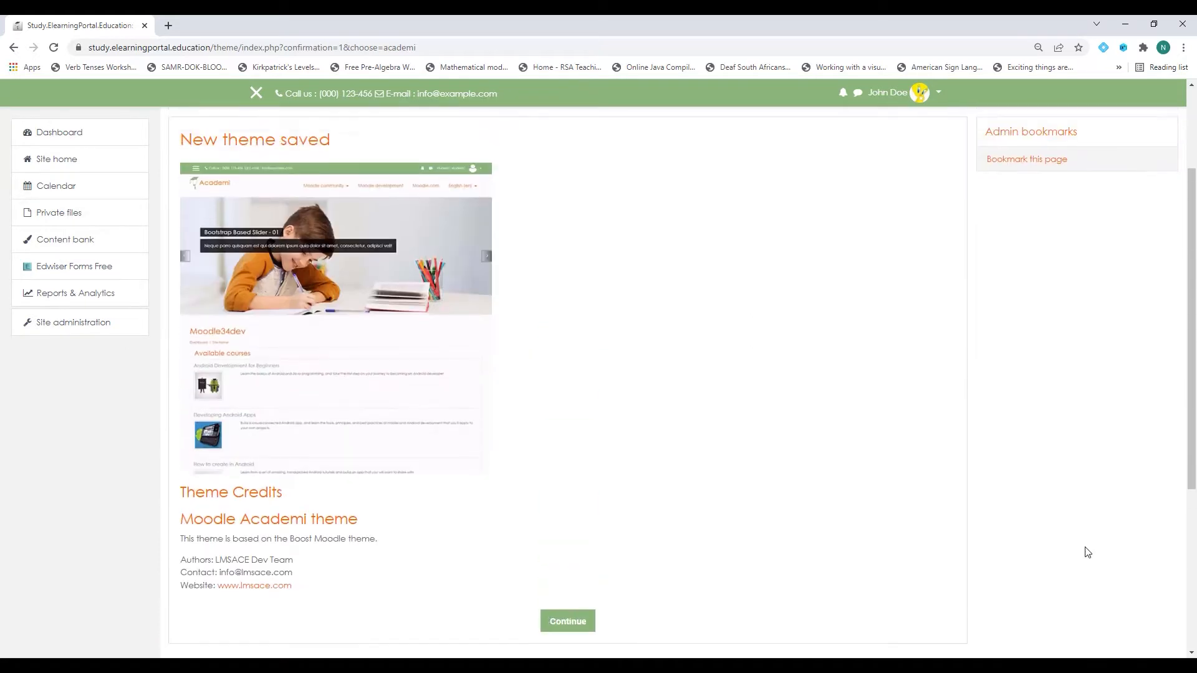
left_click(62, 161)
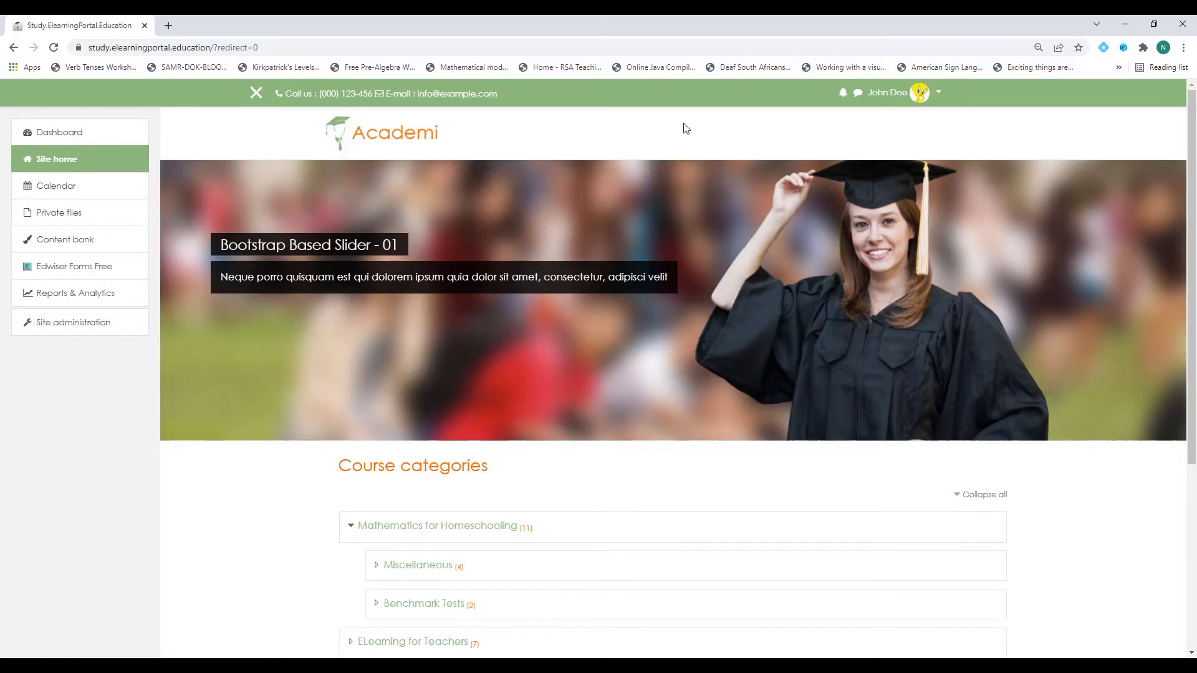
Look over the Academi site home, then return to Site administration.
scroll(684, 404, "down", 5)
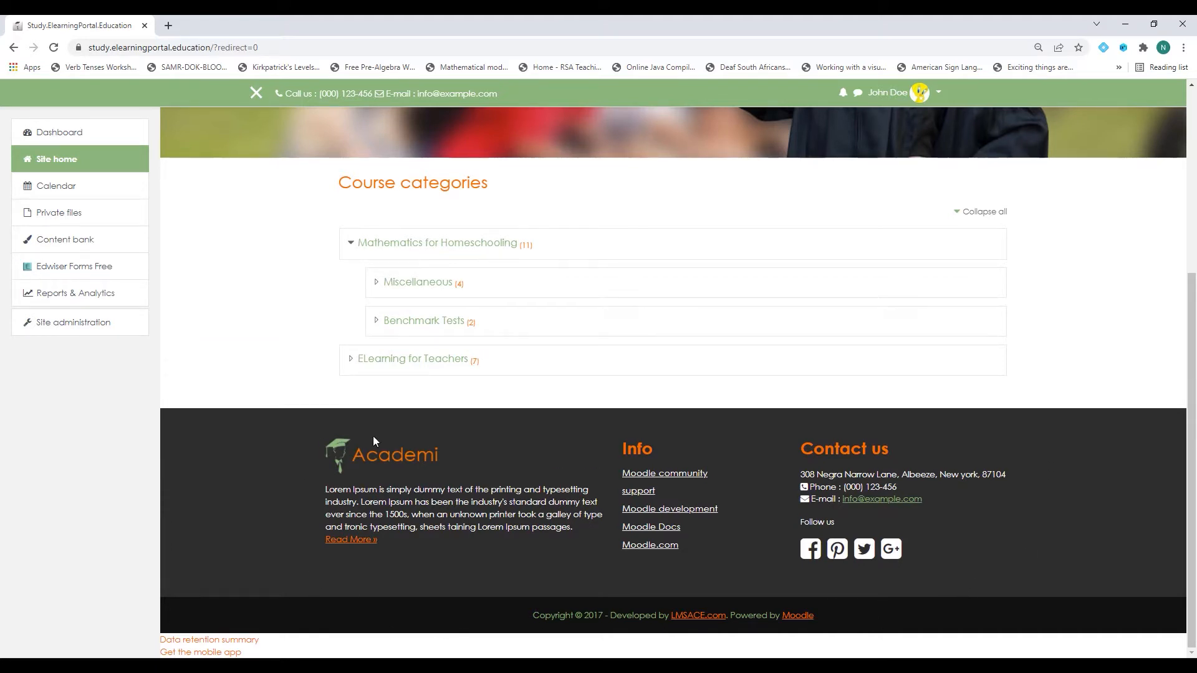
scroll(237, 495, "up", 5)
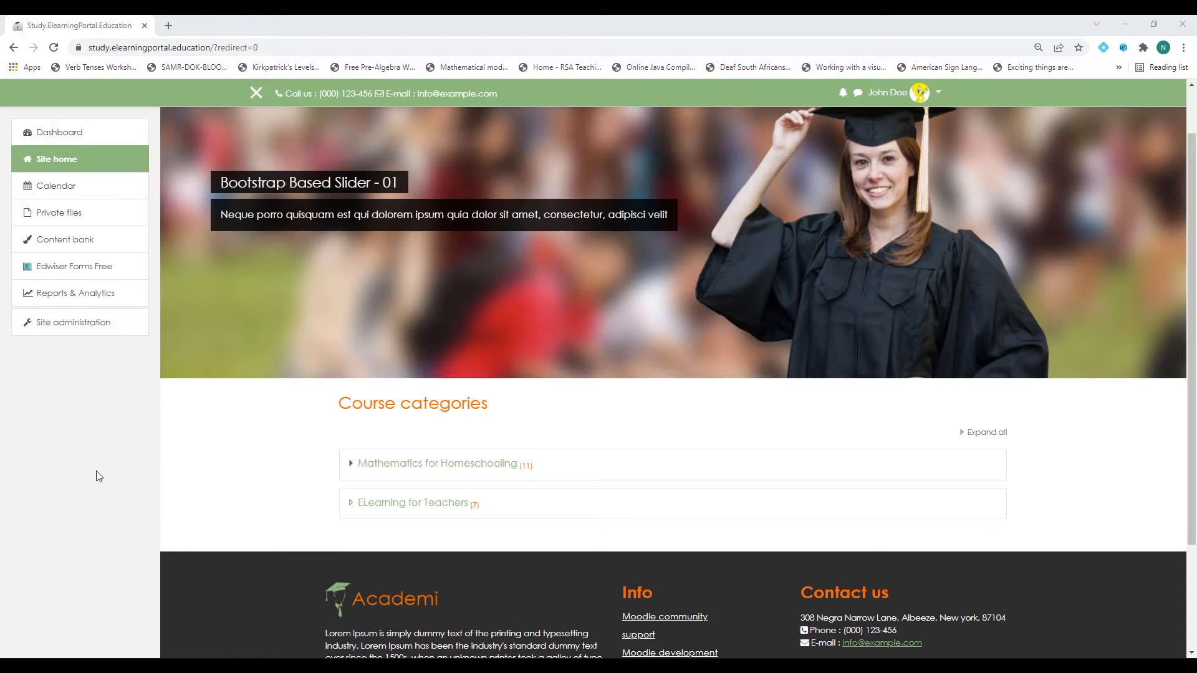
left_click(84, 326)
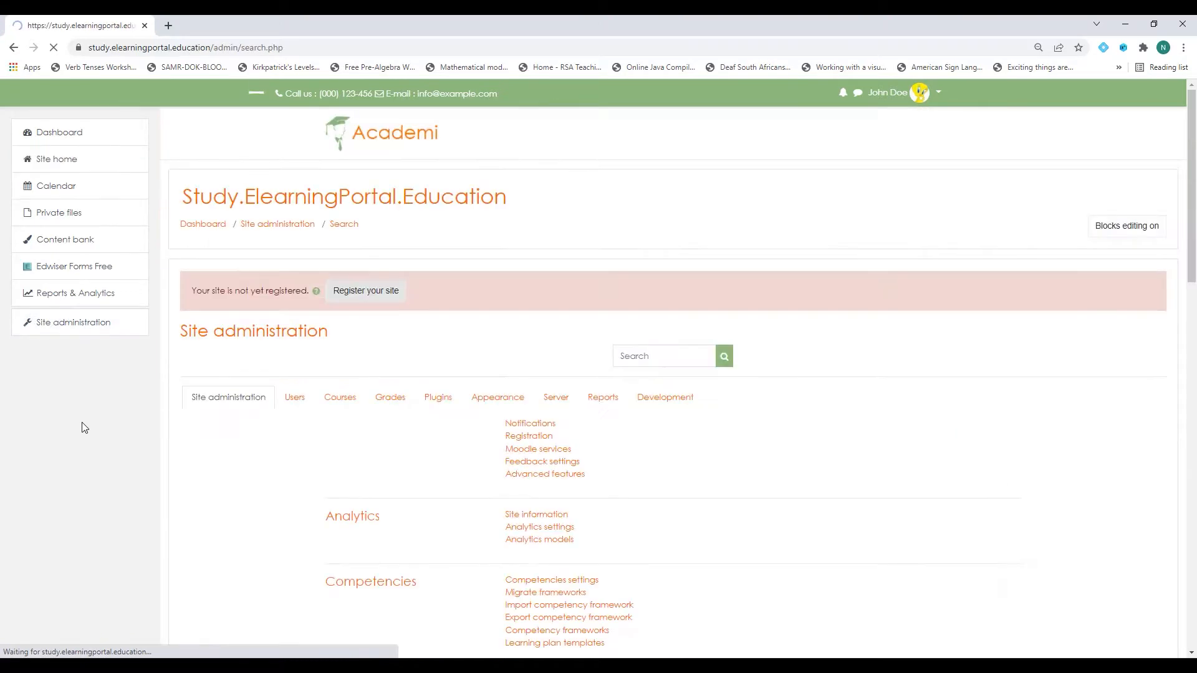
Open the Academi theme settings under Appearance > Themes.
left_click(489, 404)
scroll(475, 452, "down", 4)
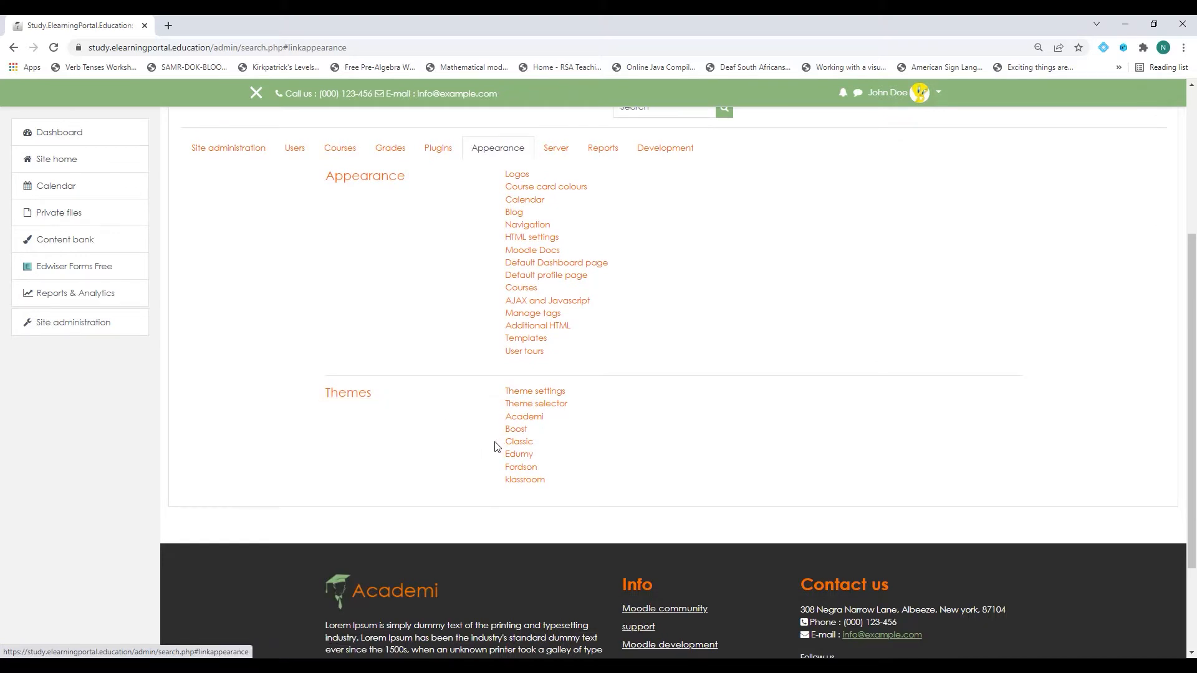
left_click(536, 421)
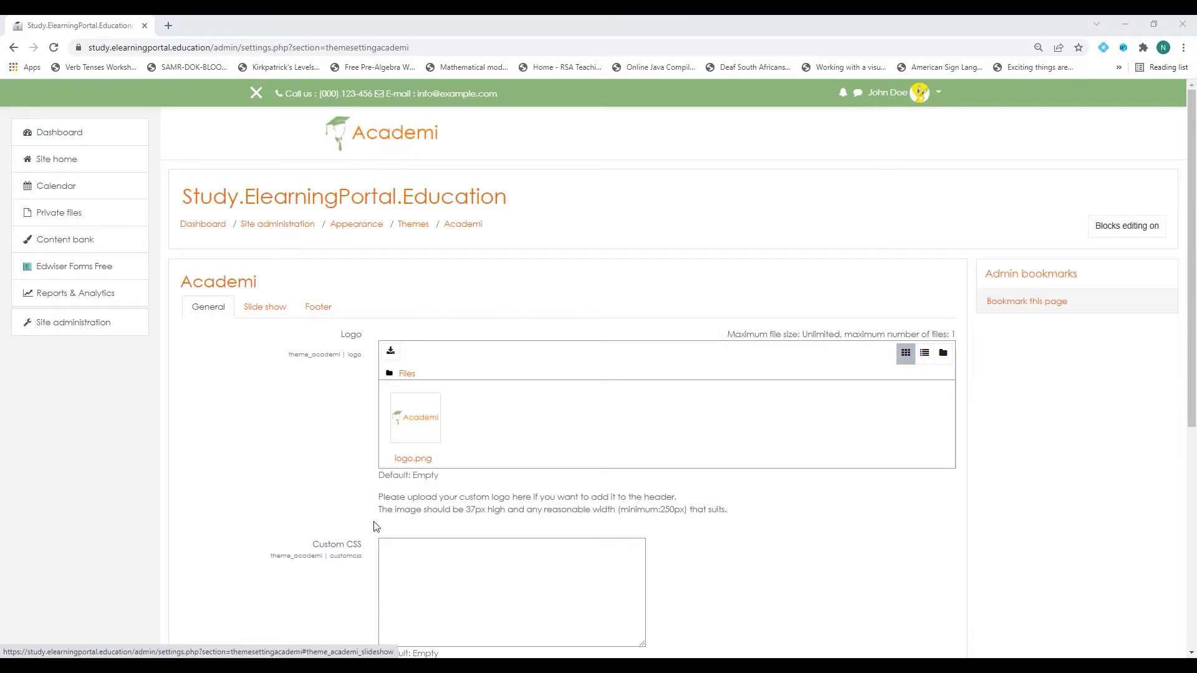
Delete logo.png from the Academi logo file area, then bring Photoshop to the front.
left_click(418, 422)
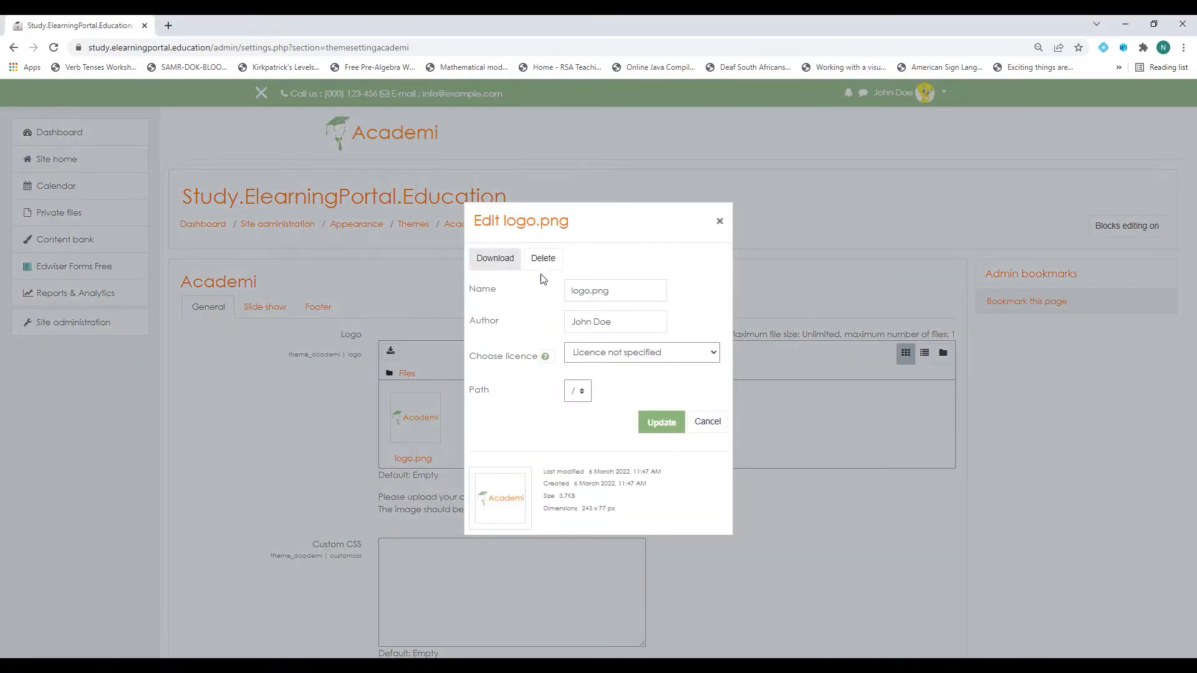
left_click(543, 258)
left_click(575, 404)
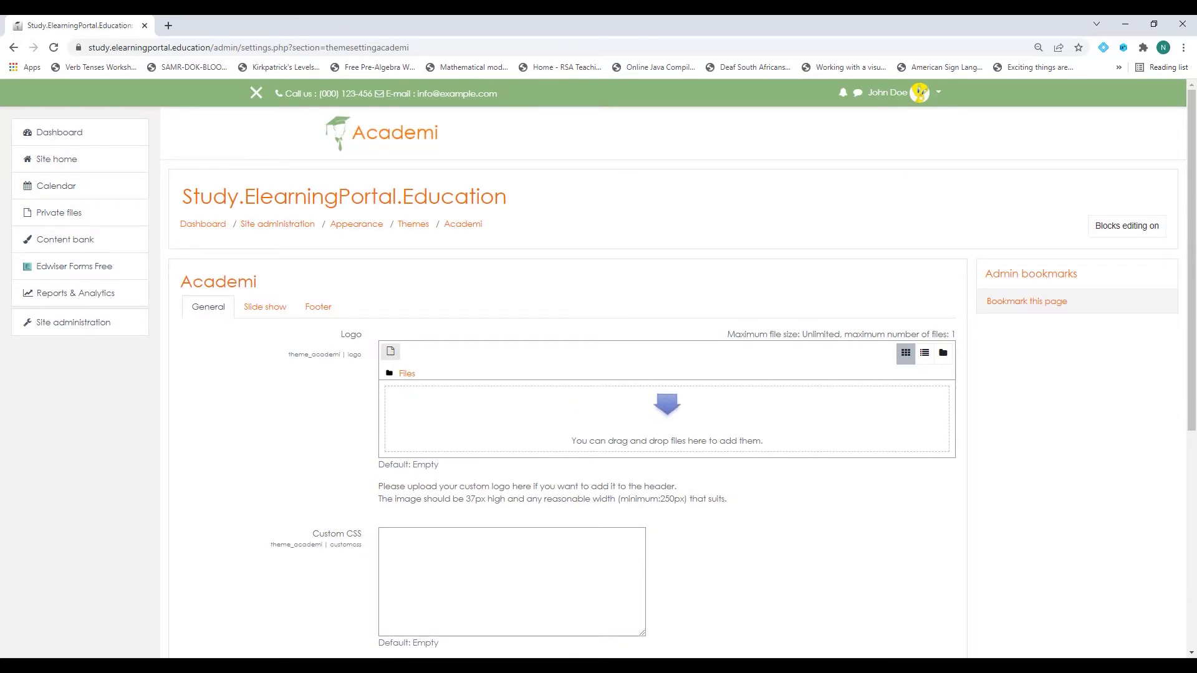
left_click_drag(651, 667, 703, 143)
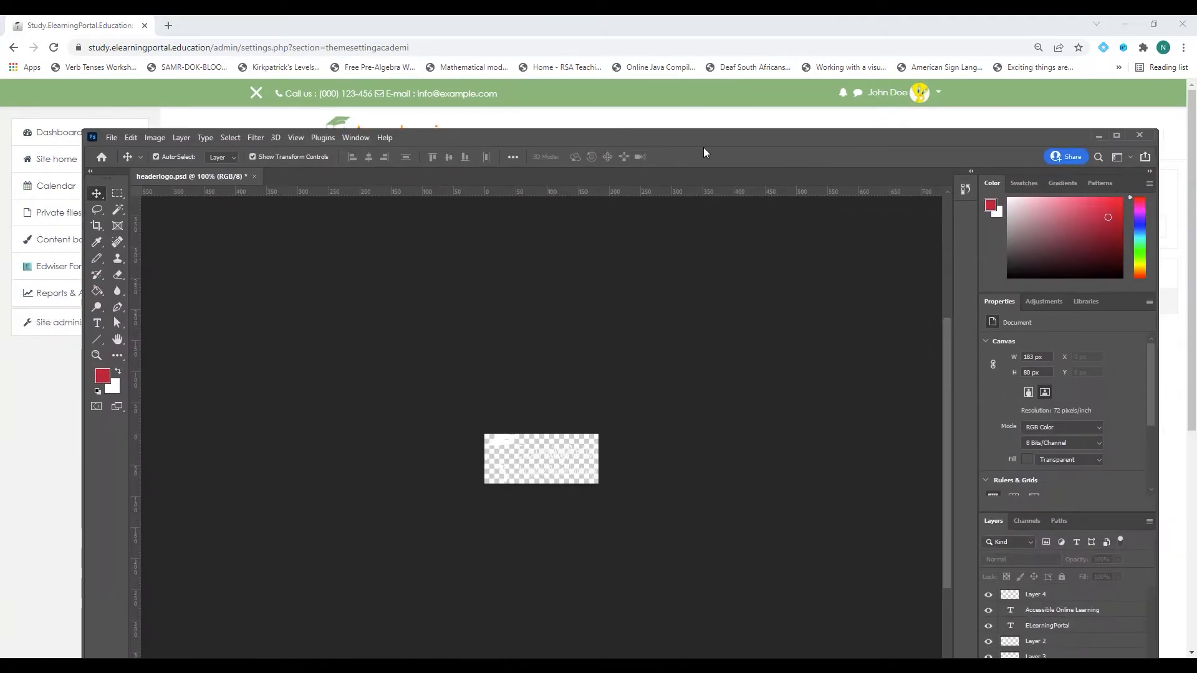
Add a new bottom layer under the logo and fill it with red #e91d41.
double_click(706, 136)
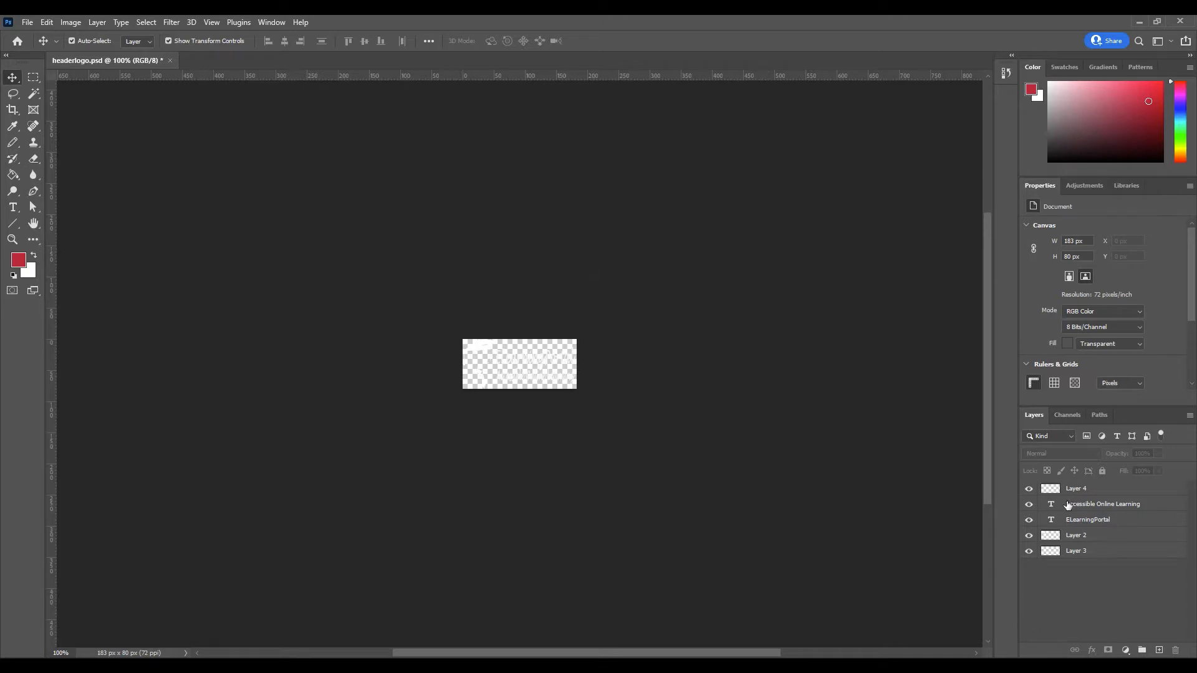
left_click(1159, 652)
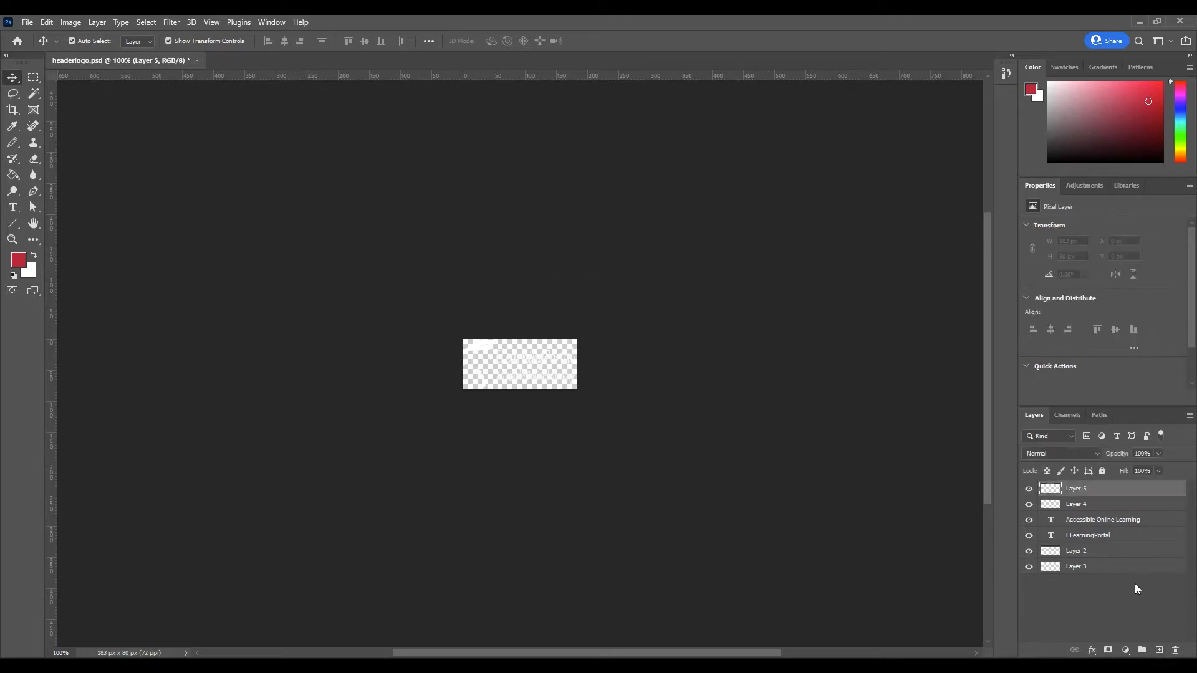
left_click_drag(1075, 491, 1072, 570)
left_click(19, 258)
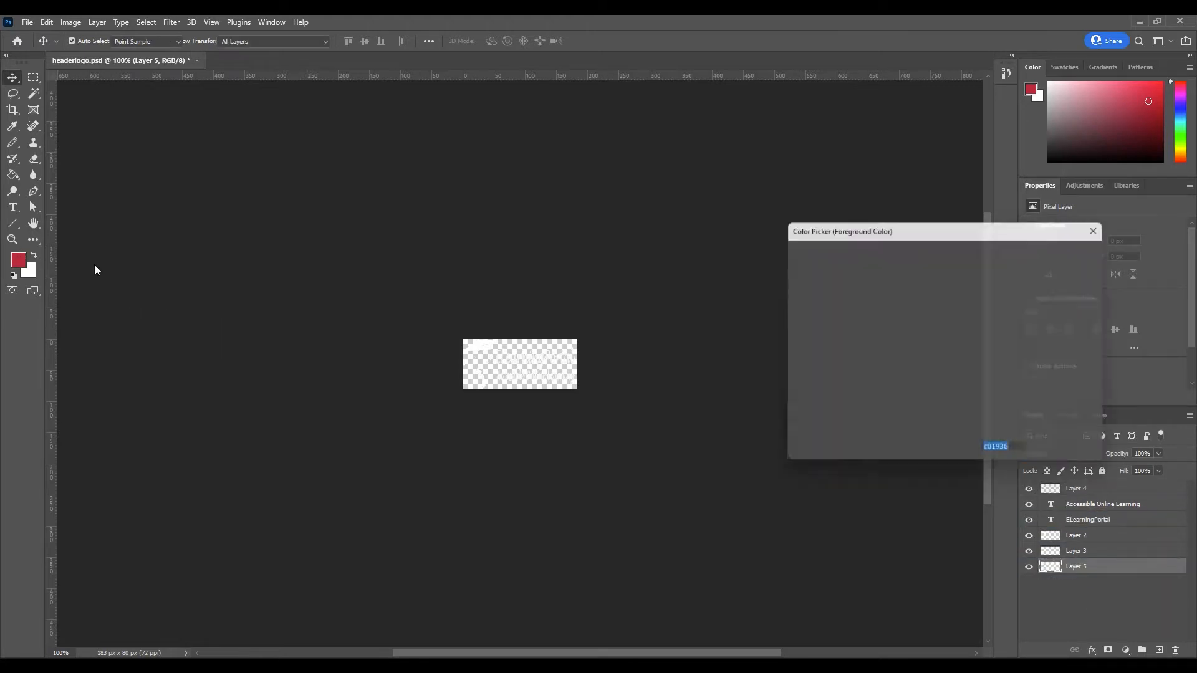
left_click(927, 269)
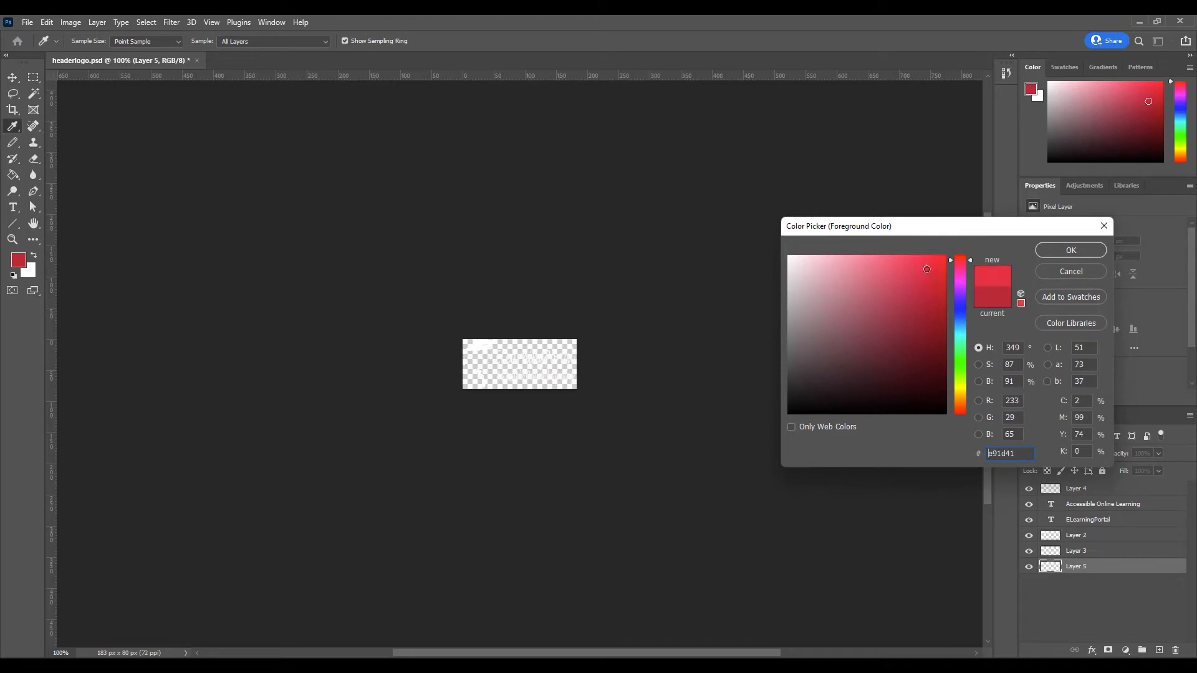
left_click(1067, 250)
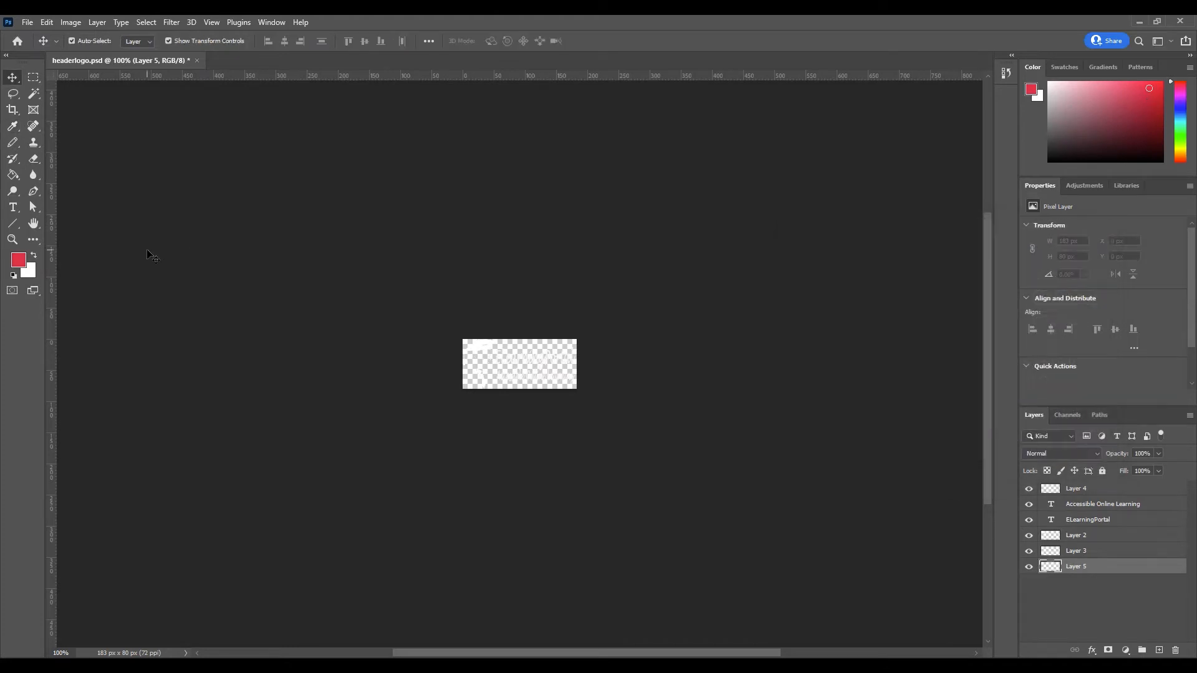
left_click(13, 175)
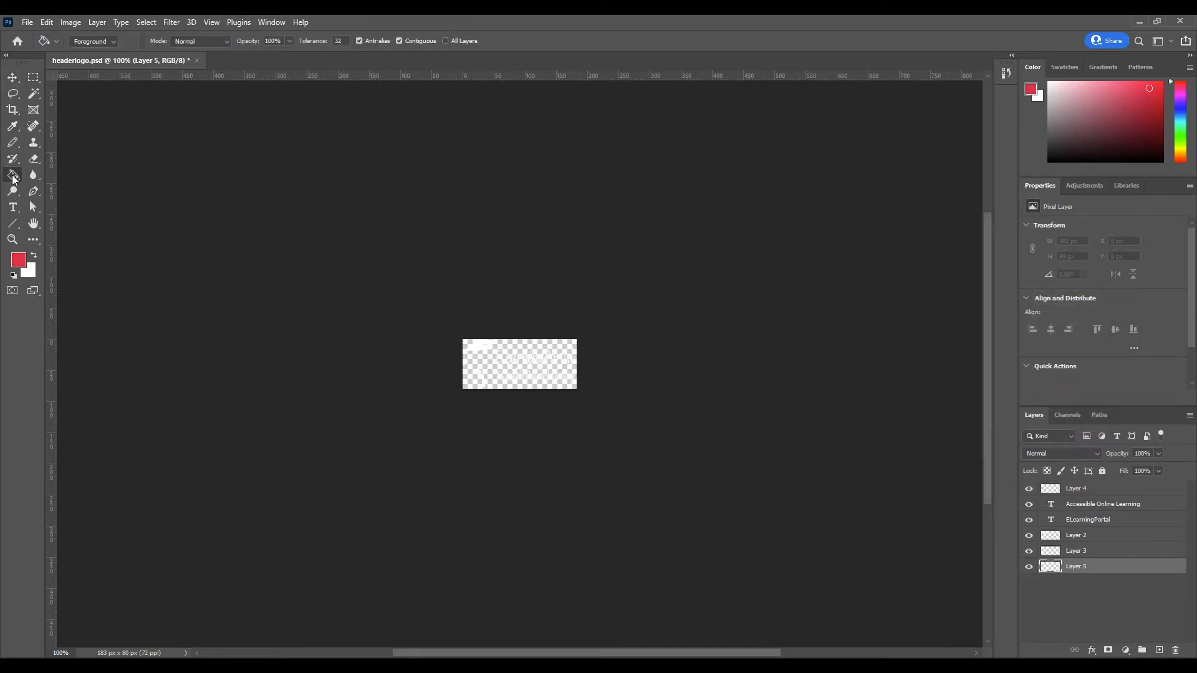
left_click(475, 353)
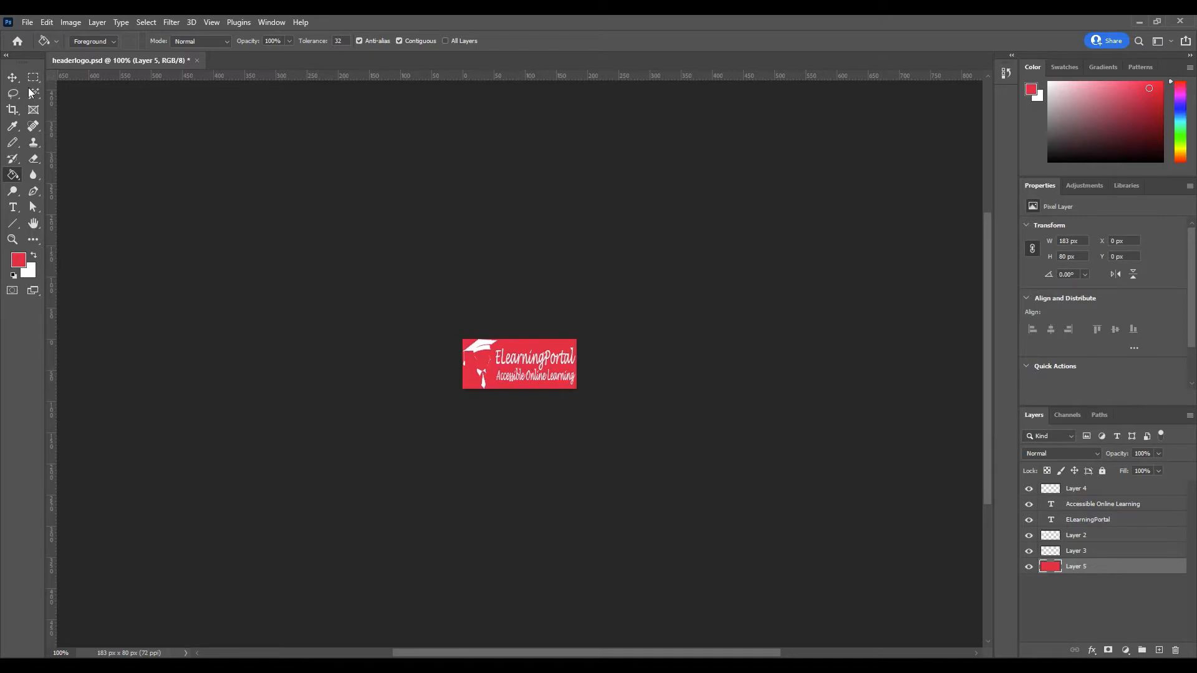
left_click(12, 77)
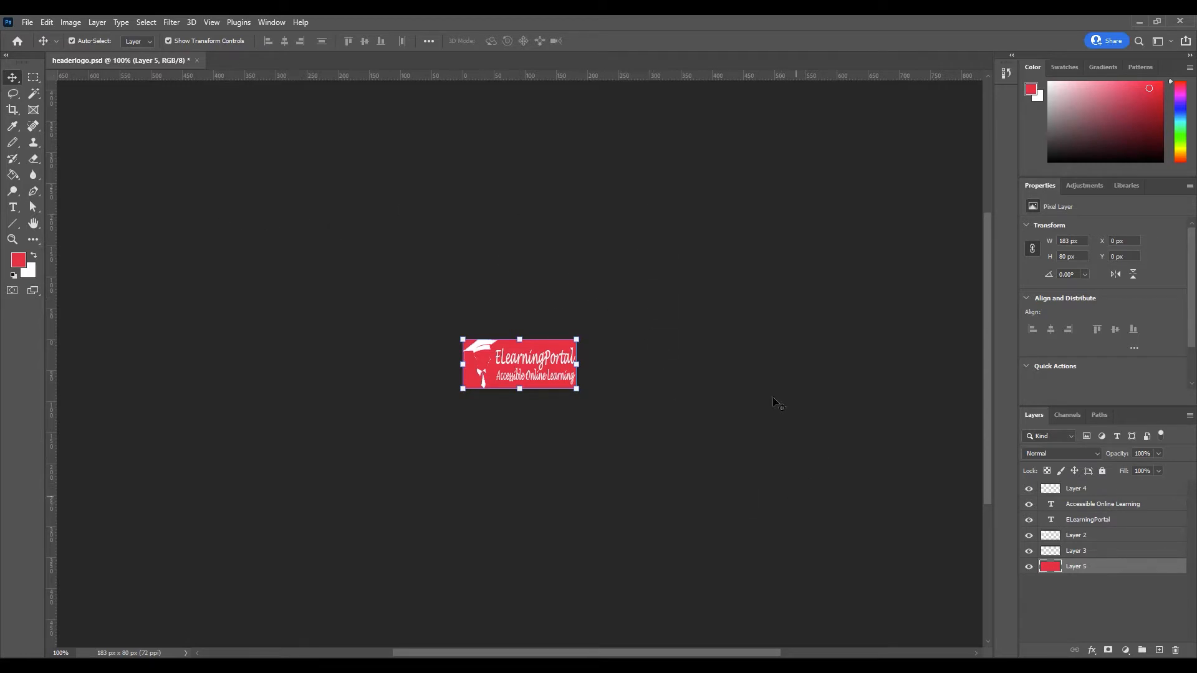
left_click(692, 461)
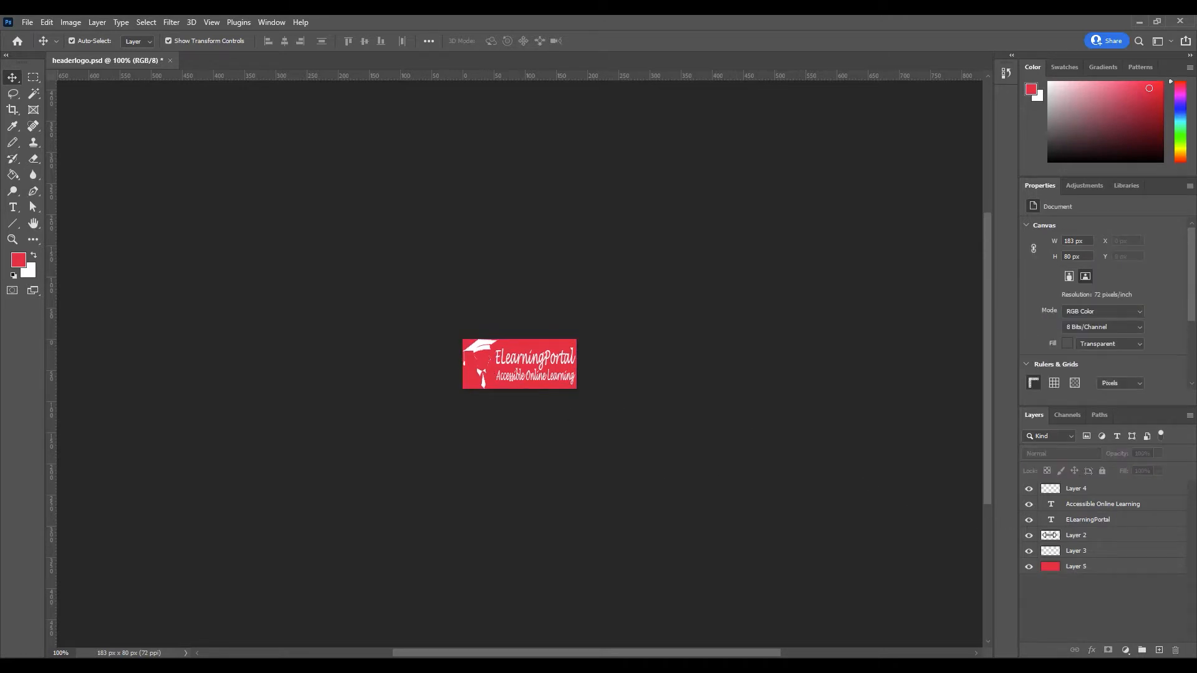
Rename Layer 2, the graduation-cap graphic, to 'Image'.
left_click(1030, 538)
left_click(1029, 538)
double_click(1088, 539)
key("BackSpace")
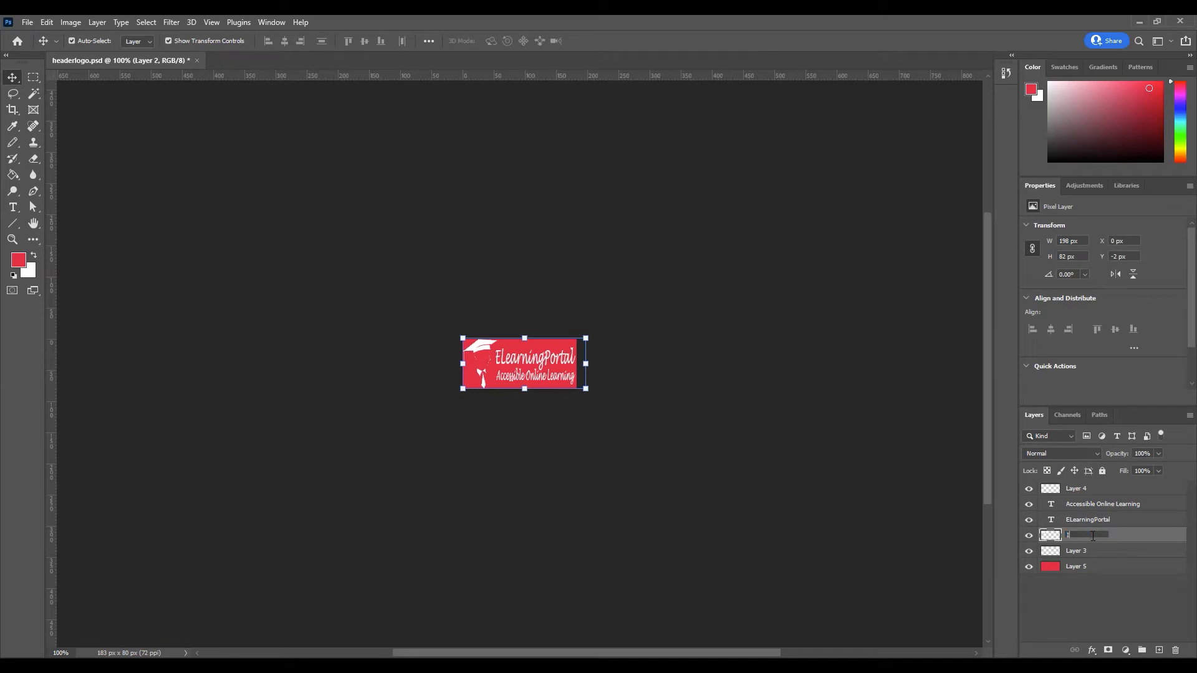
key("Return")
Give the Image layer a Color Overlay in blue #143ec7.
double_click(1051, 538)
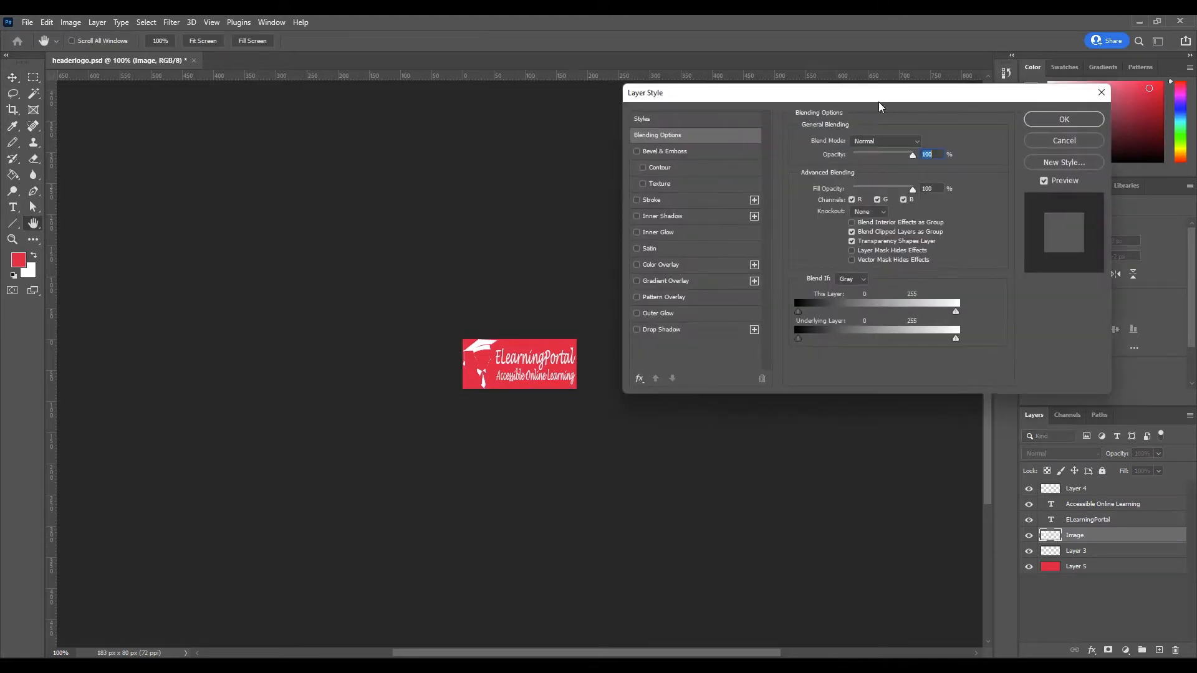
left_click_drag(878, 97, 886, 166)
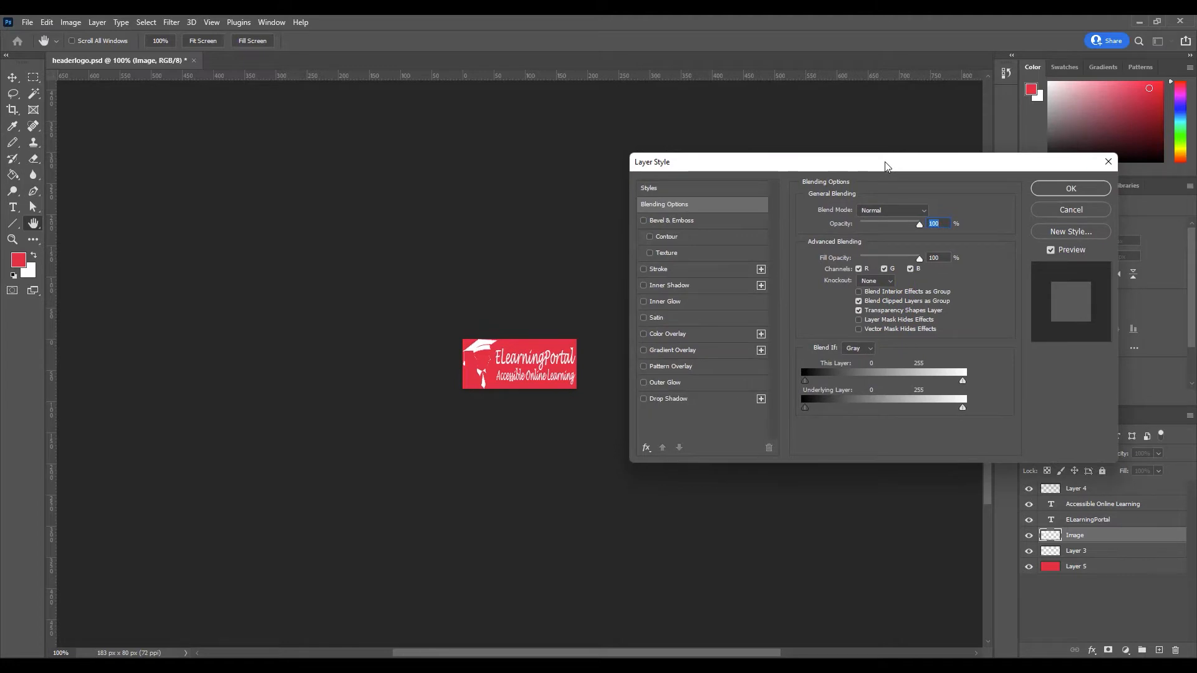
left_click(665, 334)
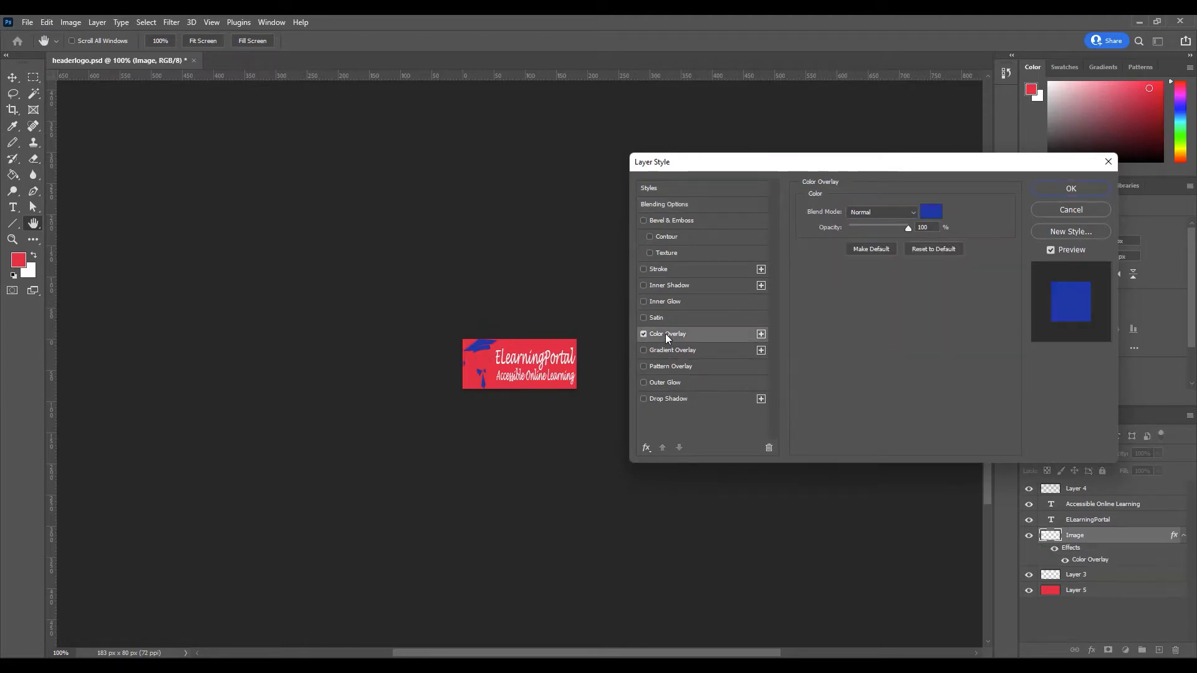
left_click(930, 213)
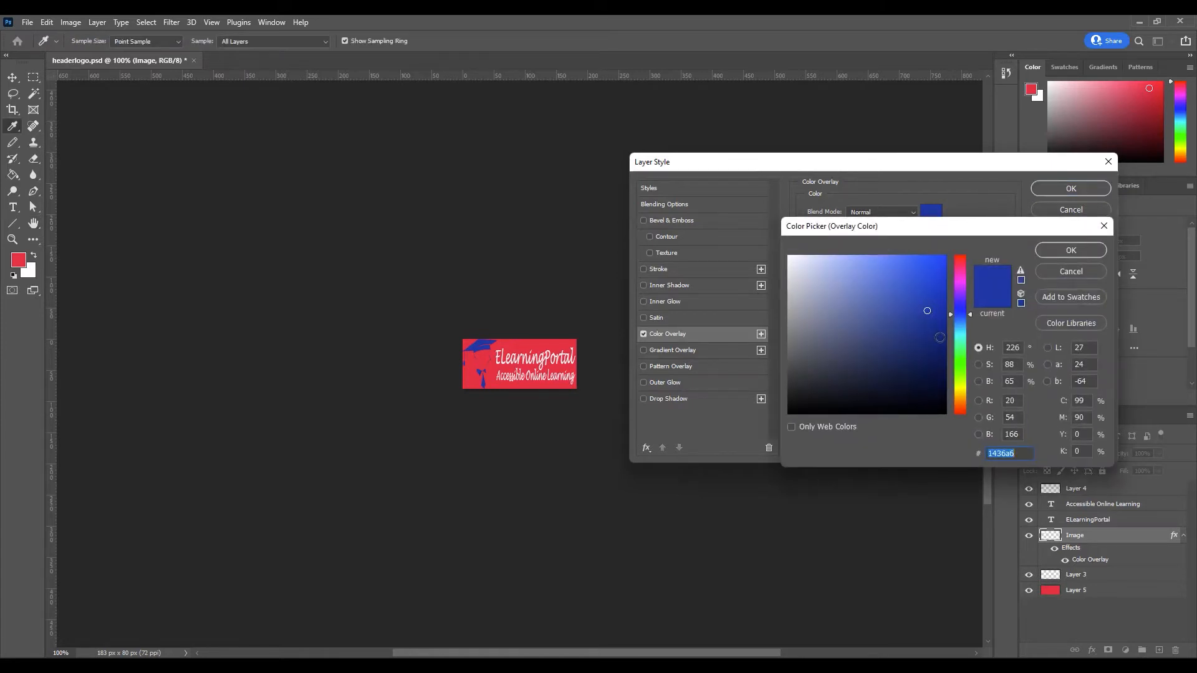
left_click(930, 290)
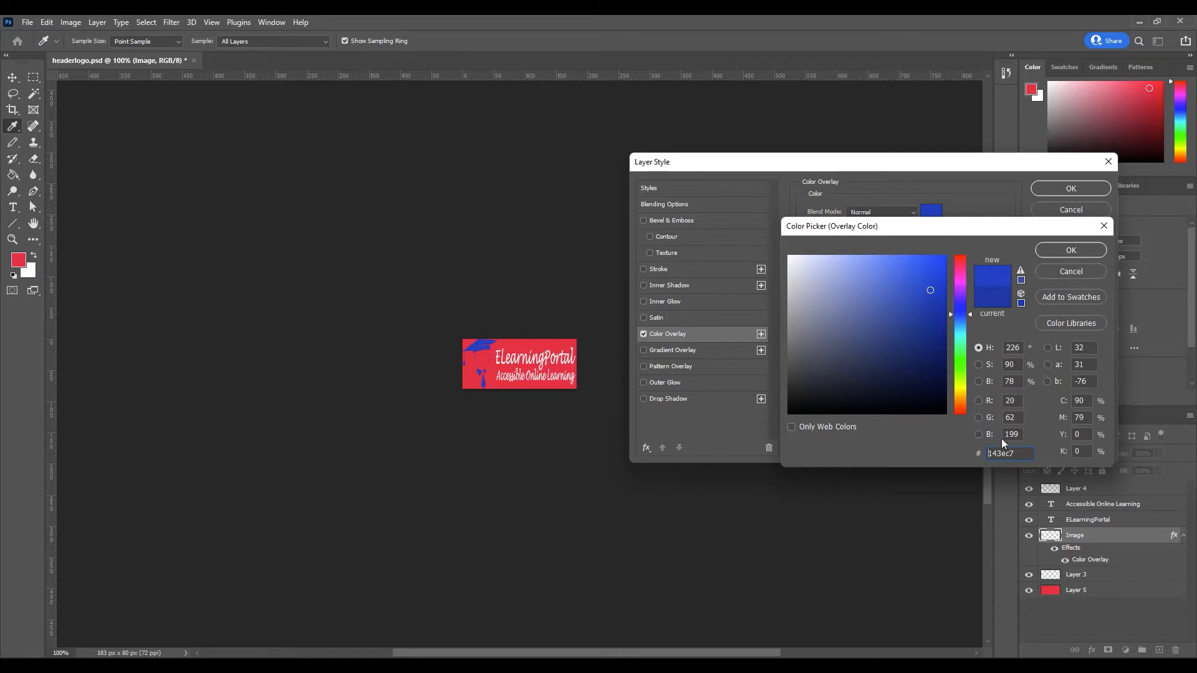
left_click_drag(1019, 453, 977, 454)
left_click(1071, 250)
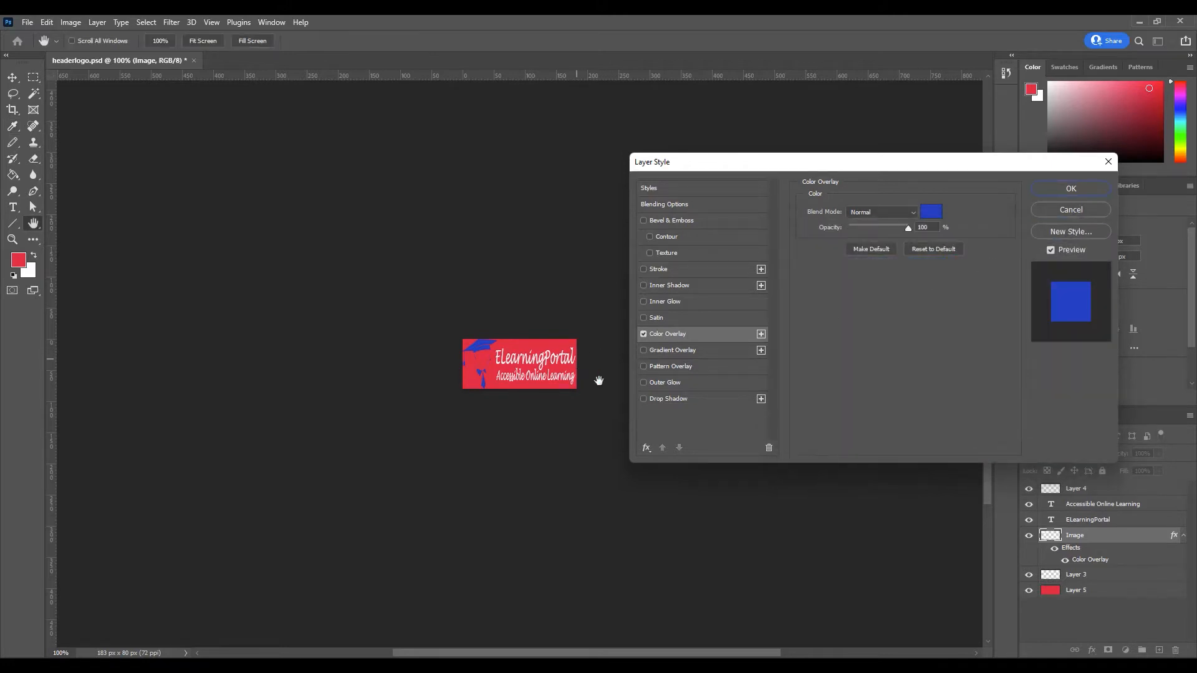
left_click(1071, 189)
Select and edit the Accessible Online Learning tagline text layer.
key("v")
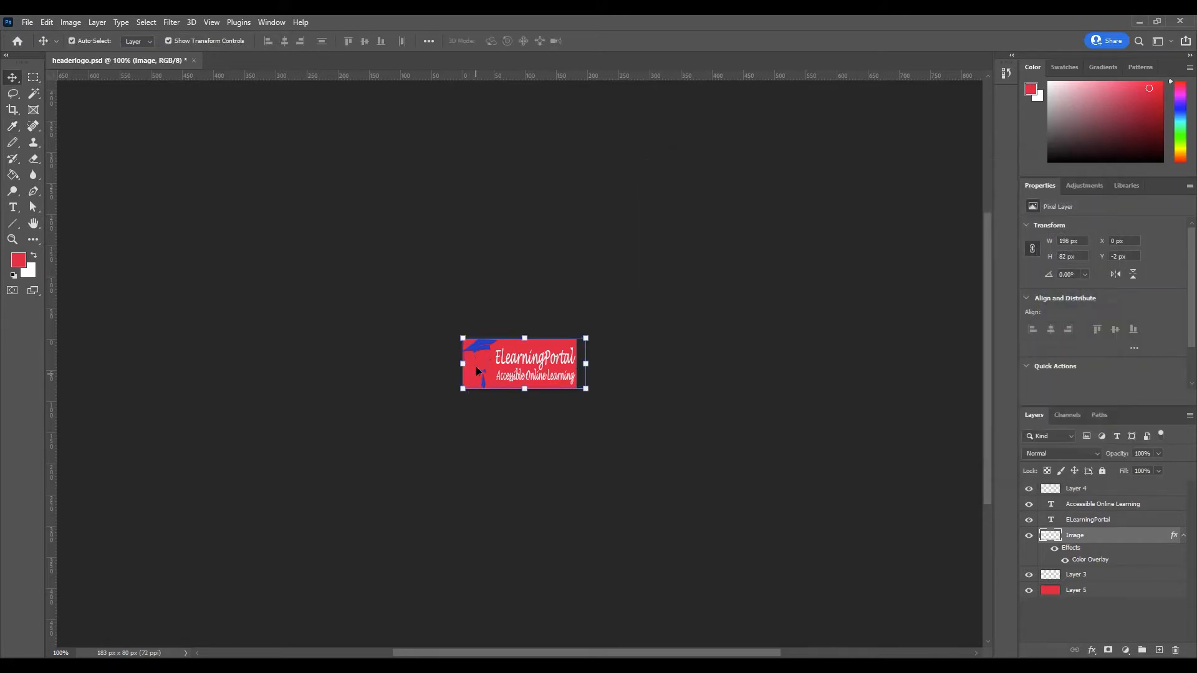
left_click(718, 459)
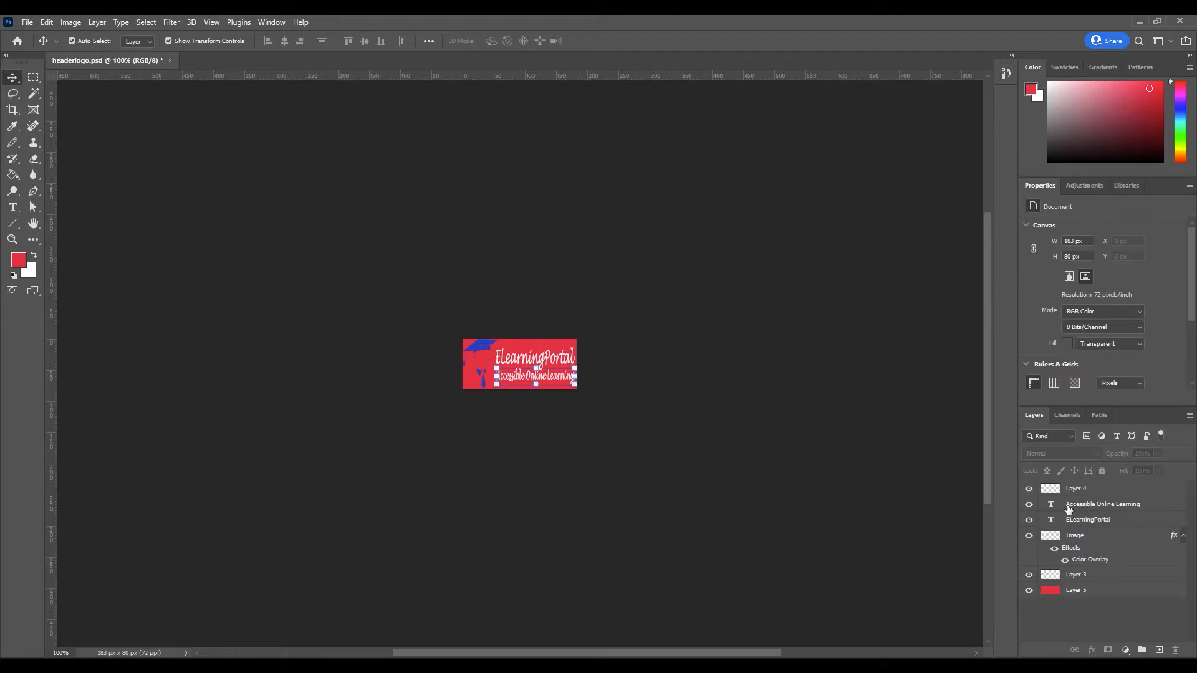
left_click(1051, 508)
double_click(1051, 508)
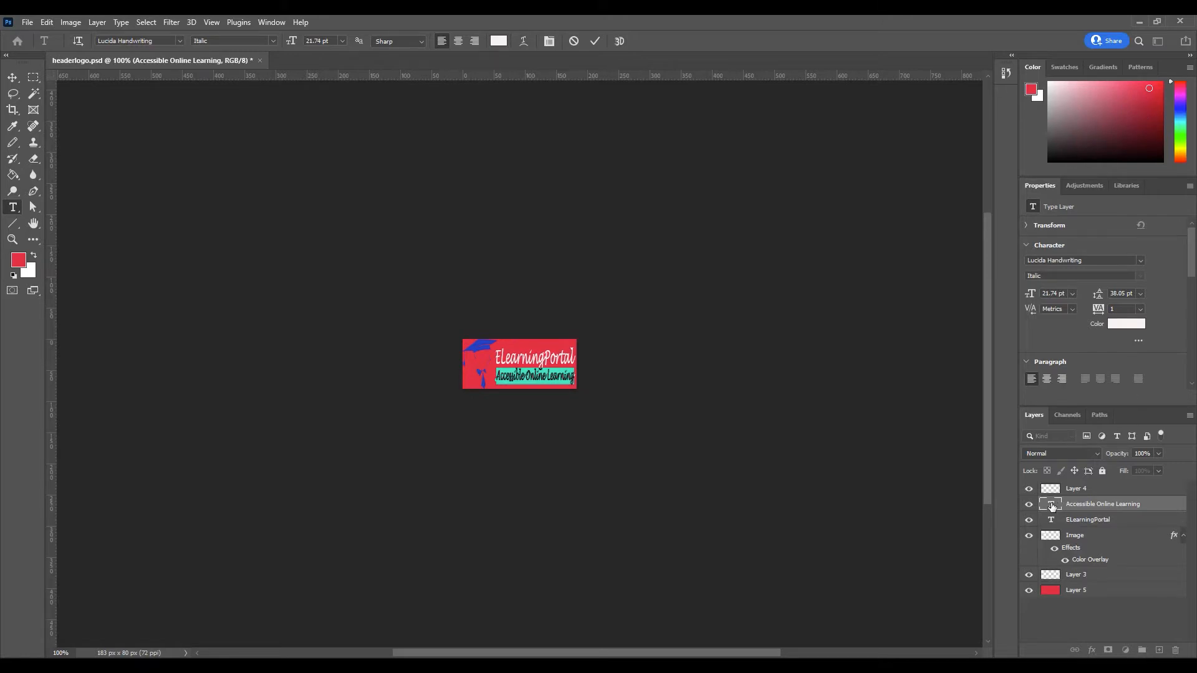
key("ctrl+Return")
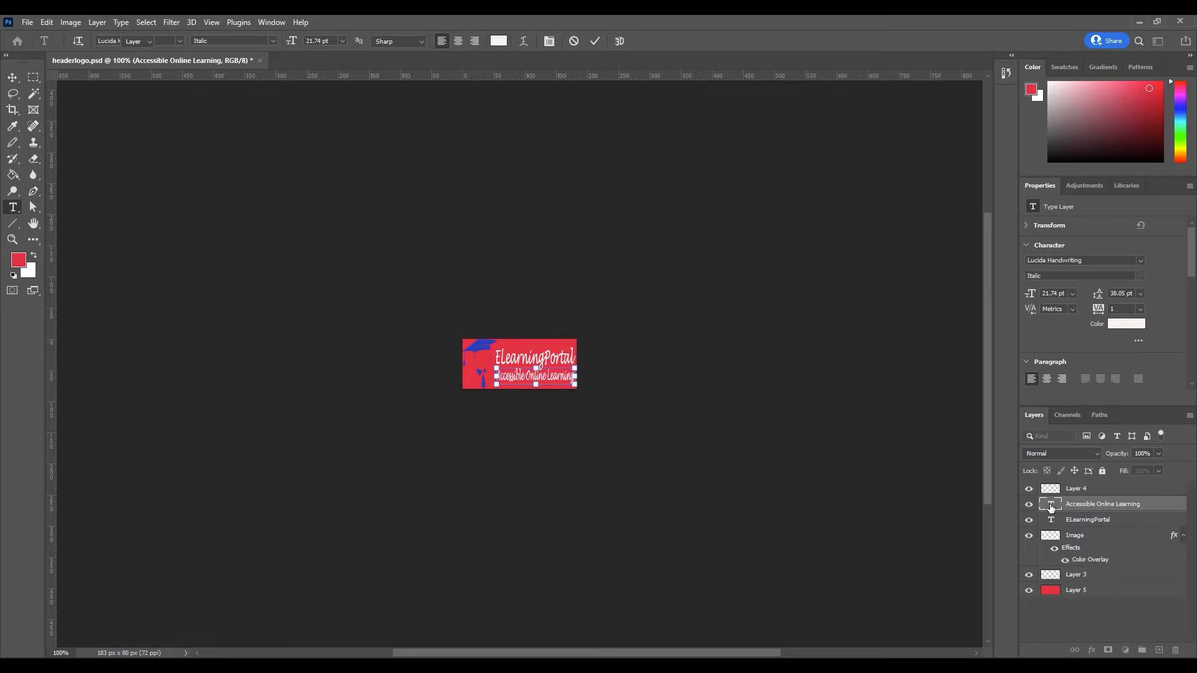
key("v")
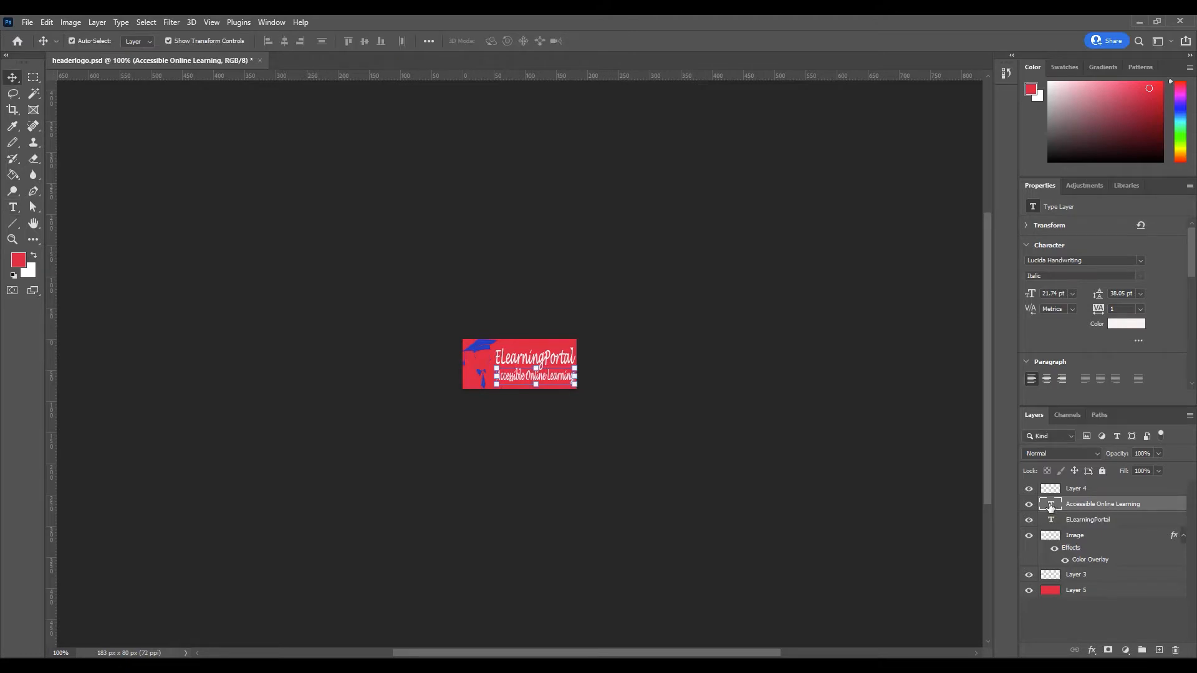
Add a blue #143ec7 Color Overlay to the tagline through Blending Options.
right_click(1051, 507)
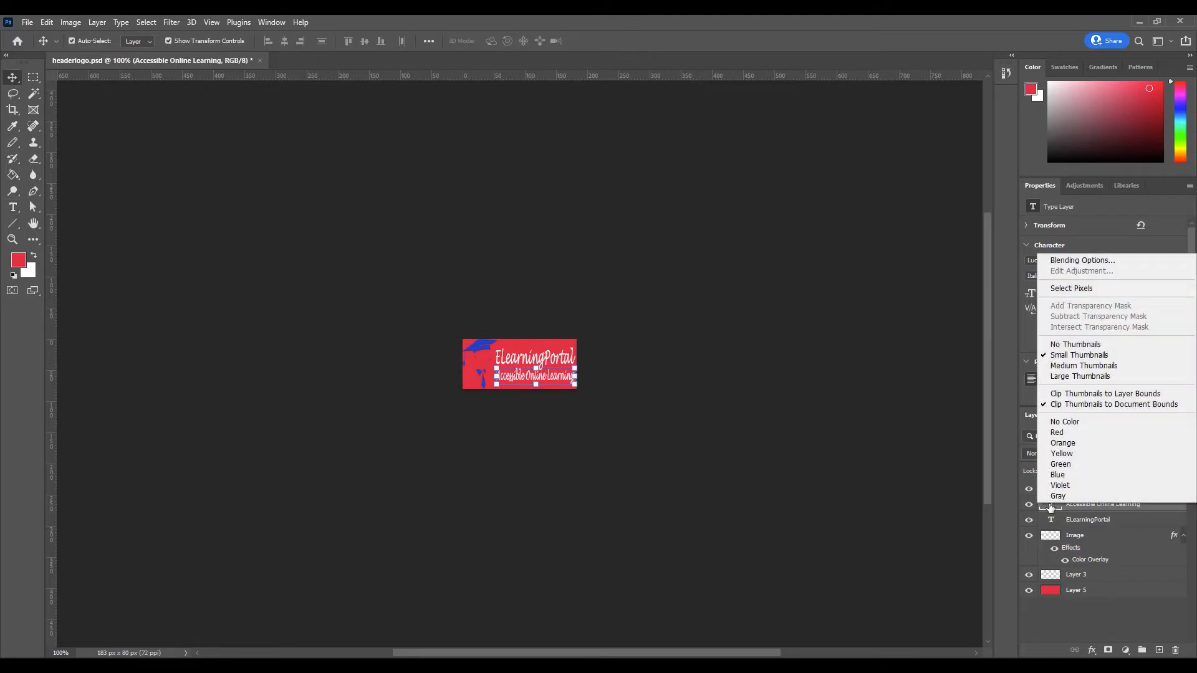
left_click(1084, 261)
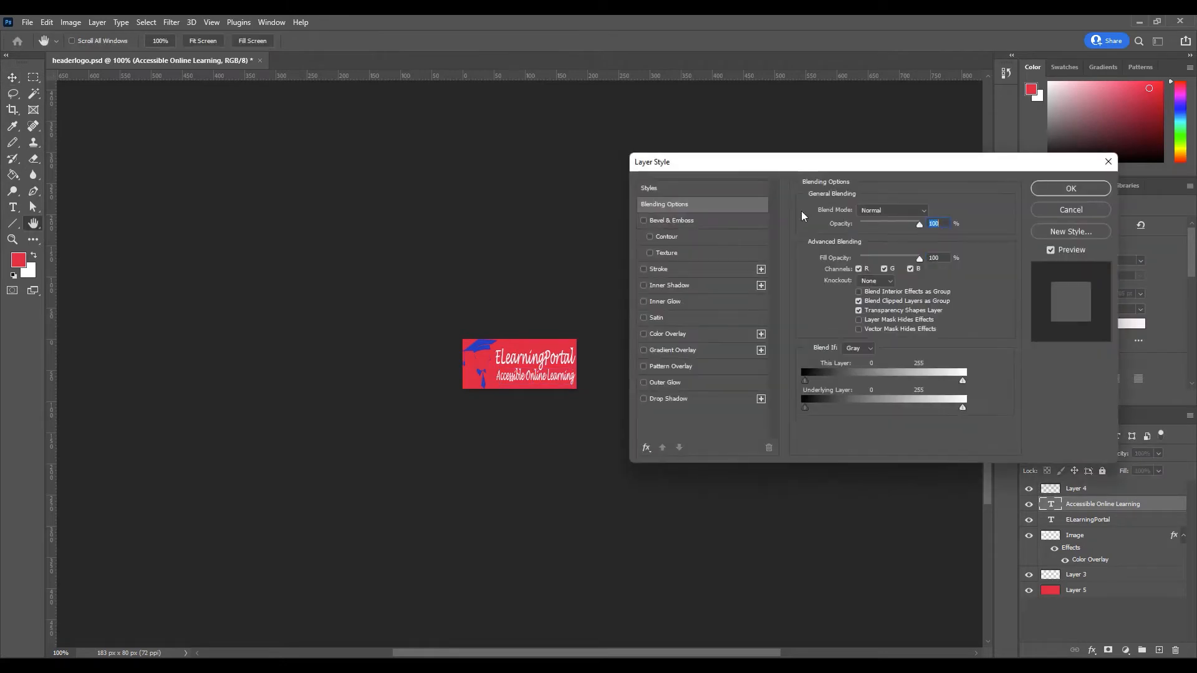
left_click_drag(767, 166, 771, 118)
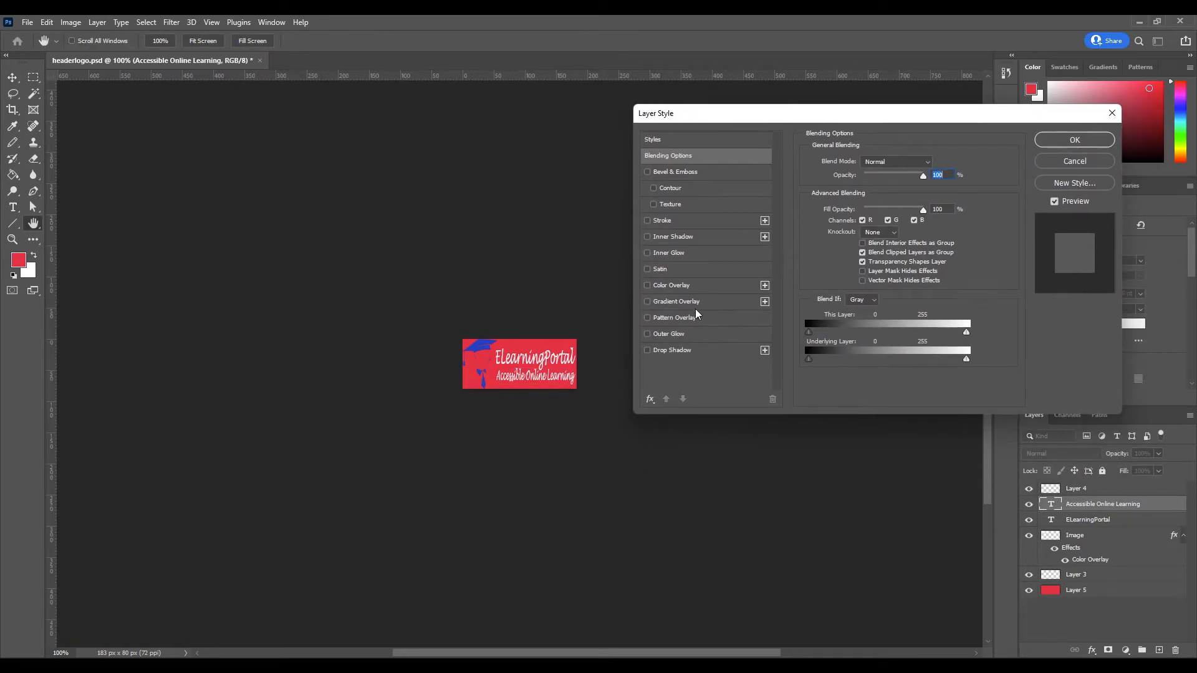
left_click(663, 286)
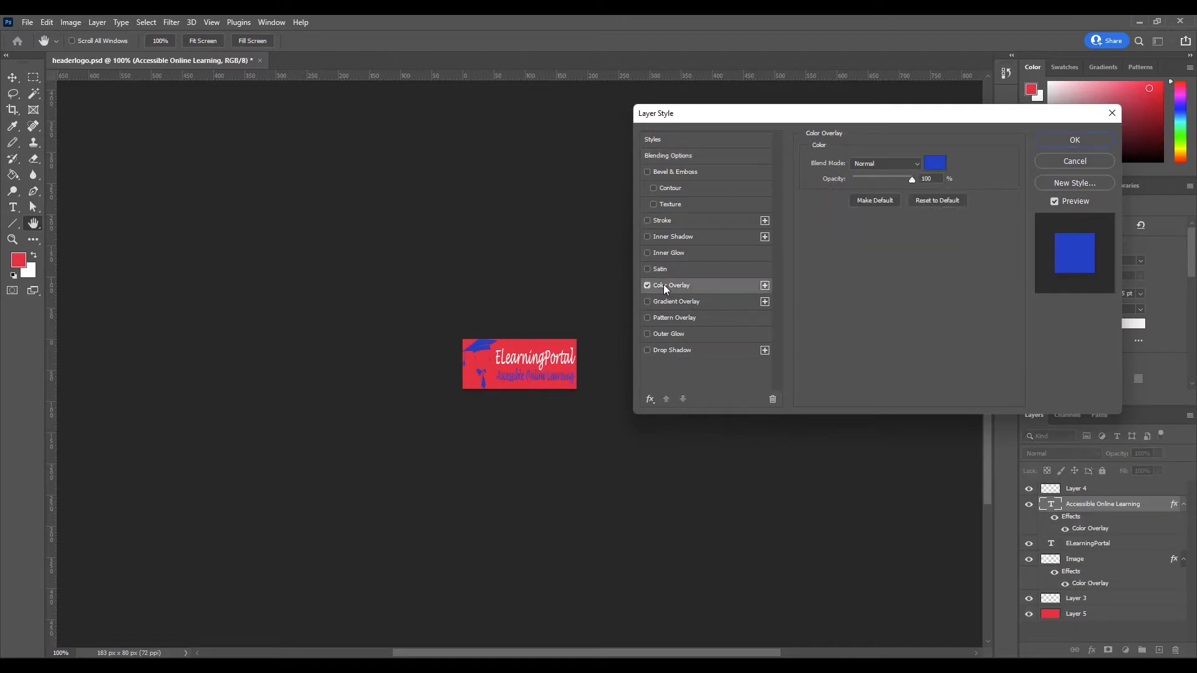
left_click(936, 164)
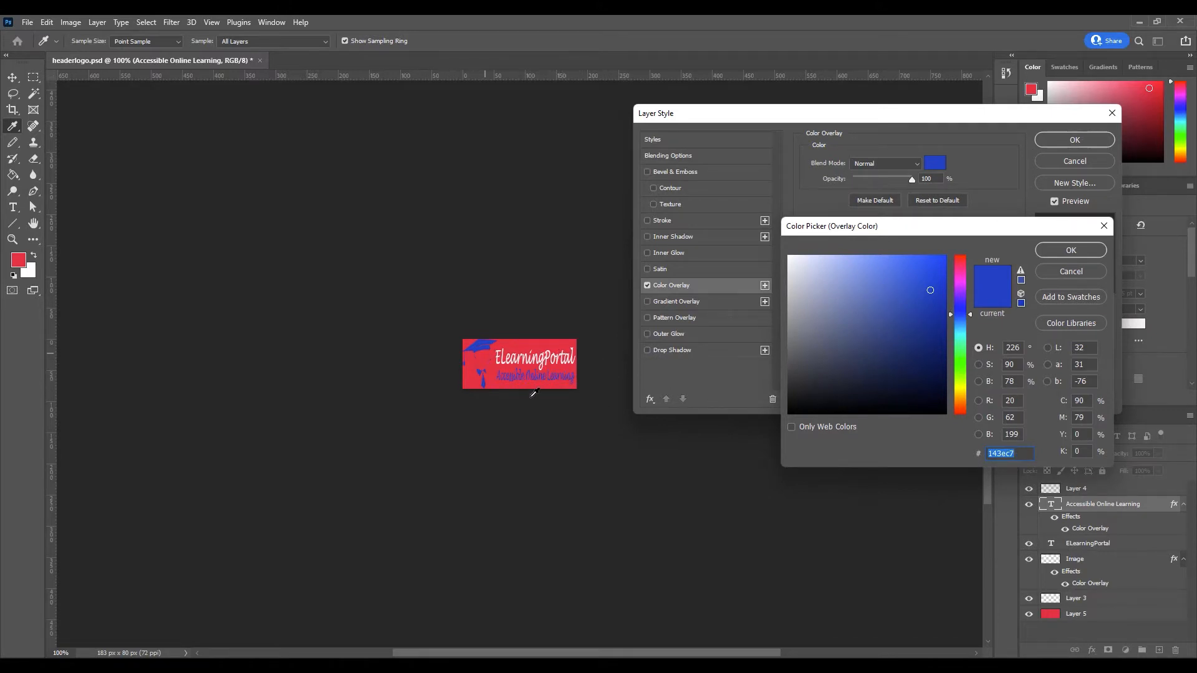
left_click(1077, 250)
left_click(1078, 142)
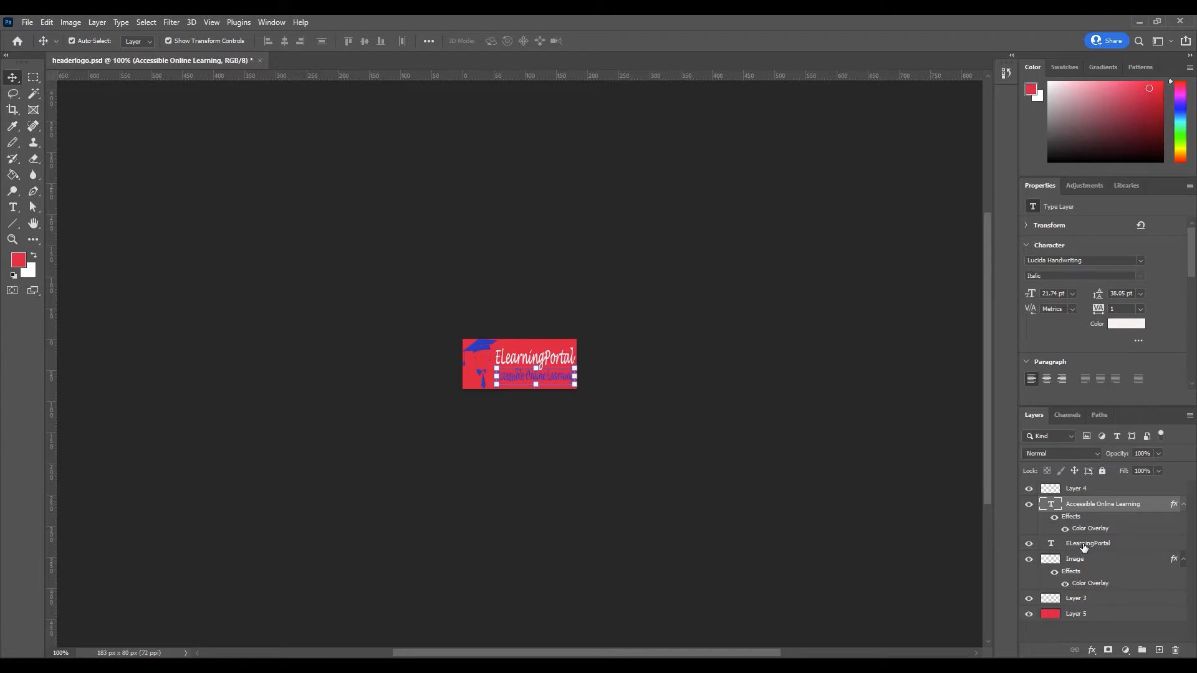
Apply a blue Color Overlay to the ELearningPortal heading layer via Blending Options.
left_click(1083, 544)
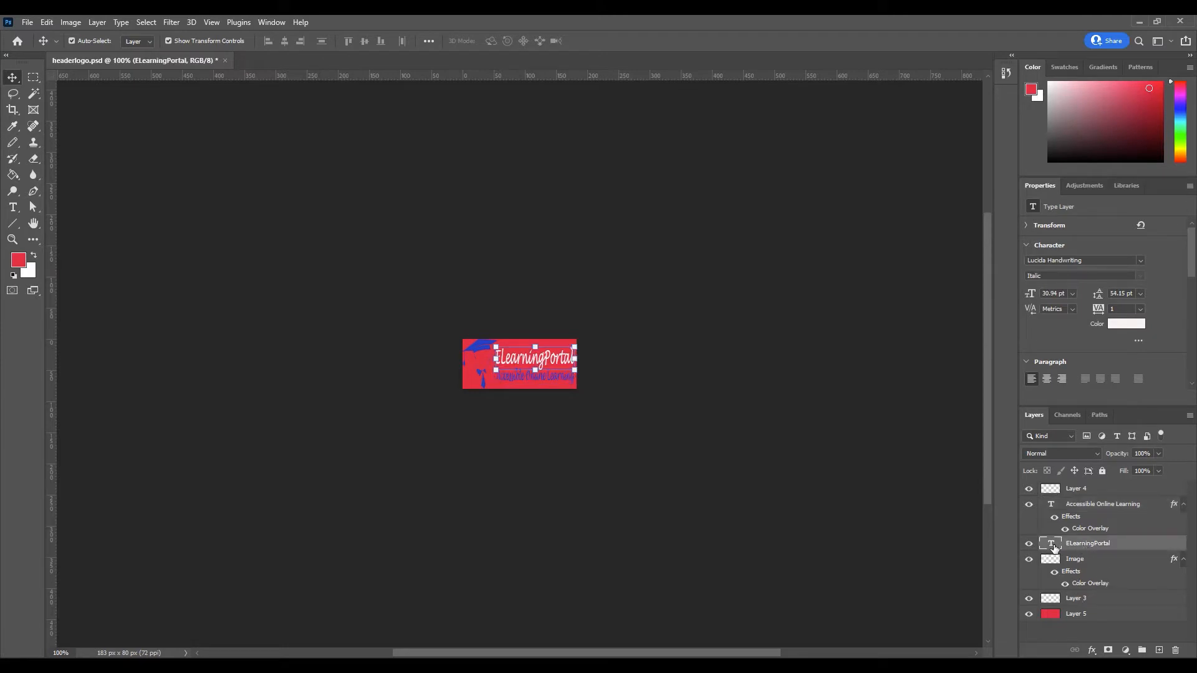
right_click(1053, 545)
left_click(1082, 300)
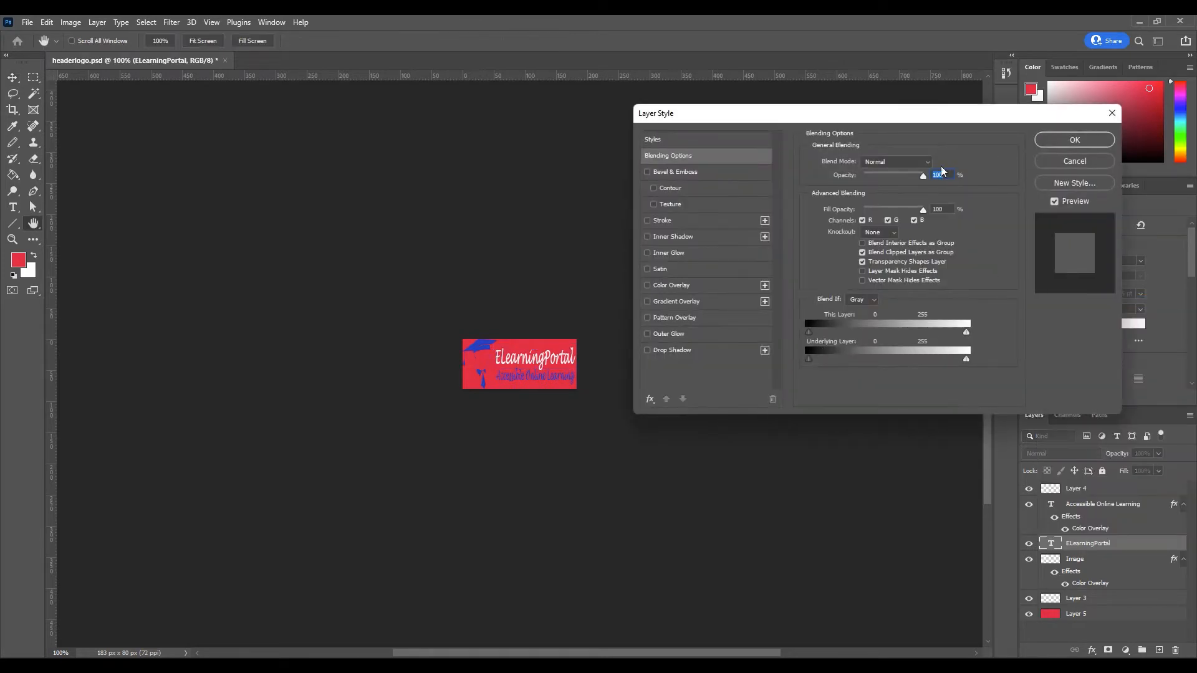
left_click(680, 287)
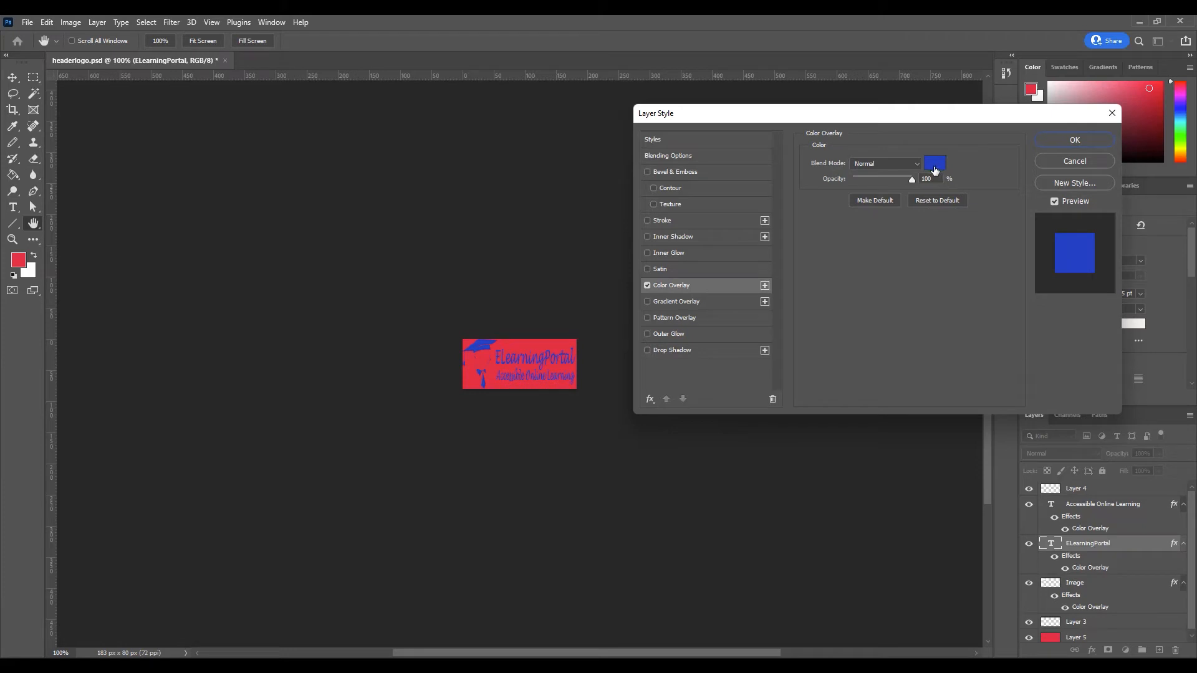
left_click(1082, 140)
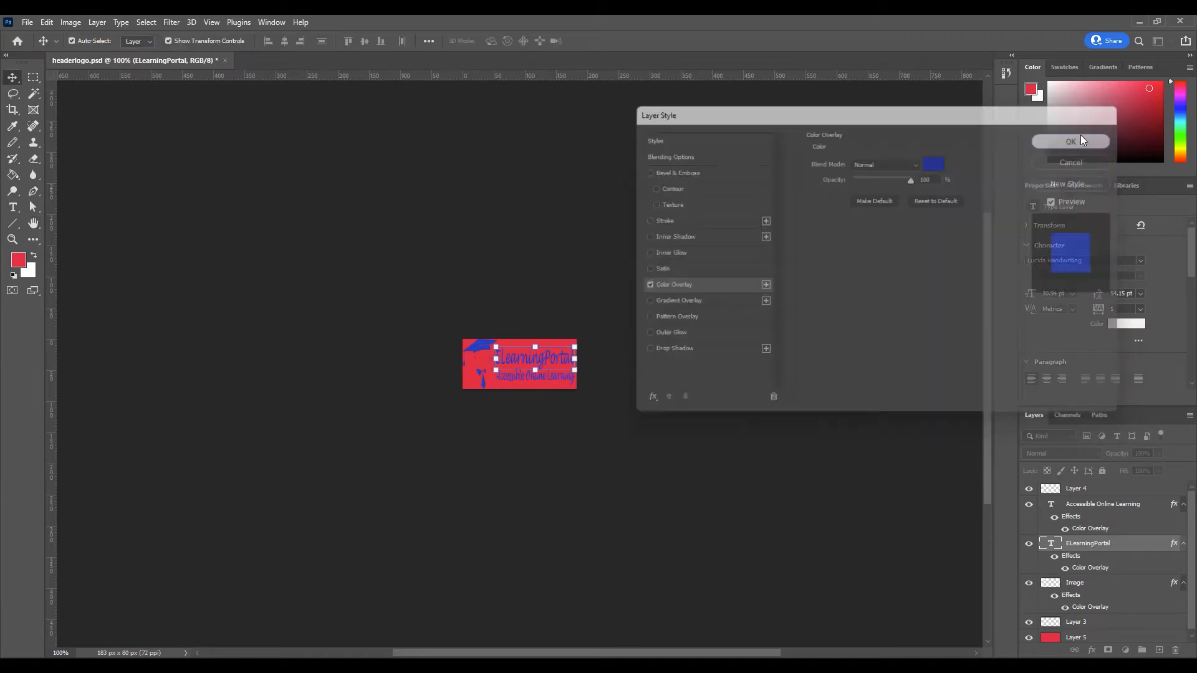
Select the red background Layer 5 in the Layers panel.
left_click(736, 441)
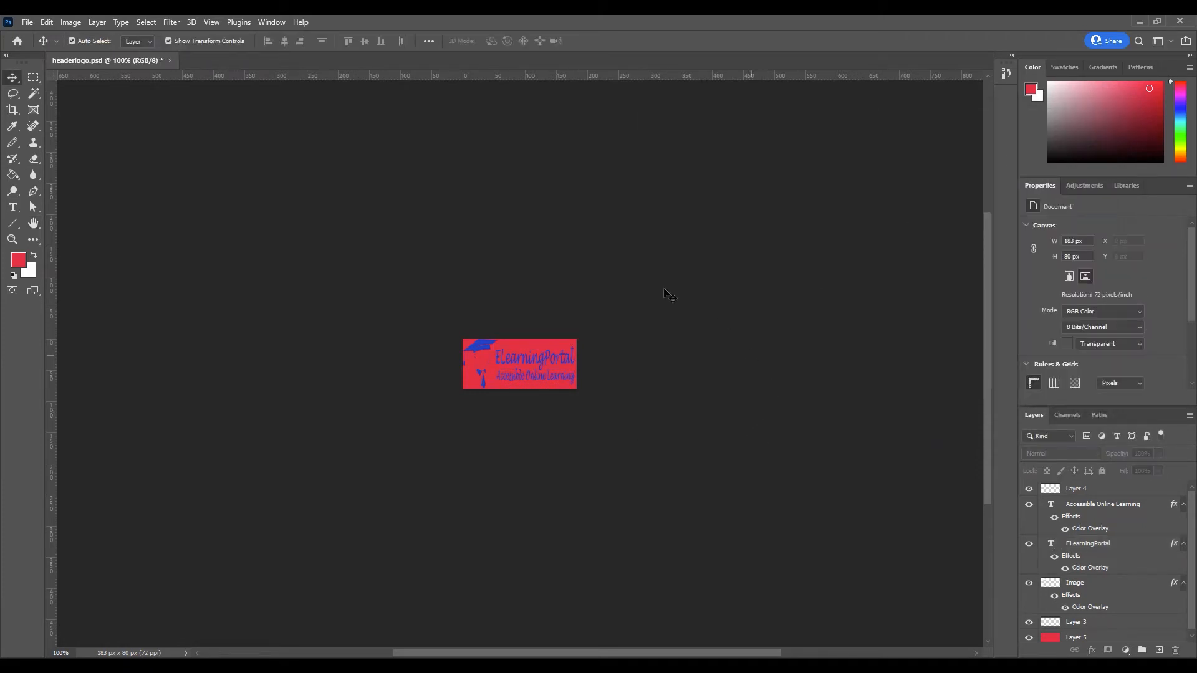
scroll(1064, 524, "down", 1)
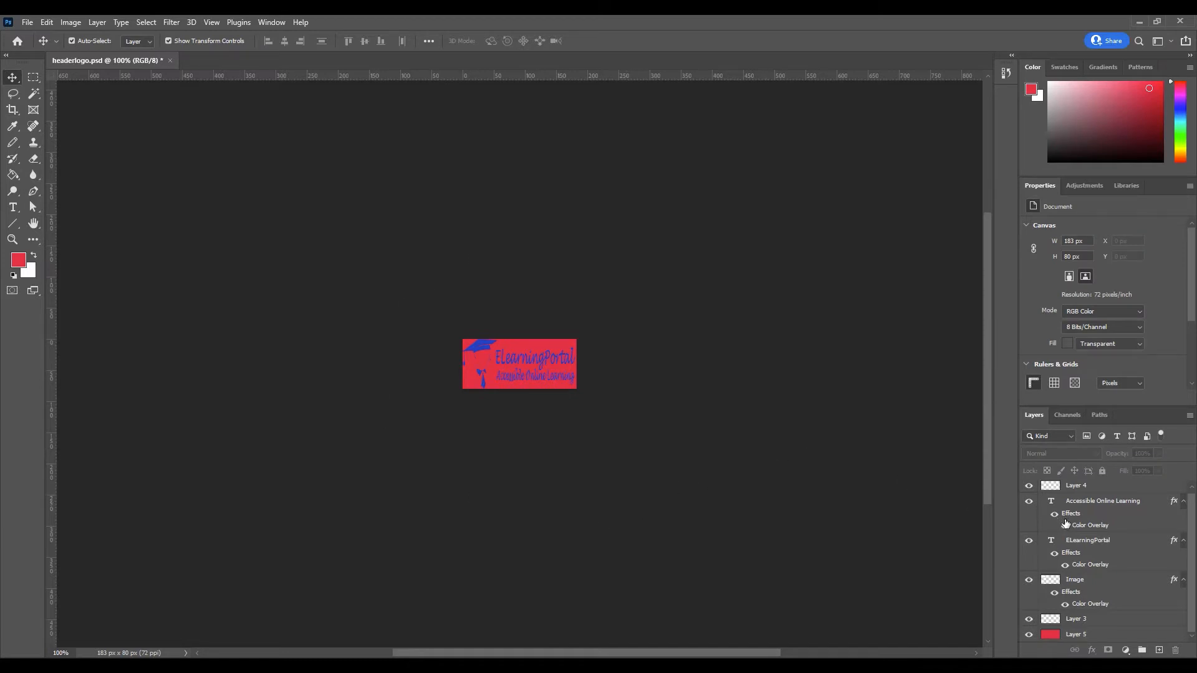
left_click(1077, 636)
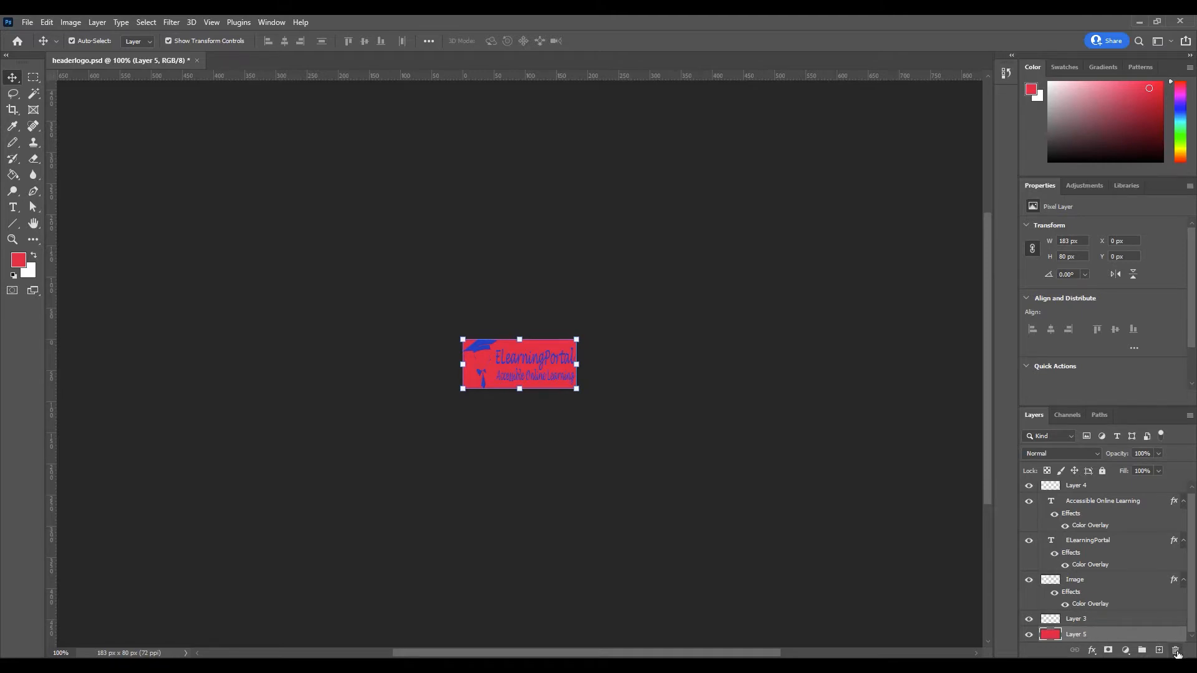
Delete red Layer 5 so the logo sits on a transparent background.
left_click(1176, 650)
left_click(540, 258)
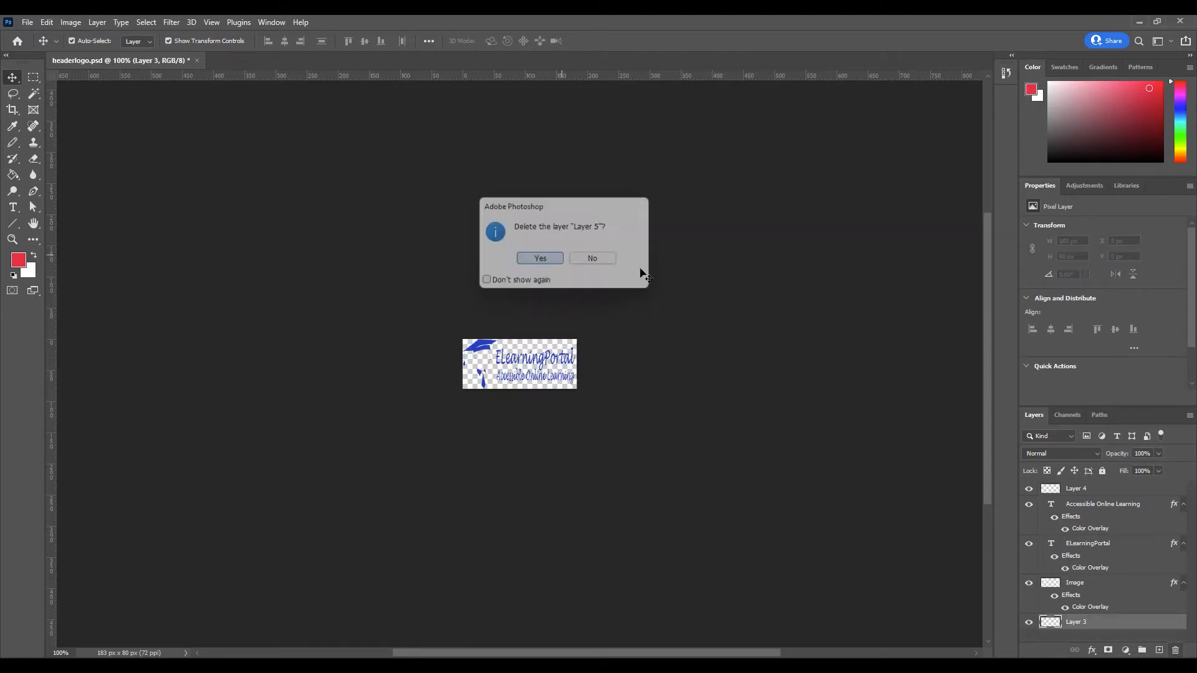
left_click(764, 366)
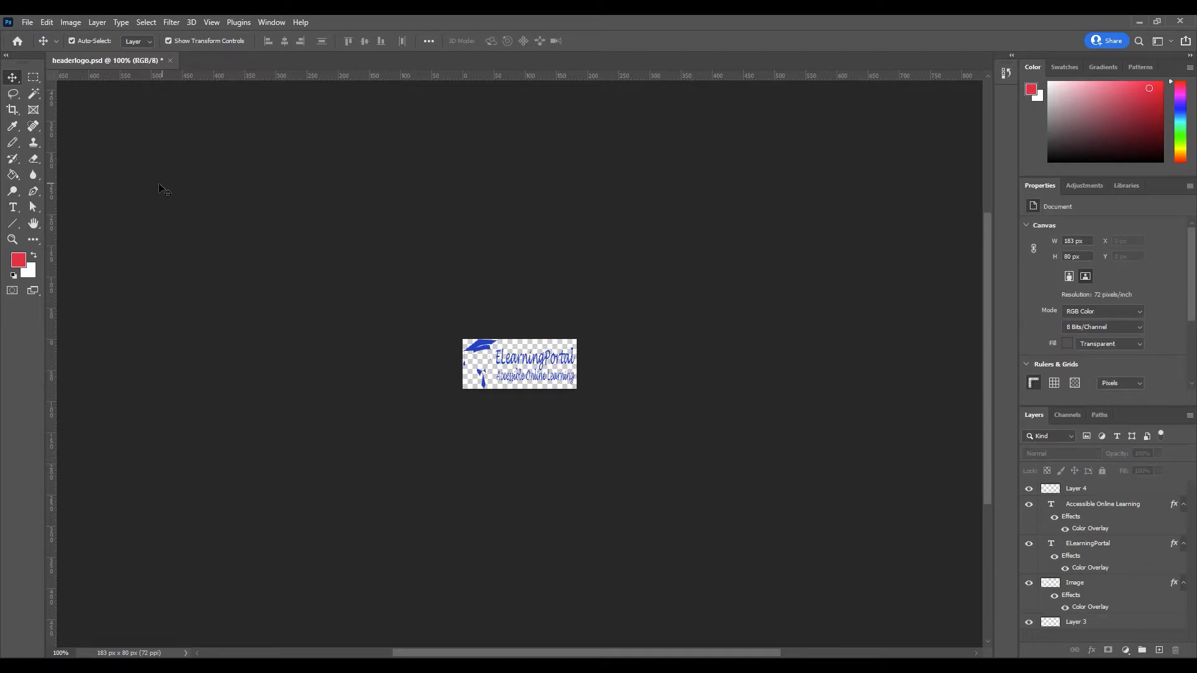
Save the logo for web (Legacy) as headerlogo.png.
left_click(27, 23)
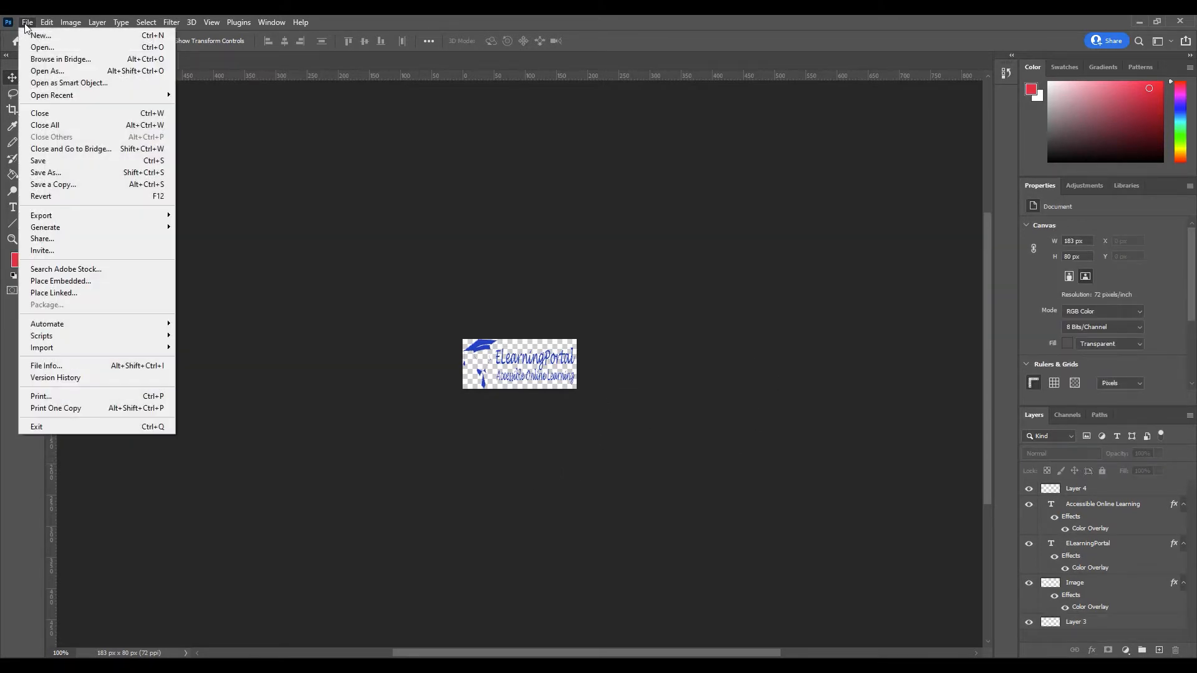
mouse_move(50, 217)
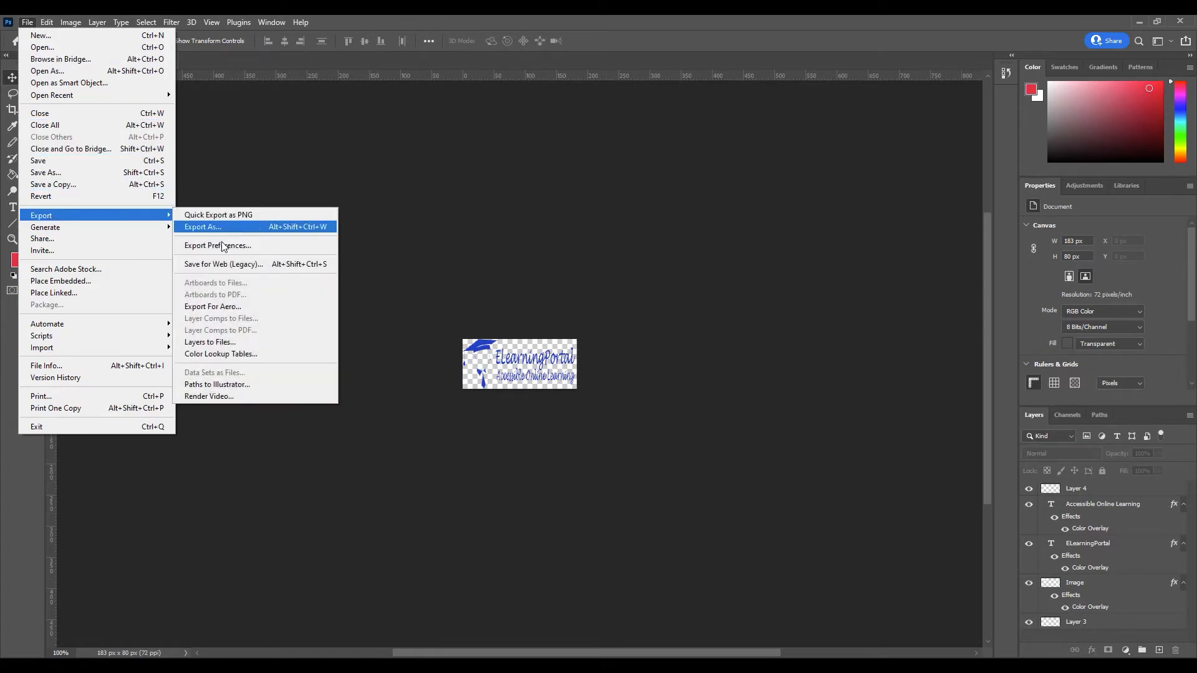
left_click(257, 265)
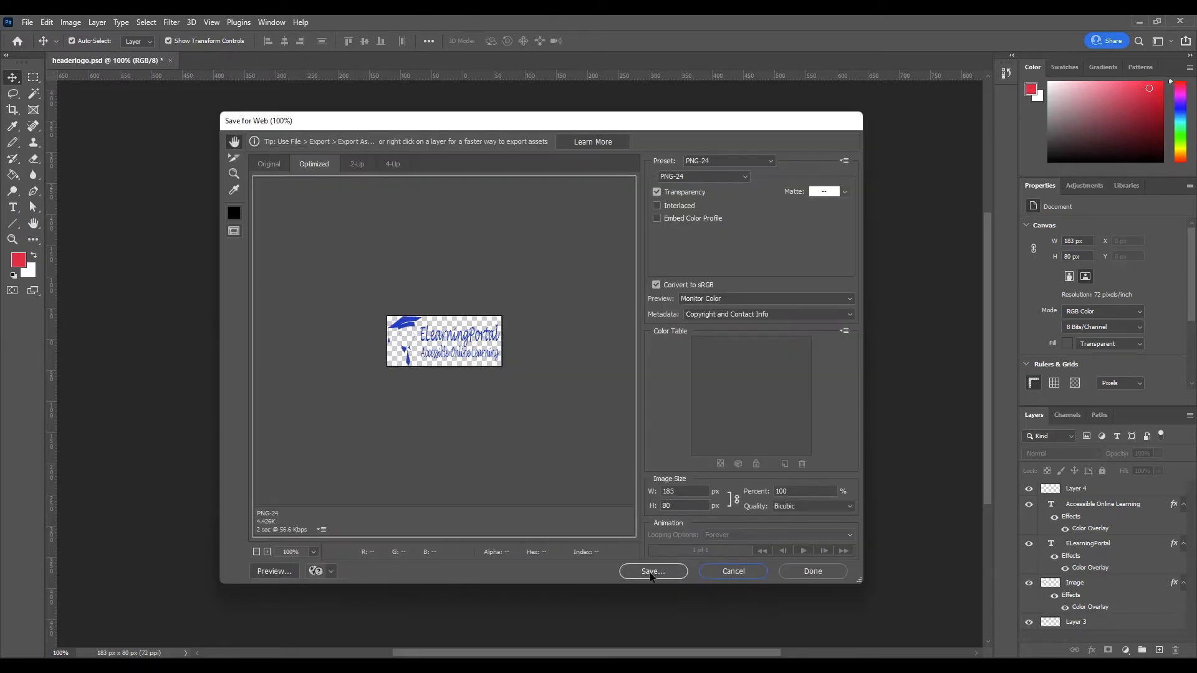
left_click(652, 571)
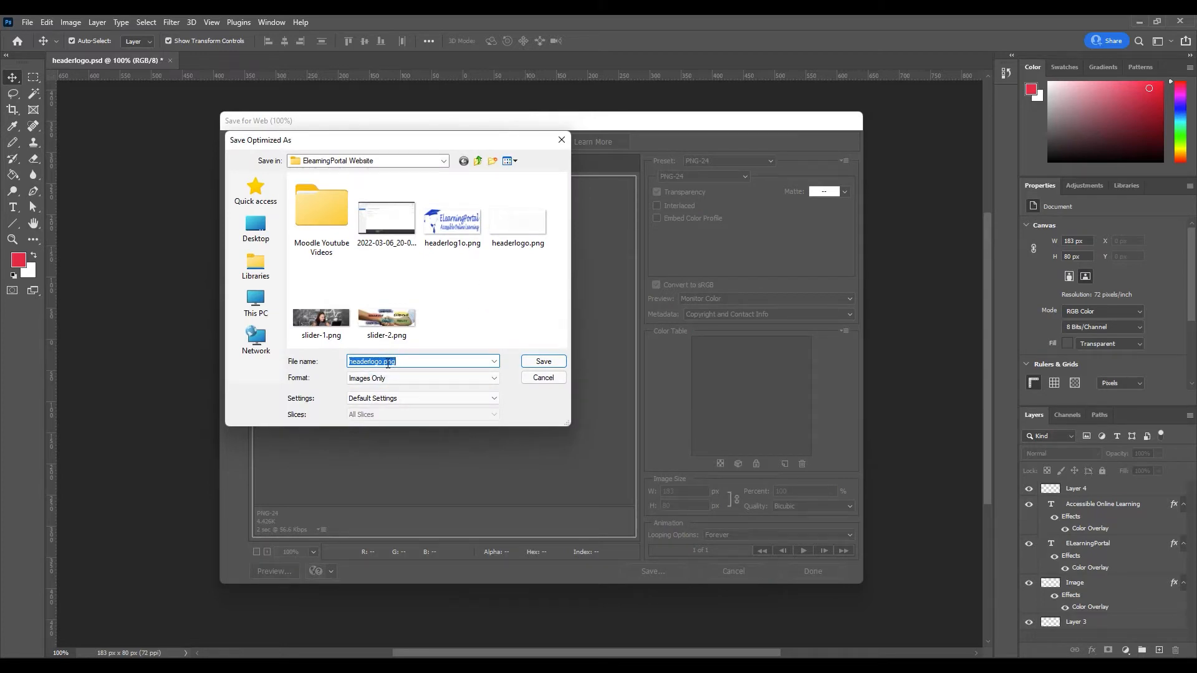
left_click(382, 362)
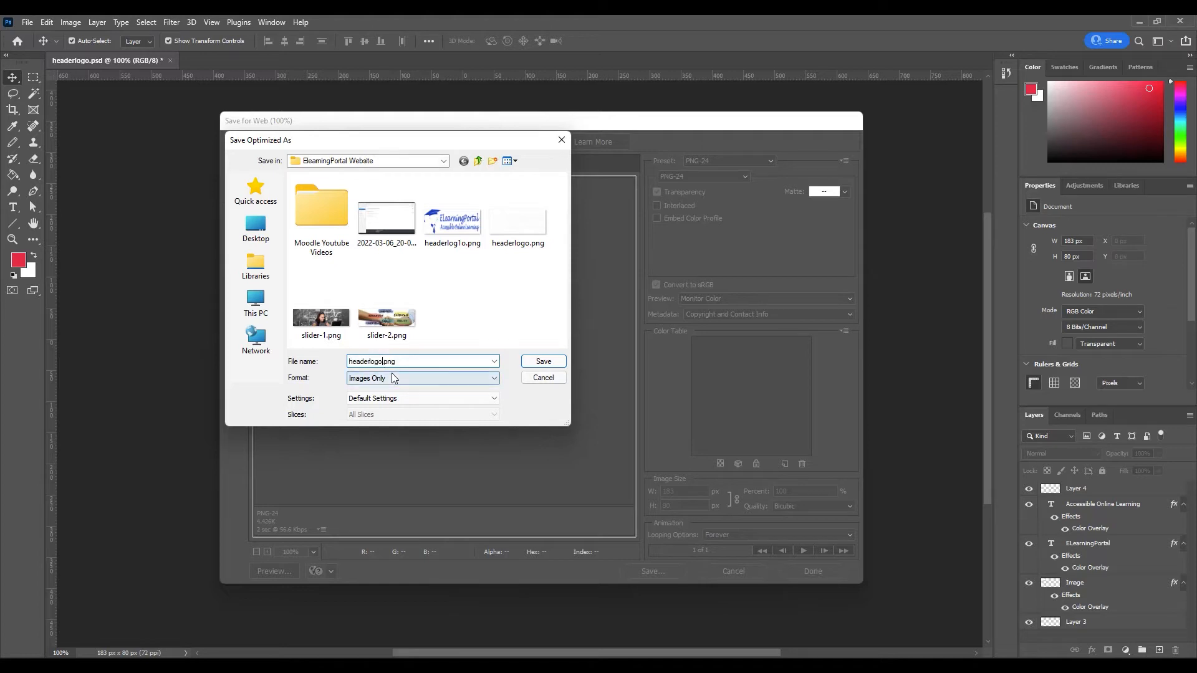
left_click(540, 361)
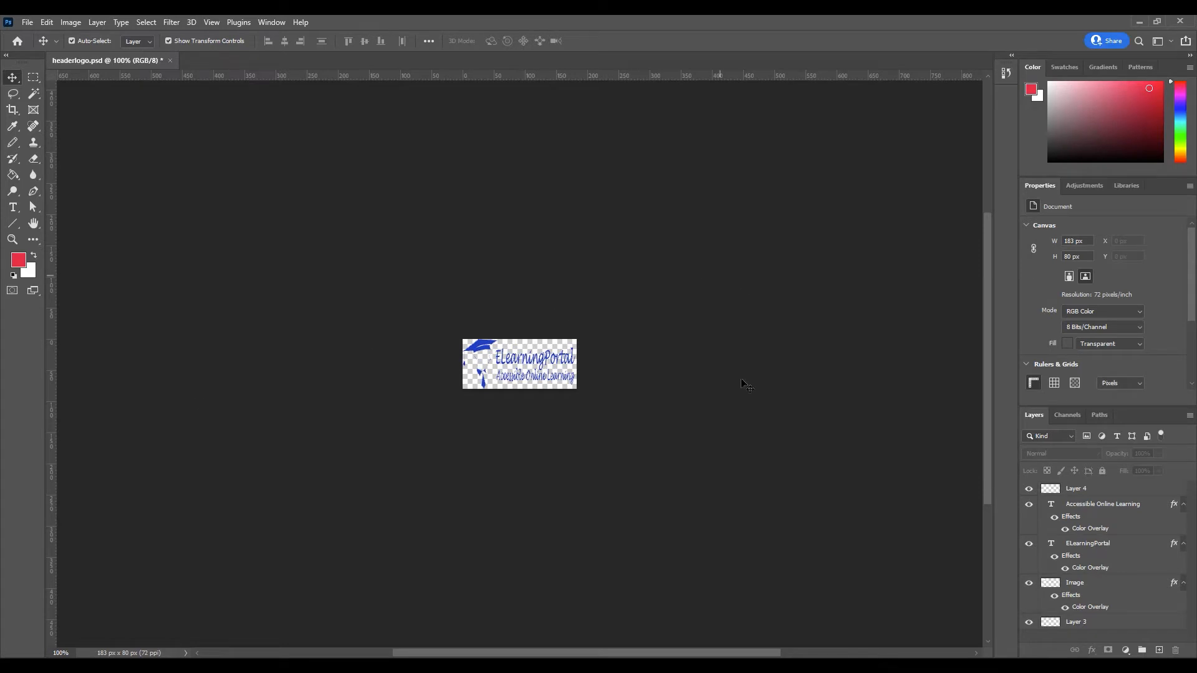
Upload headerlog1o.png from the ElearningPortal Website folder as the Academi logo file.
left_click(777, 666)
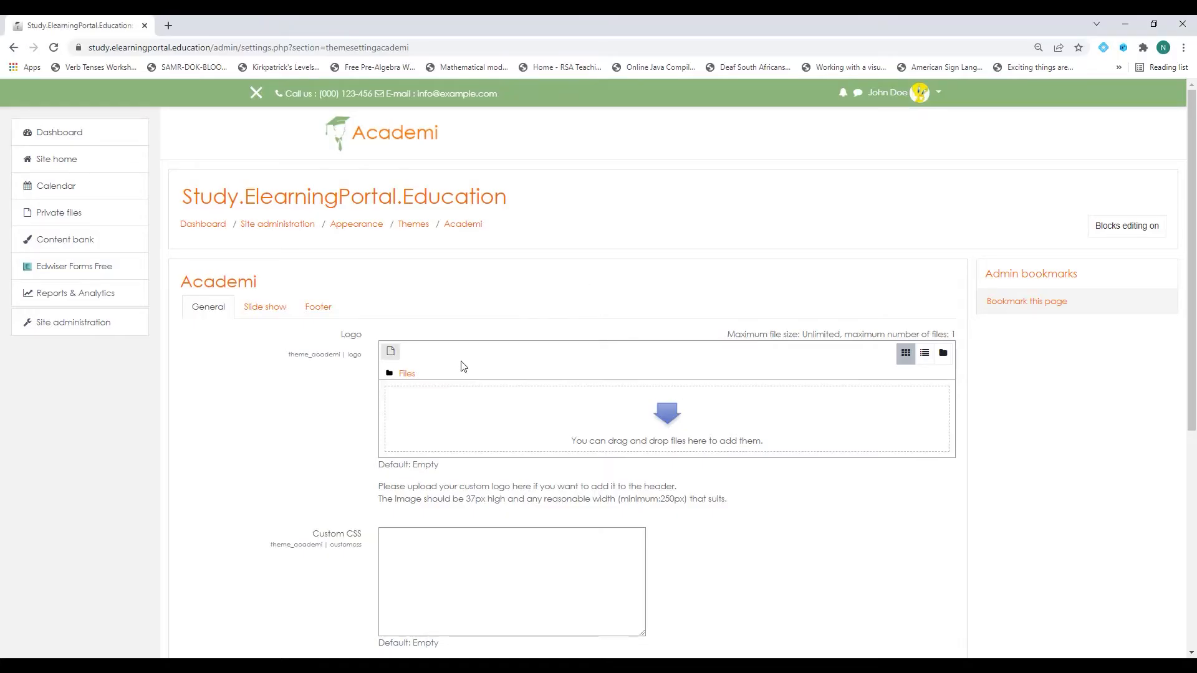
left_click(392, 358)
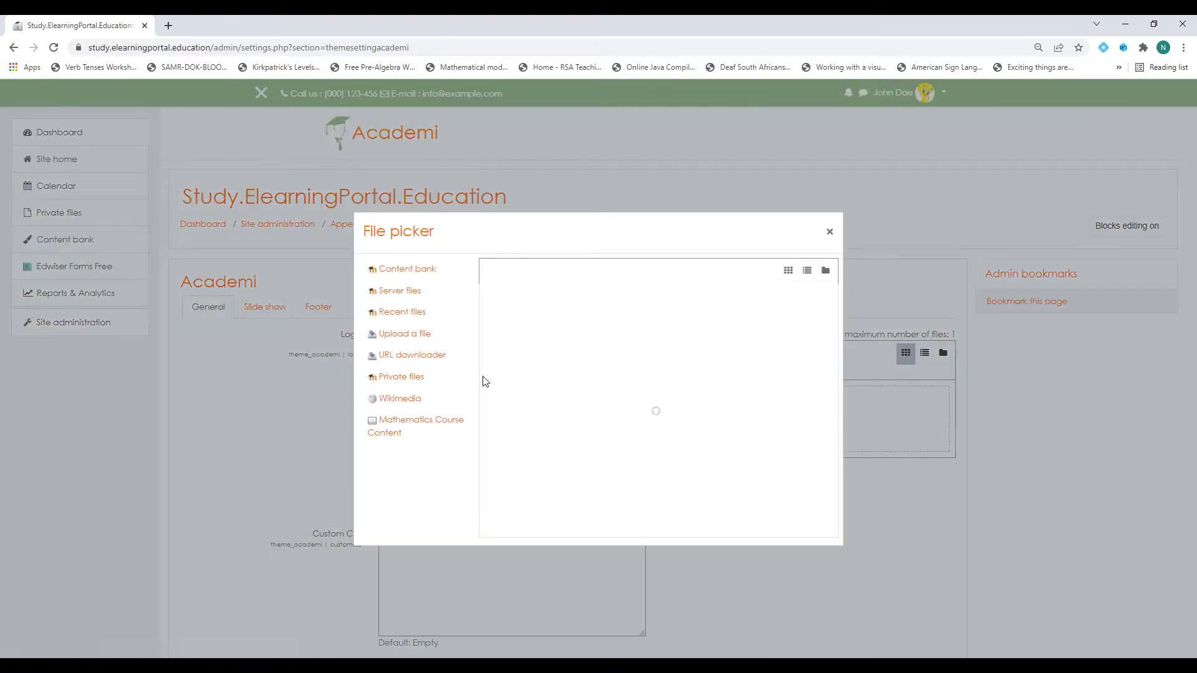
left_click(533, 330)
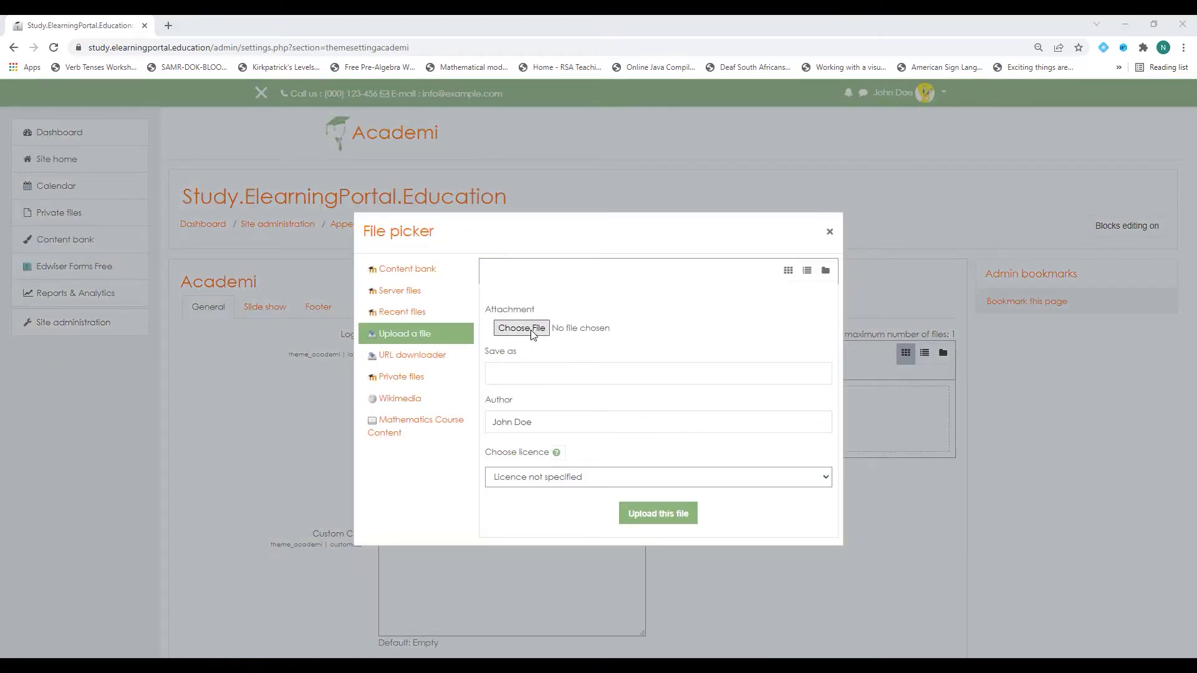
left_click(69, 172)
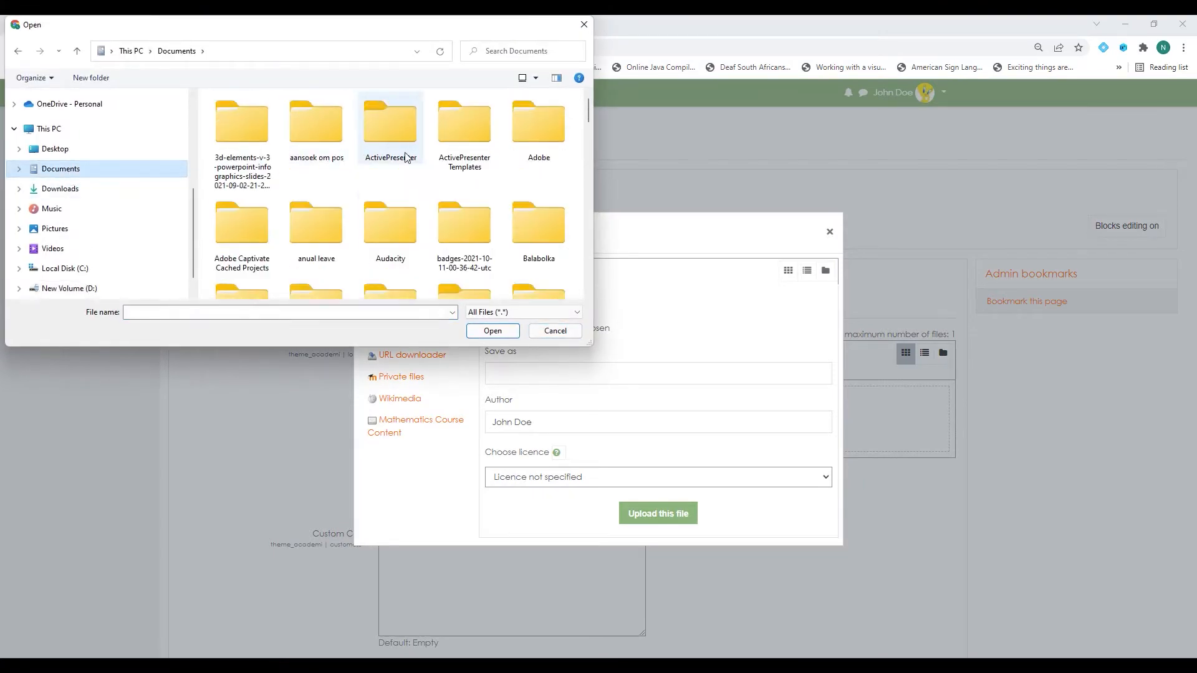
scroll(324, 256, "down", 1)
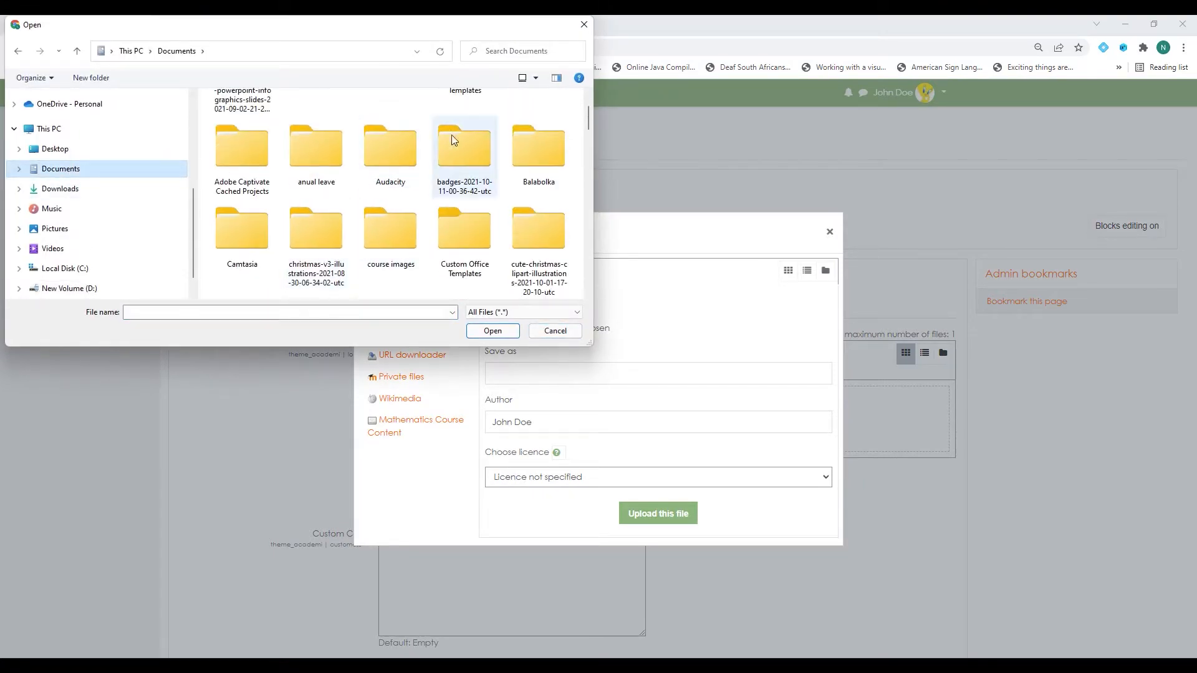
scroll(394, 241, "down", 1)
double_click(394, 242)
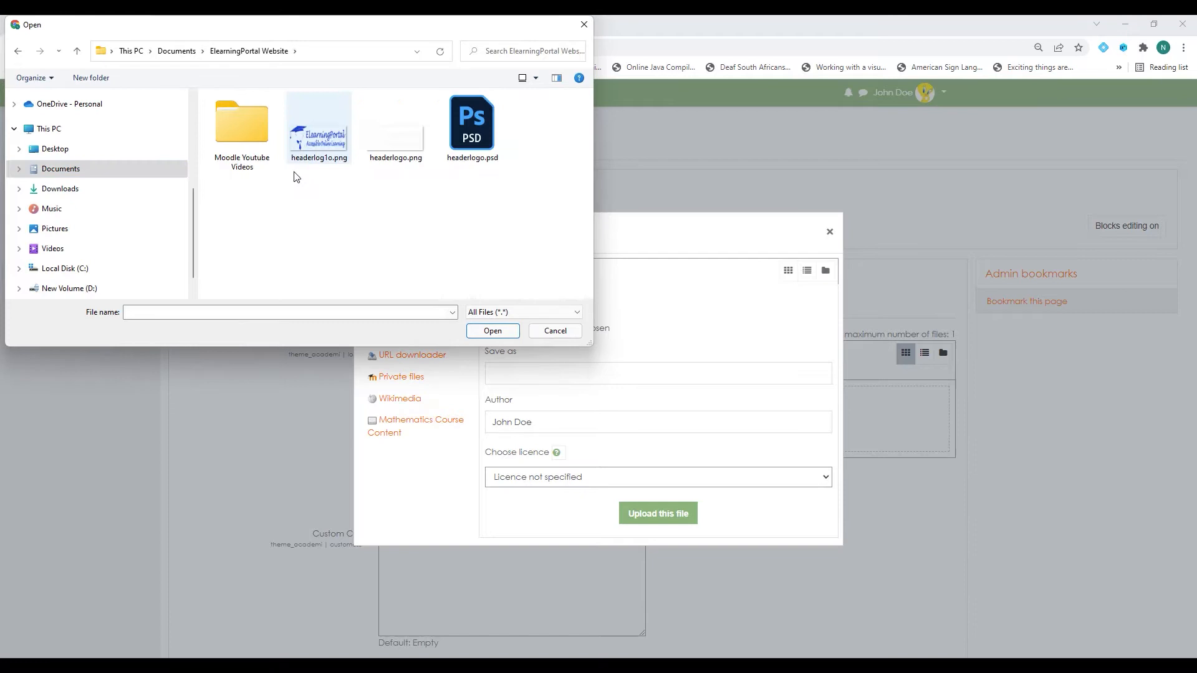
left_click(326, 143)
left_click(495, 332)
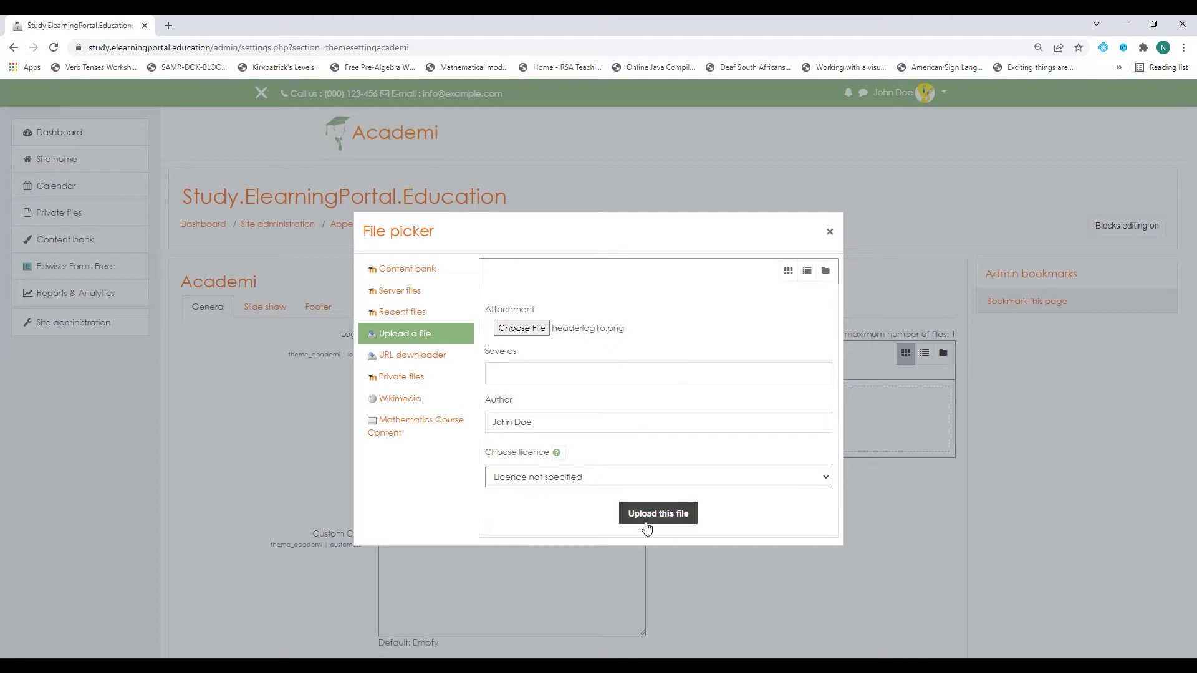
left_click(665, 520)
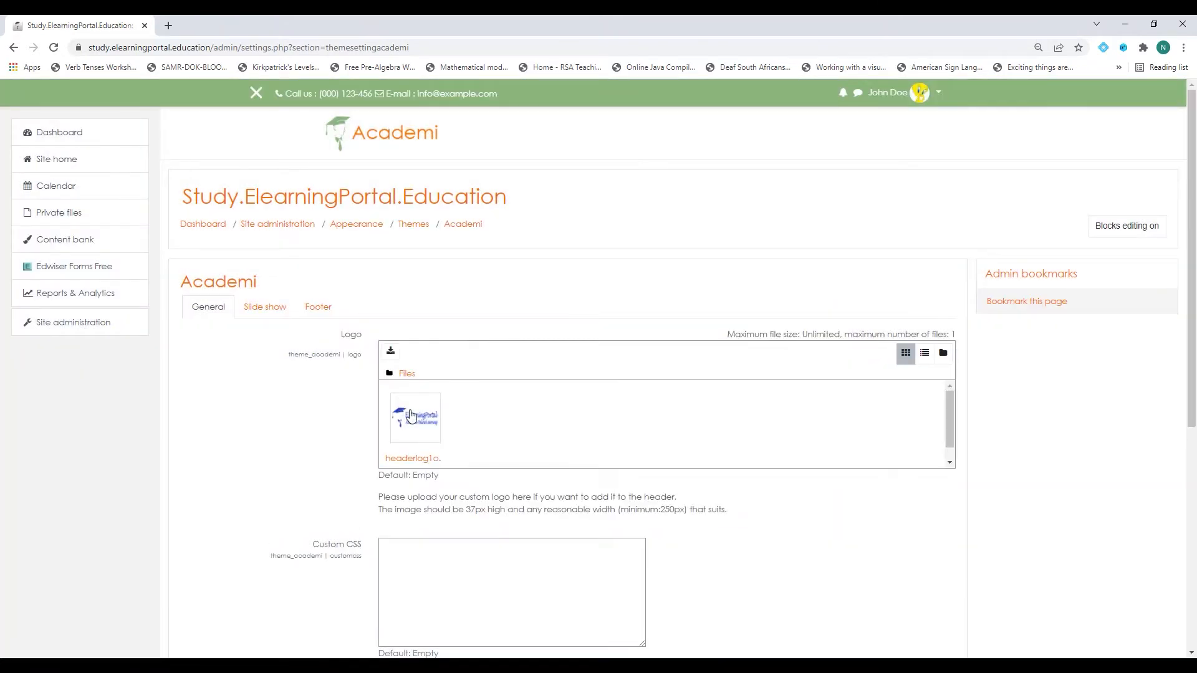
Scroll through the Academi settings page to check the new ElearningPortal logo.
scroll(274, 411, "down", 4)
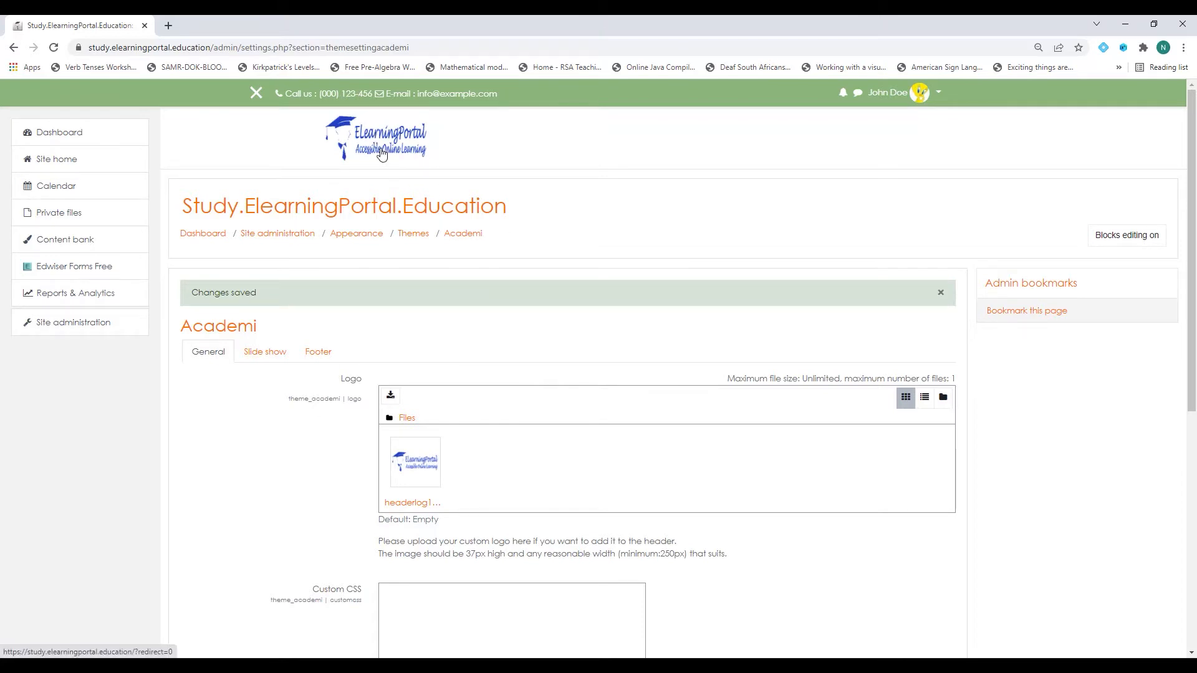
scroll(321, 338, "down", 5)
scroll(322, 337, "down", 2)
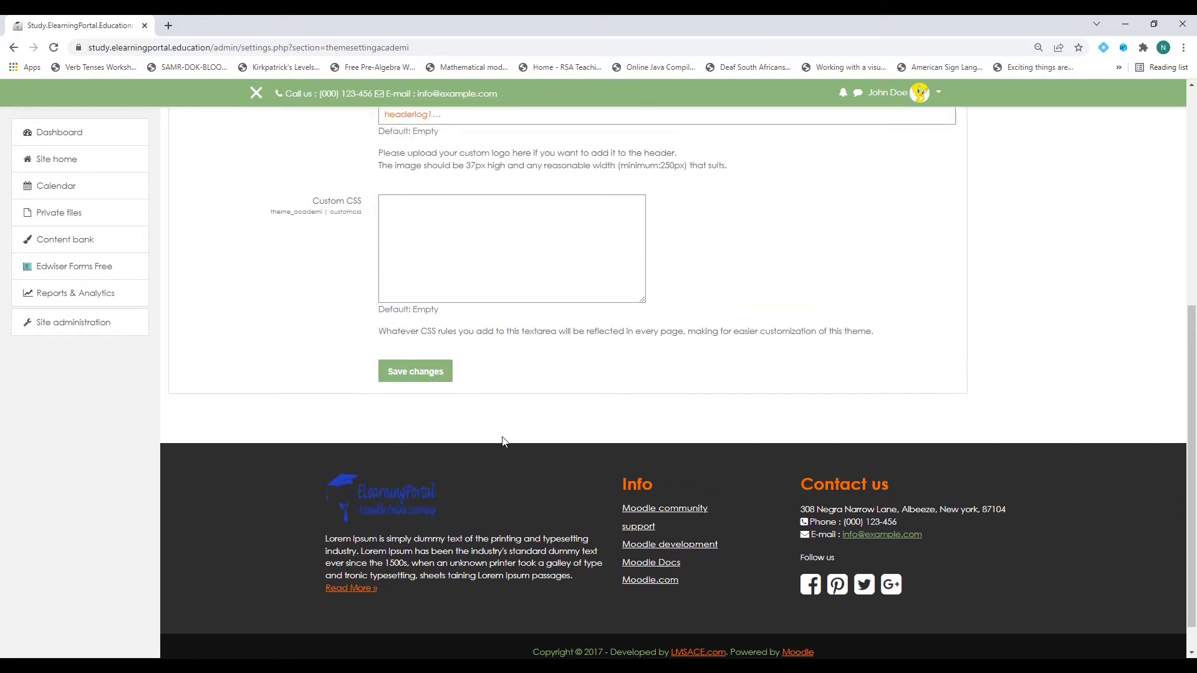
scroll(330, 343, "down", 4)
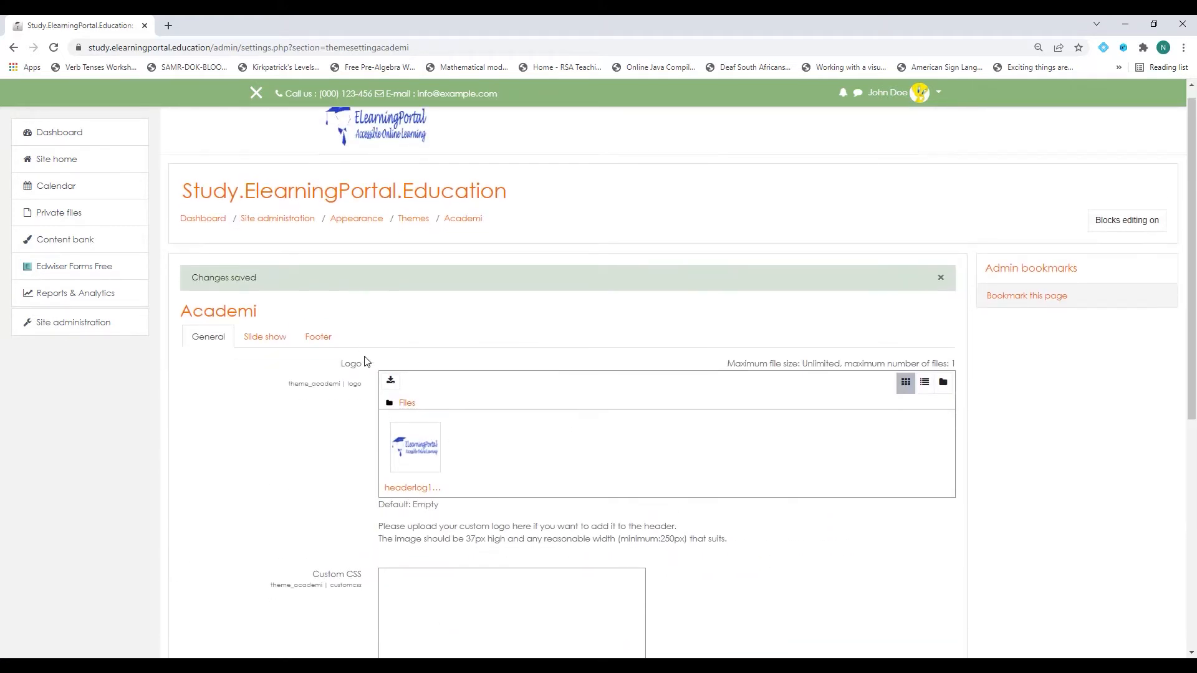
scroll(432, 342, "up", 4)
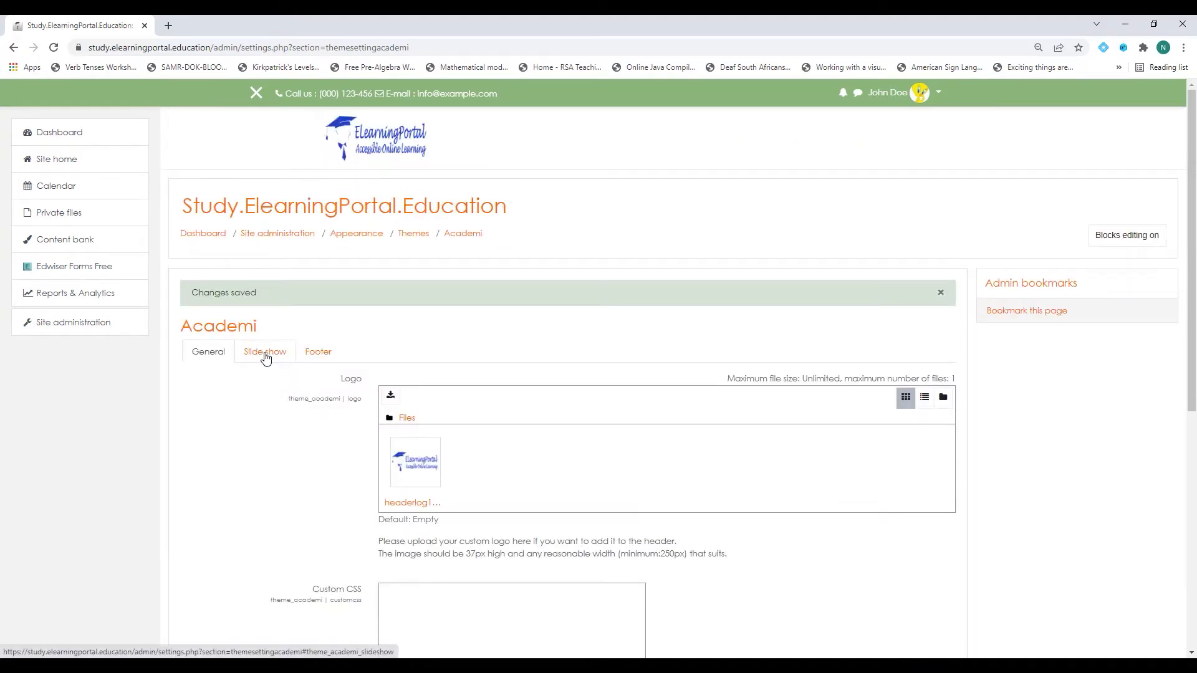
Set Slide show display to No, save, and view the site home page.
left_click(265, 352)
scroll(627, 424, "down", 3)
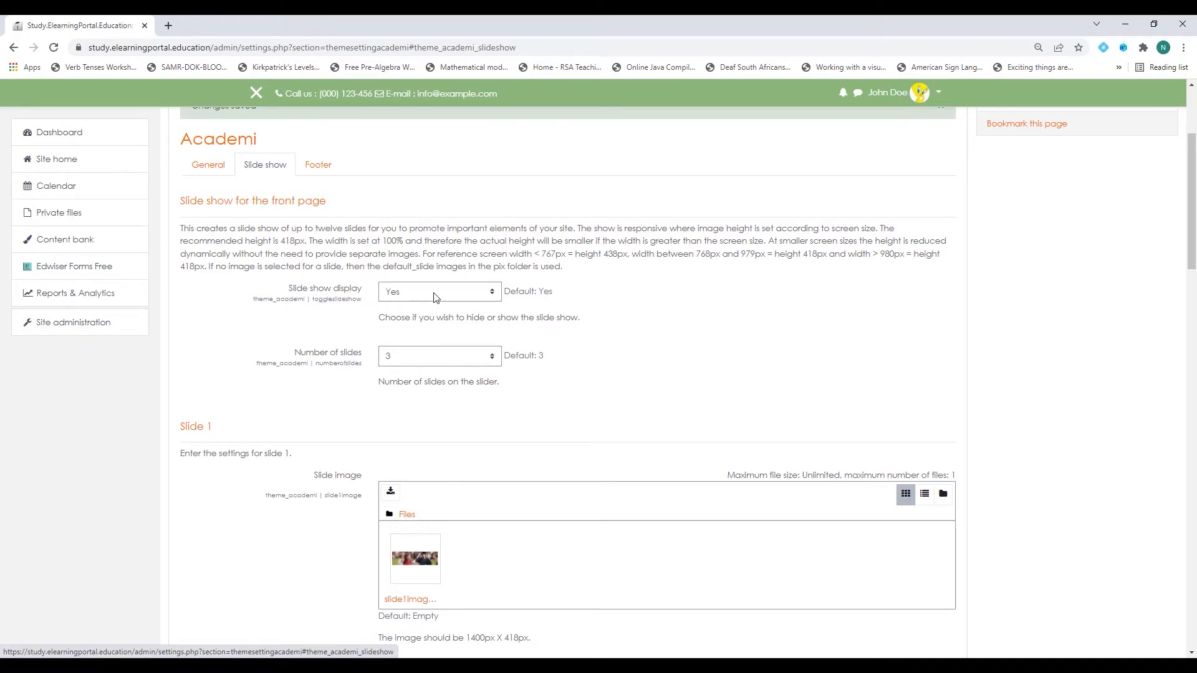
left_click(492, 297)
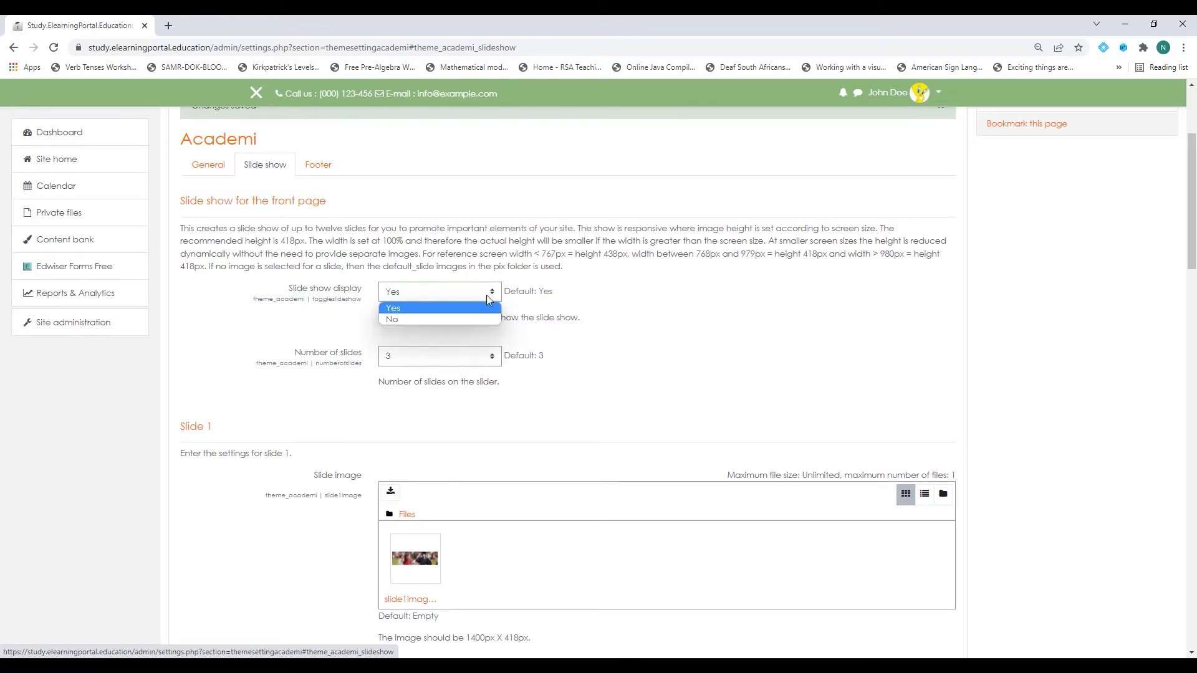
left_click(443, 318)
scroll(630, 402, "down", 20)
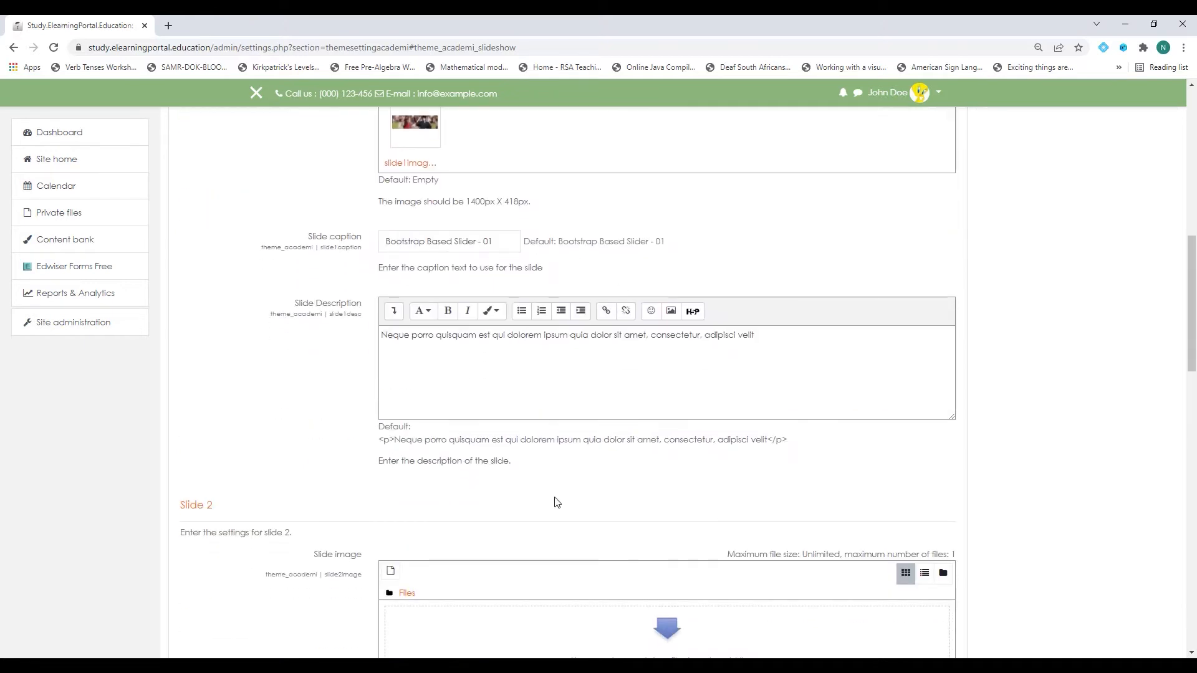
scroll(456, 508, "down", 4)
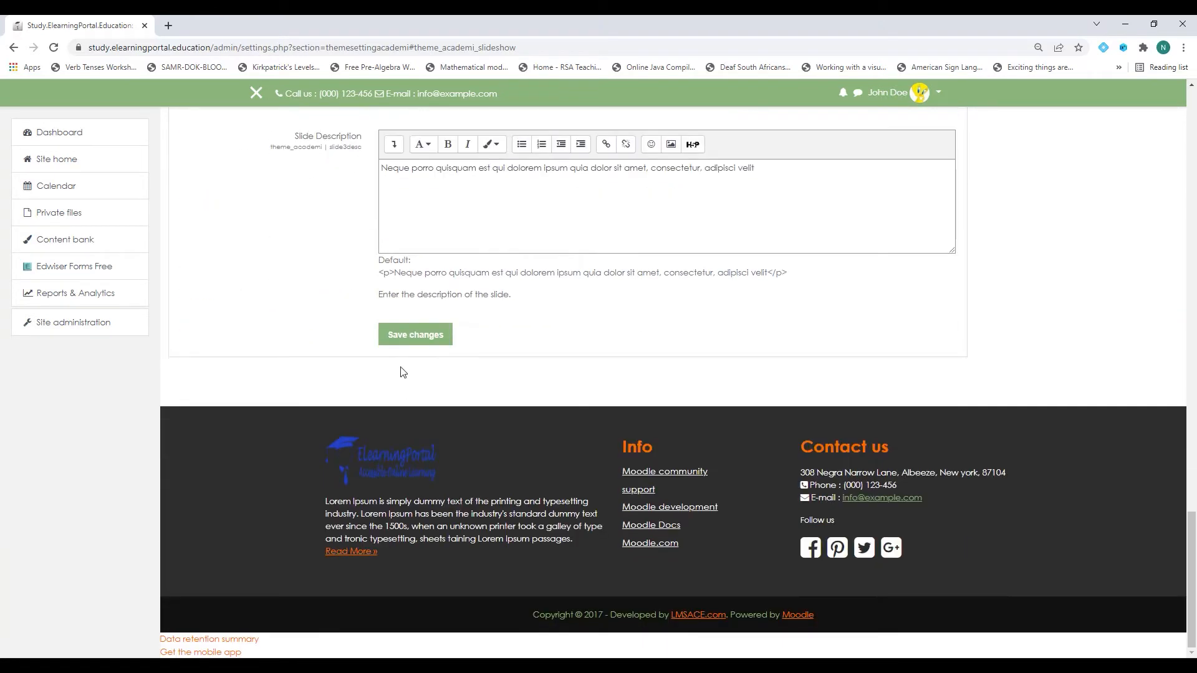
left_click(403, 337)
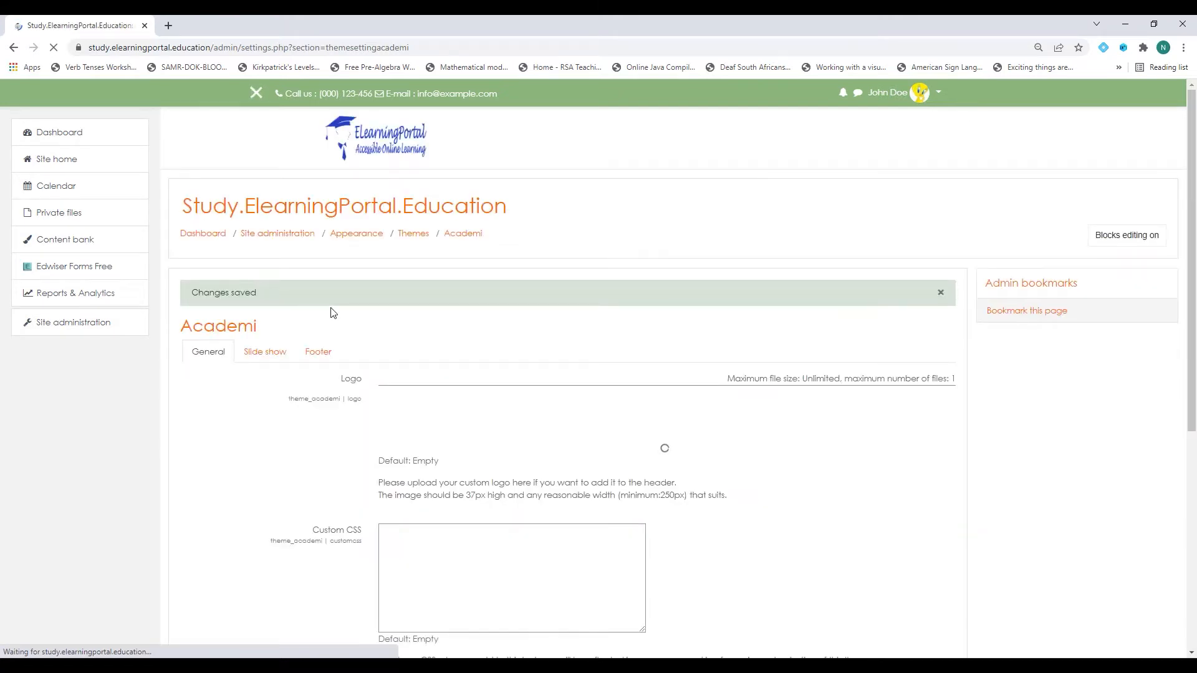
left_click(65, 161)
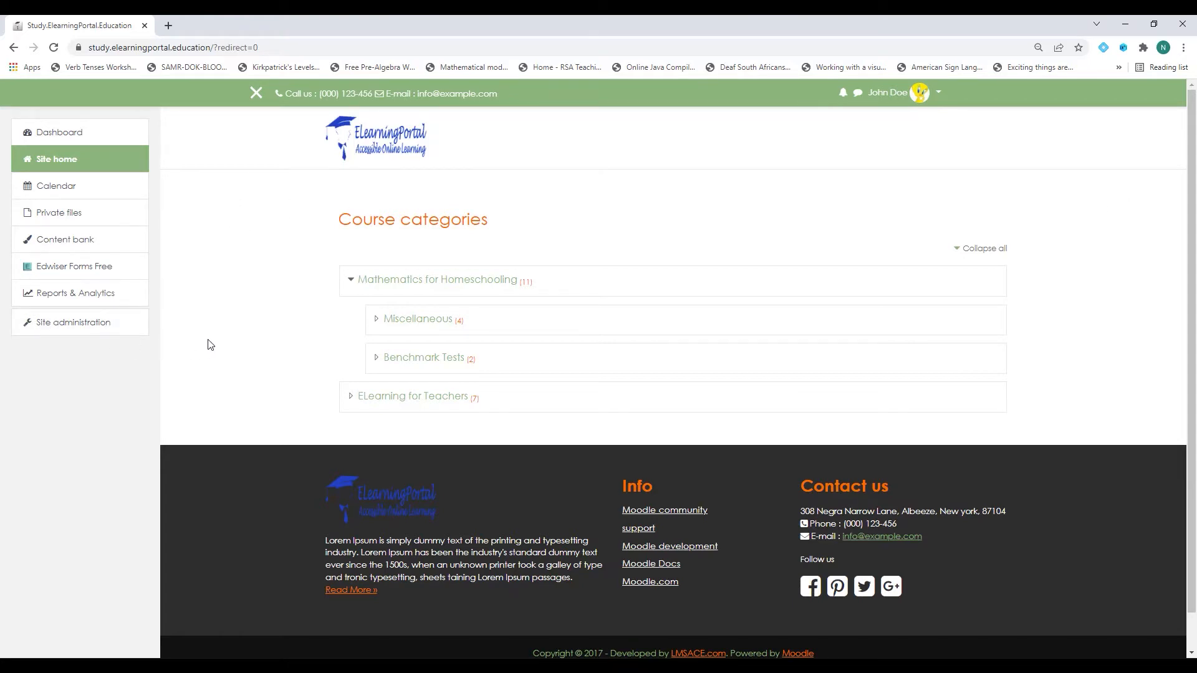
Go to Site administration > Appearance > Academi theme settings.
left_click(94, 323)
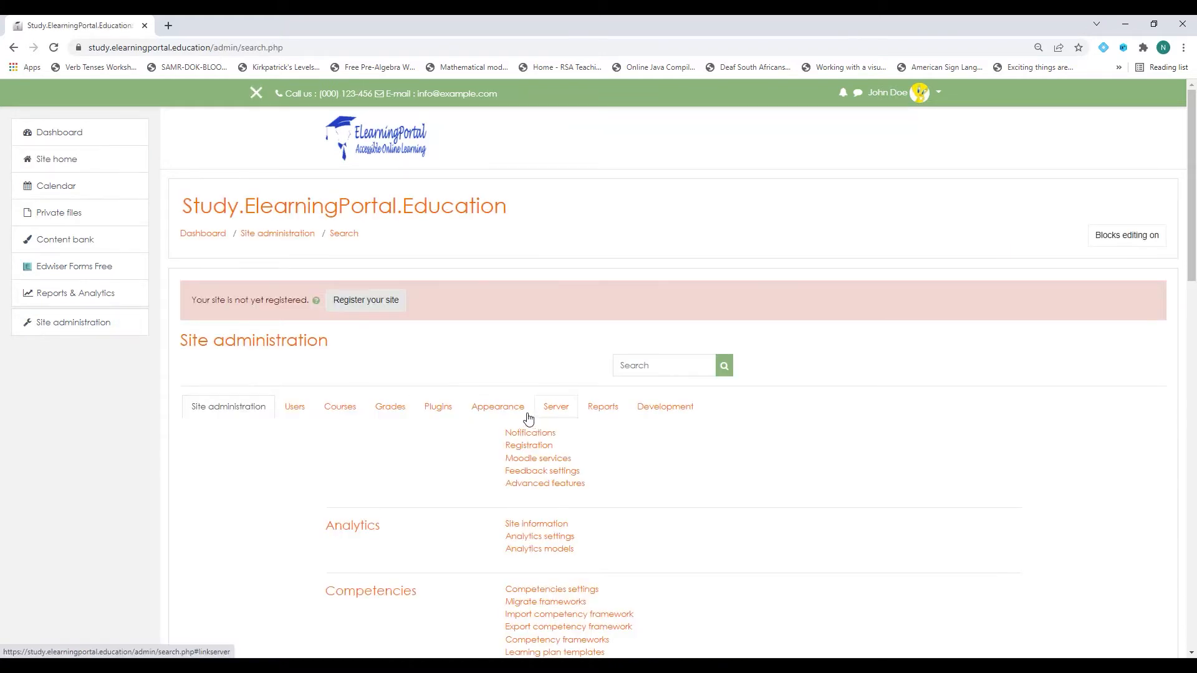
left_click(499, 331)
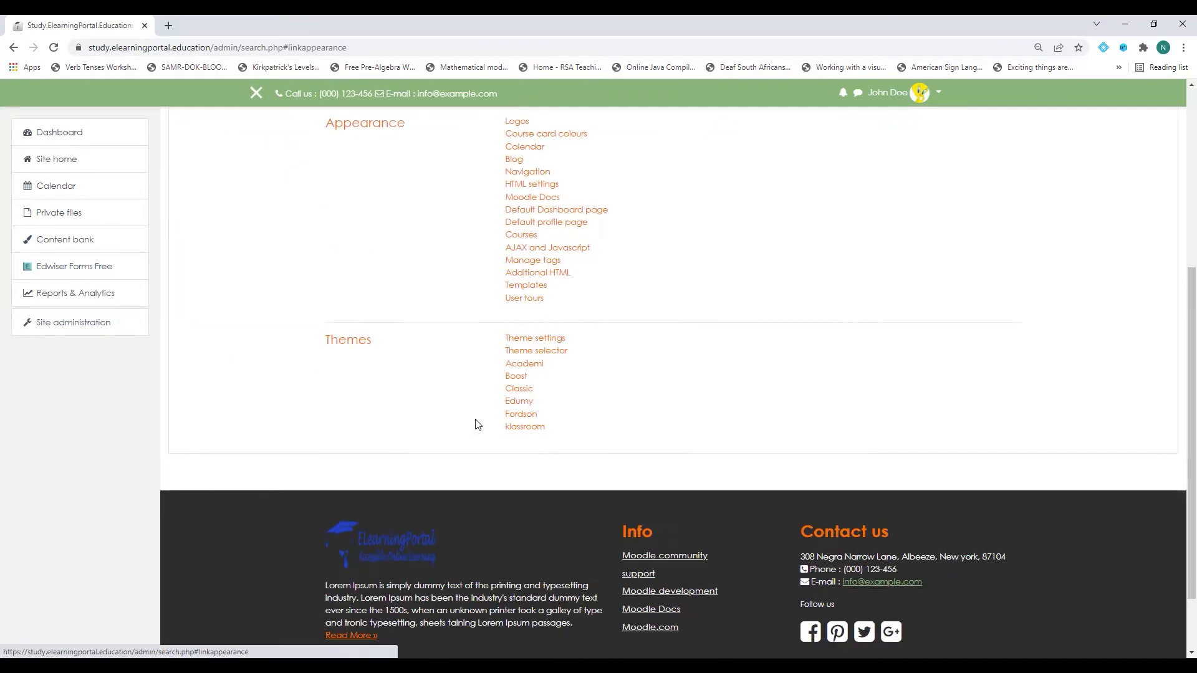
scroll(552, 336, "down", 1)
left_click(539, 305)
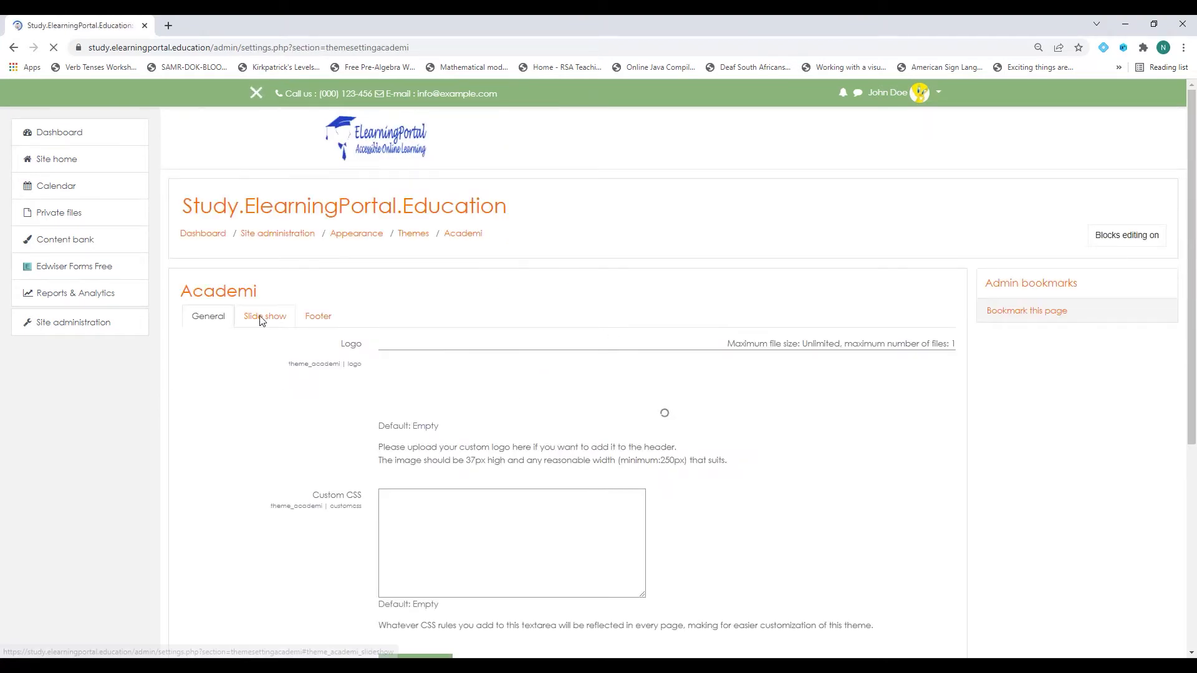
Set Slide show display to Yes and review the three slide settings.
left_click(261, 319)
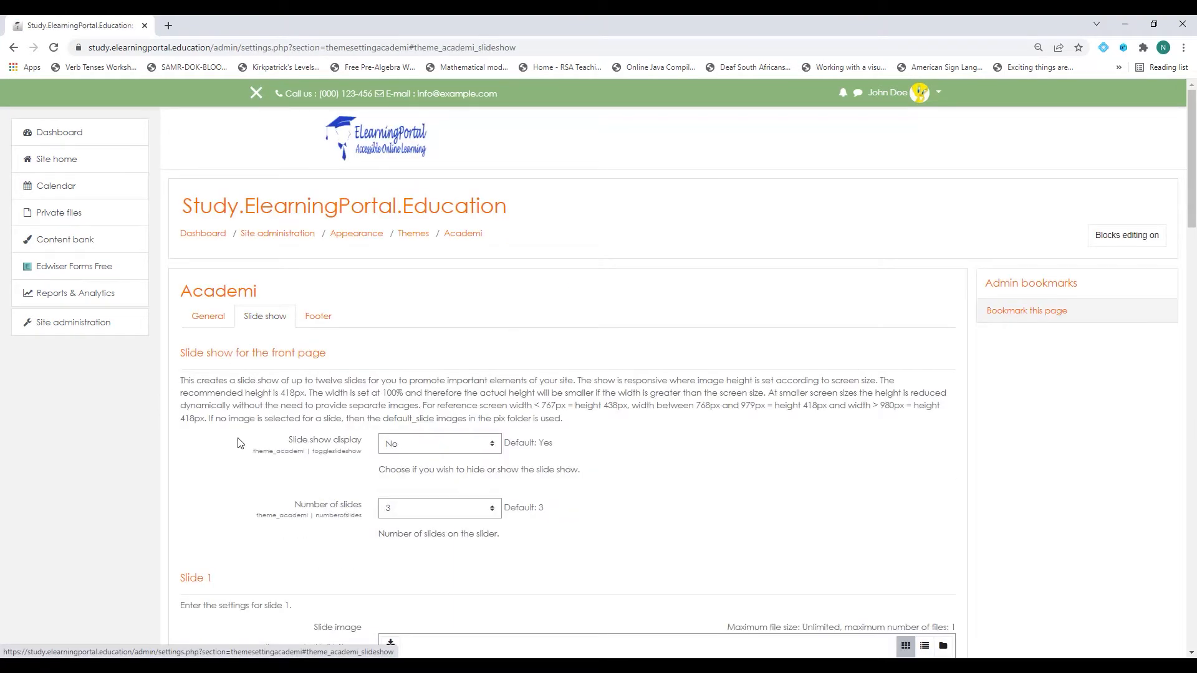
left_click(477, 450)
left_click(428, 461)
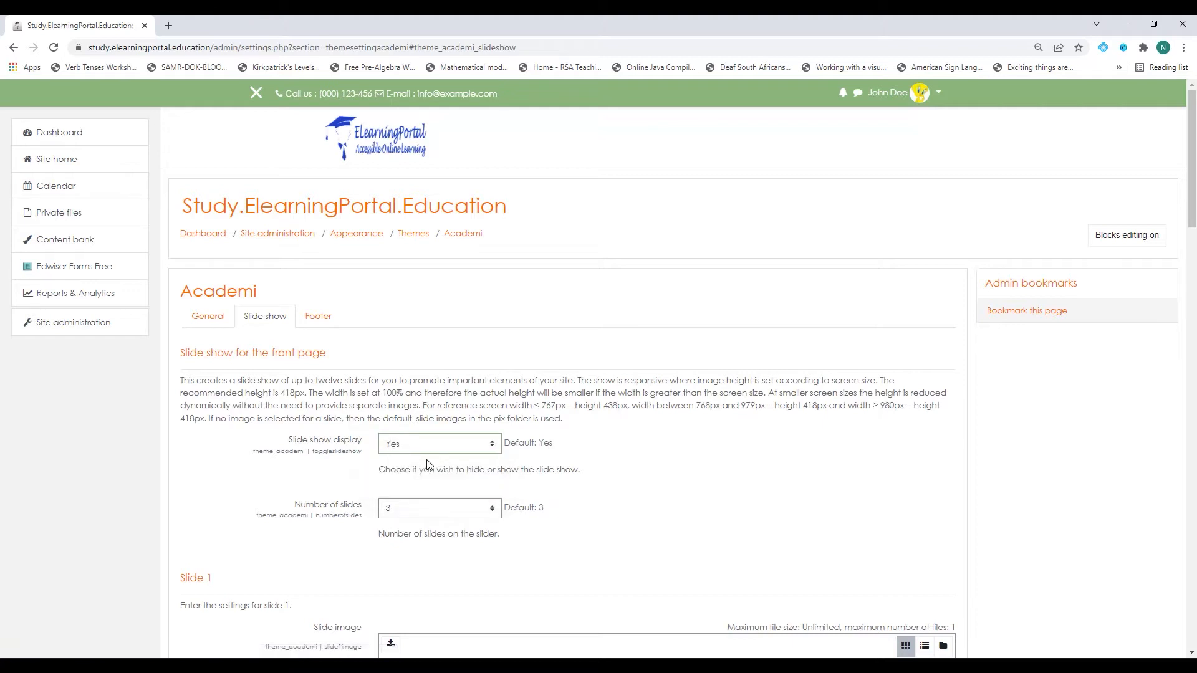
scroll(268, 479, "down", 2)
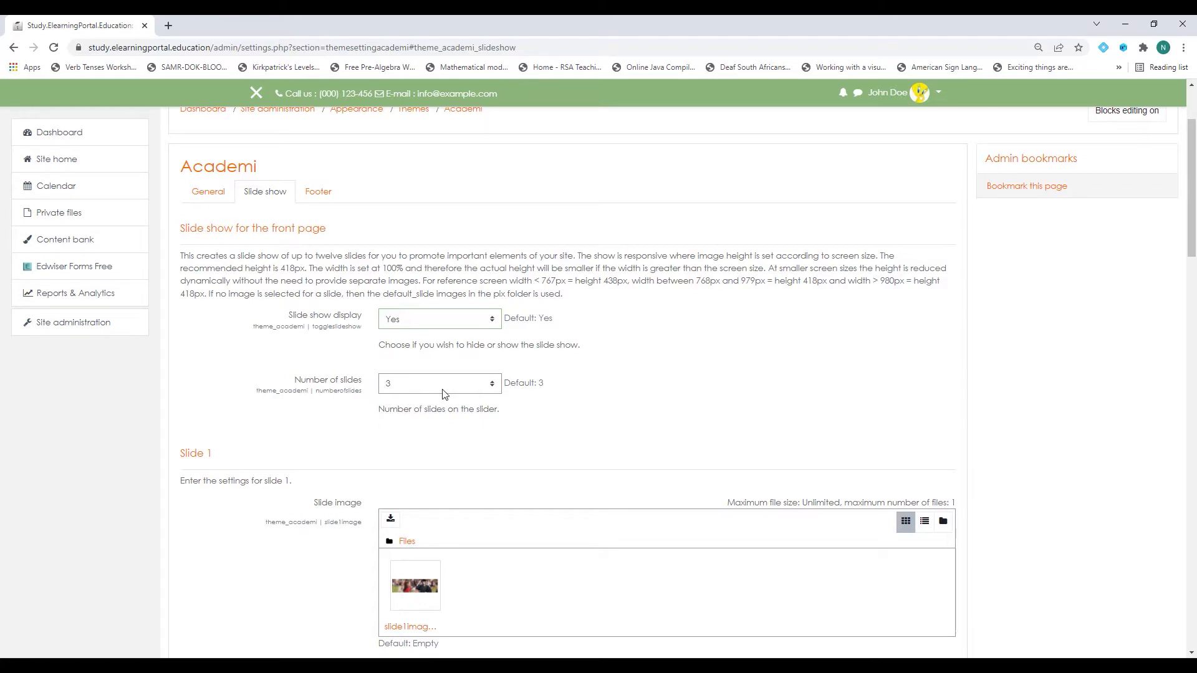
scroll(444, 394, "down", 3)
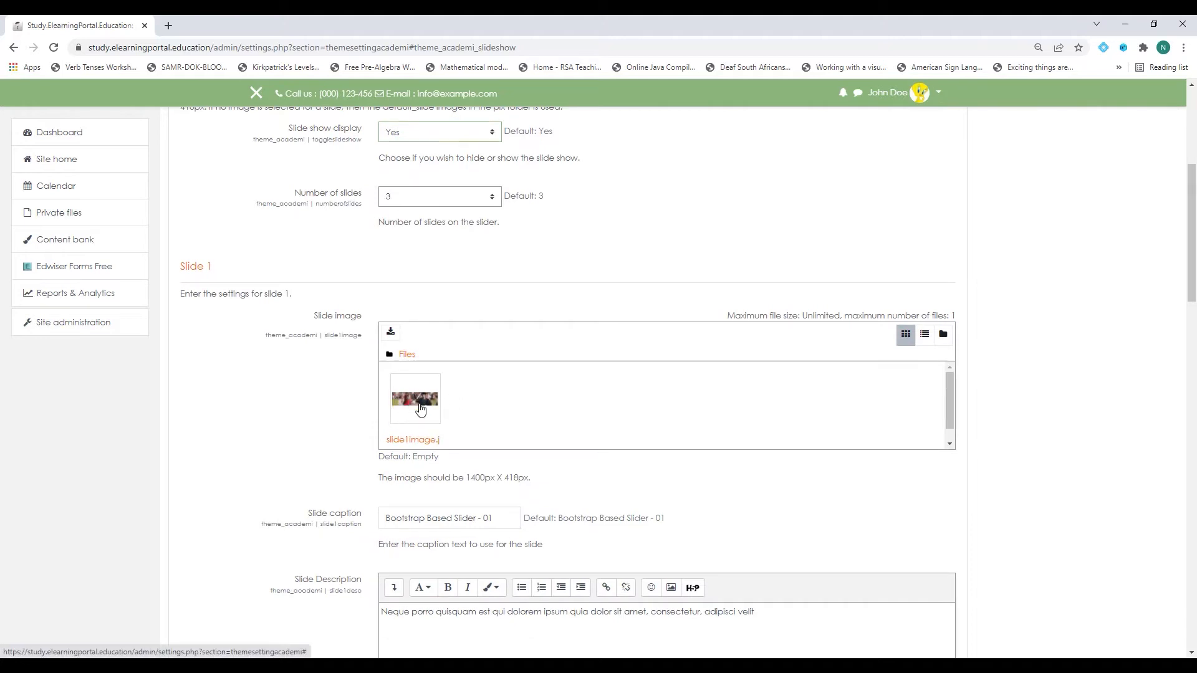
scroll(265, 400, "down", 4)
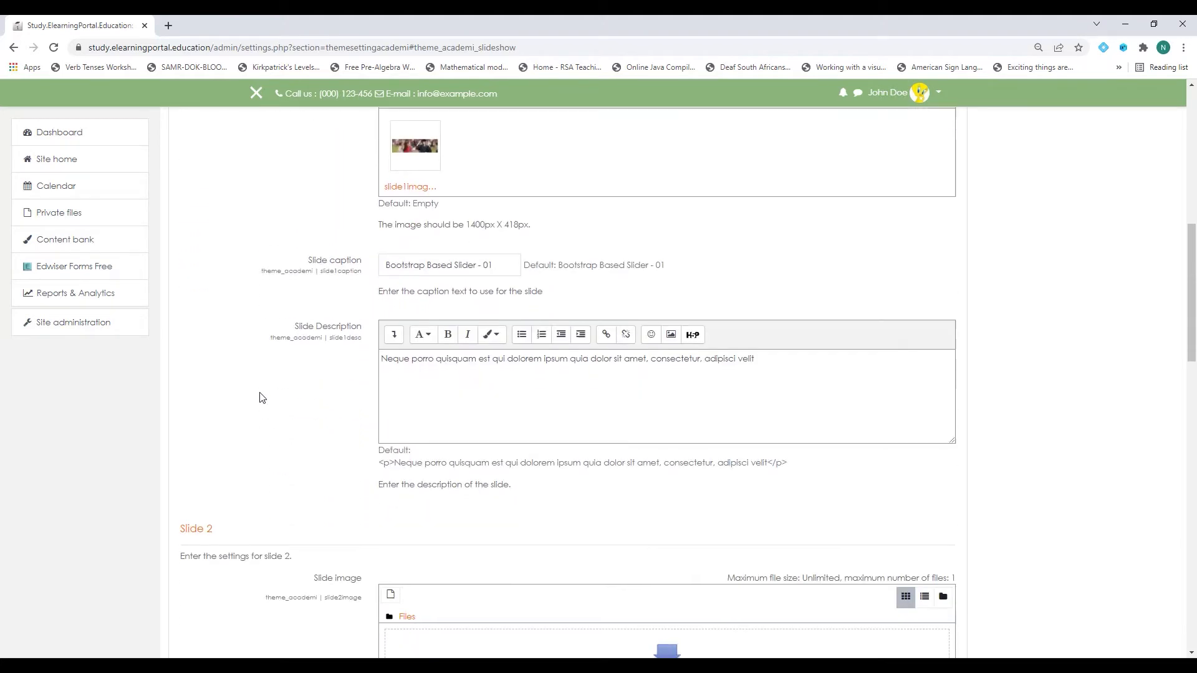
scroll(391, 492, "down", 3)
scroll(419, 474, "down", 6)
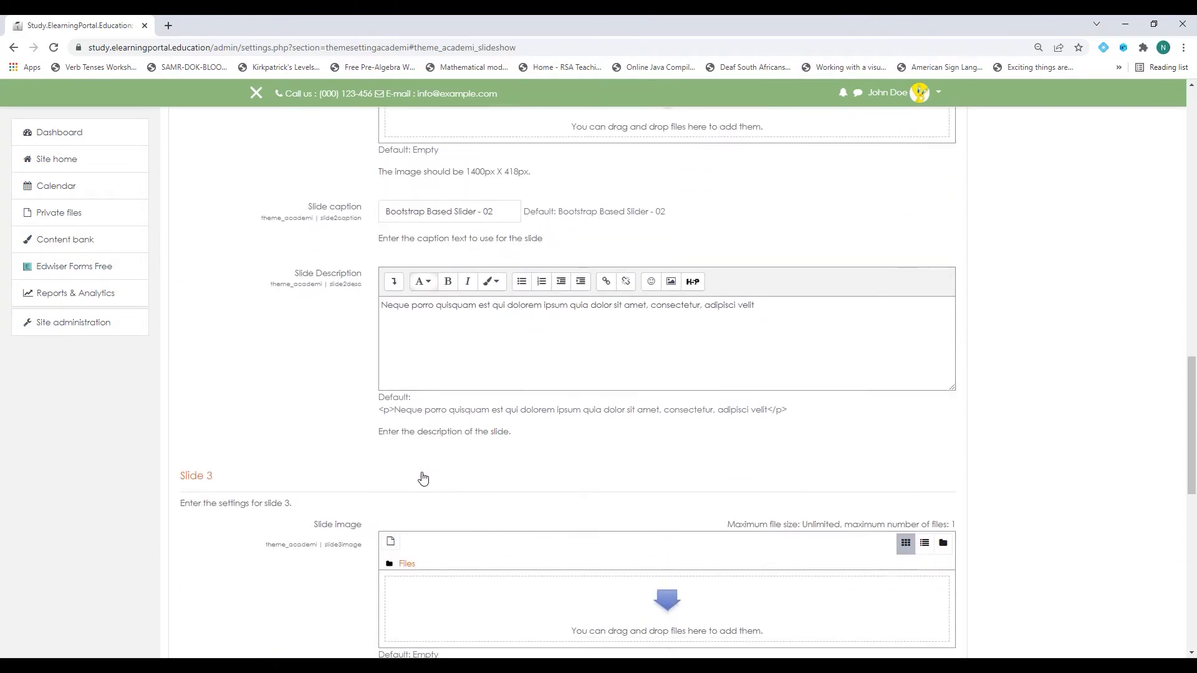
scroll(440, 442, "up", 12)
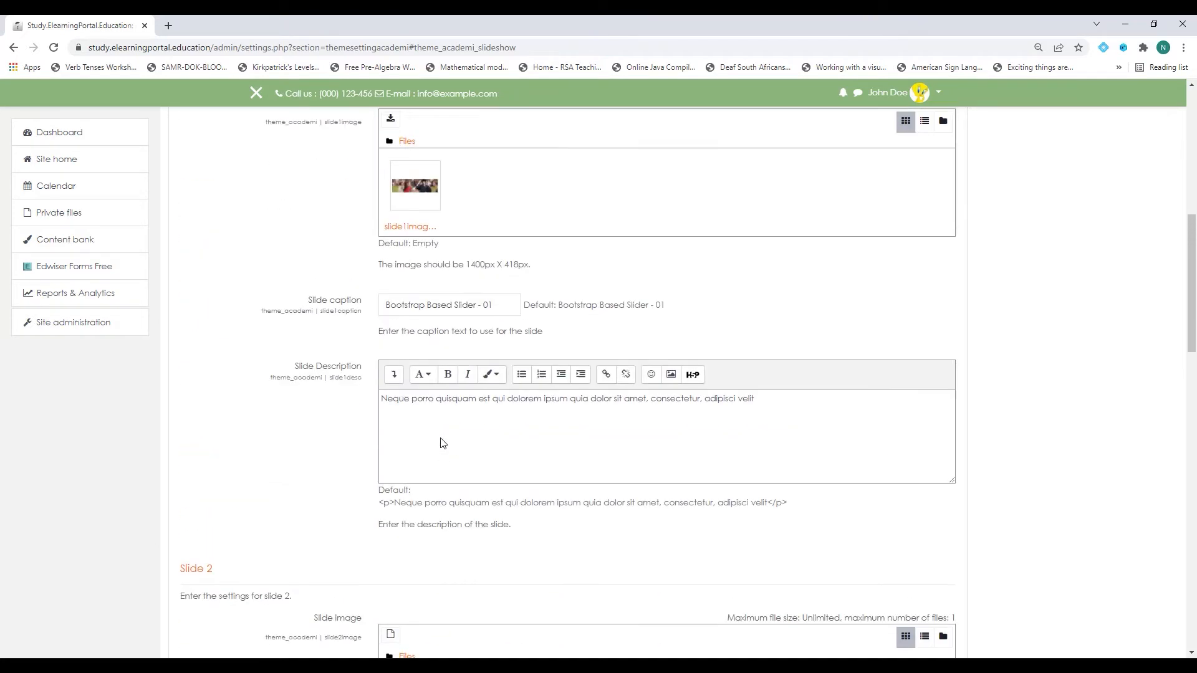
scroll(440, 442, "up", 2)
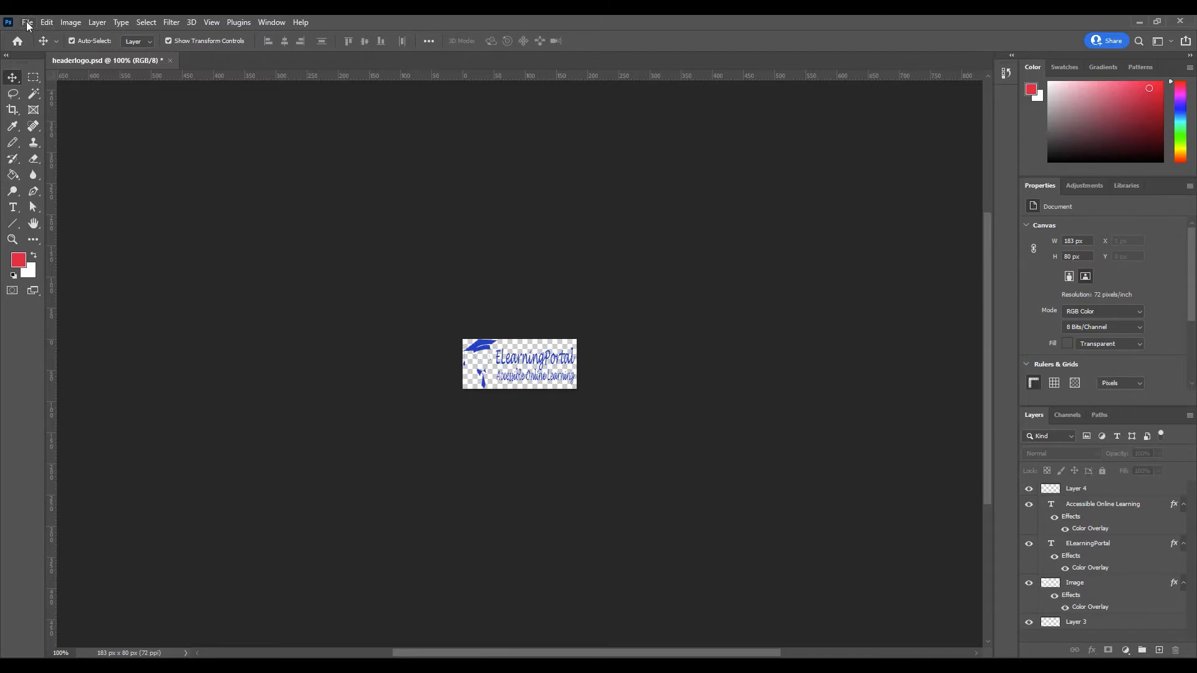
Create a new transparent Photoshop document sized 1400 × 418 pixels.
left_click(28, 22)
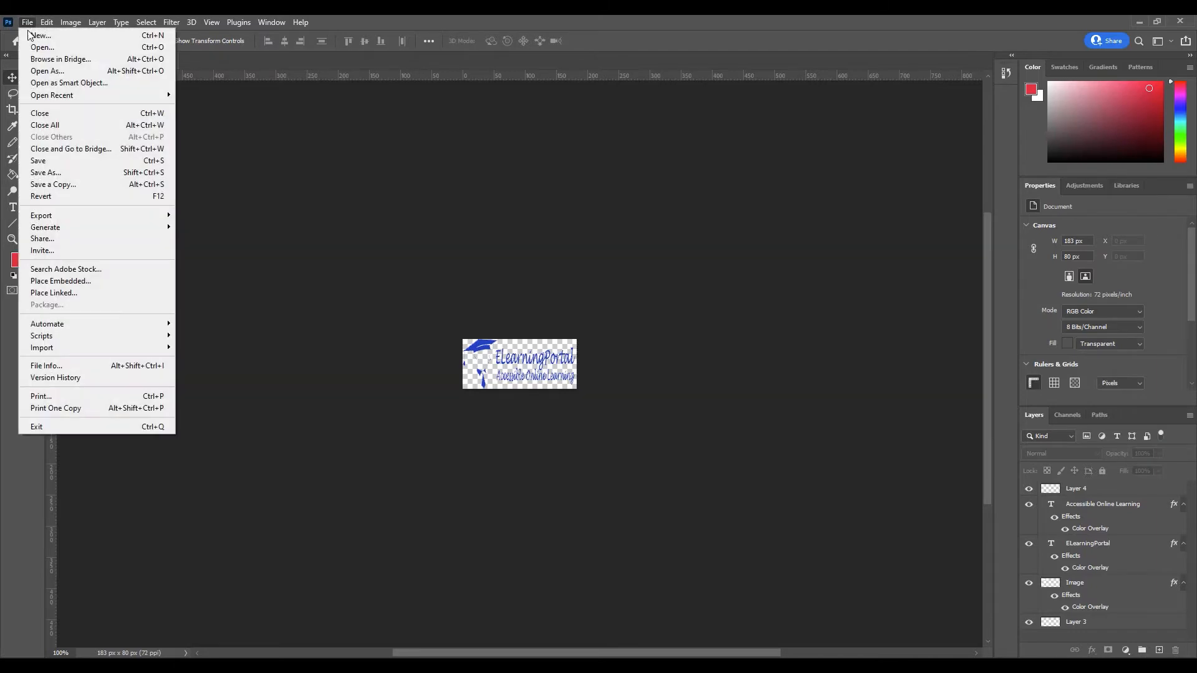
left_click(31, 36)
left_click_drag(523, 162, 568, 163)
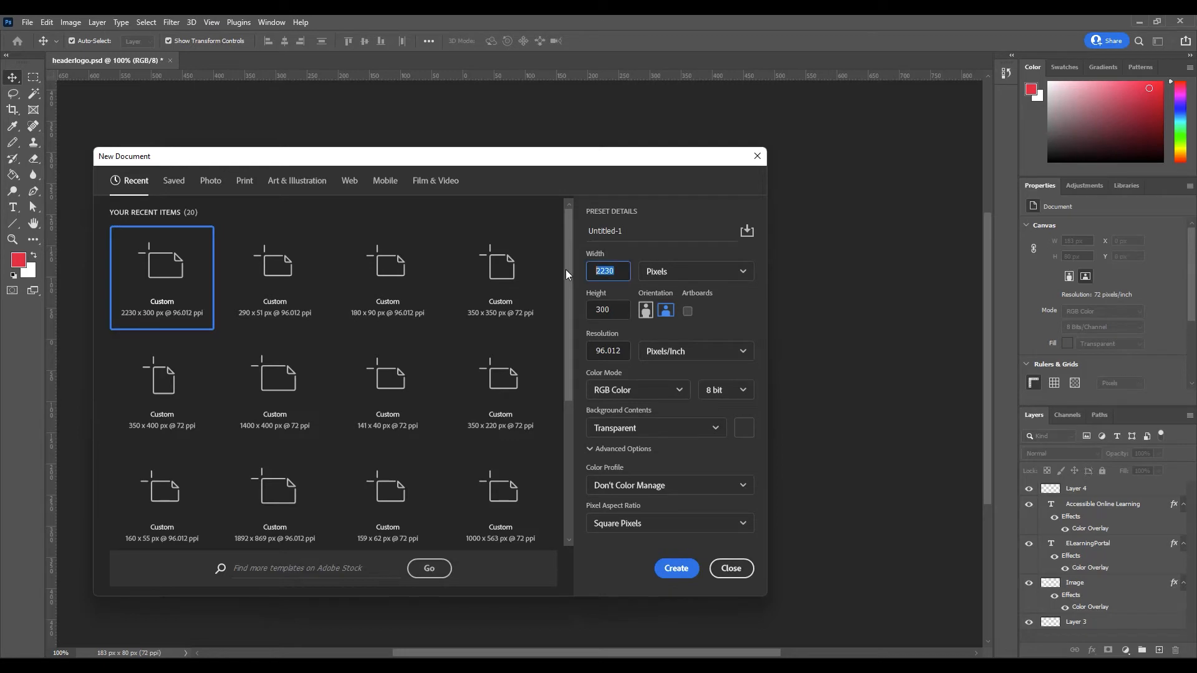
type("1400")
key("Tab")
left_click(676, 567)
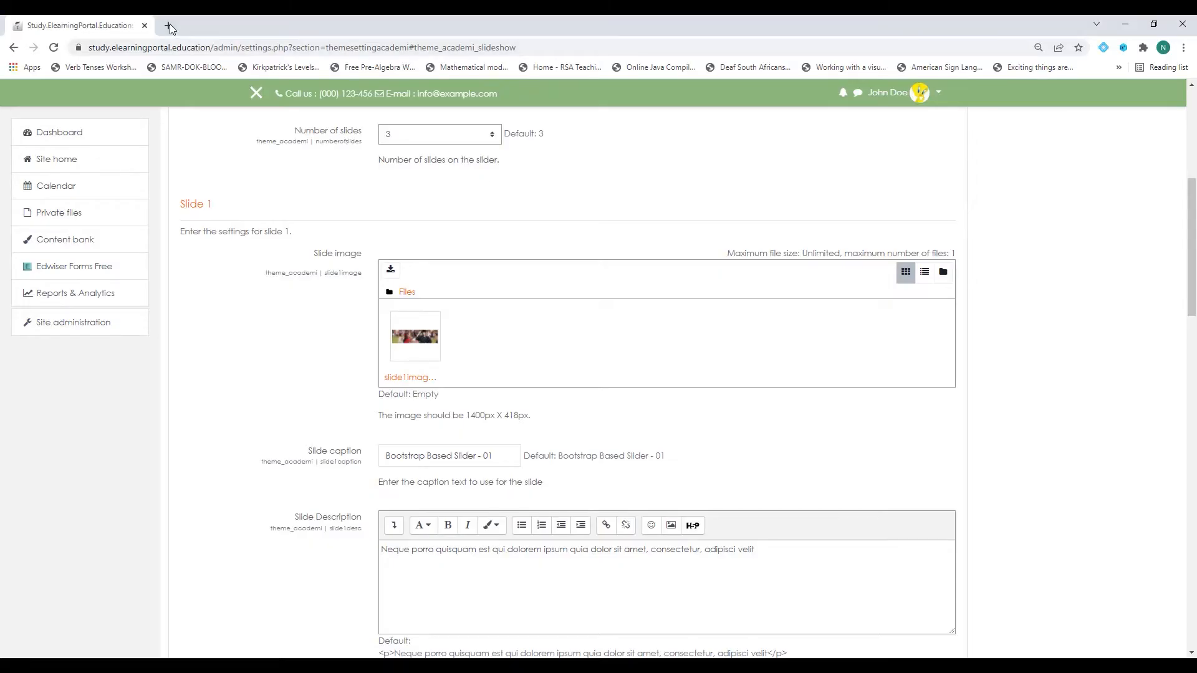
In a new Chrome tab, search the web for 'free images'.
left_click(169, 23)
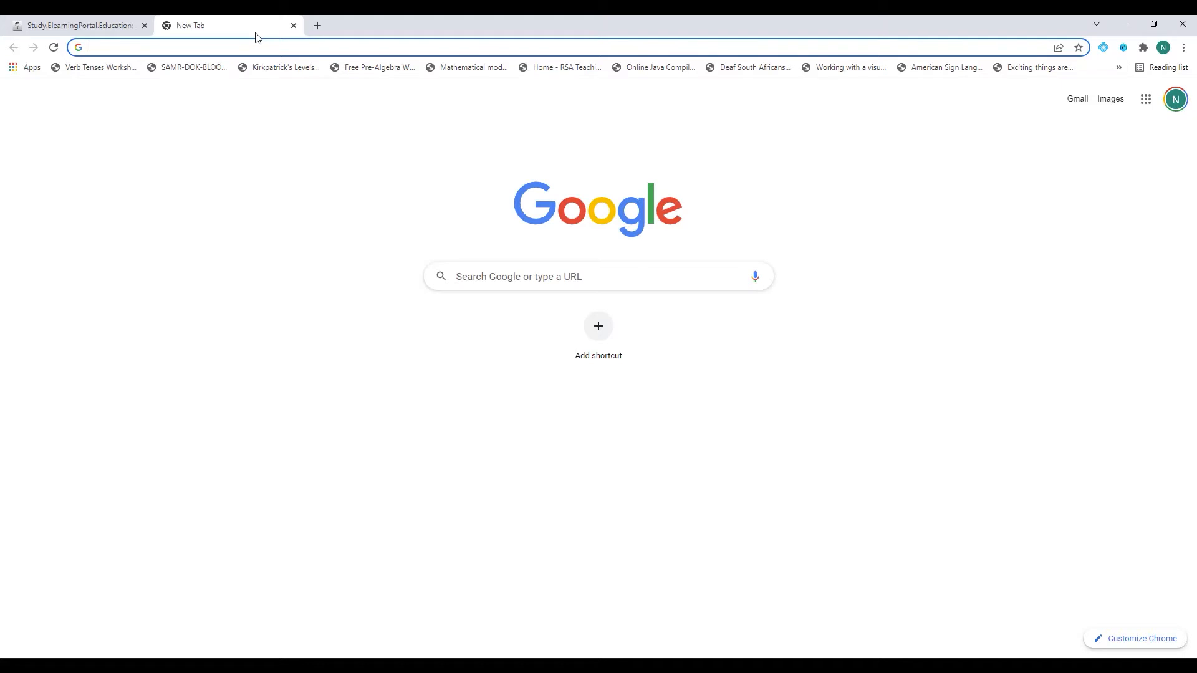
type("free images")
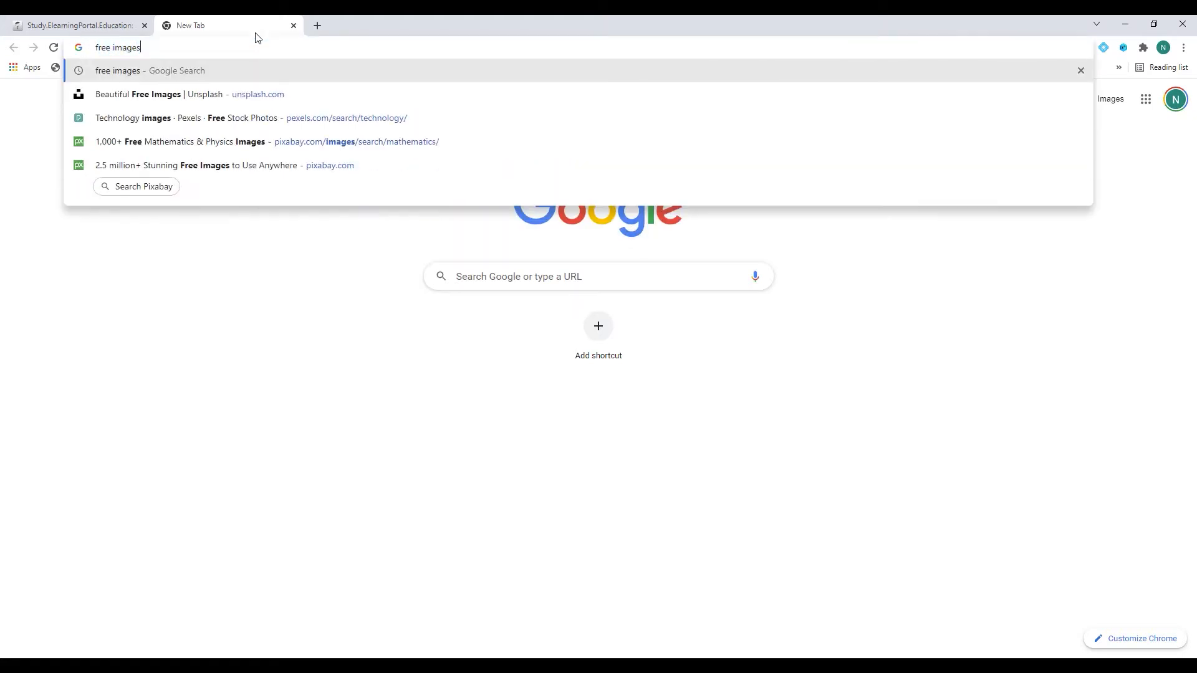
key("Return")
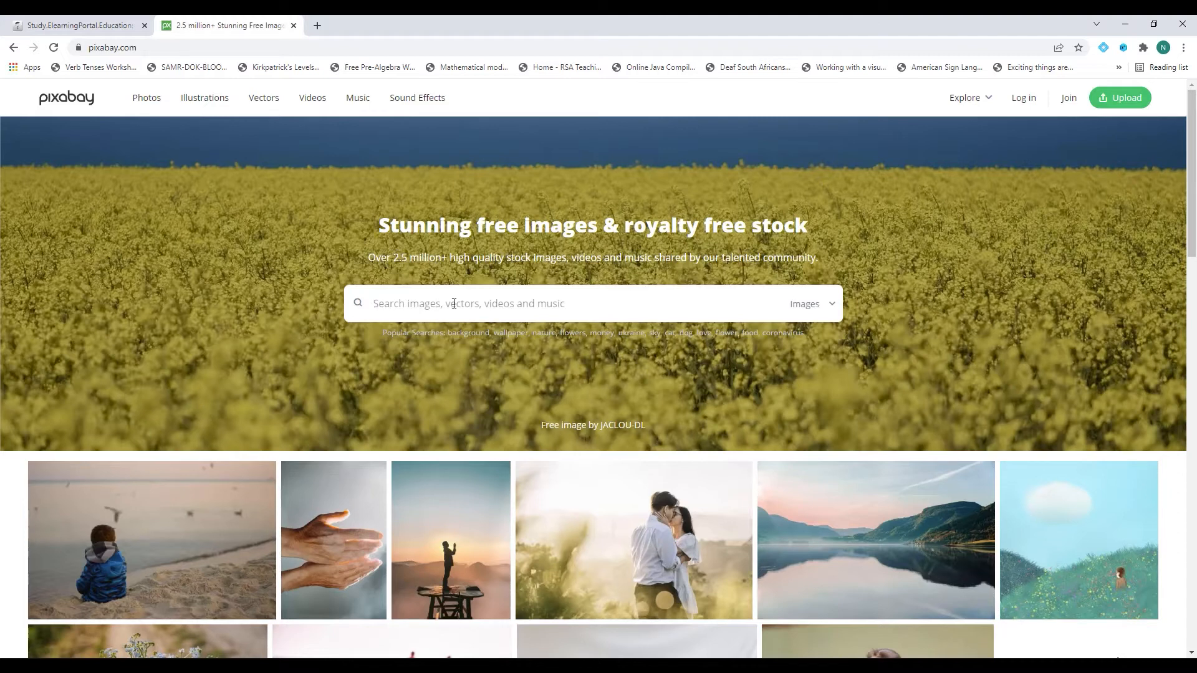
Search Pixabay for 'mathematics' and open the photo of the girl at a laptop.
type("mathematics")
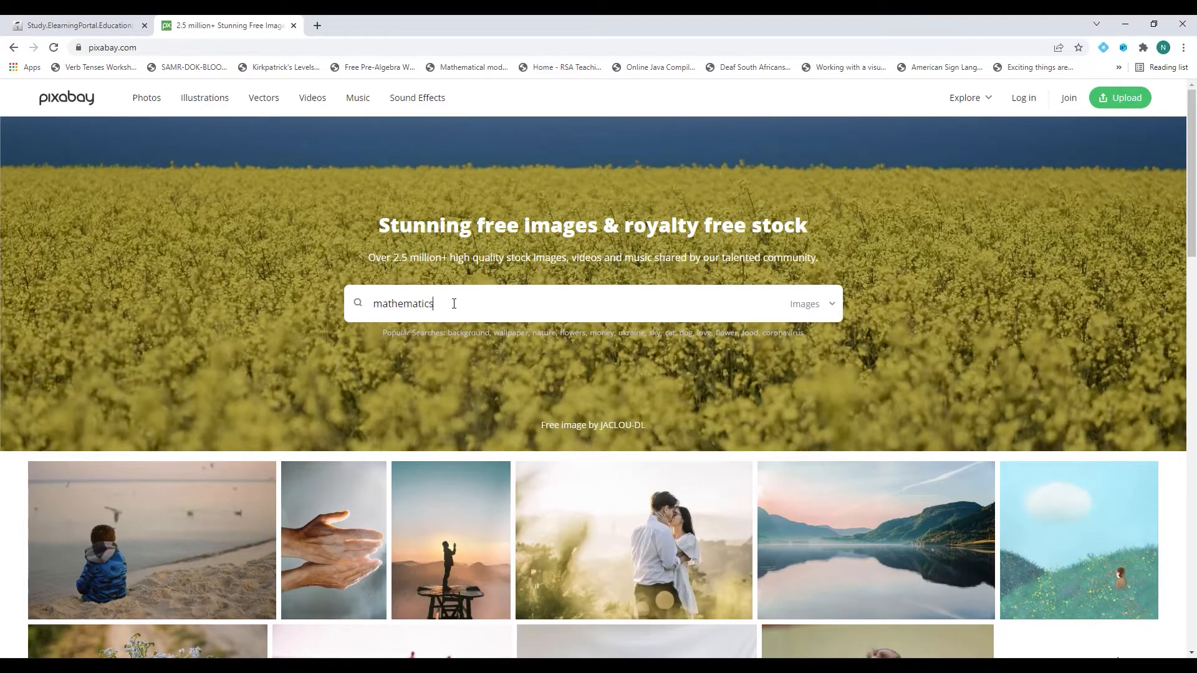
key("Return")
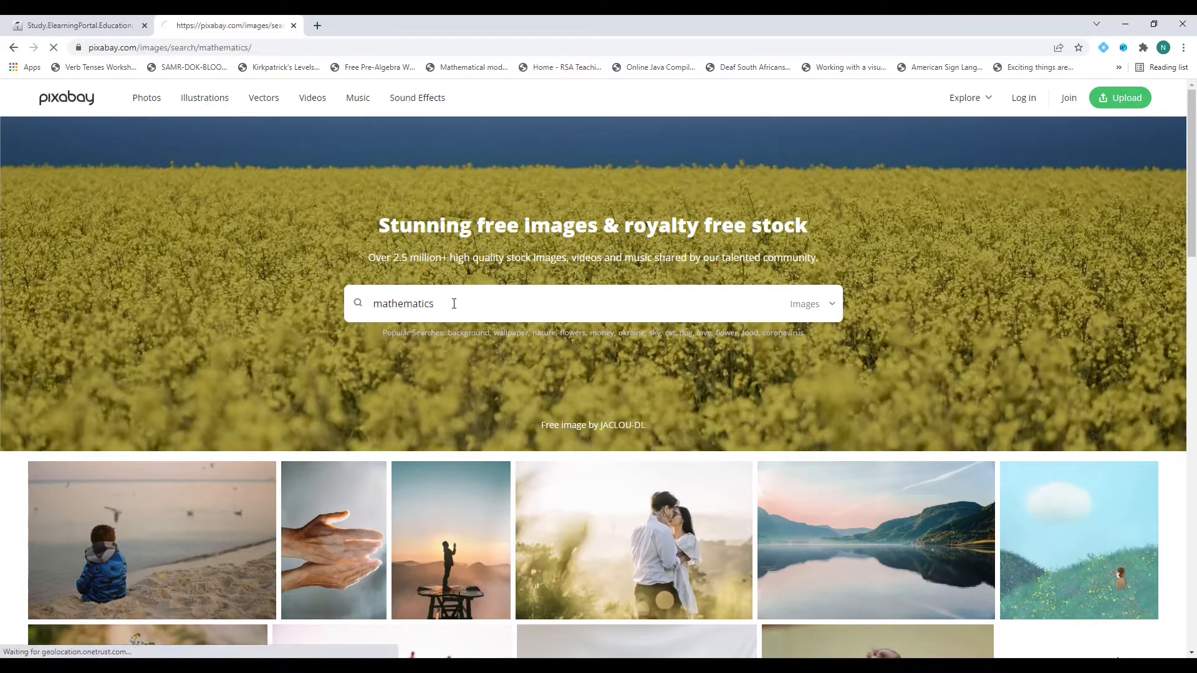
scroll(623, 432, "down", 3)
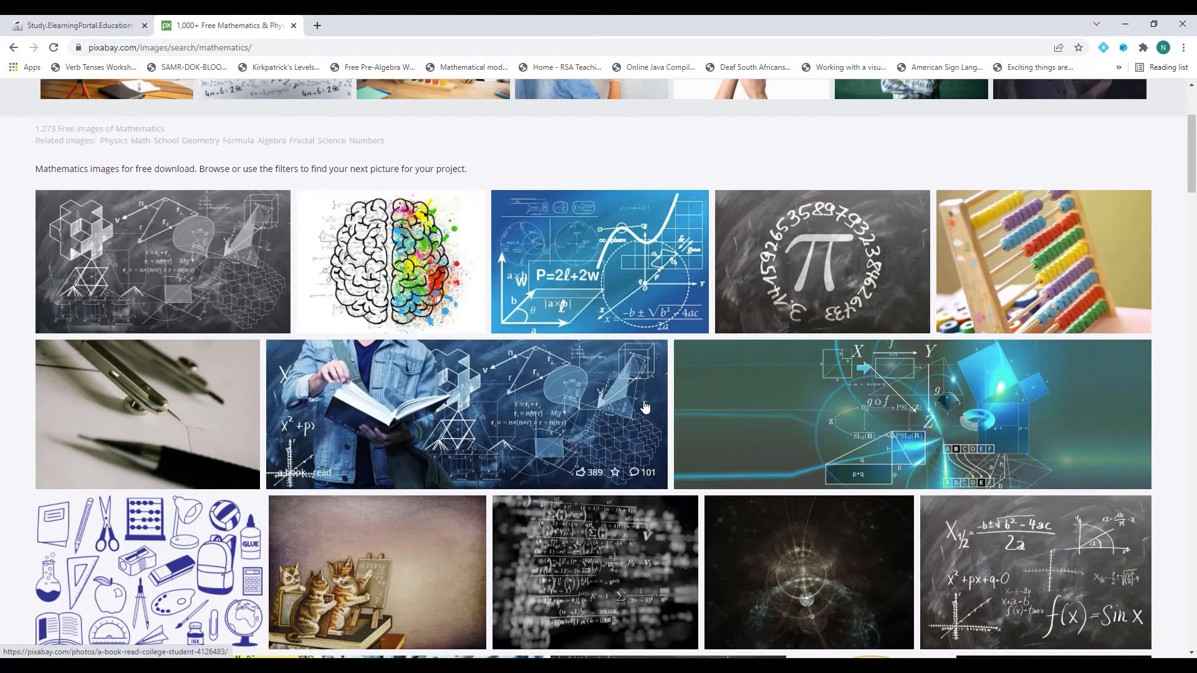
scroll(645, 409, "down", 2)
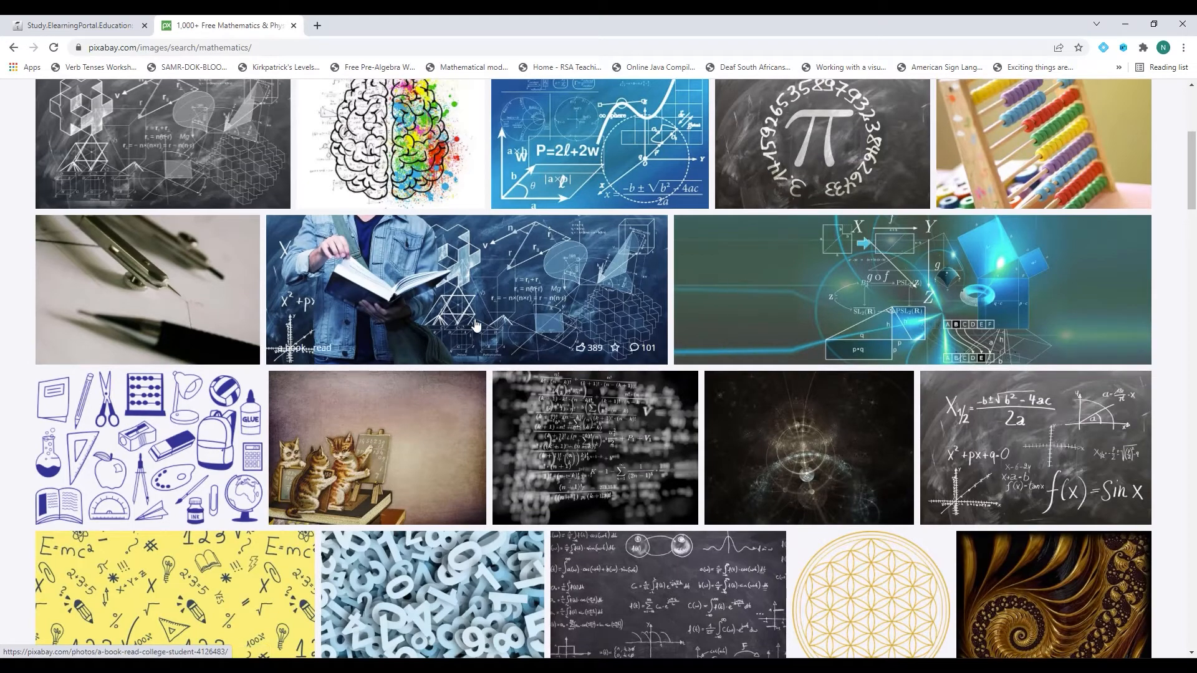
scroll(820, 298, "down", 3)
scroll(820, 297, "down", 5)
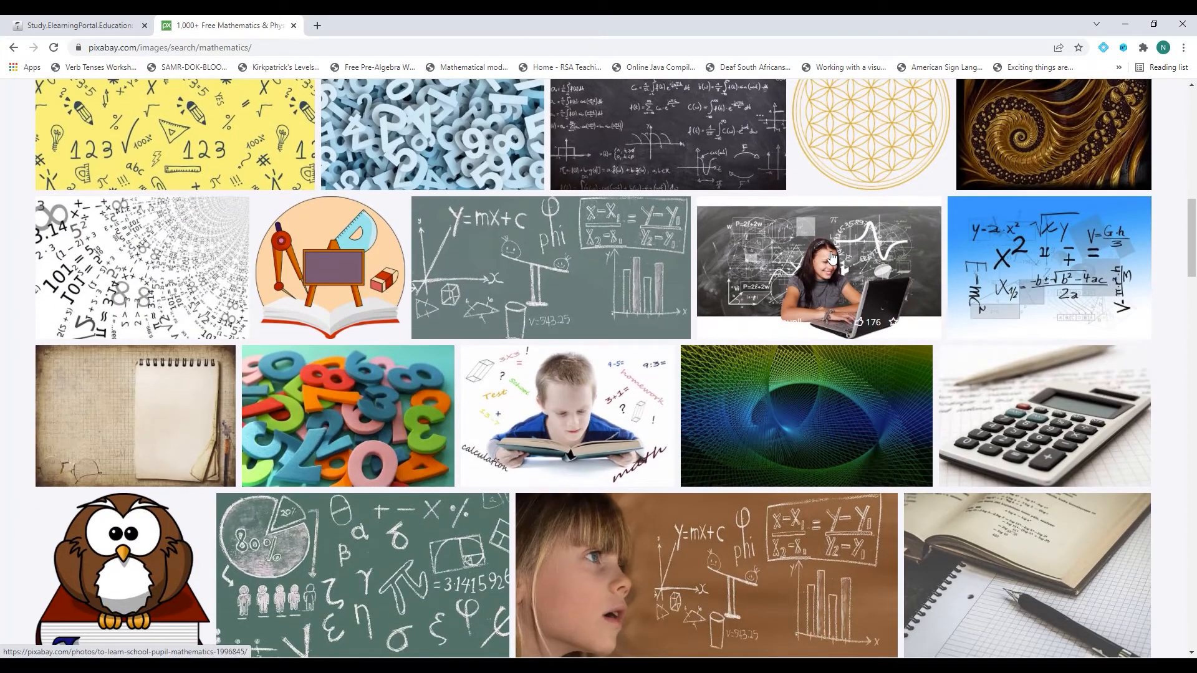
left_click(900, 264)
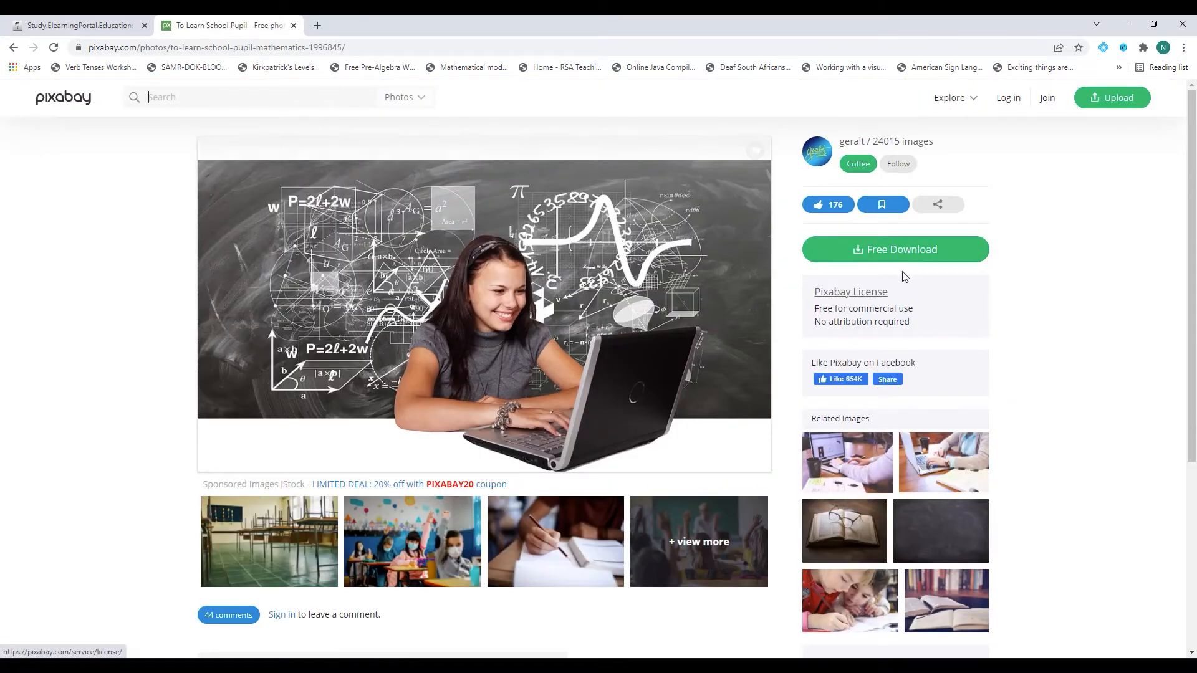
Download the photo's 1920×1122 JPG, passing the school-bus reCAPTCHA.
left_click(906, 256)
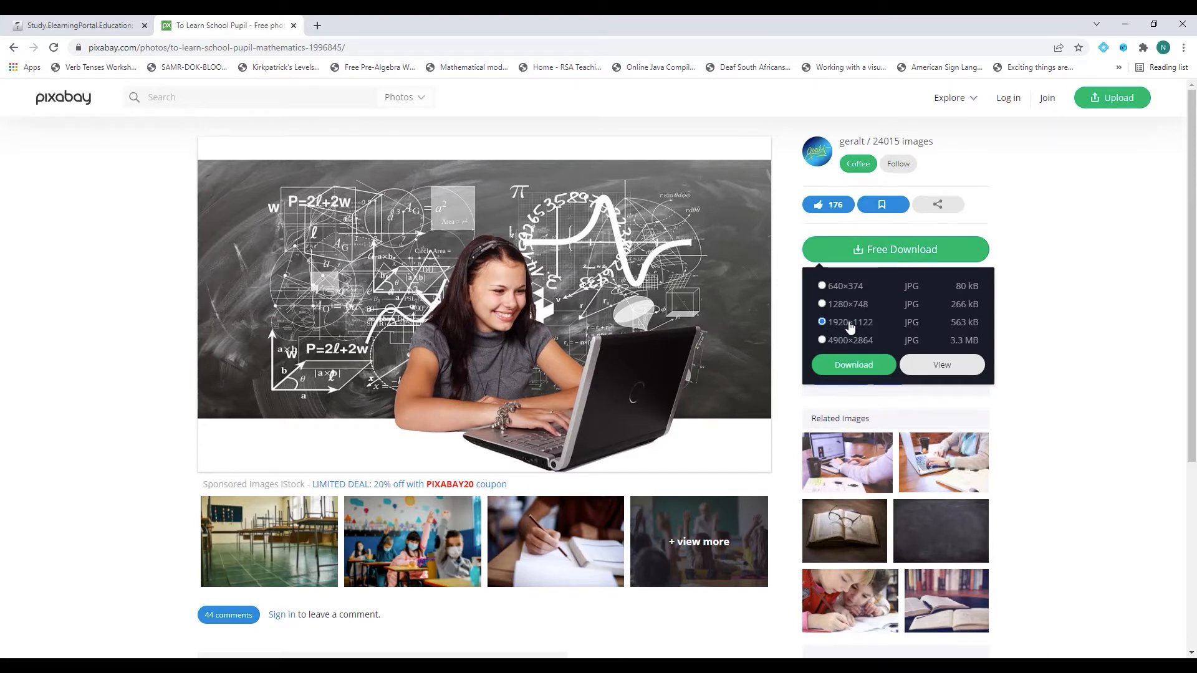
left_click(849, 367)
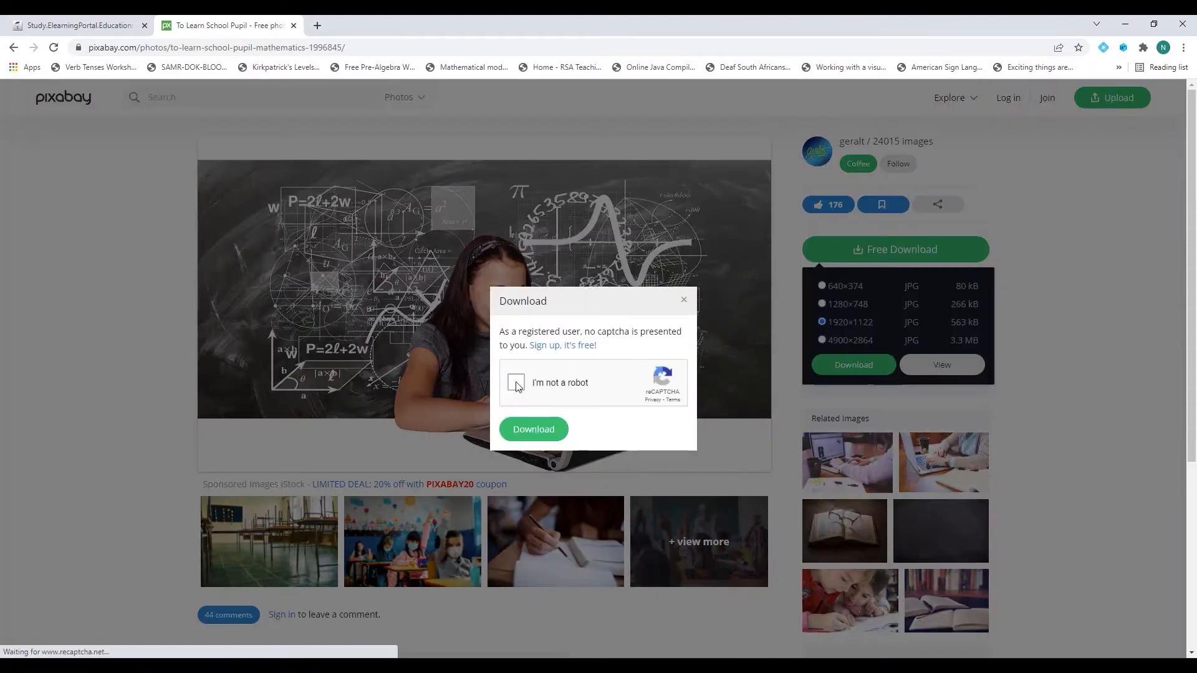
left_click(516, 383)
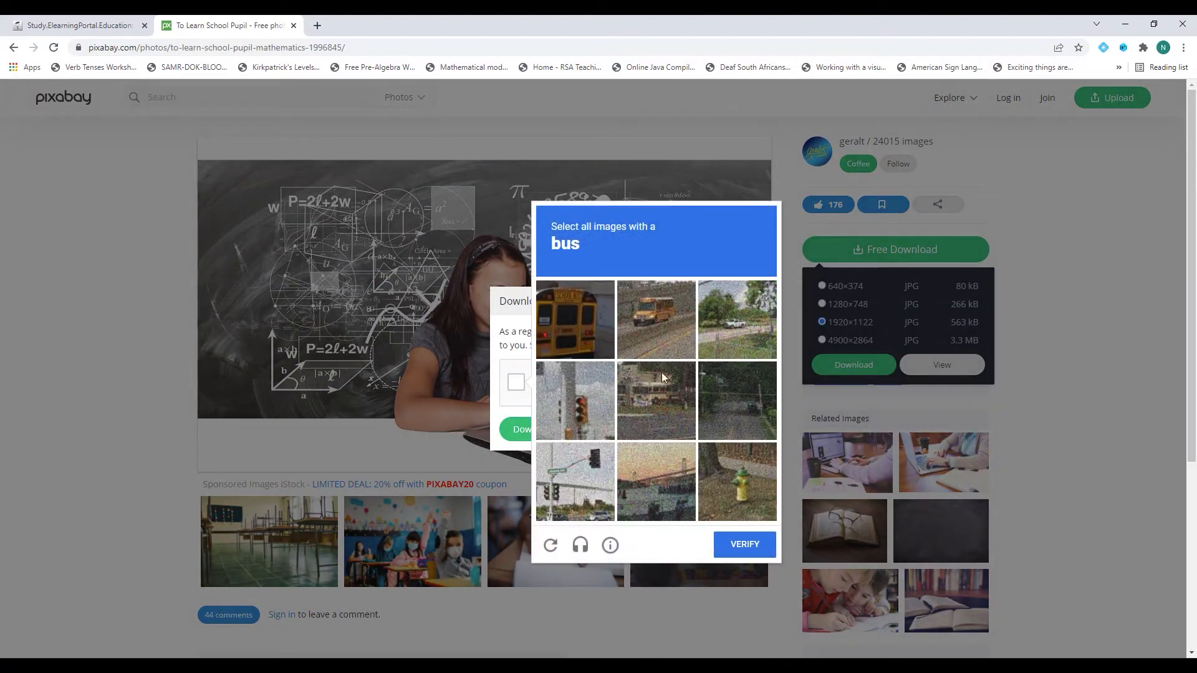
left_click(577, 335)
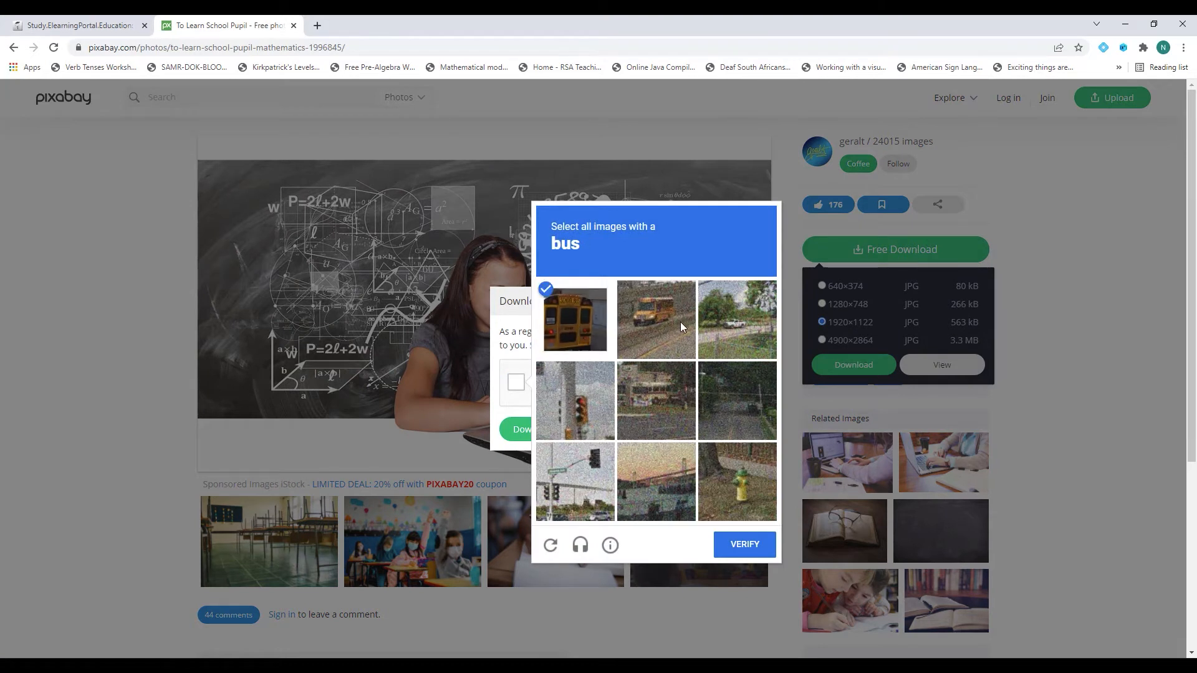
left_click(682, 326)
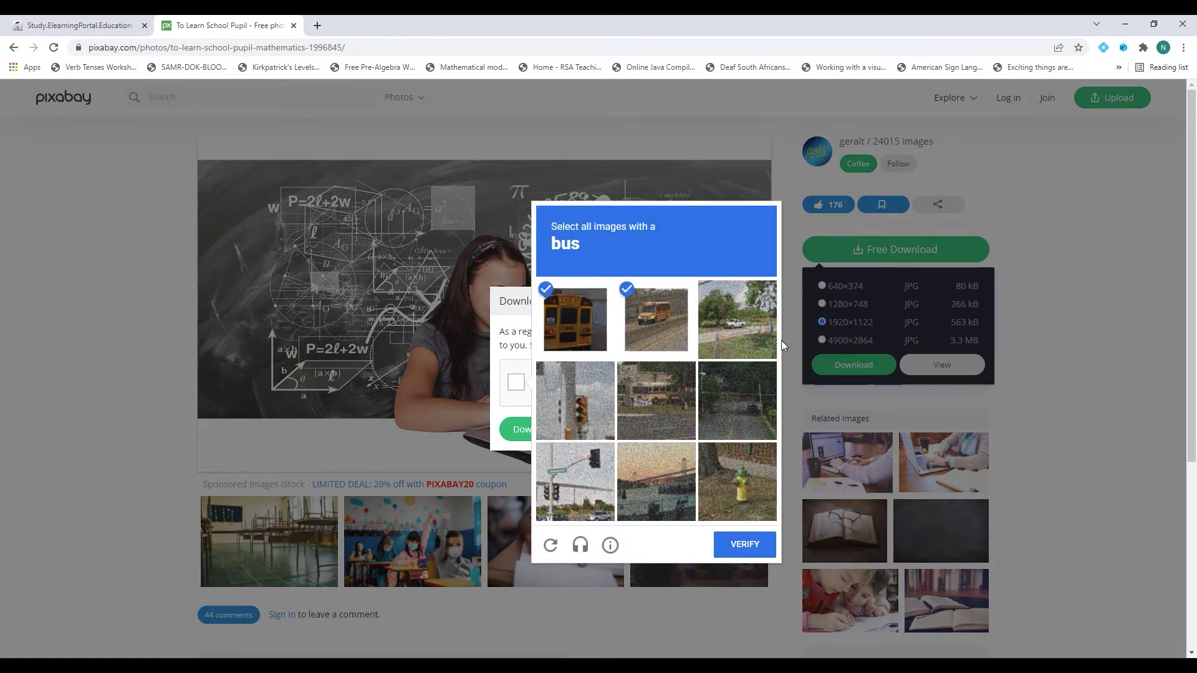
left_click(746, 546)
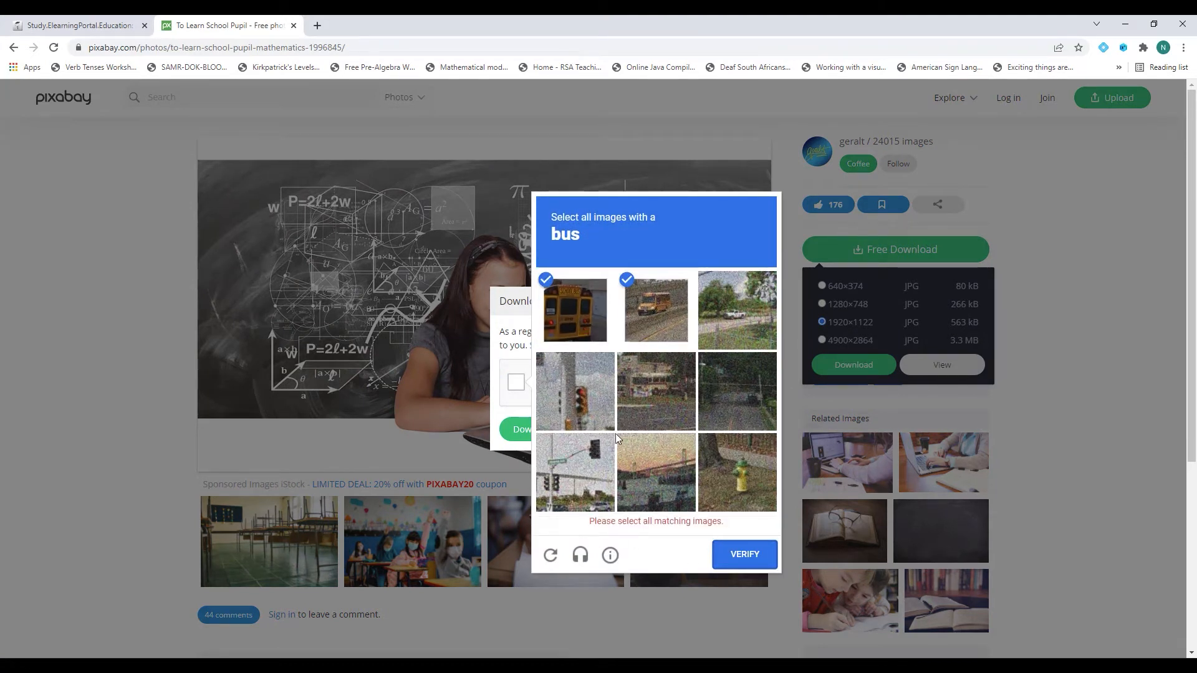
left_click(652, 405)
left_click(751, 547)
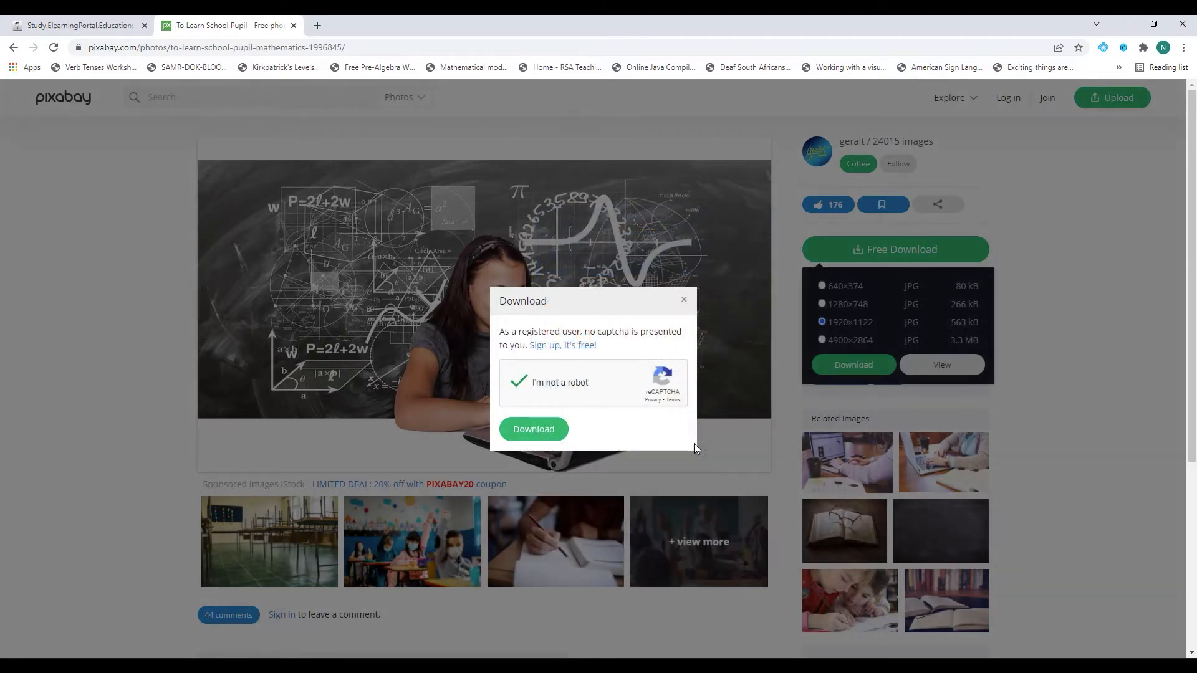
left_click(532, 429)
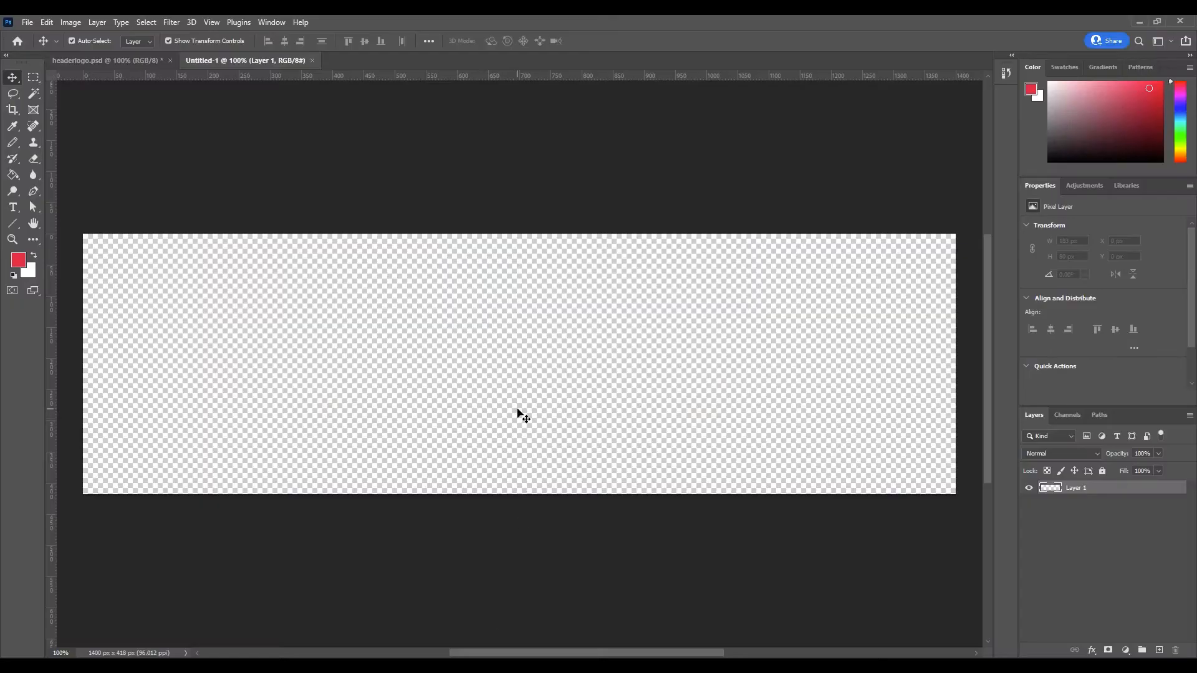
Open the downloaded 'to learn' pupil photo from the Downloads folder.
left_click(28, 22)
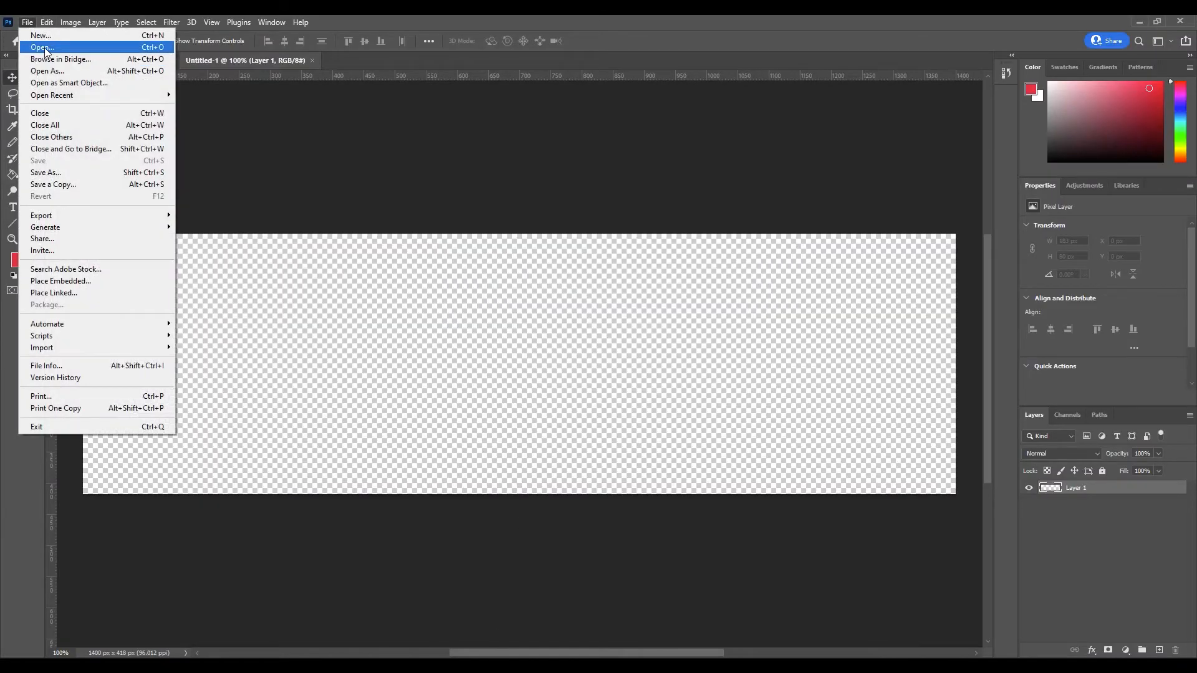
left_click(44, 47)
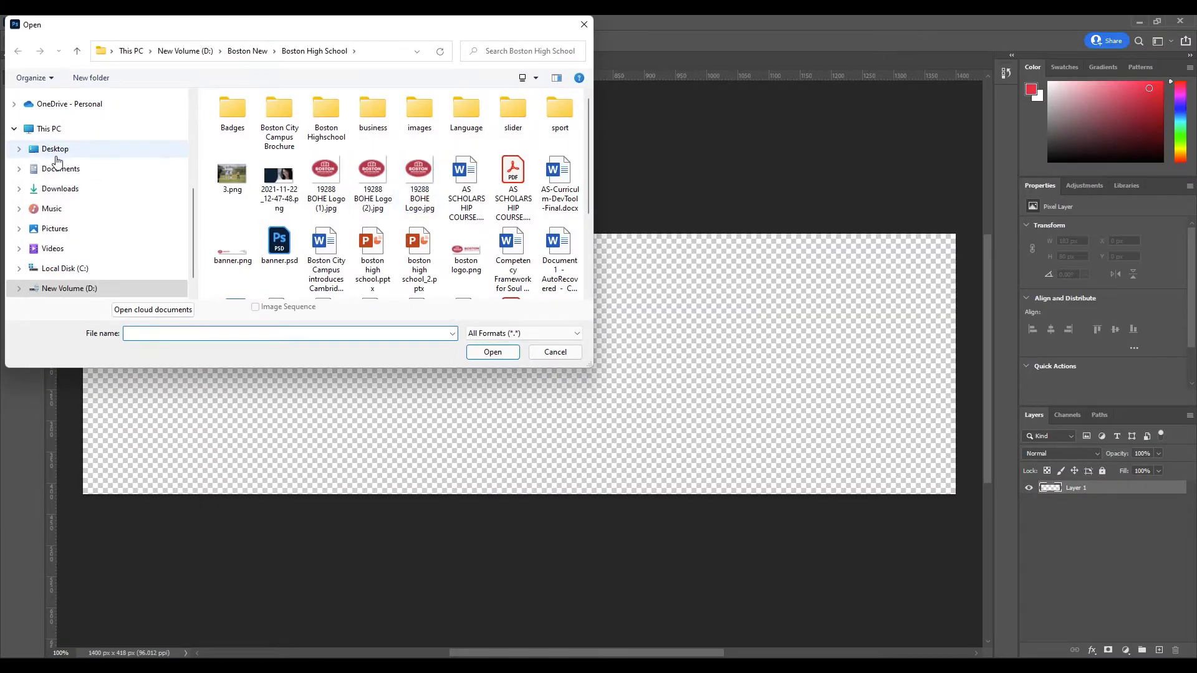
left_click(59, 188)
left_click(239, 165)
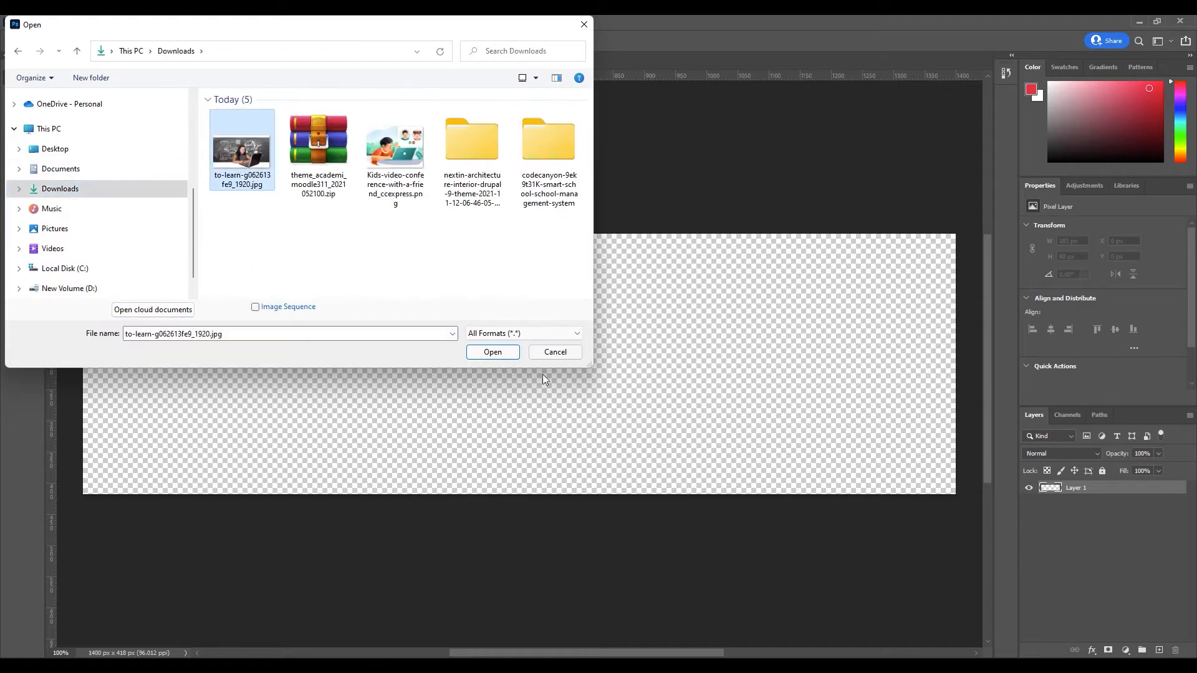
left_click(492, 352)
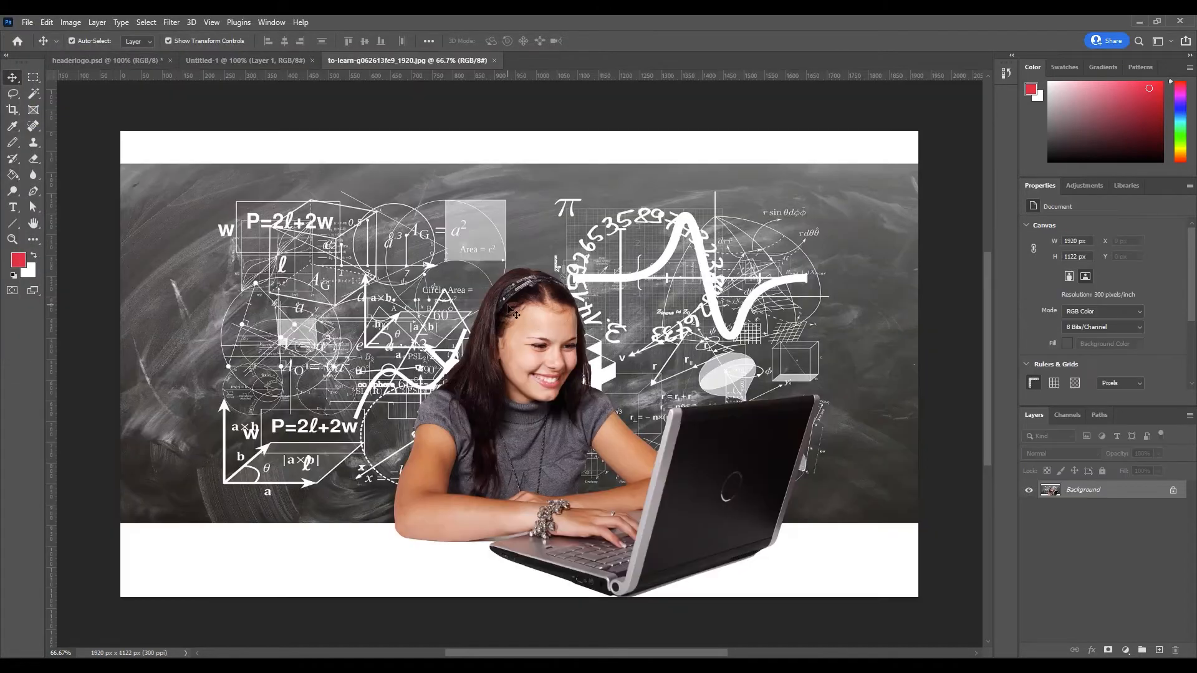
Place the photo on Untitled-1, scaled to about 73.6% and positioned to fill the banner.
left_click_drag(475, 364, 430, 356)
left_click_drag(296, 314, 641, 376)
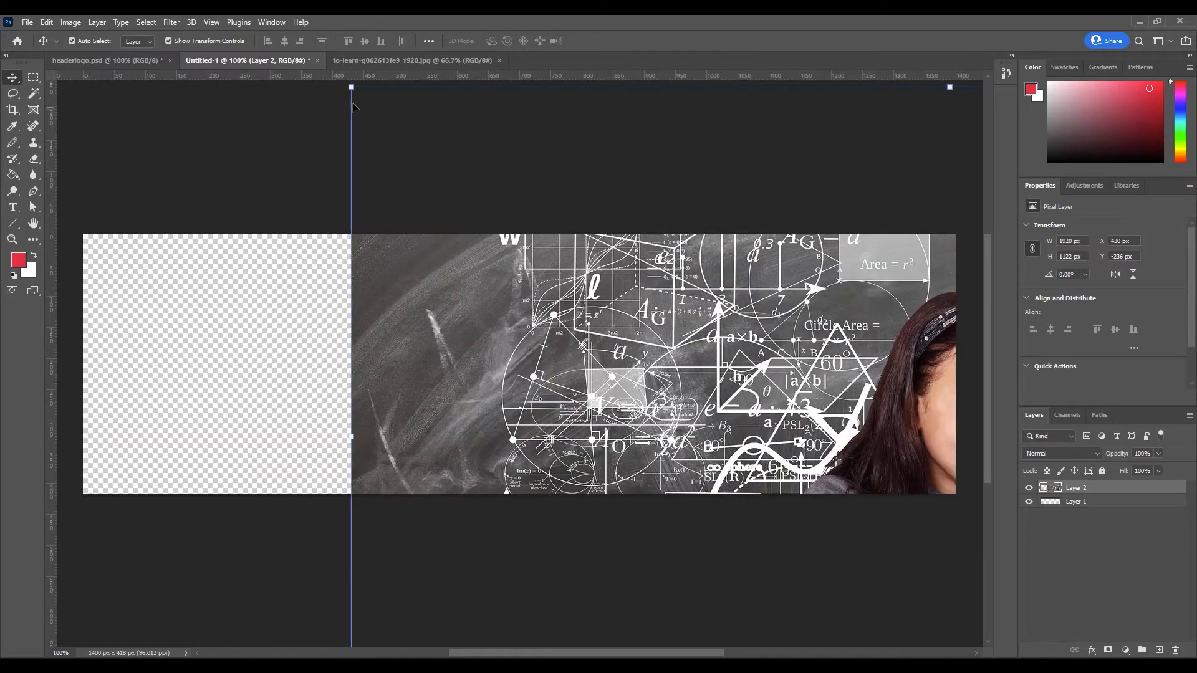
left_click_drag(352, 87, 668, 272)
left_click_drag(767, 401, 187, 270)
left_click_drag(541, 318, 534, 304)
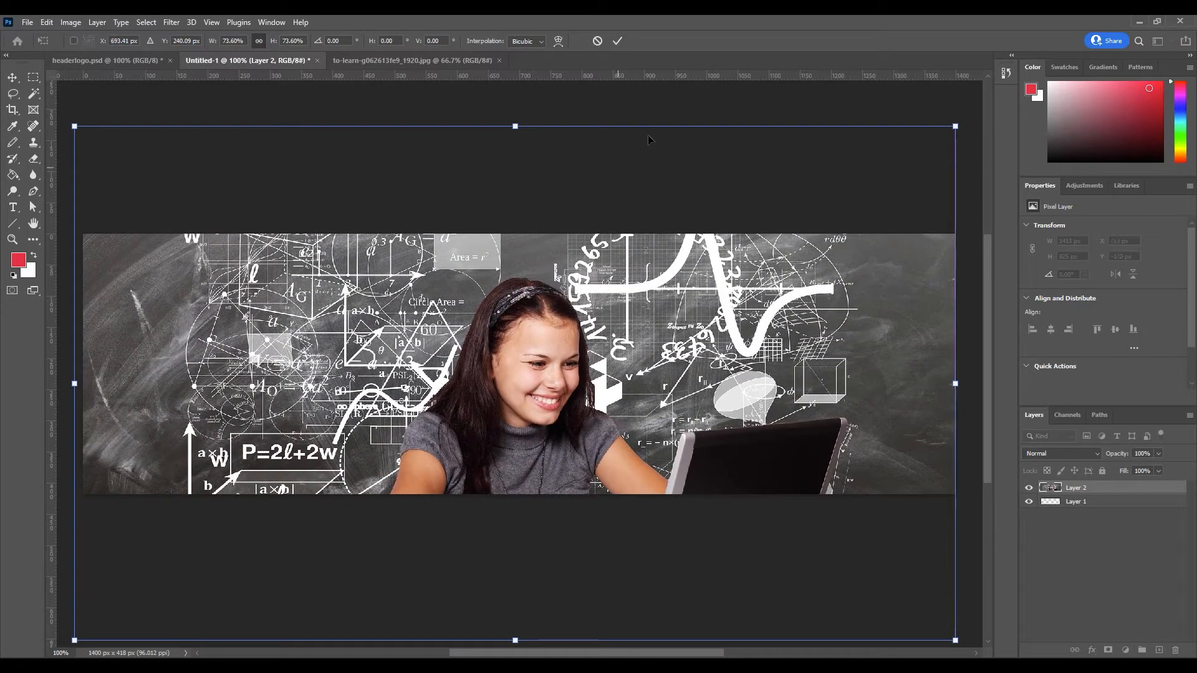
left_click(618, 42)
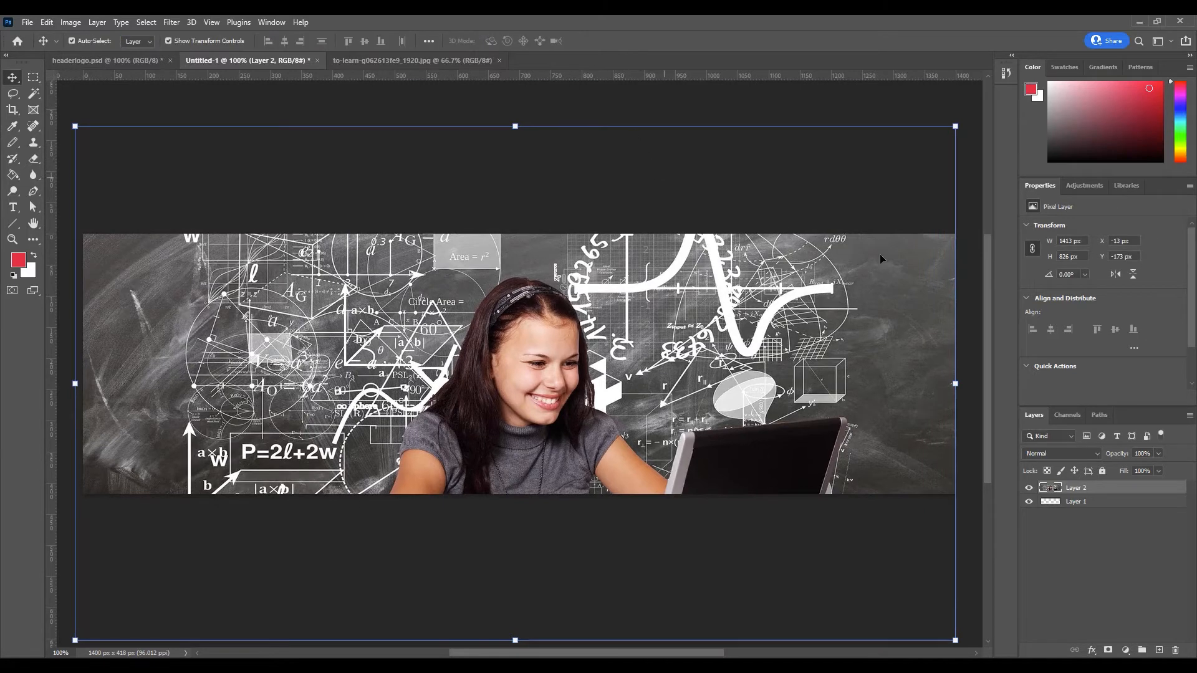
left_click(976, 223)
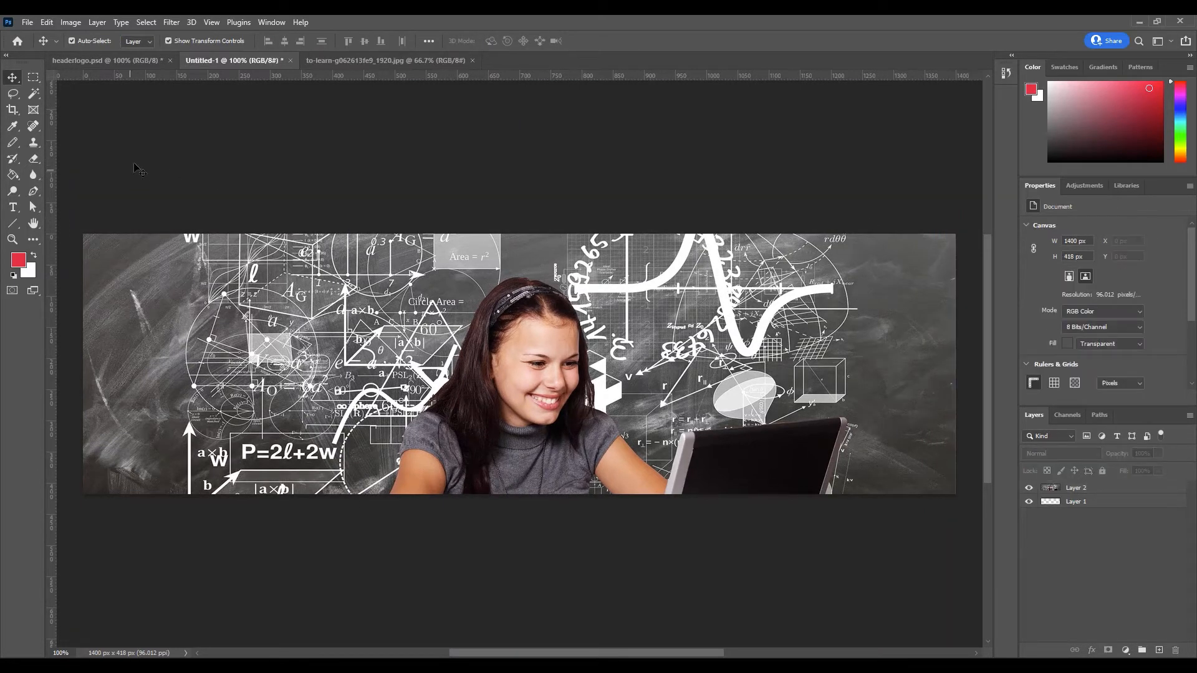
Save the banner for web as PNG 'slider 1', then return to the Moodle tab.
left_click(31, 25)
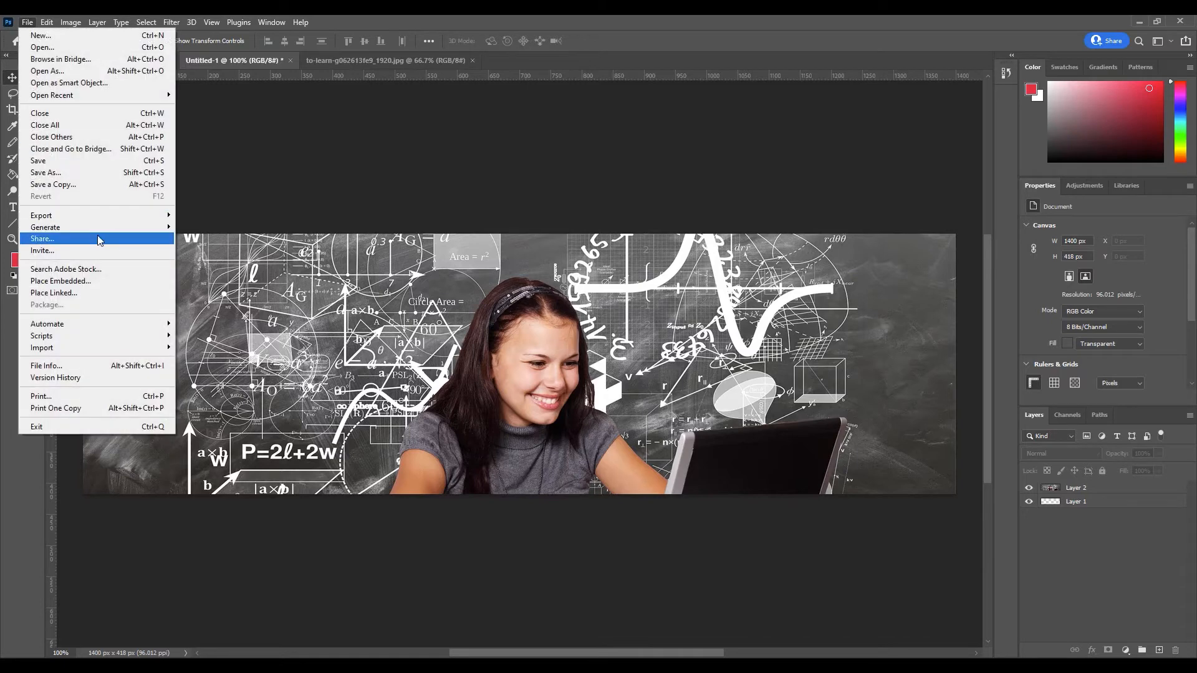
mouse_move(96, 218)
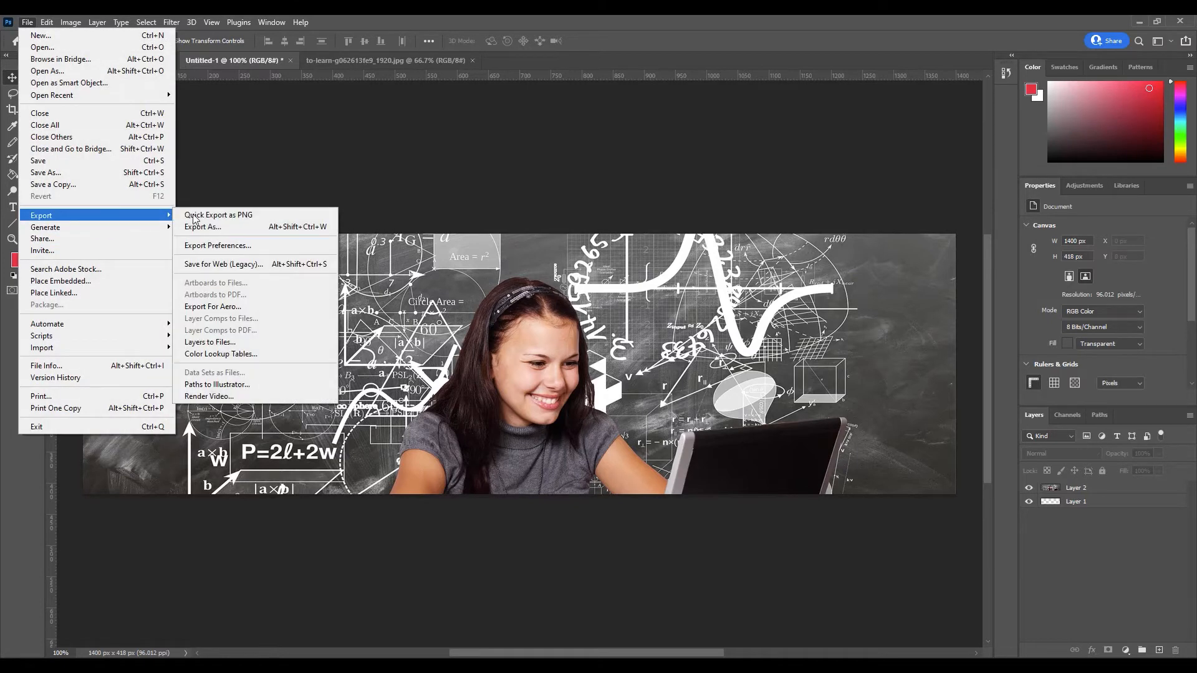
left_click(237, 267)
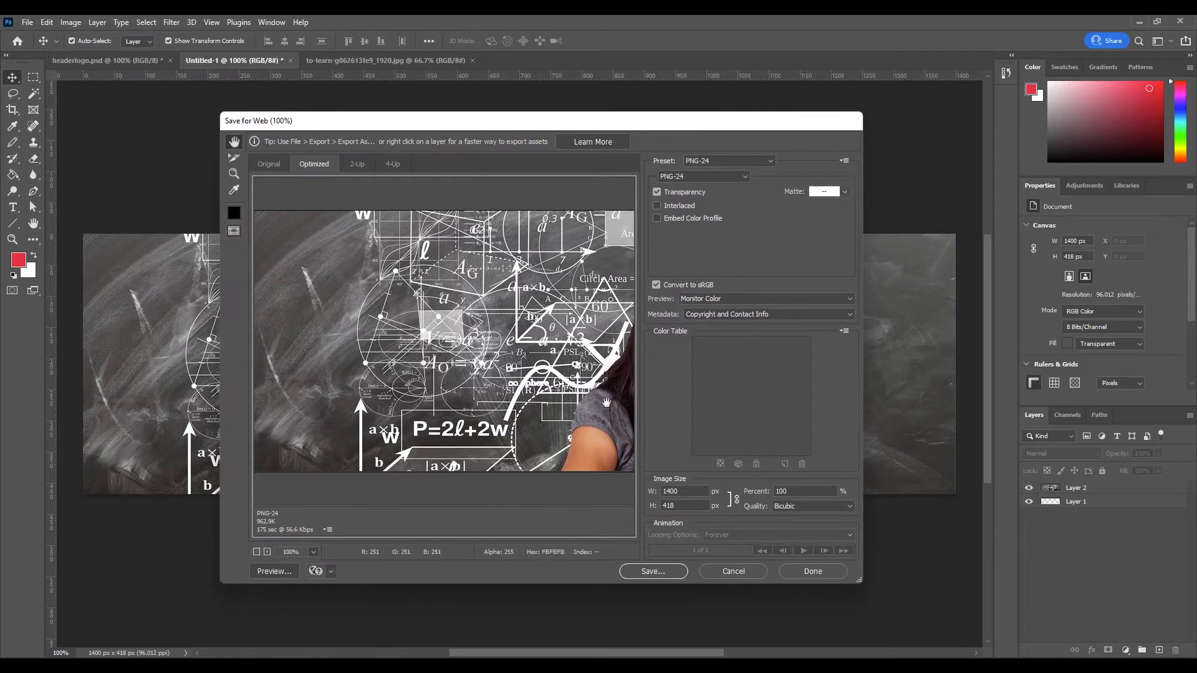
left_click(653, 571)
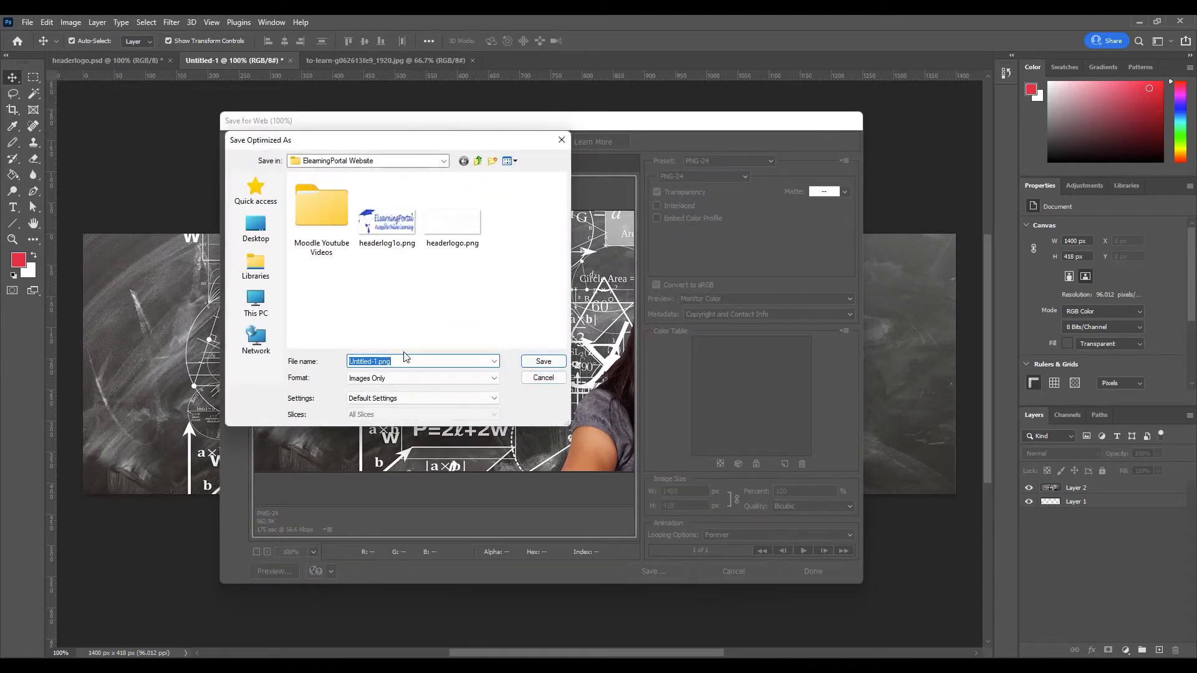
type("slider 1")
left_click(543, 361)
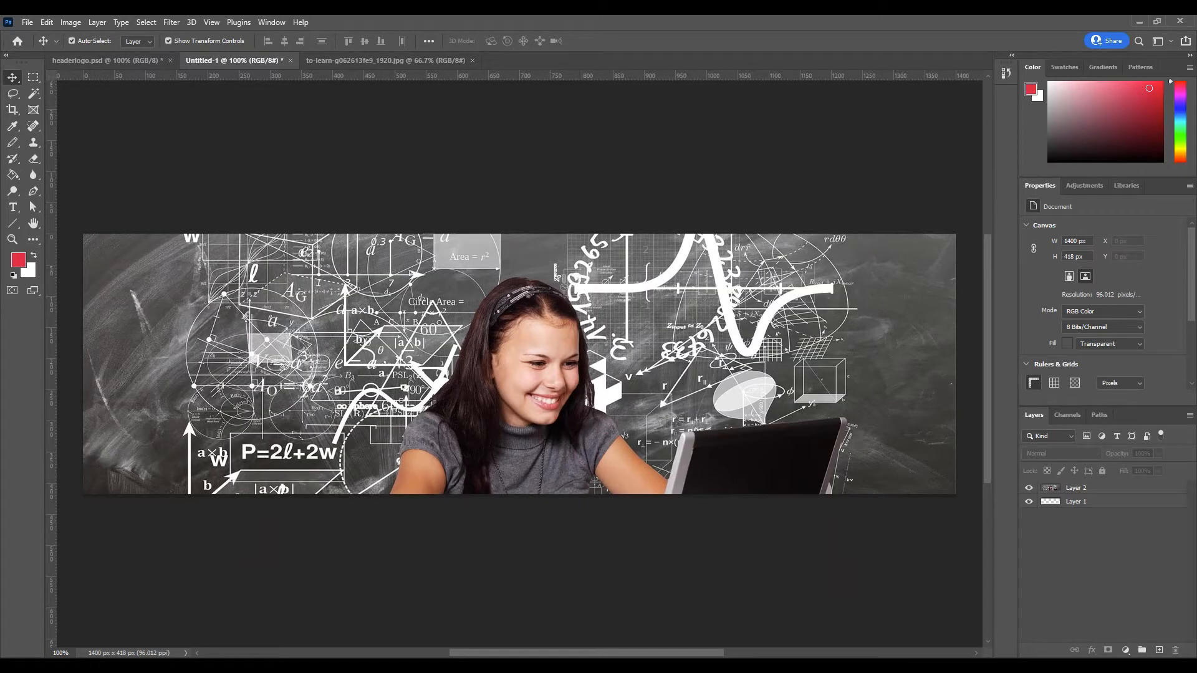
key("alt+Tab")
left_click(98, 25)
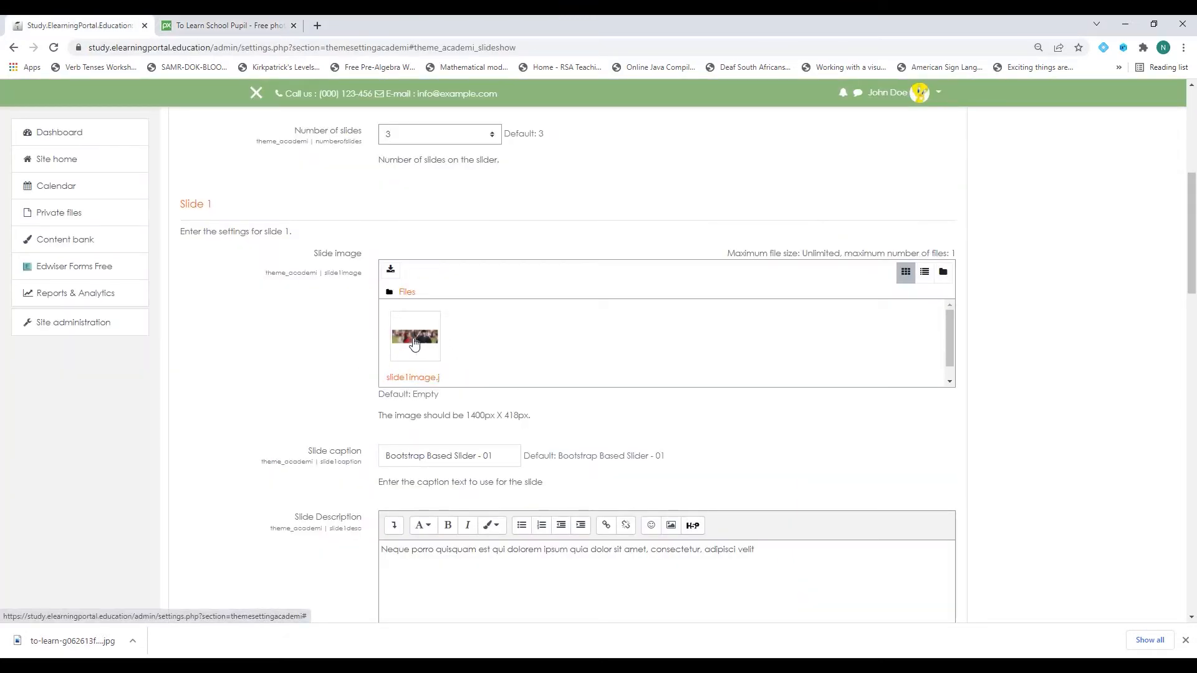
Upload slider-1.png as the Slide 2 image, then switch to the Pixabay tab.
scroll(192, 368, "down", 10)
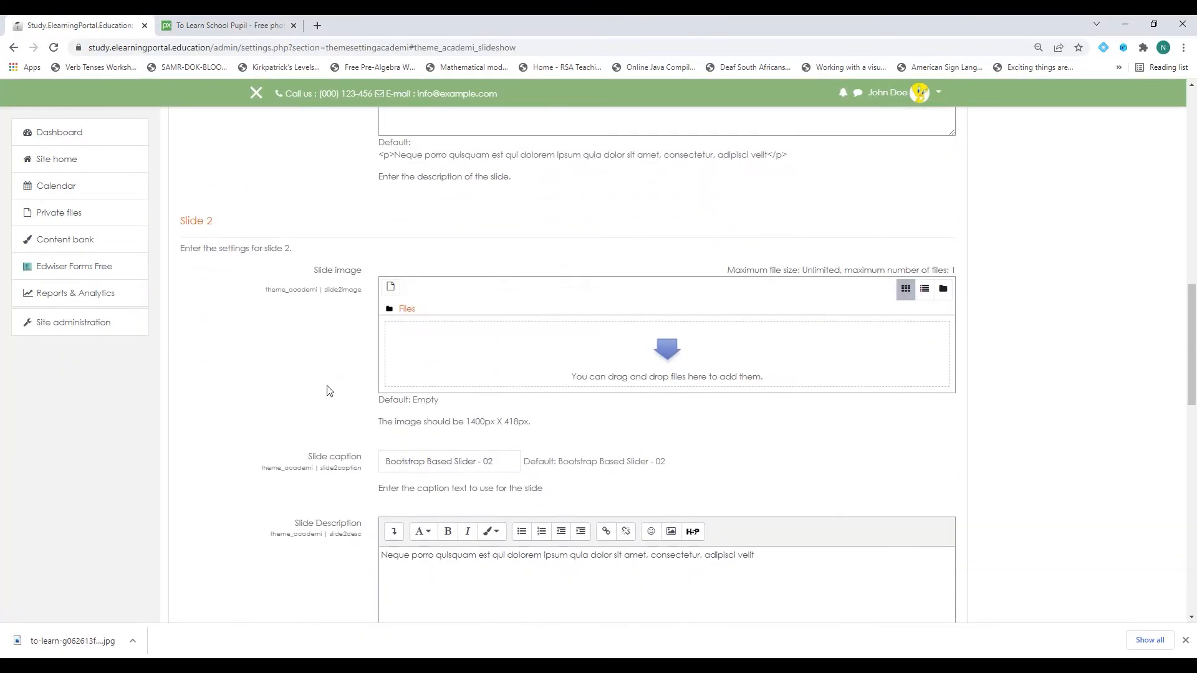
left_click(391, 289)
left_click(404, 316)
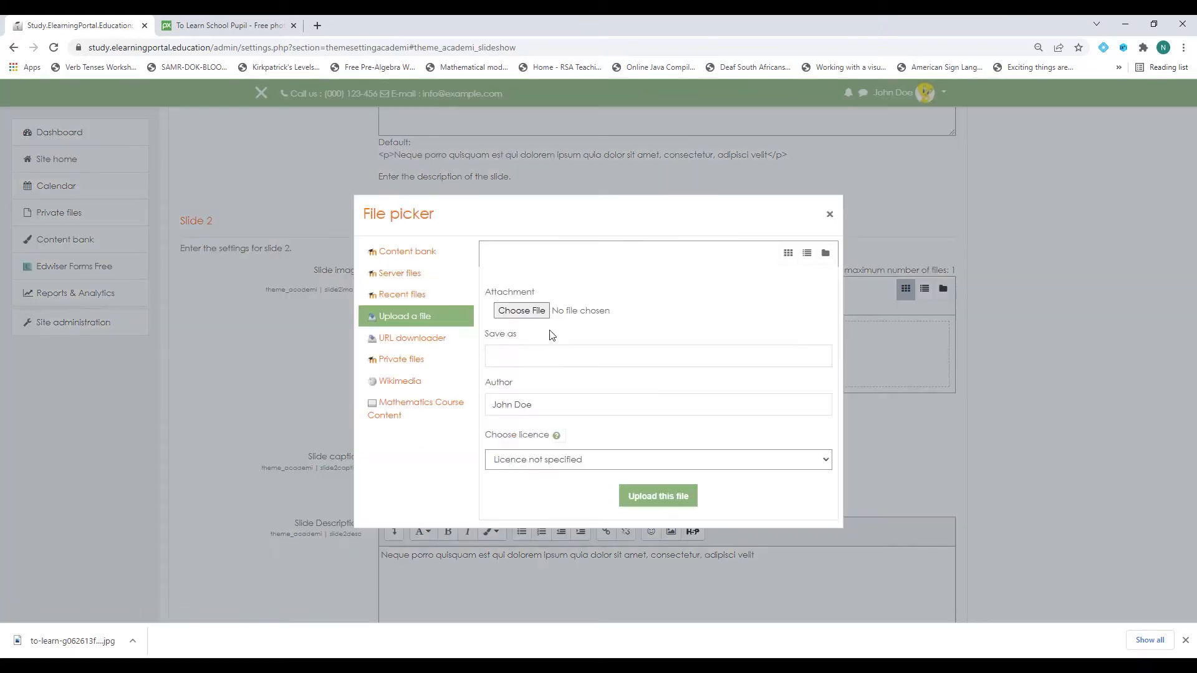
left_click(529, 311)
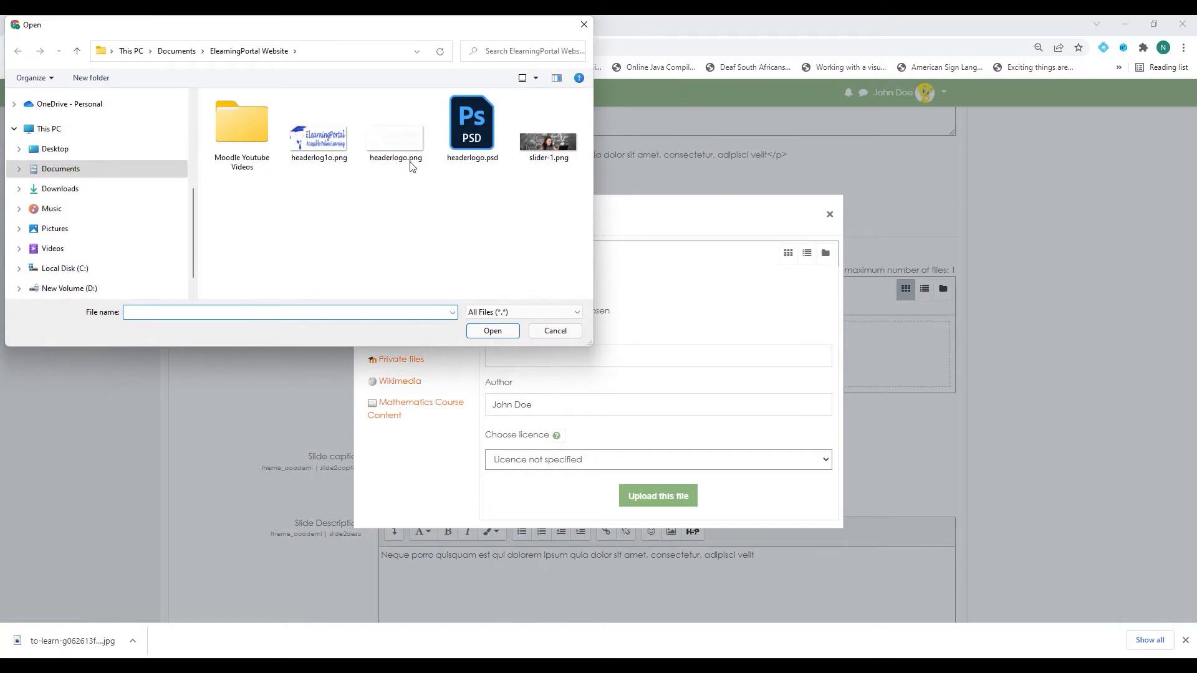
left_click(548, 142)
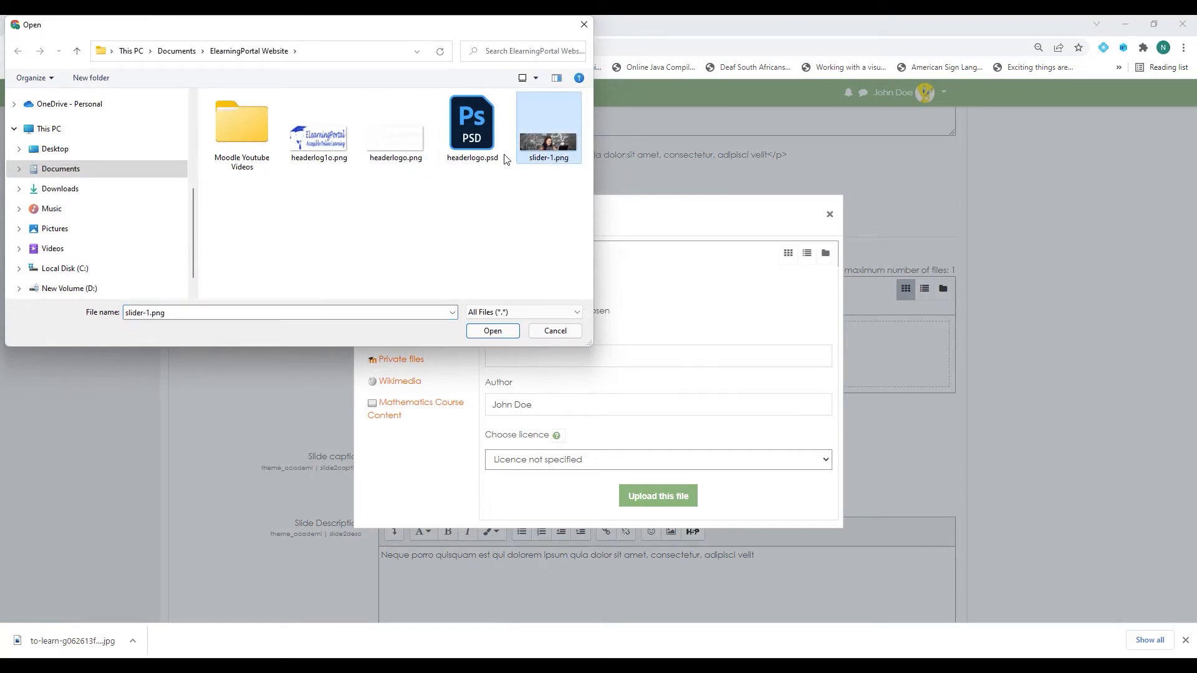
left_click(492, 330)
left_click(686, 503)
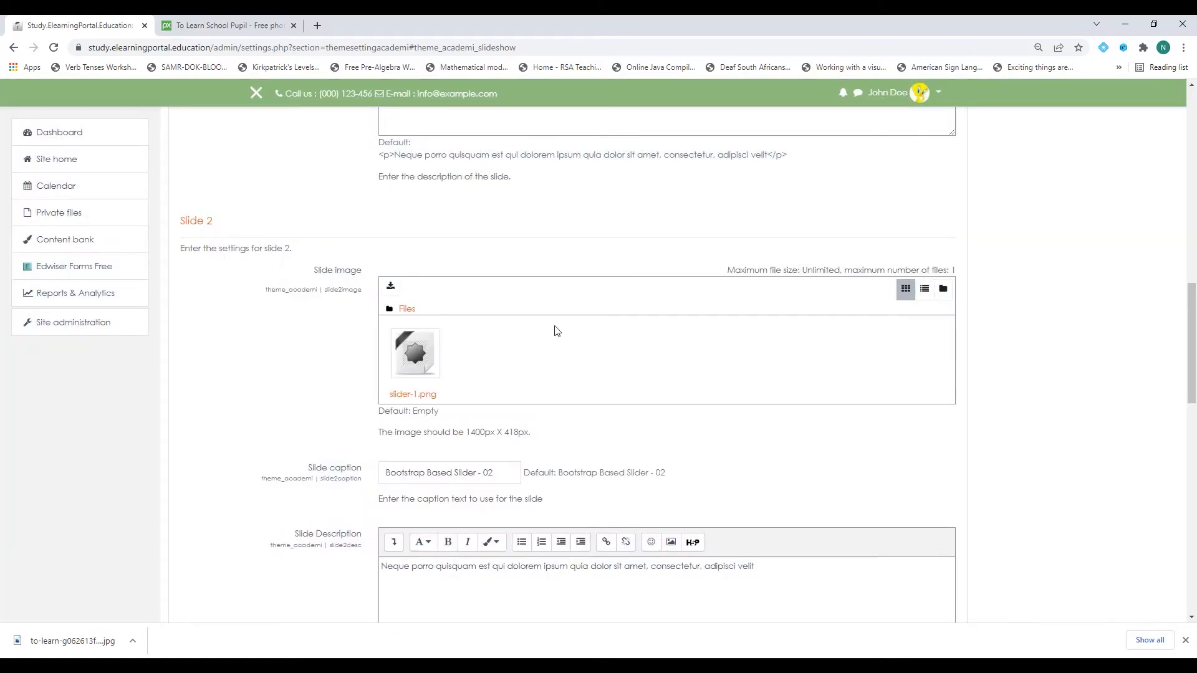
scroll(305, 363, "down", 6)
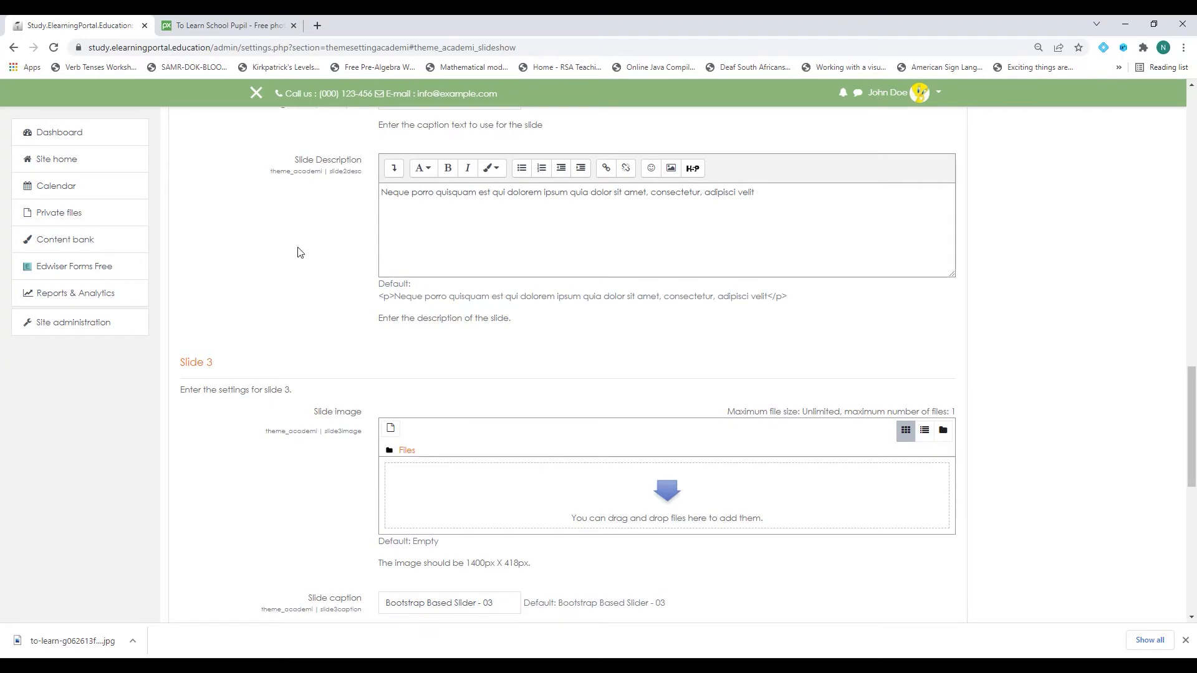
left_click(252, 26)
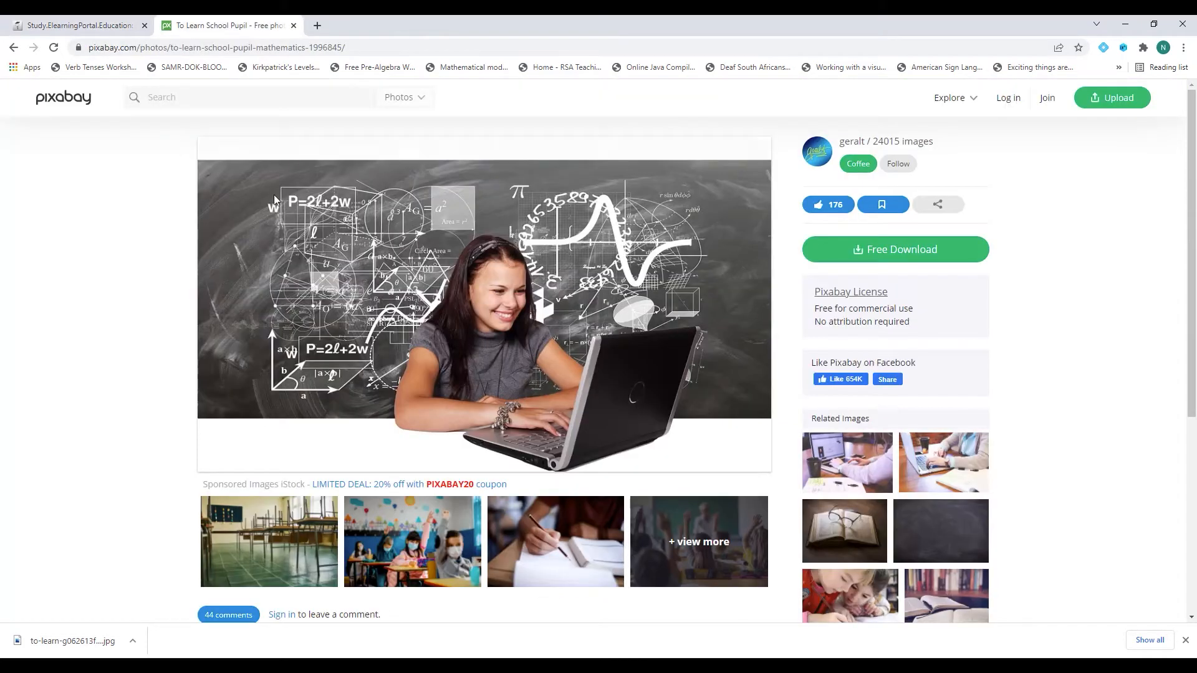
Replace the Pixabay search with 'training' and open the handshake skills photo.
left_click(12, 49)
scroll(378, 397, "up", 8)
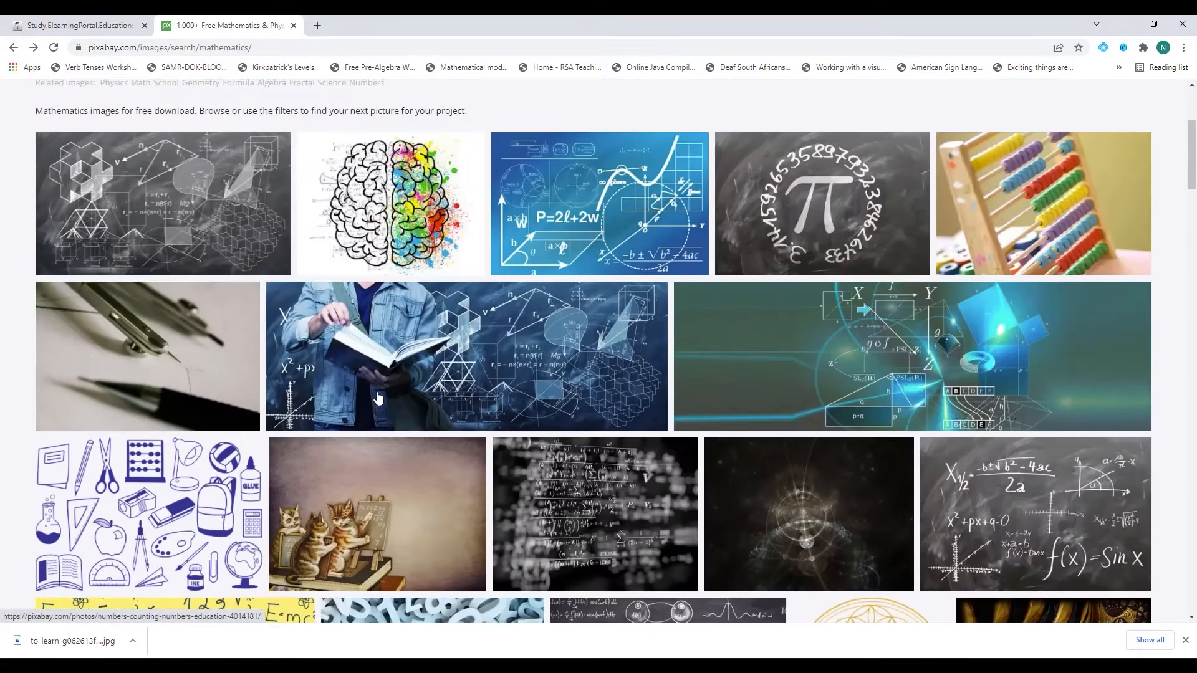
scroll(378, 397, "up", 4)
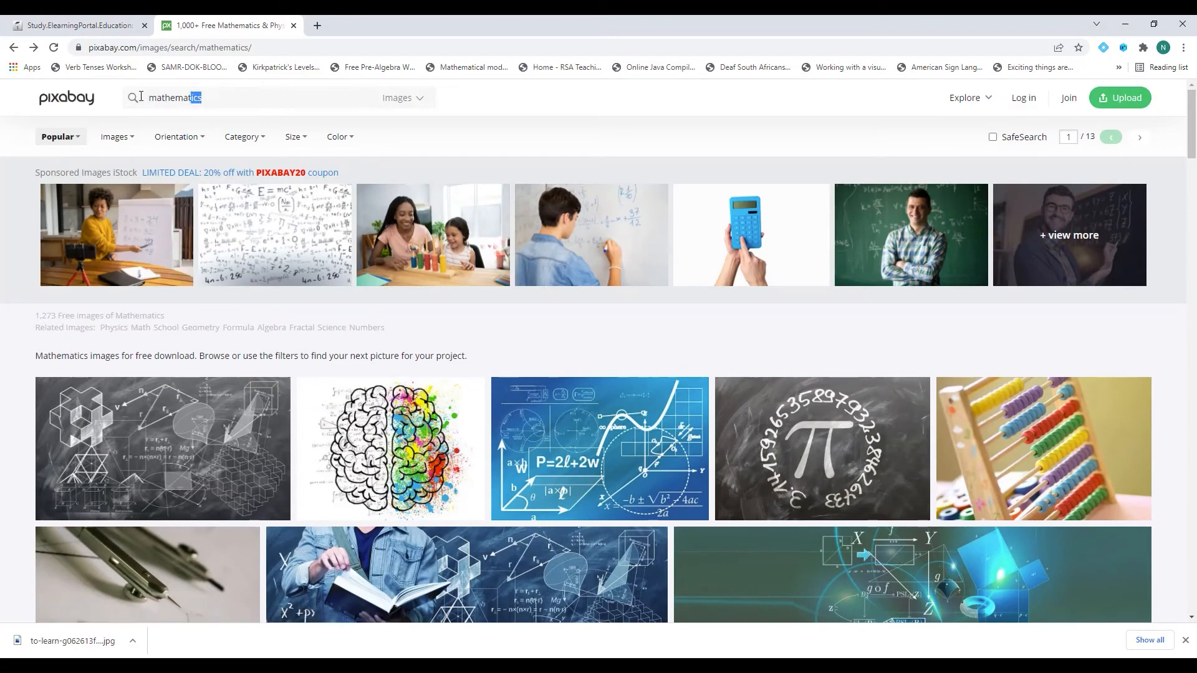
left_click_drag(140, 97, 124, 100)
type("training\\")
key("Return")
scroll(477, 403, "down", 5)
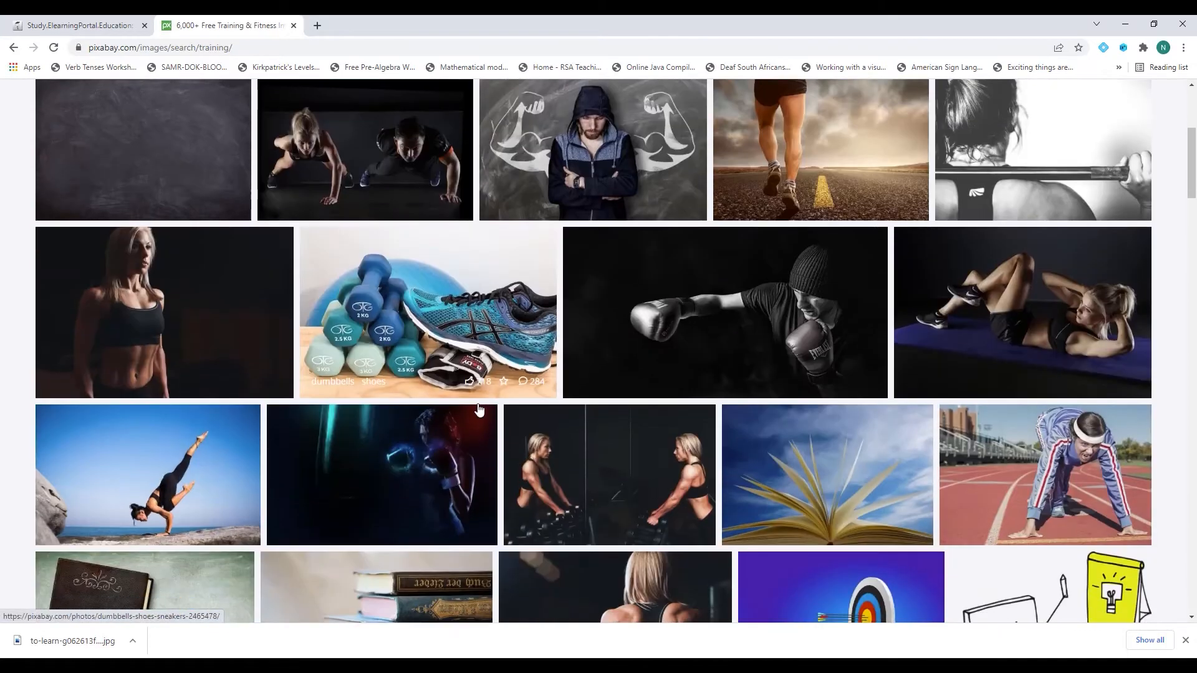
scroll(479, 409, "down", 4)
scroll(540, 401, "down", 4)
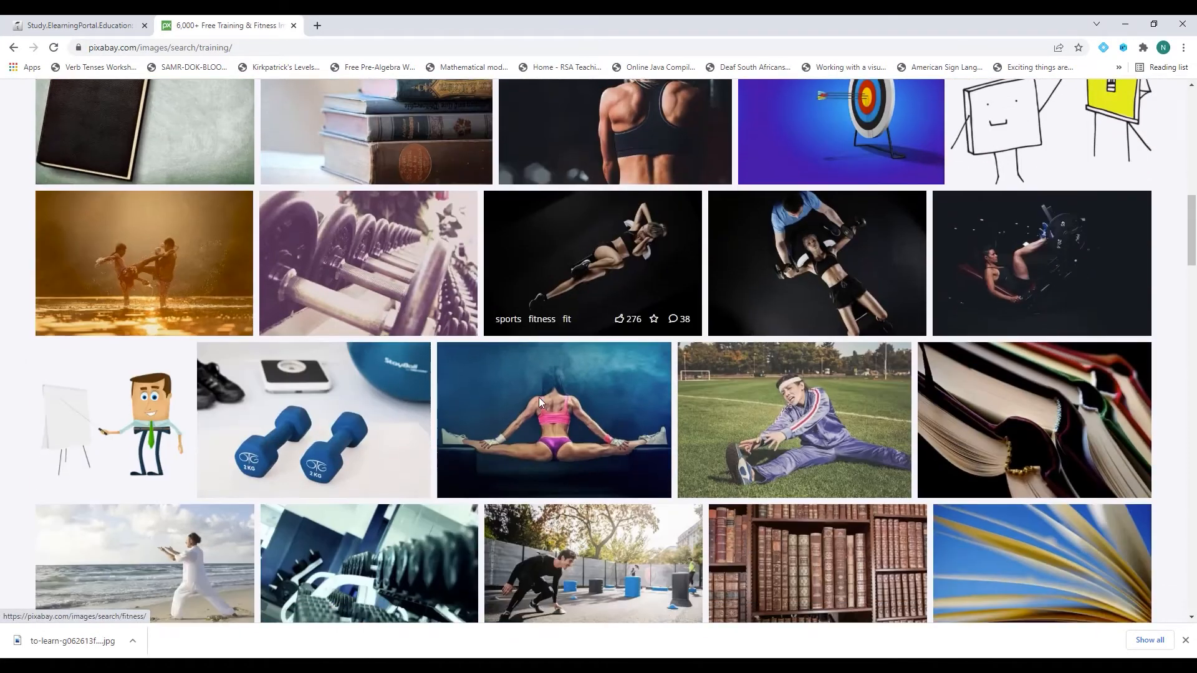
scroll(539, 401, "down", 2)
scroll(540, 402, "down", 4)
scroll(690, 406, "down", 1)
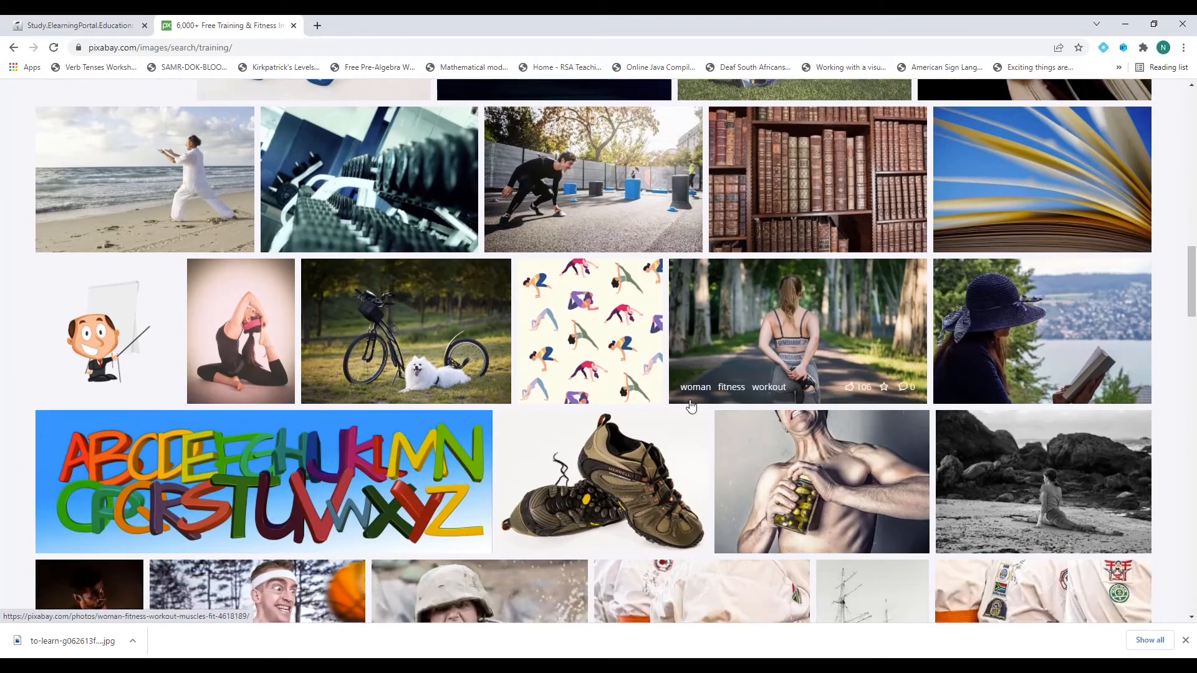
scroll(691, 406, "down", 8)
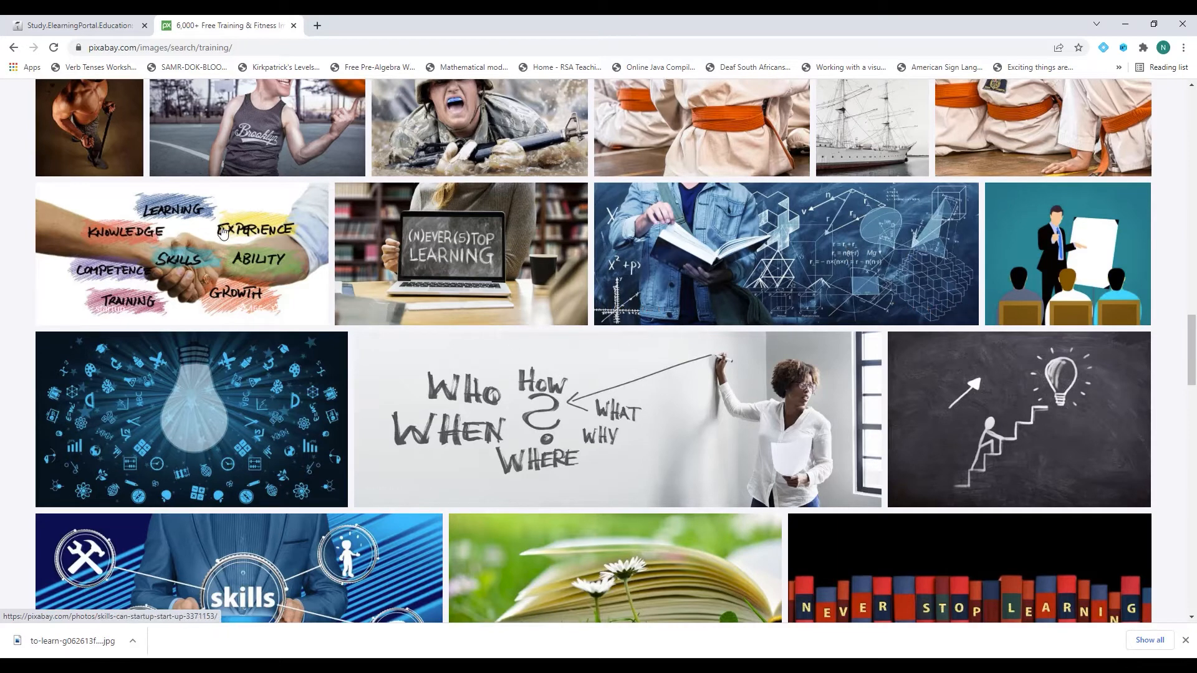
left_click(241, 259)
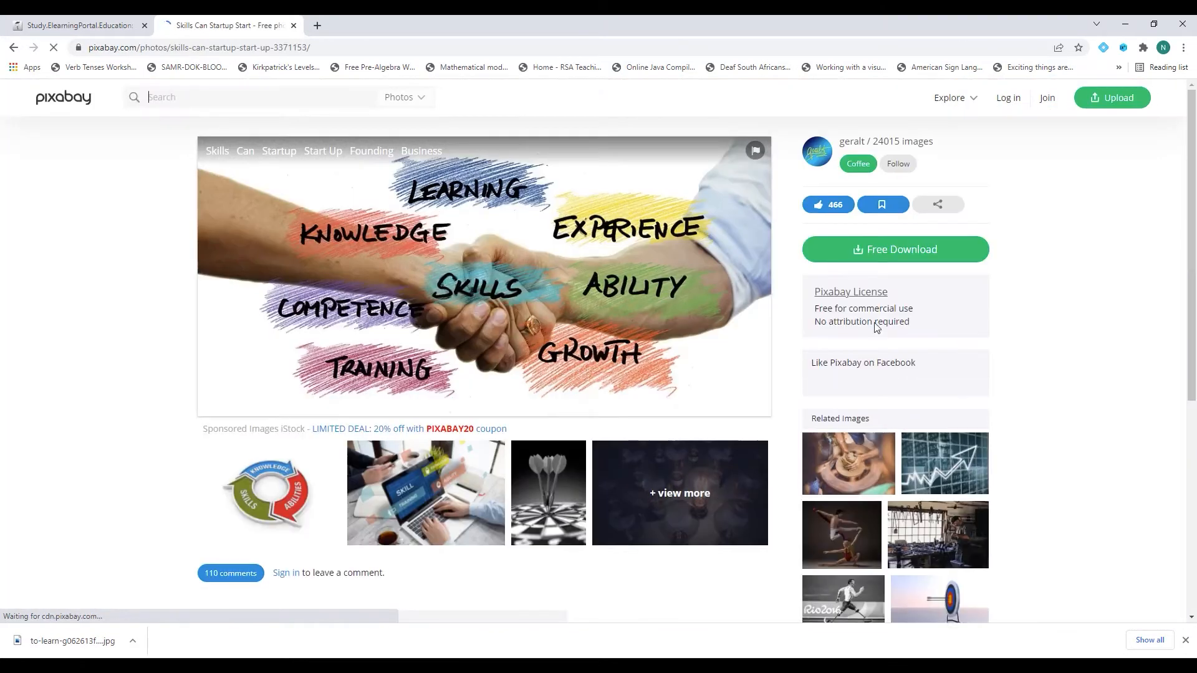
Download the photo's 1920×937 JPG, solving the palm-tree captcha.
left_click(887, 254)
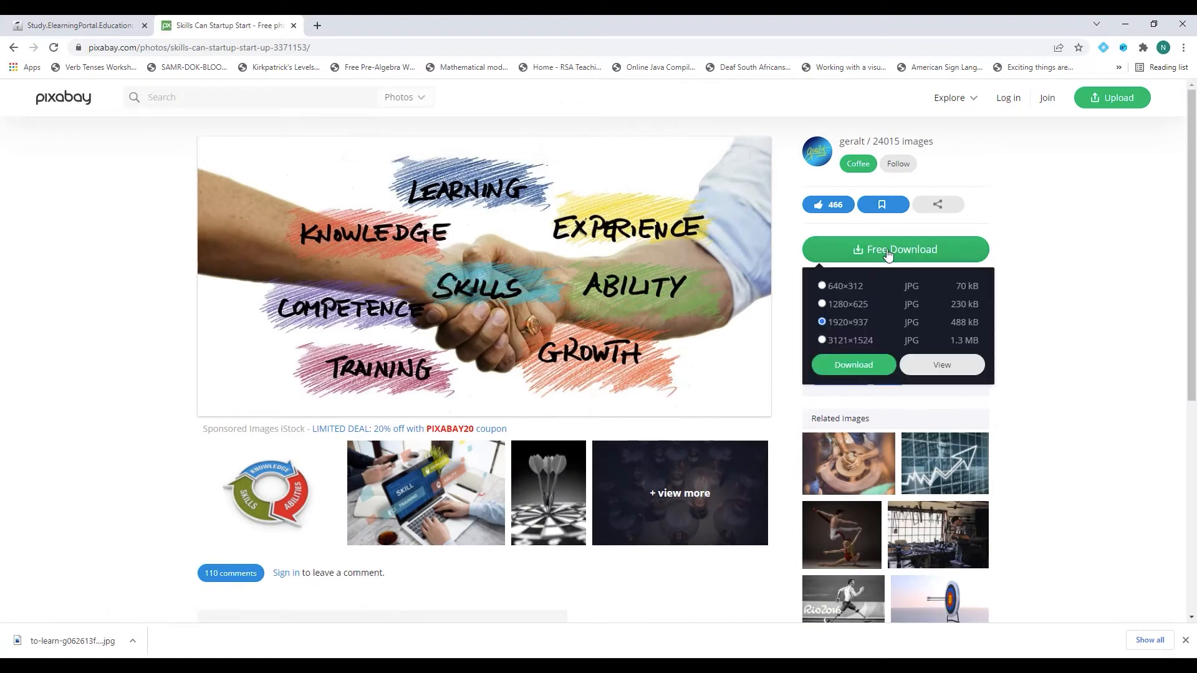
left_click(853, 365)
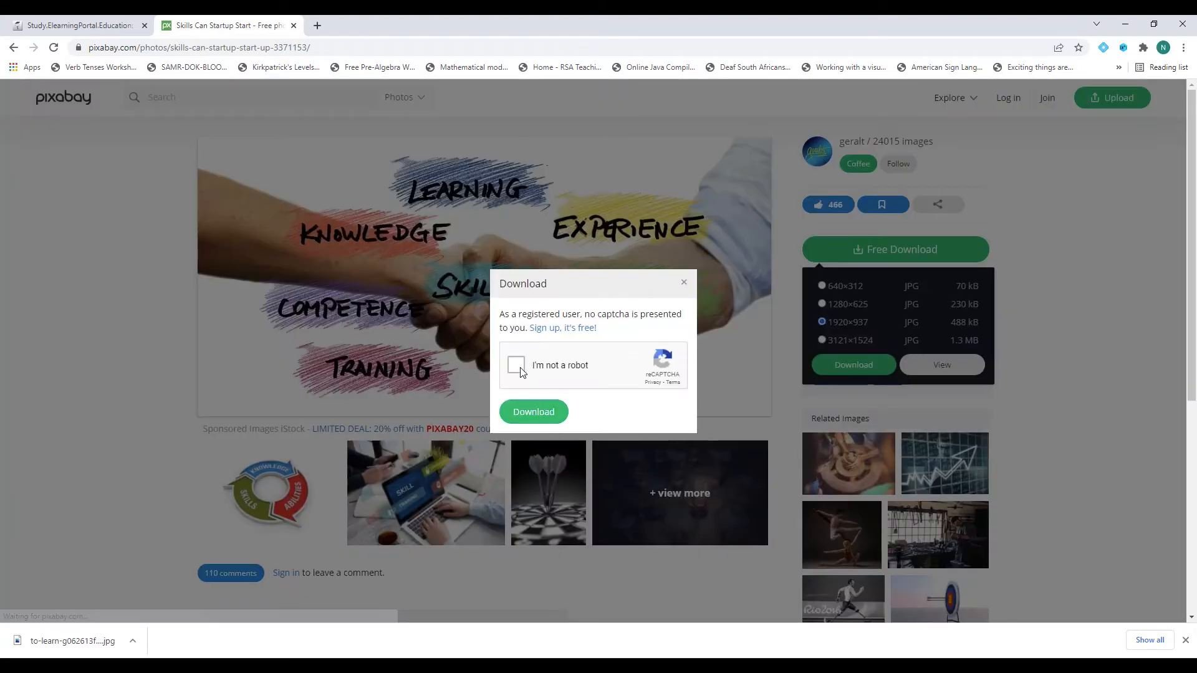
left_click(528, 411)
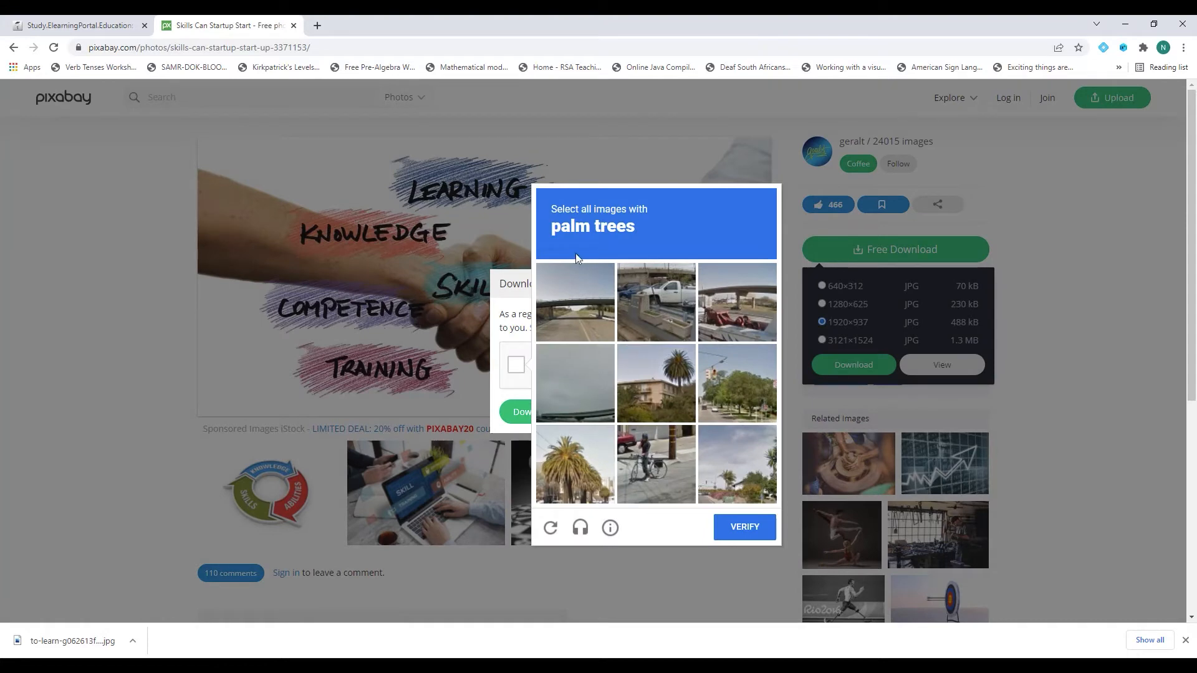
left_click(671, 383)
left_click(576, 474)
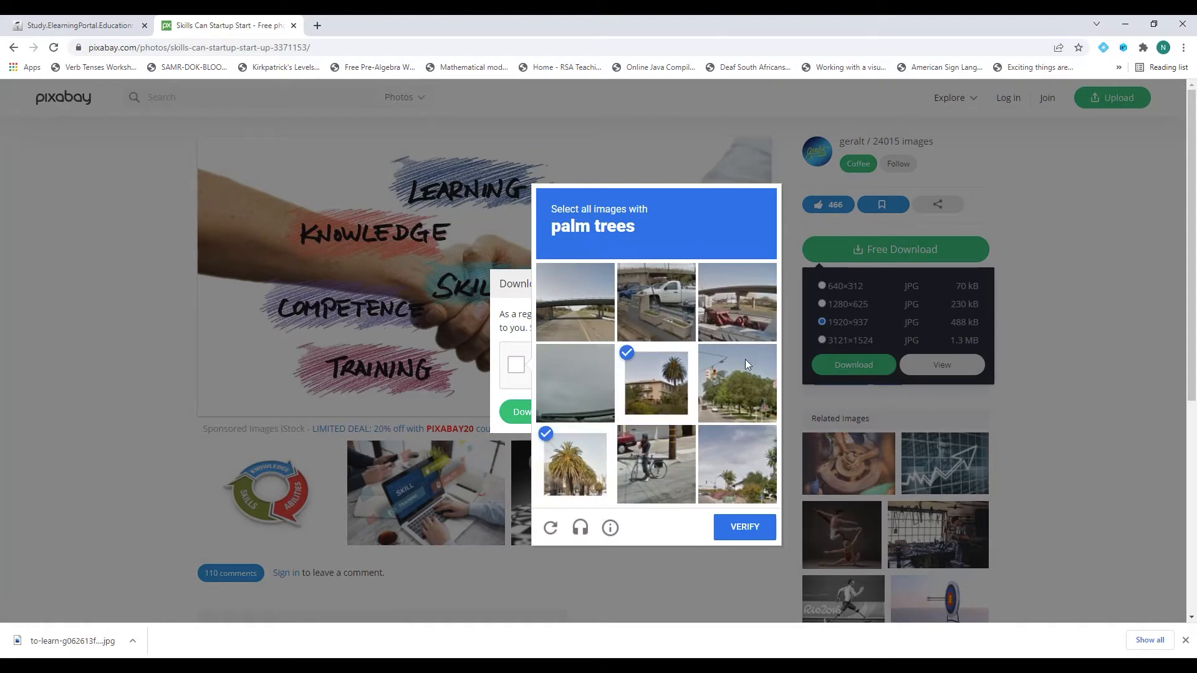
left_click(758, 472)
left_click(745, 529)
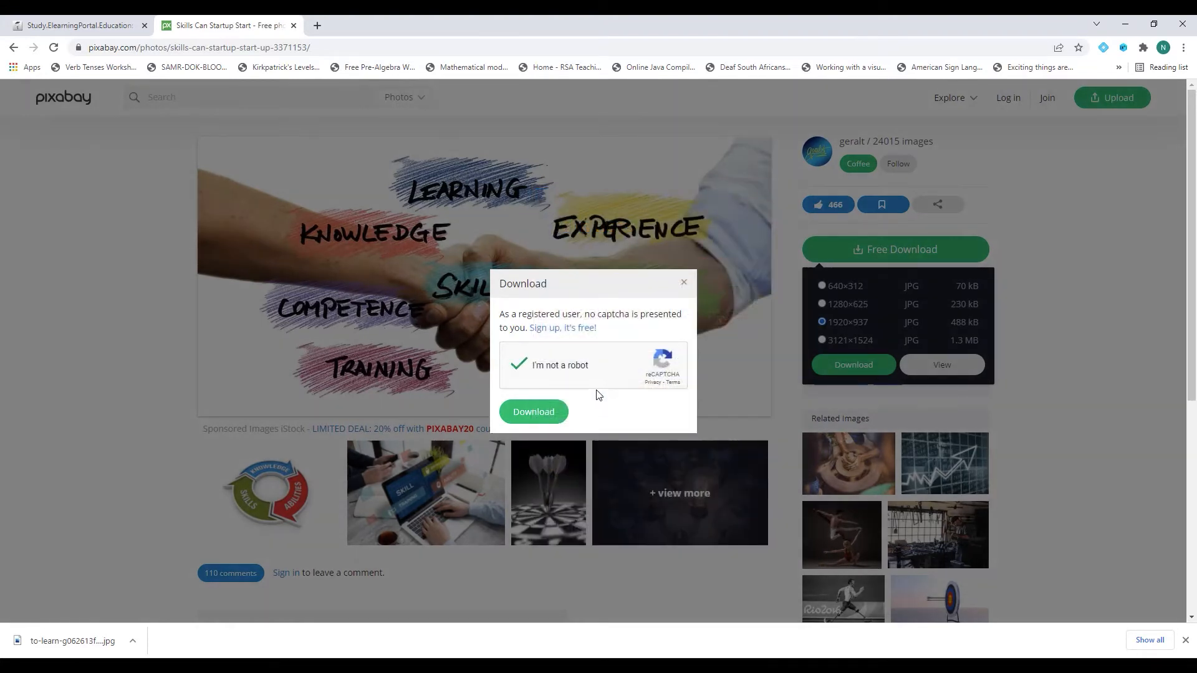
left_click(533, 411)
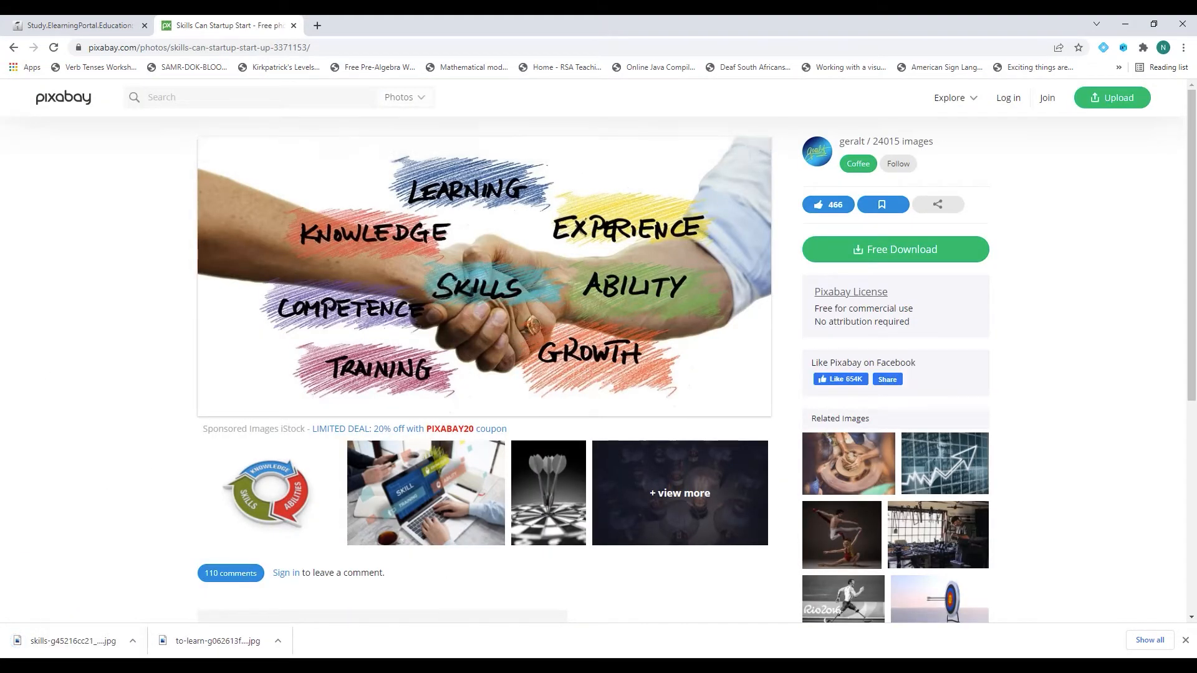
Delete the pupil photo layer from Untitled-1 and bring up the File > Open window.
left_click(475, 666)
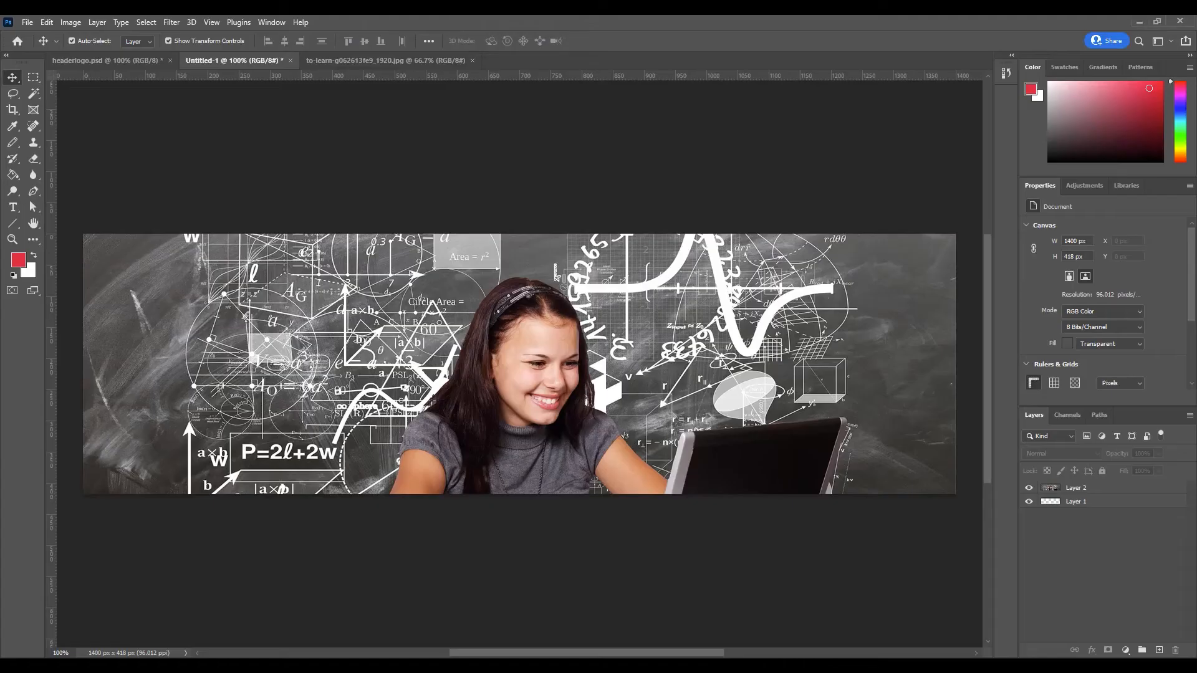
left_click(558, 364)
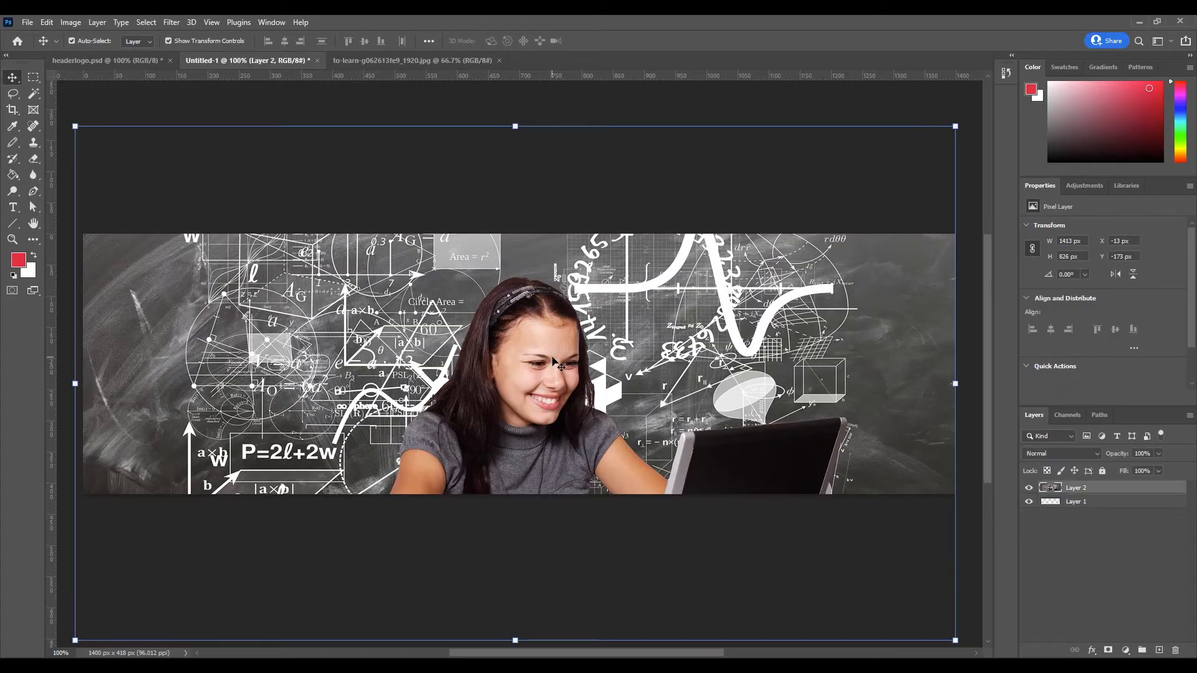
key("Delete")
left_click(27, 22)
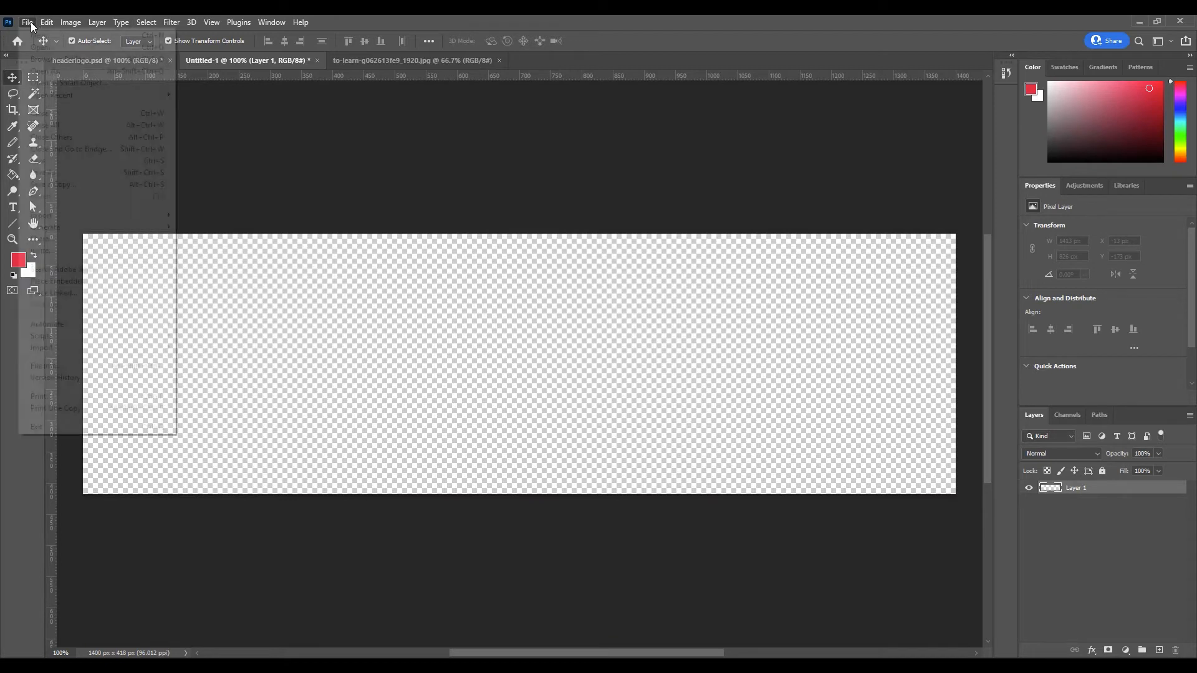
left_click(42, 47)
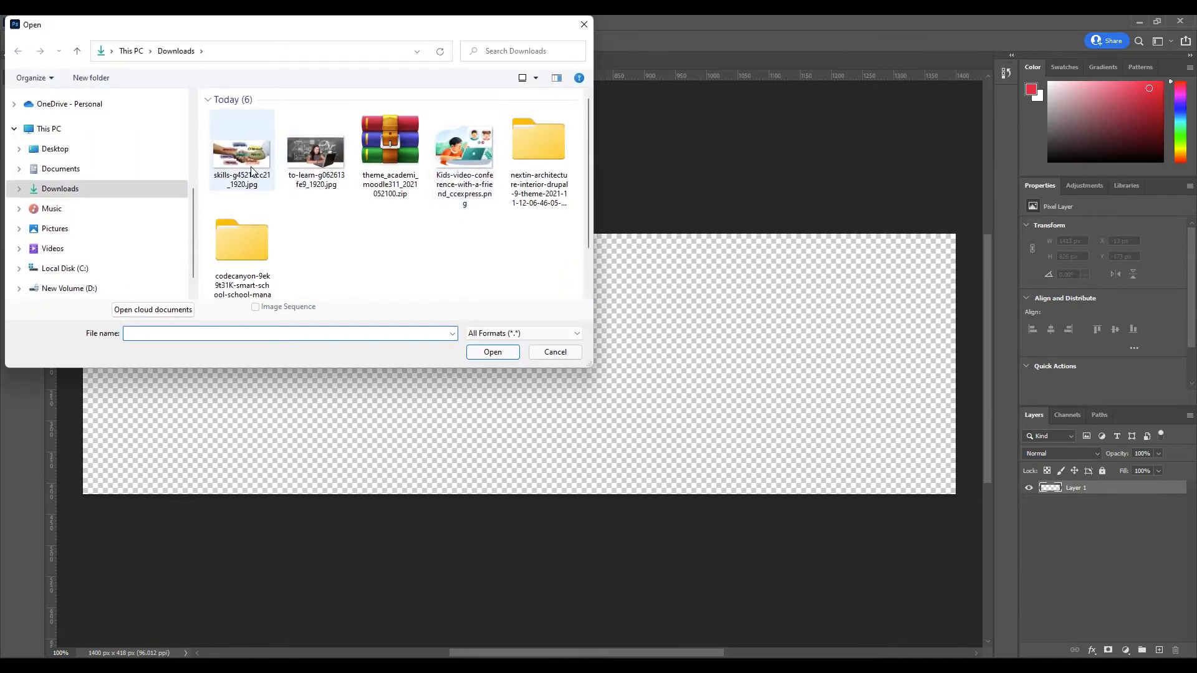
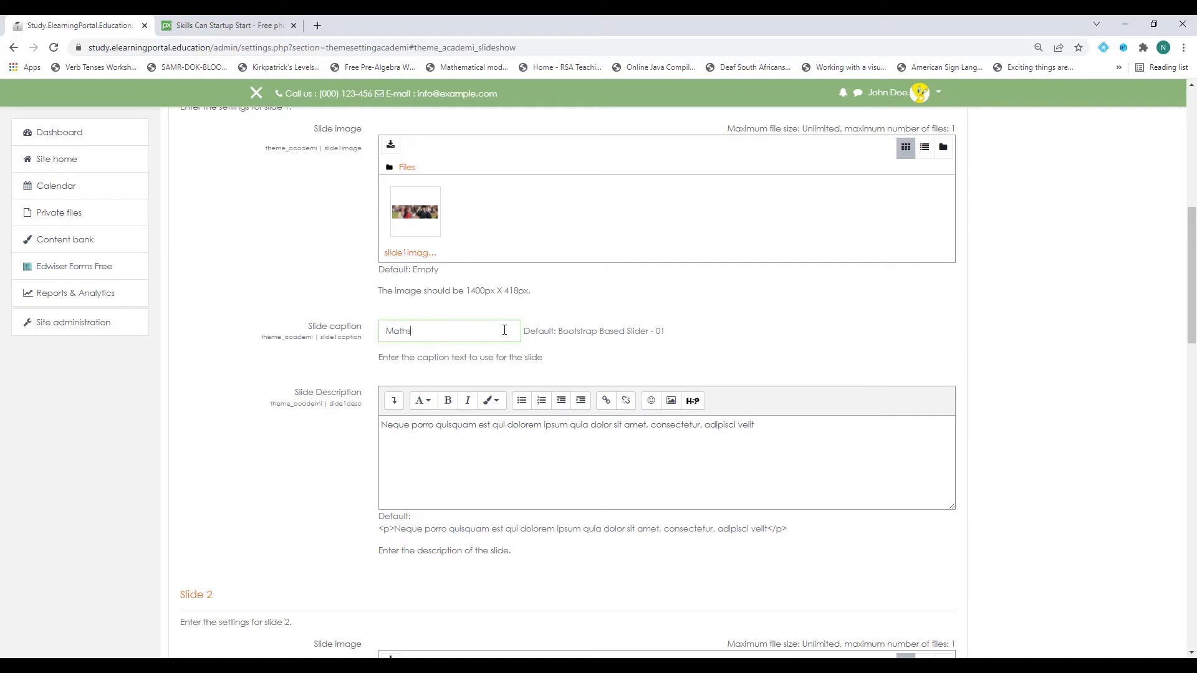
Caption slide 1 'Maths for homeschooling' and paste that caption as its description.
type("for homeschooling")
left_click_drag(382, 428, 796, 422)
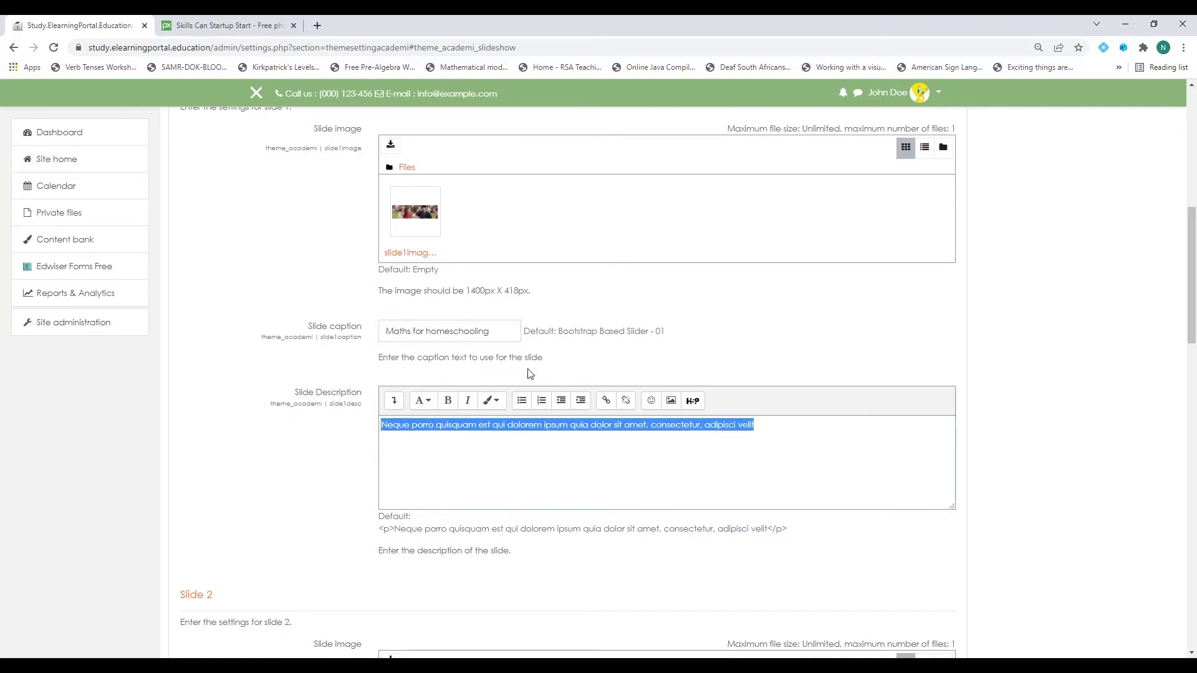
left_click_drag(374, 332, 577, 332)
key("ctrl+c")
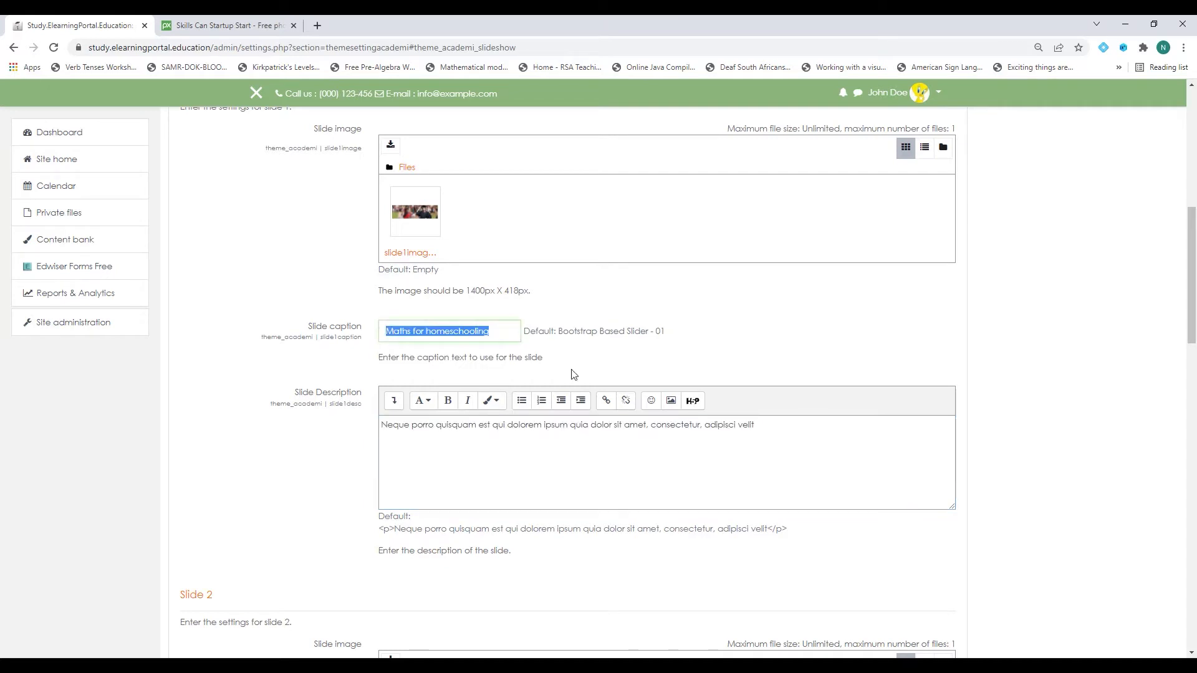
left_click_drag(383, 426, 805, 427)
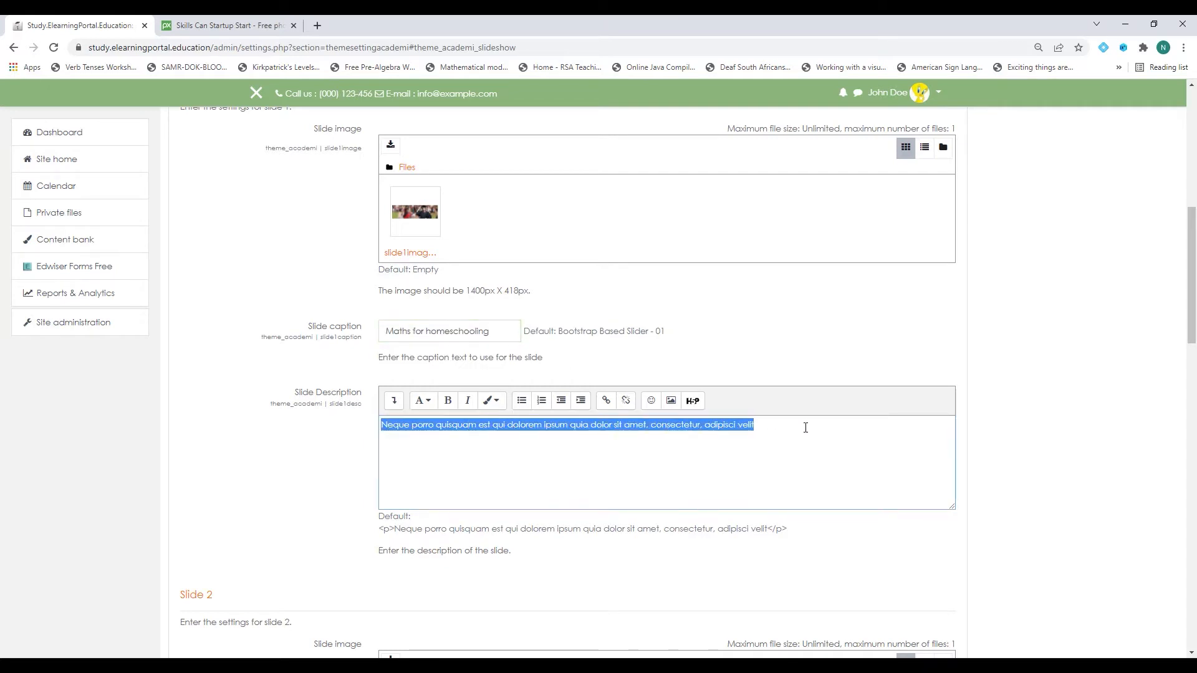
key("ctrl+v")
Caption slide 2 'Mathematics for High School Students' and reuse it as its description.
scroll(486, 418, "down", 8)
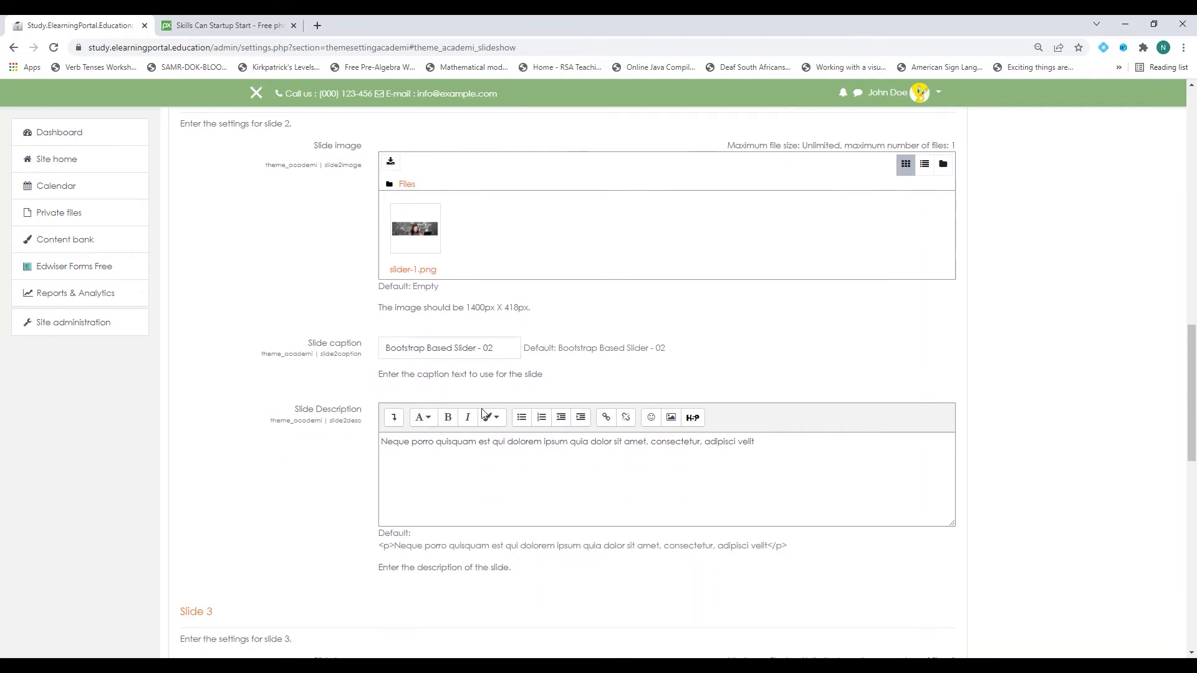
left_click_drag(495, 348, 373, 351)
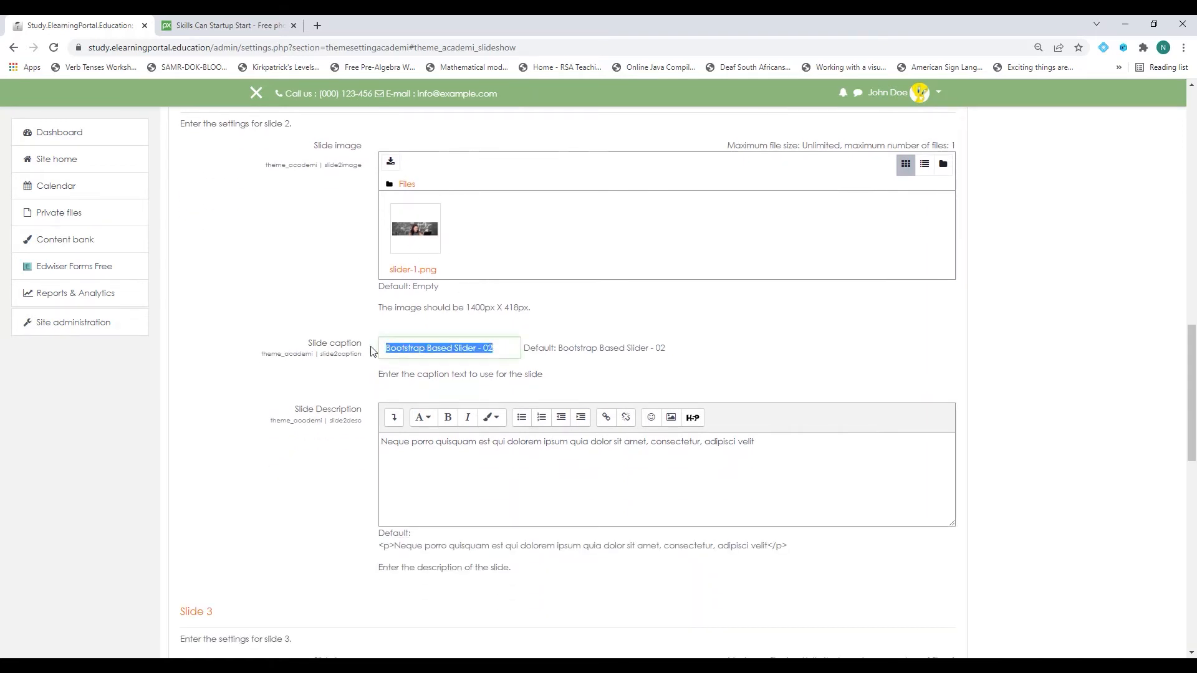
type("Mathema")
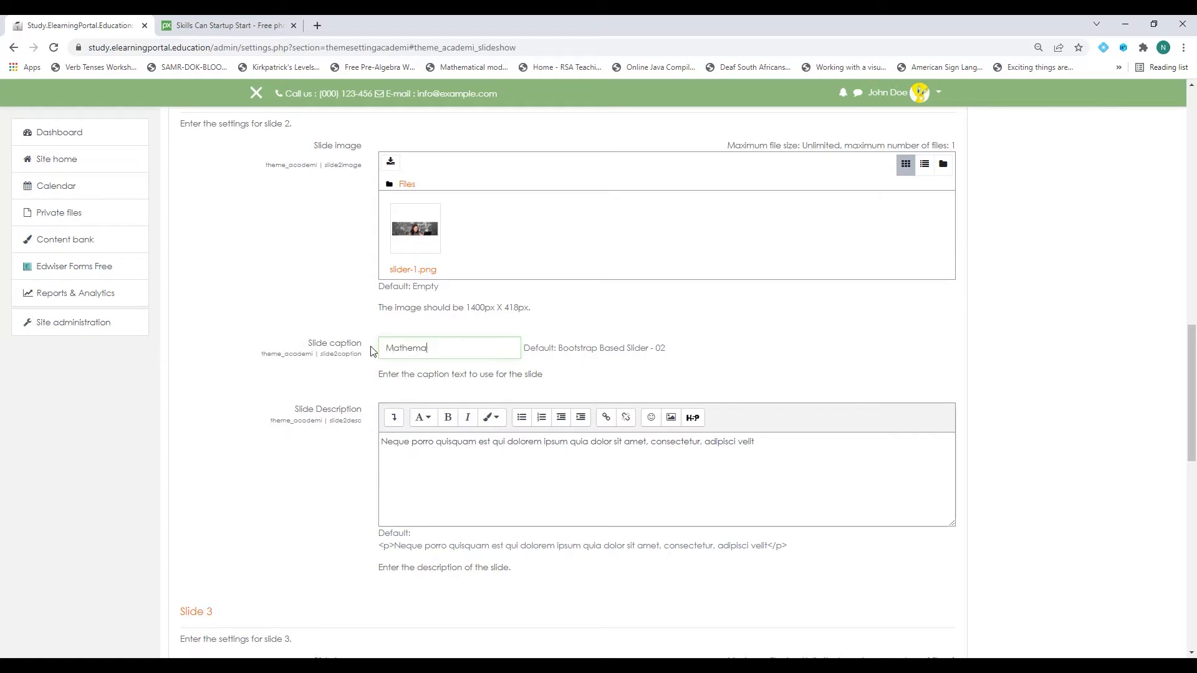
type("tics for High ")
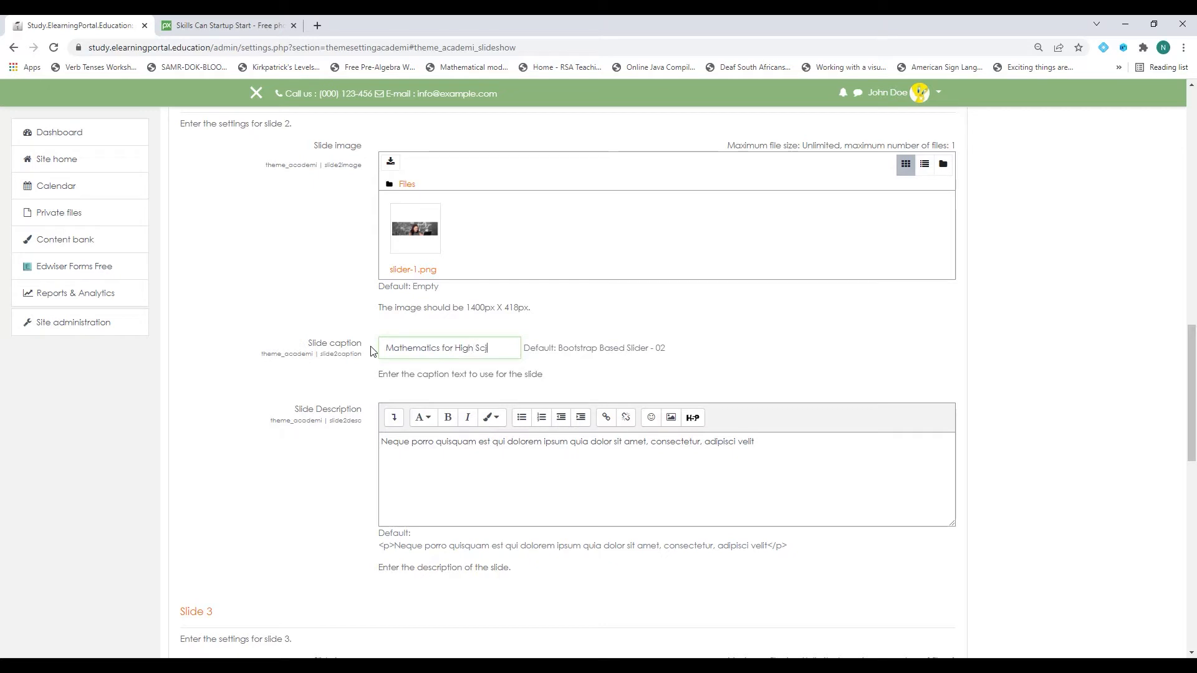
type("School Students")
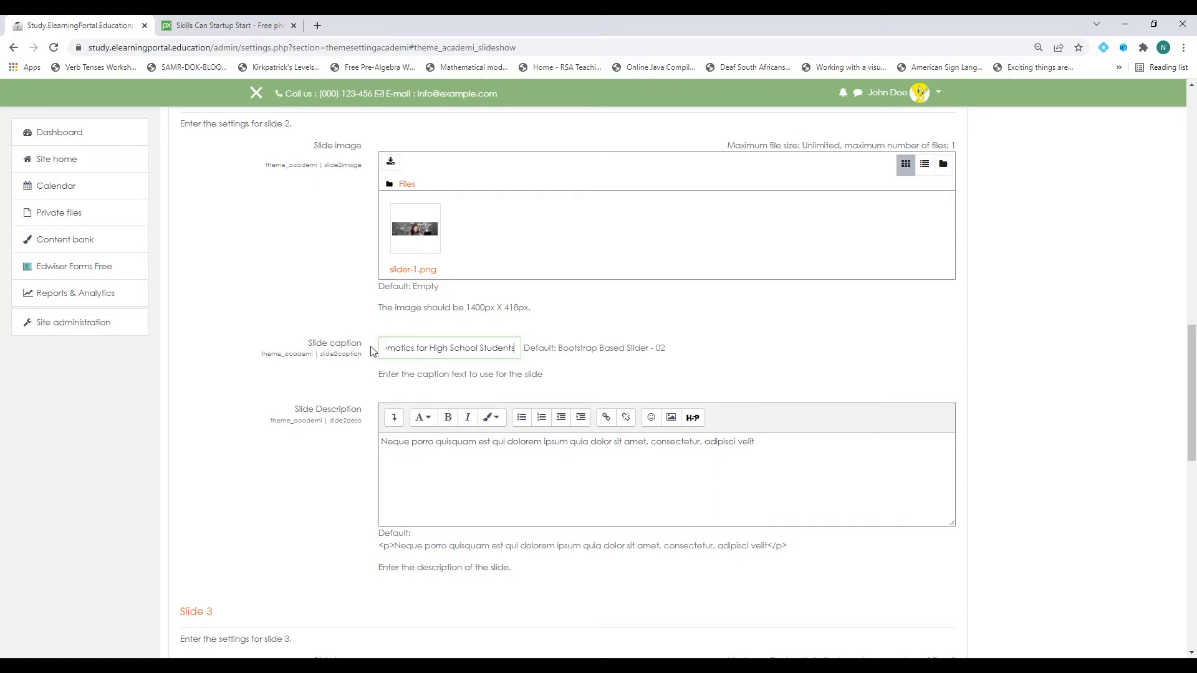
left_click_drag(514, 349, 357, 347)
key("ctrl+c")
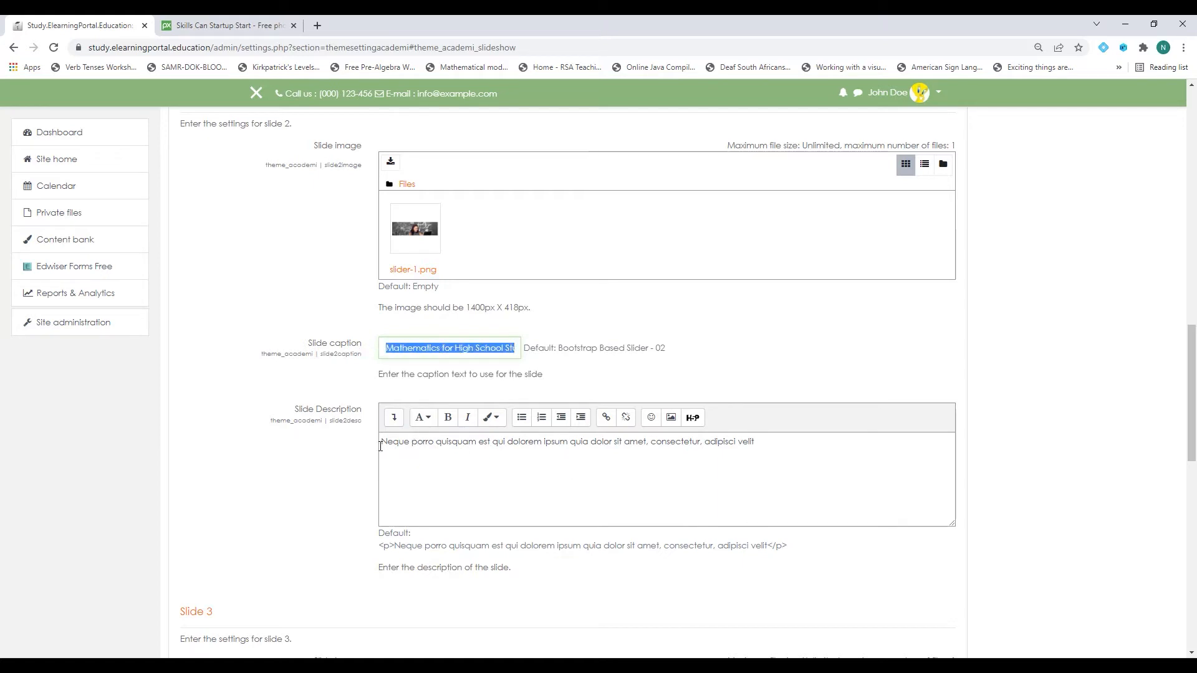
left_click_drag(380, 447, 814, 443)
key("ctrl+v")
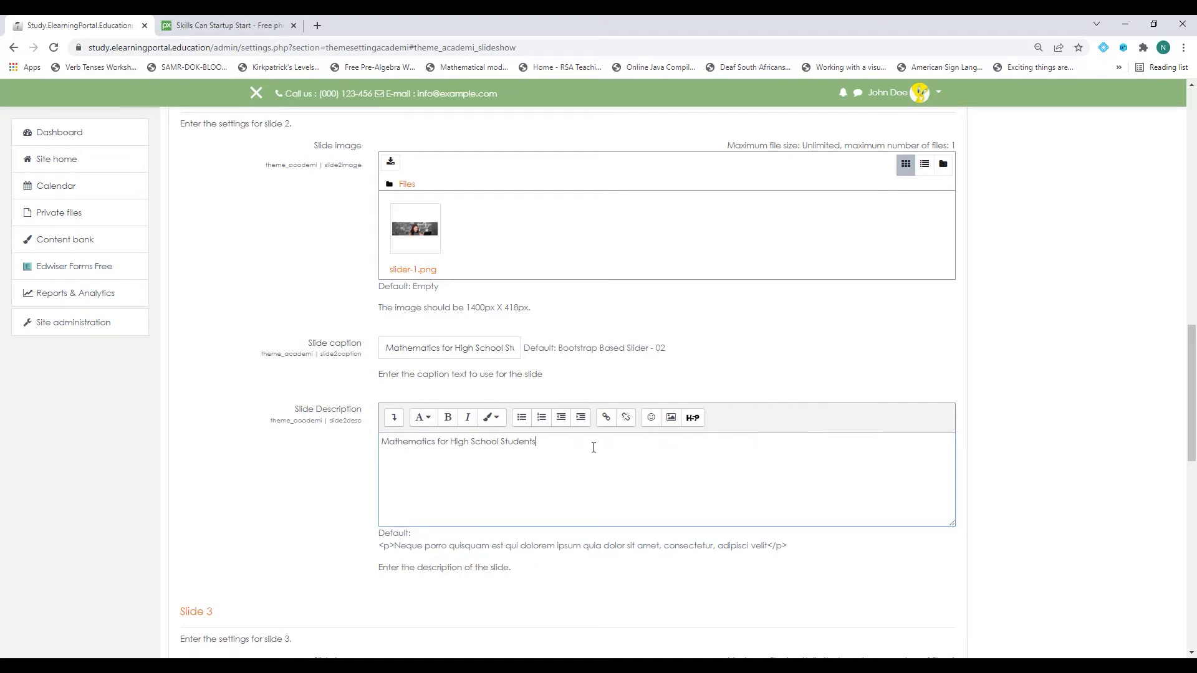
Caption and describe slide 3 'Elearning for Teachers', then save the slideshow settings.
scroll(503, 444, "down", 1)
scroll(506, 447, "down", 4)
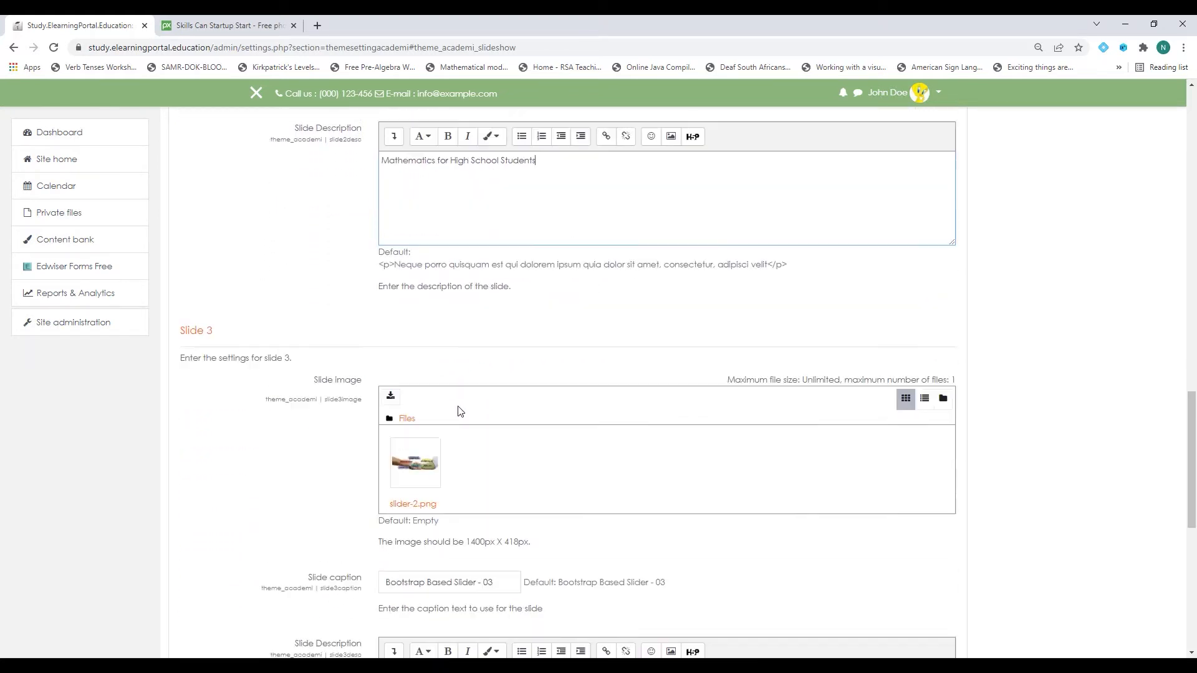
scroll(480, 275, "down", 3)
scroll(371, 411, "up", 1)
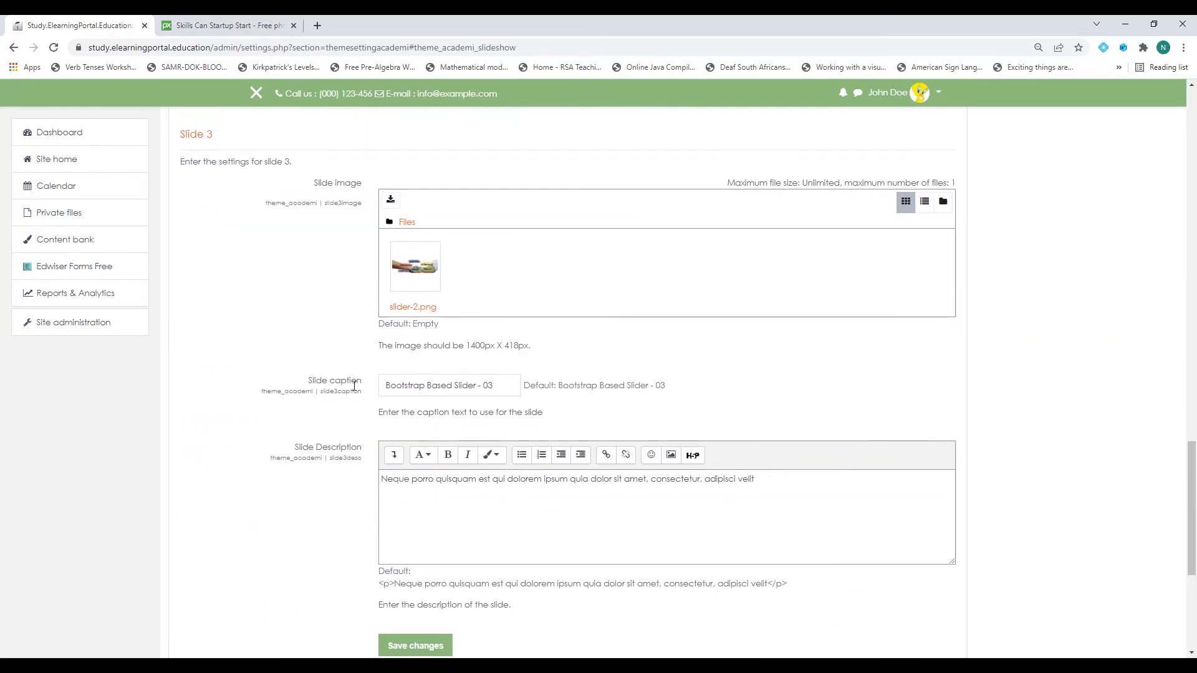
left_click_drag(383, 384, 568, 384)
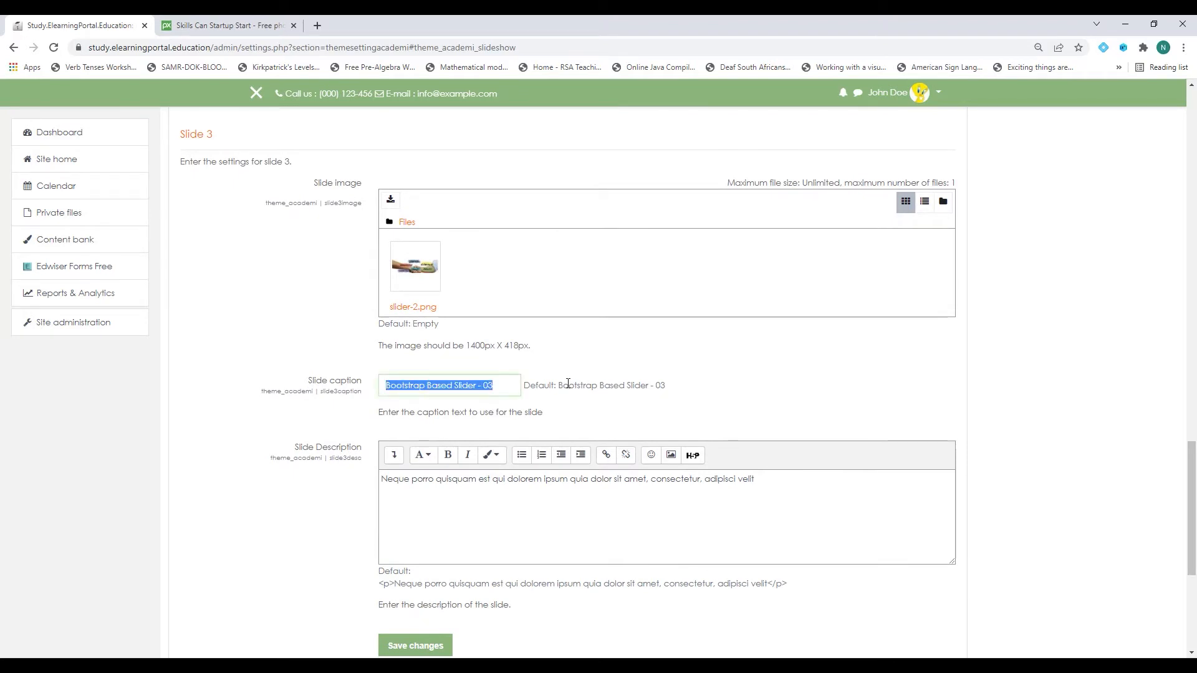
type("Elear")
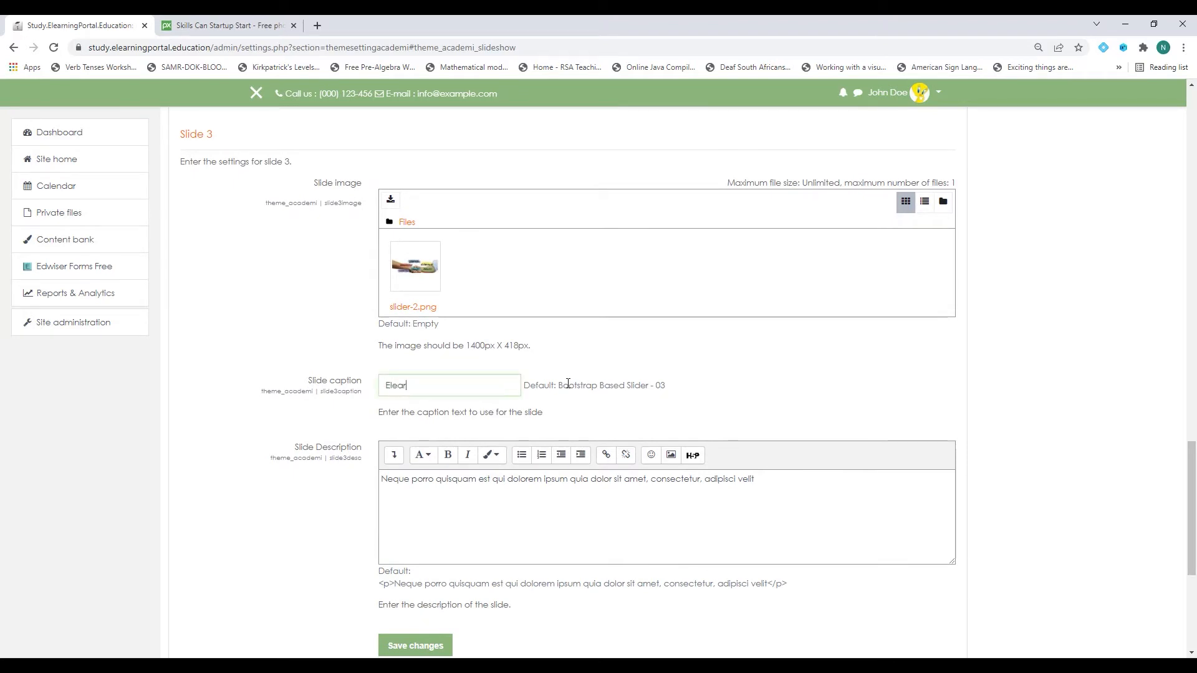
type("ning")
scroll(568, 384, "down", 1)
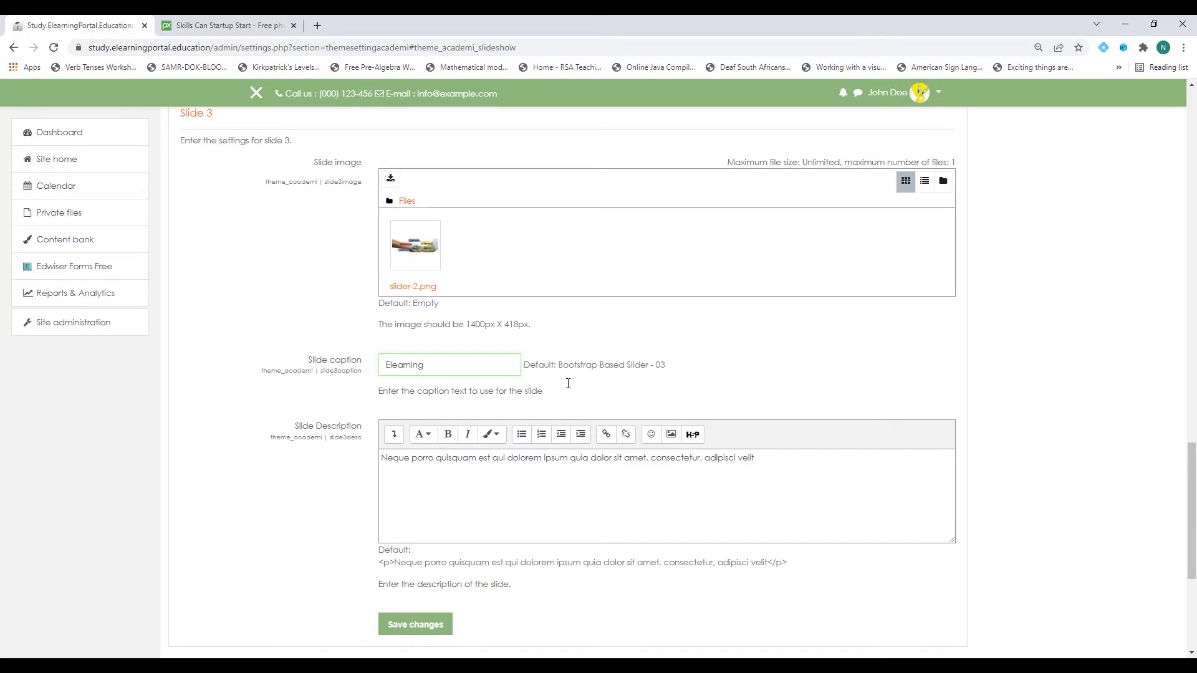
type("for Teachers")
left_click_drag(508, 368, 367, 365)
key("ctrl+c")
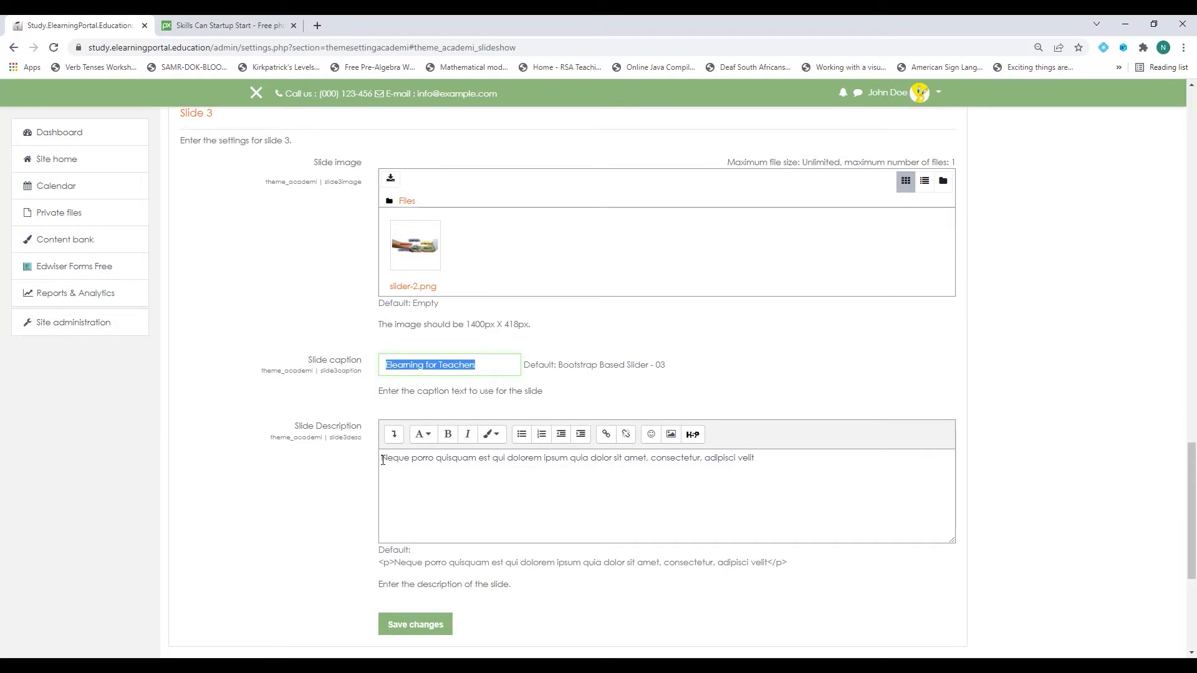
left_click_drag(380, 459, 853, 476)
key("ctrl+v")
left_click(434, 625)
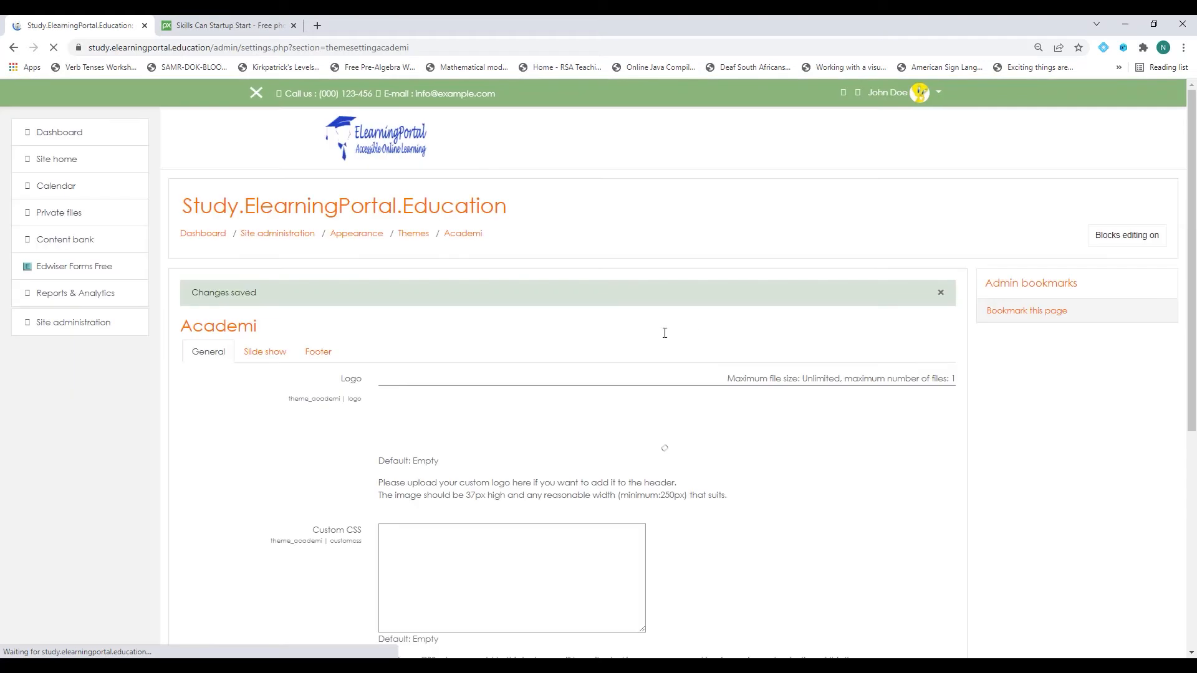
Cycle the site home banner through all three captioned slides, then go to Site administration.
left_click(61, 162)
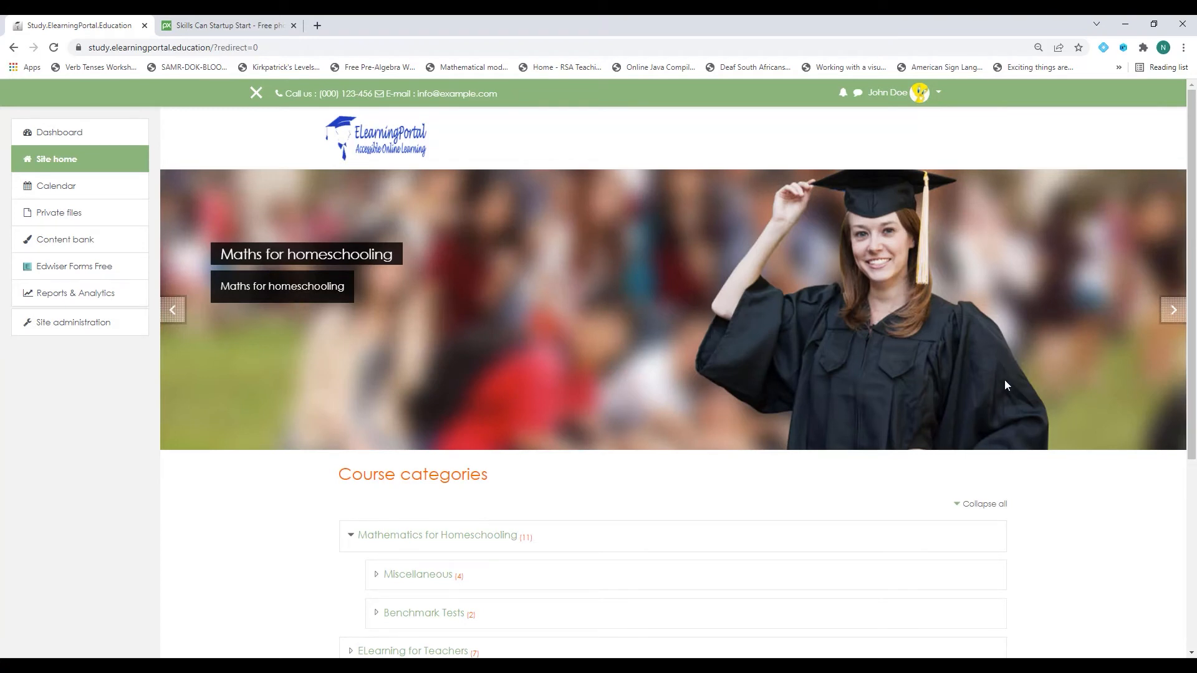
left_click(1174, 312)
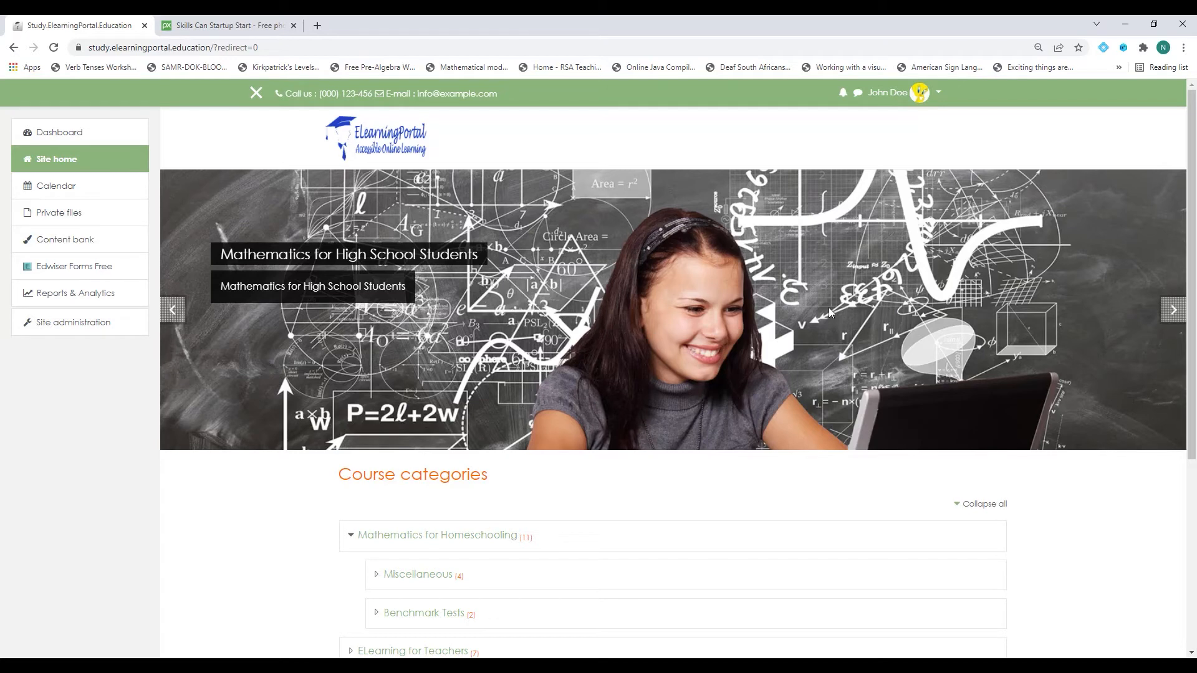
left_click(1175, 314)
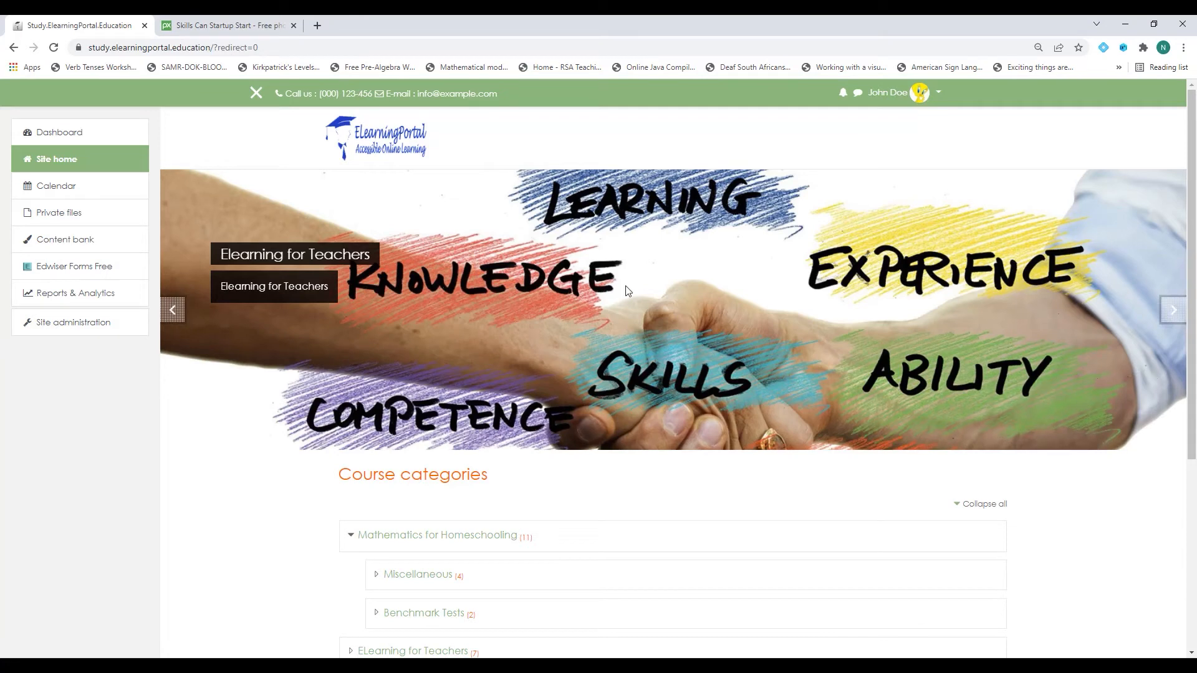
scroll(530, 315, "down", 4)
scroll(569, 393, "up", 3)
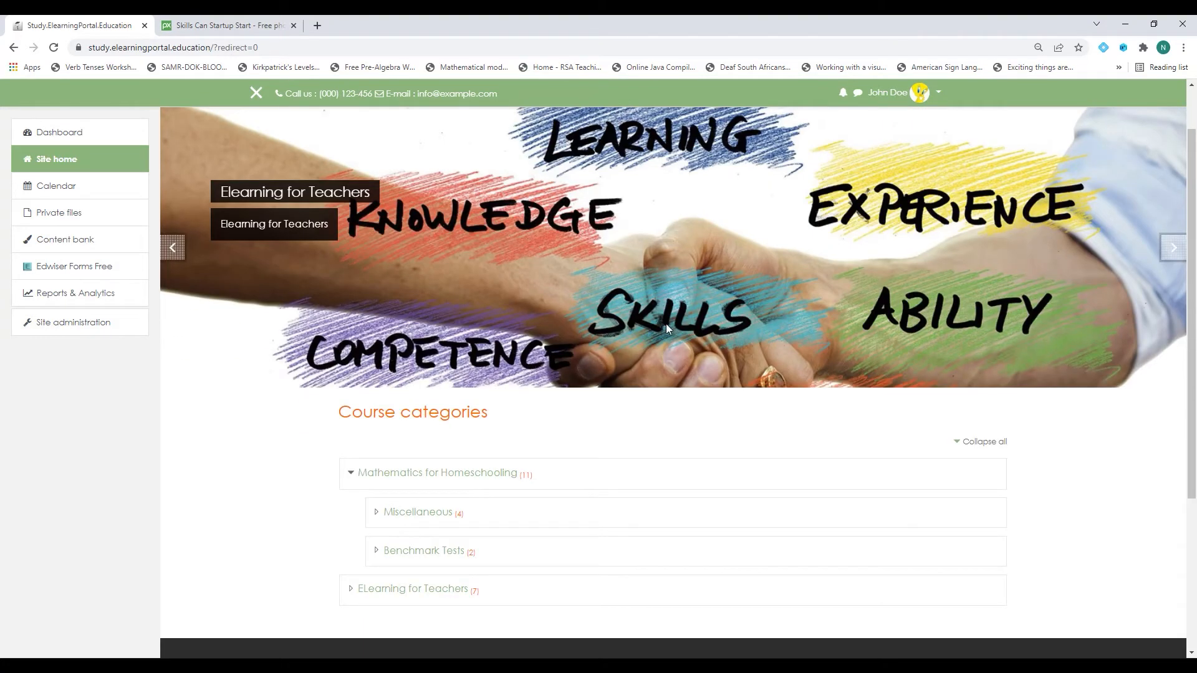
left_click(174, 252)
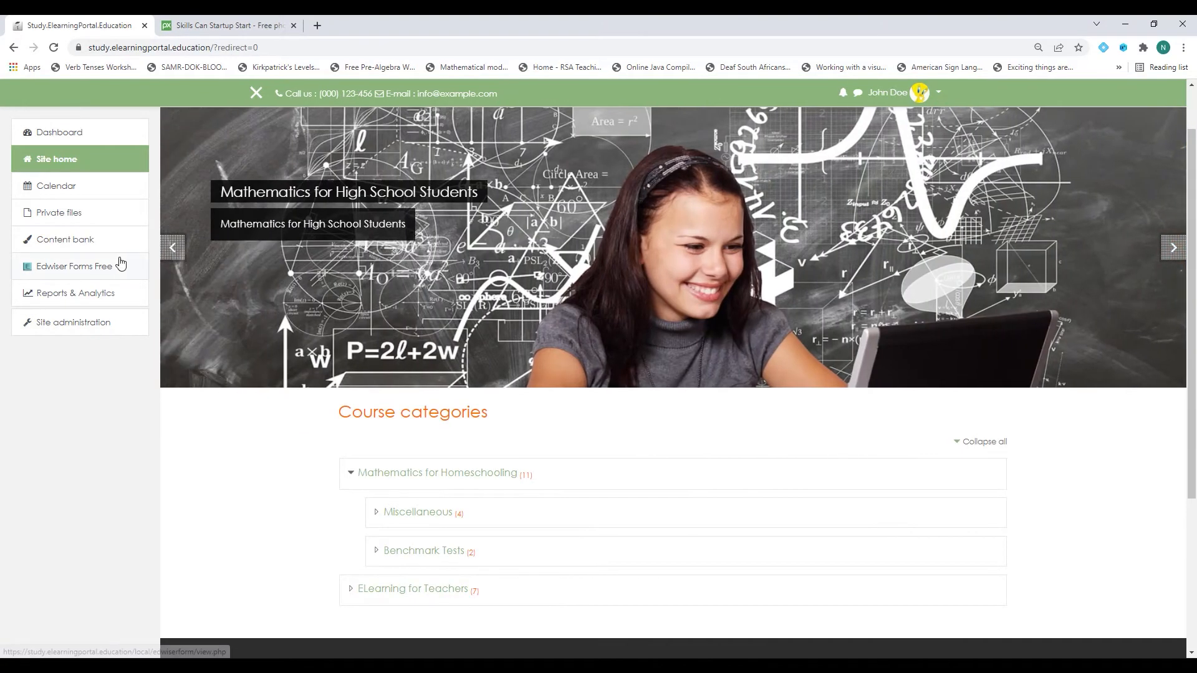
left_click(174, 255)
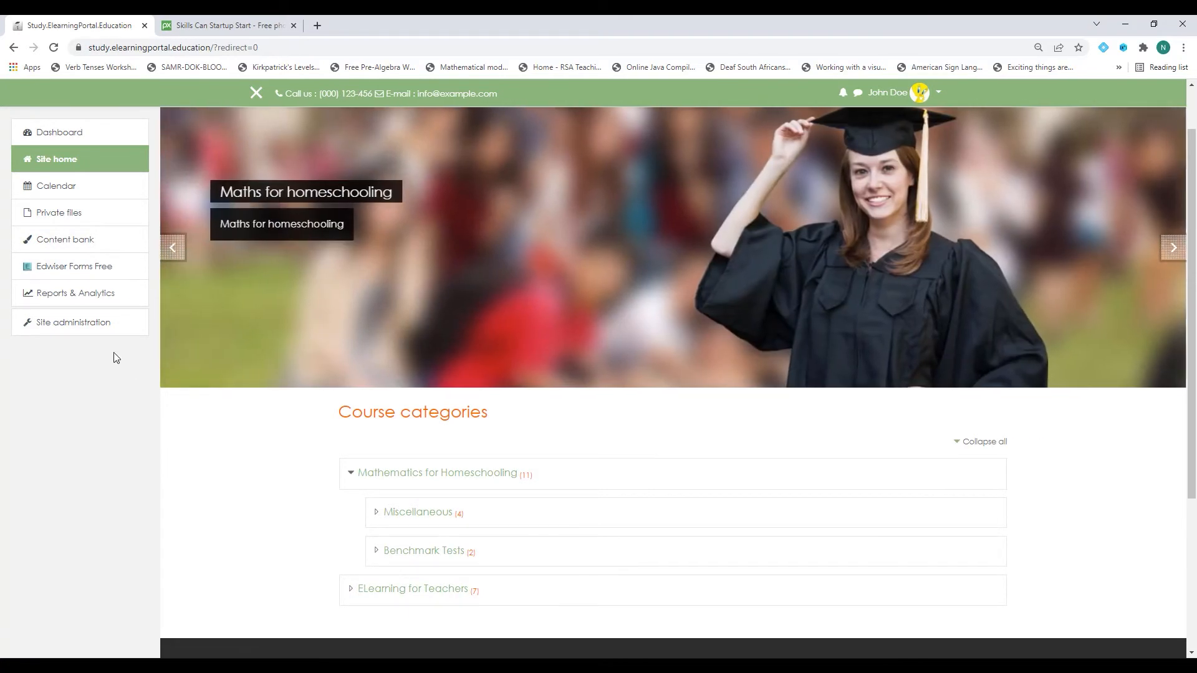
left_click(84, 330)
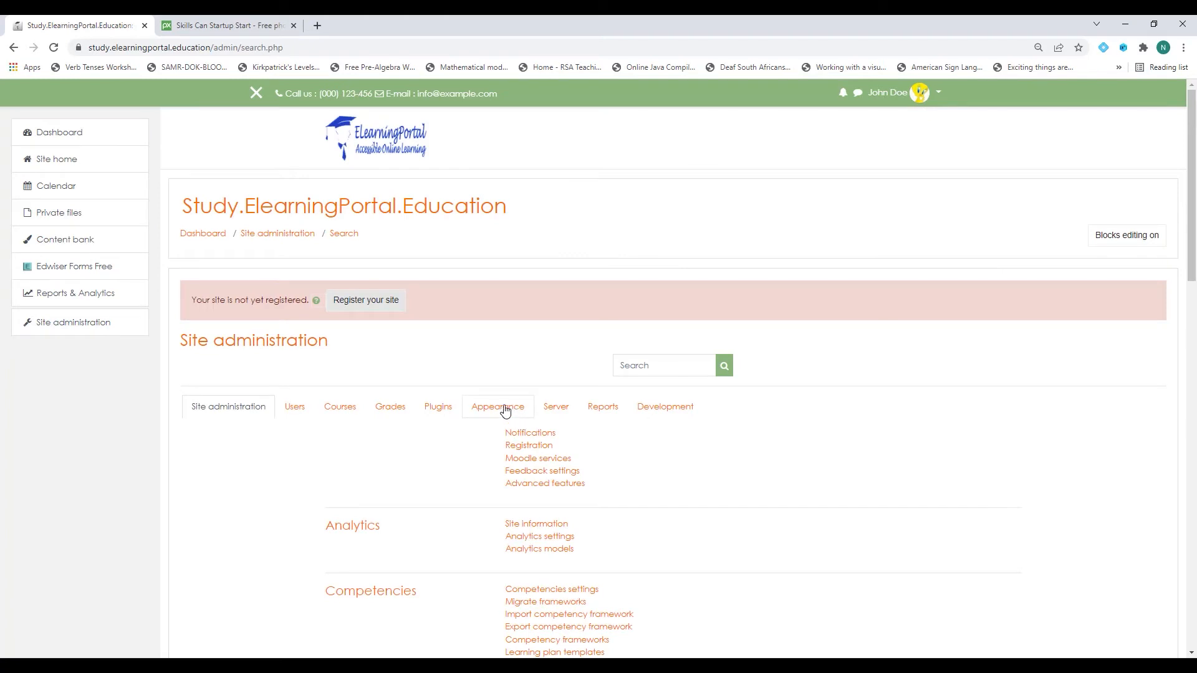
In Academi footer settings, replace the footnote with 'This is an accessible online learning platform.'.
left_click(505, 409)
scroll(452, 447, "down", 6)
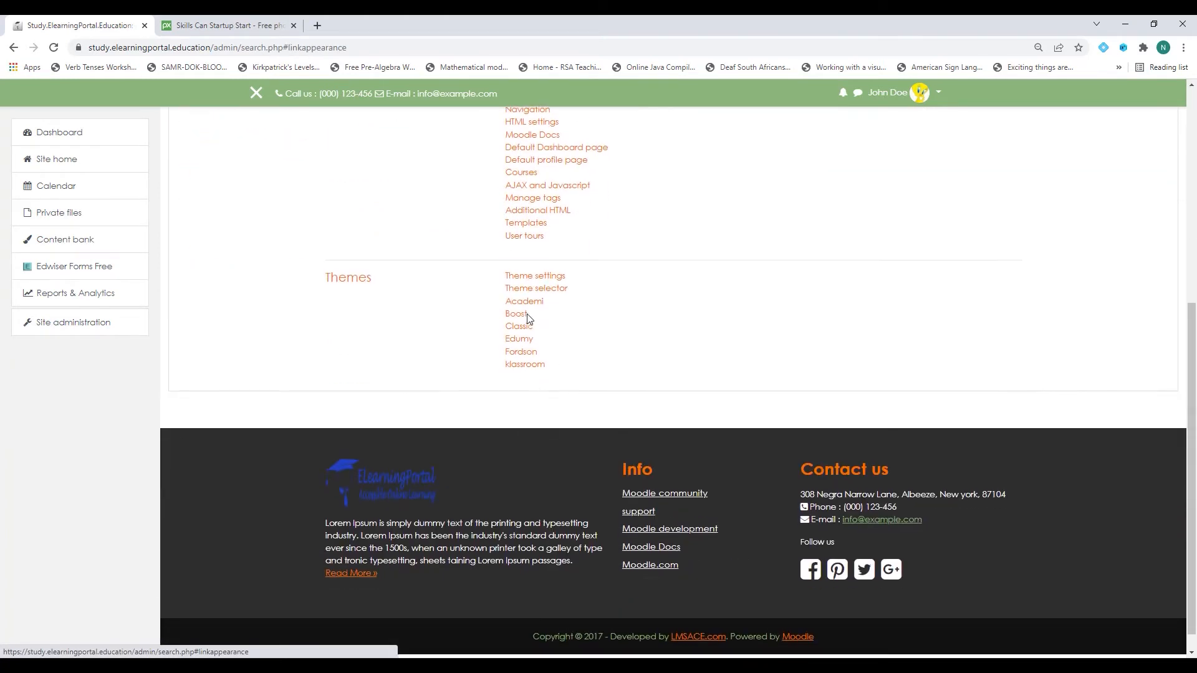
left_click(525, 302)
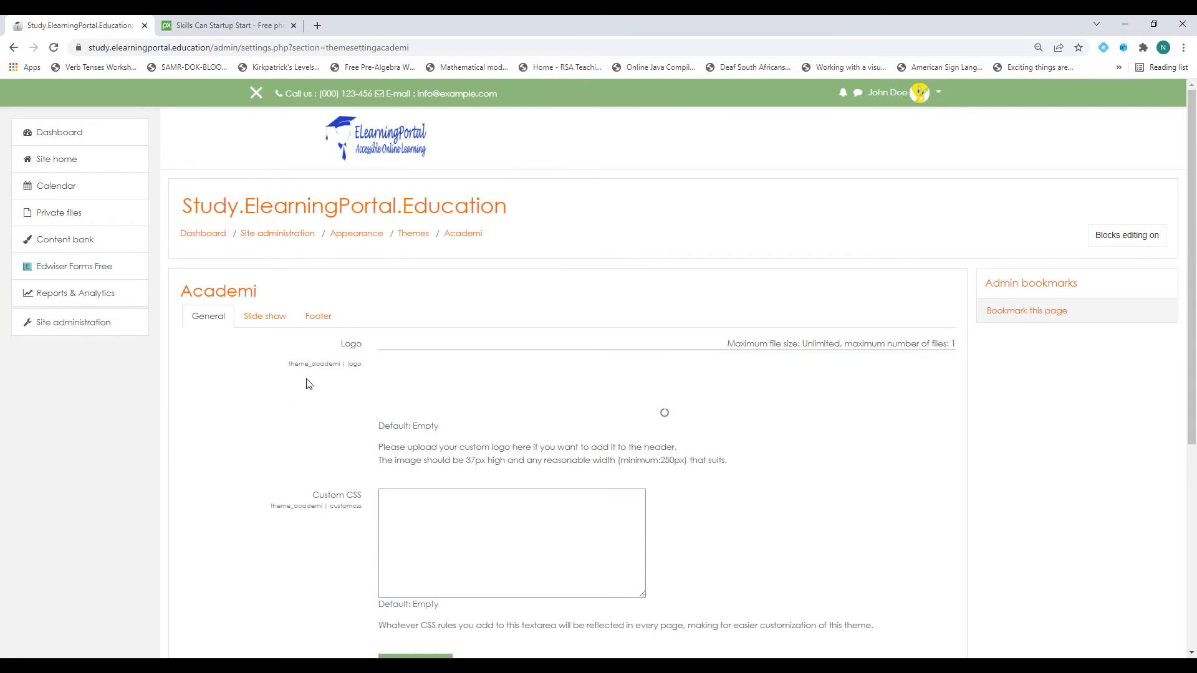
left_click(318, 317)
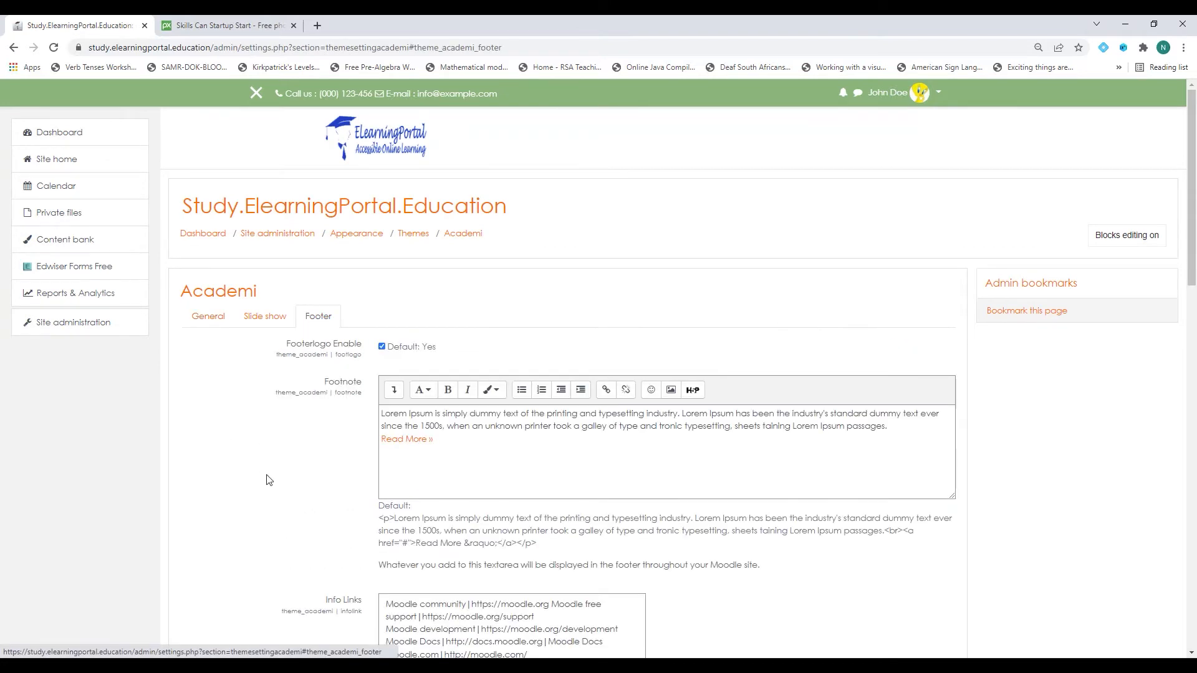
scroll(268, 480, "down", 20)
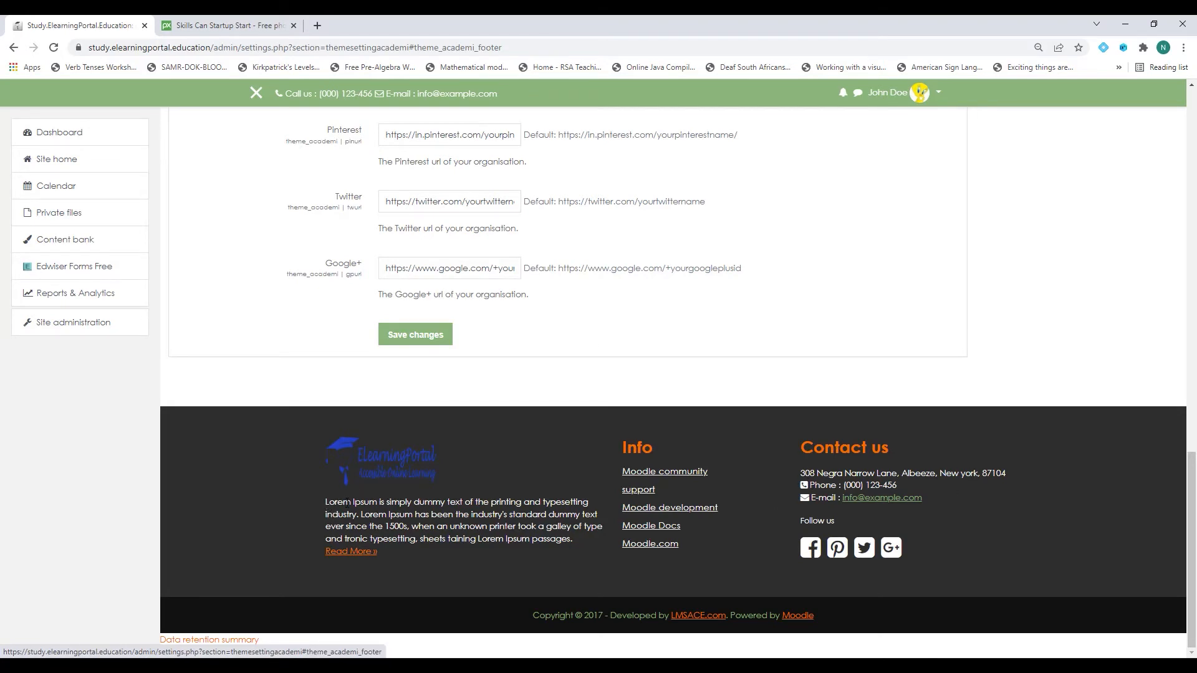
scroll(324, 449, "up", 20)
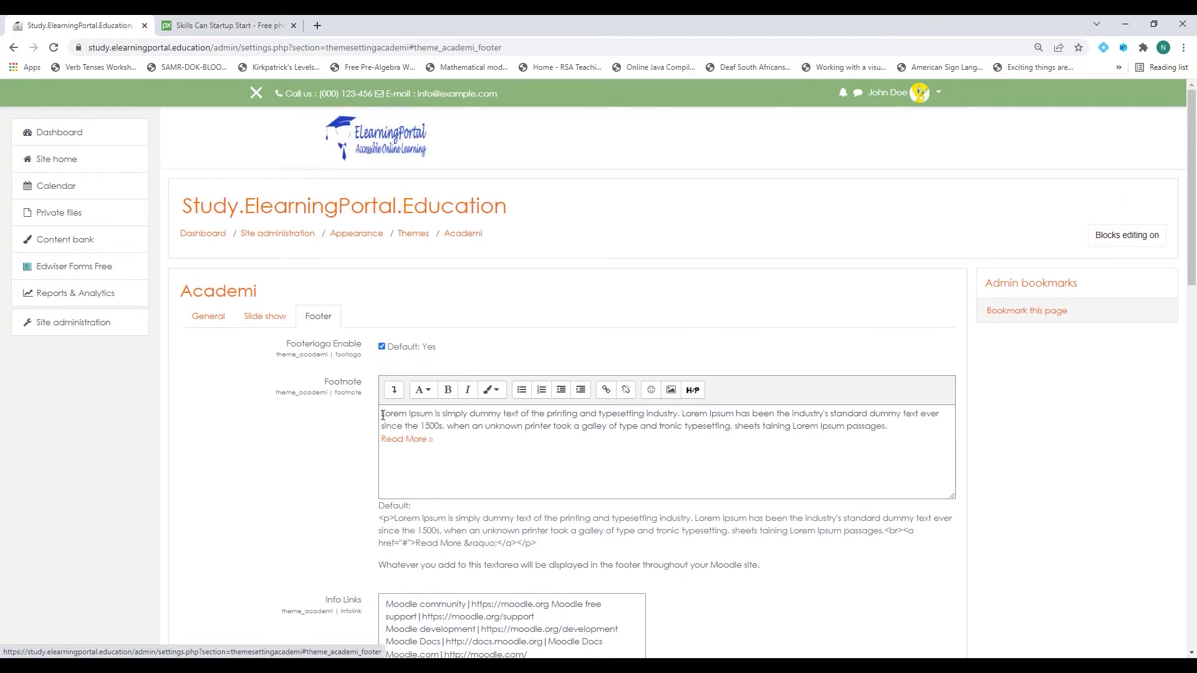
key("ctrl+a")
key("Delete")
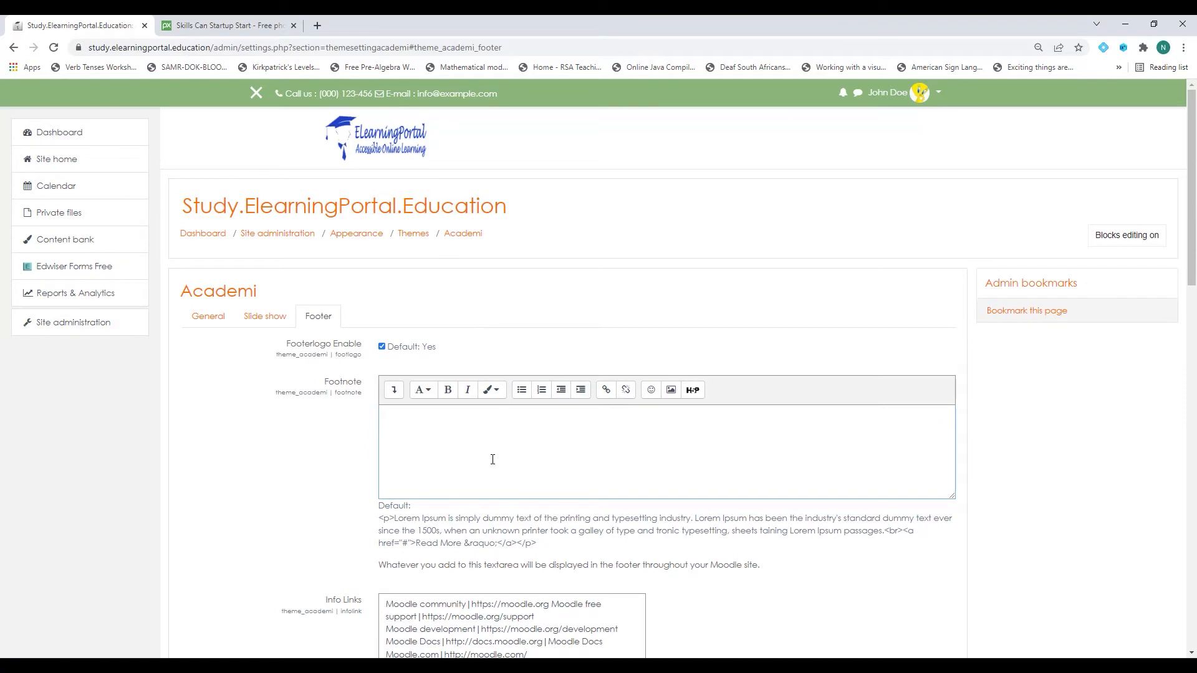
type("This is an accessible online learning platform.")
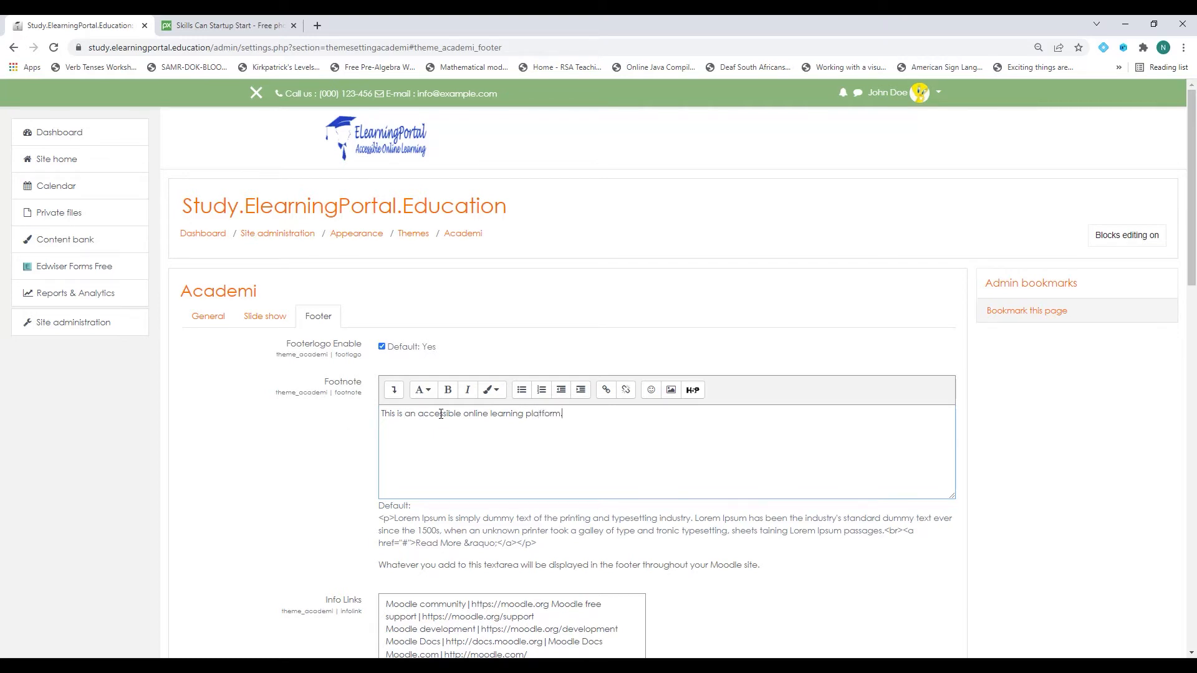
Delete all Info Links and shorten the copyright to '&copy; 2022' without developer credits.
scroll(222, 347, "down", 4)
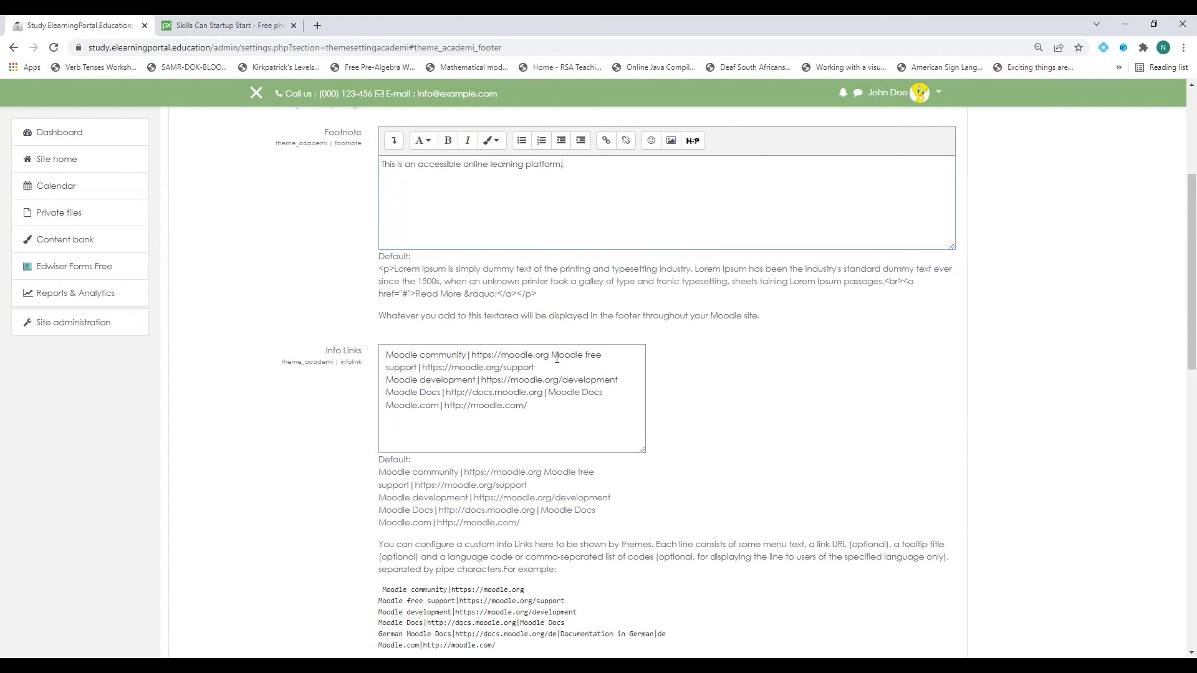
left_click_drag(386, 355, 538, 409)
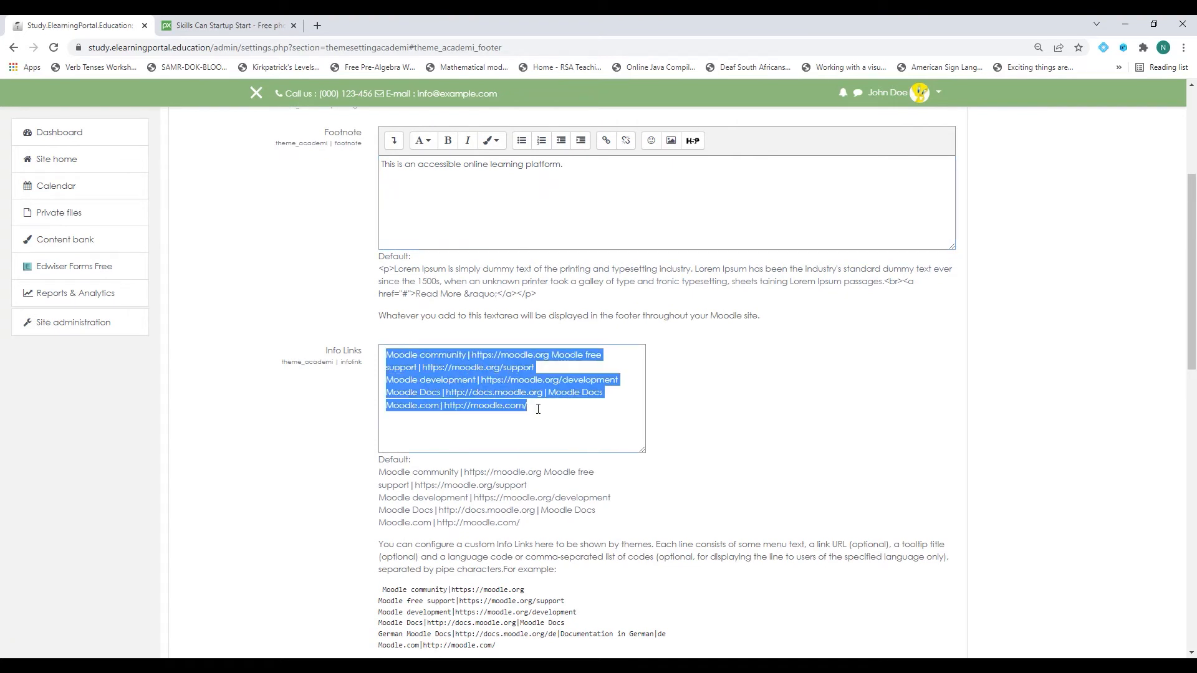
key("BackSpace")
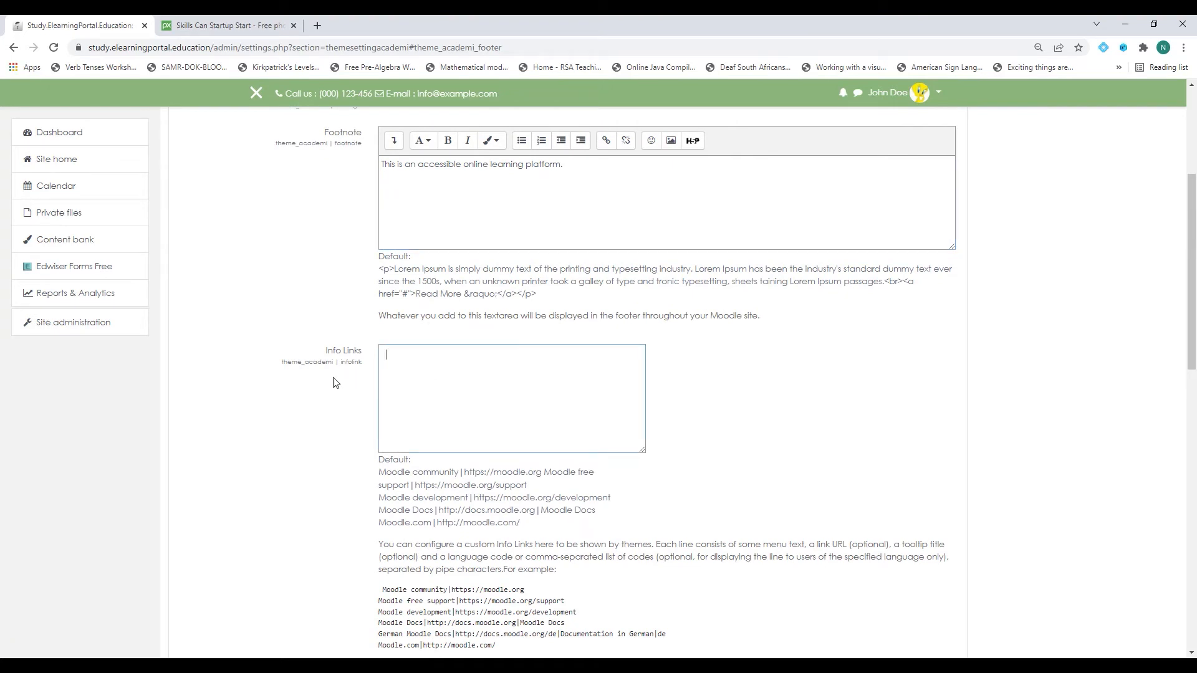
scroll(319, 386, "down", 5)
scroll(321, 386, "down", 1)
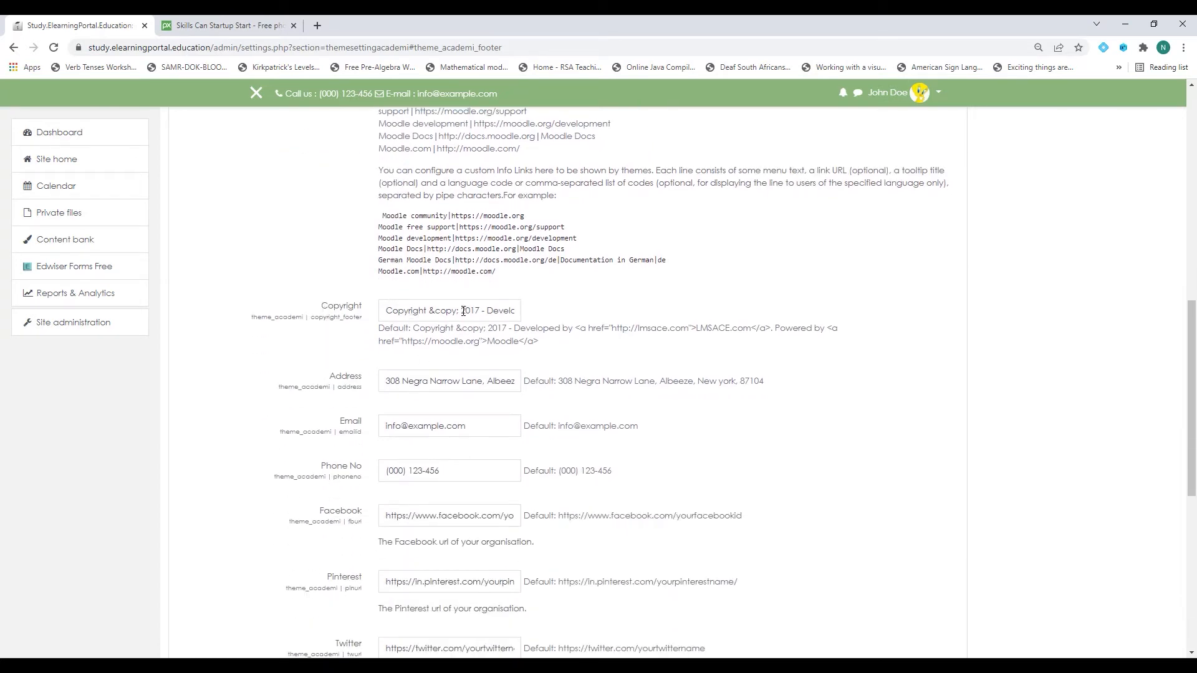
left_click_drag(461, 311, 478, 311)
type("2022")
left_click_drag(495, 311, 730, 316)
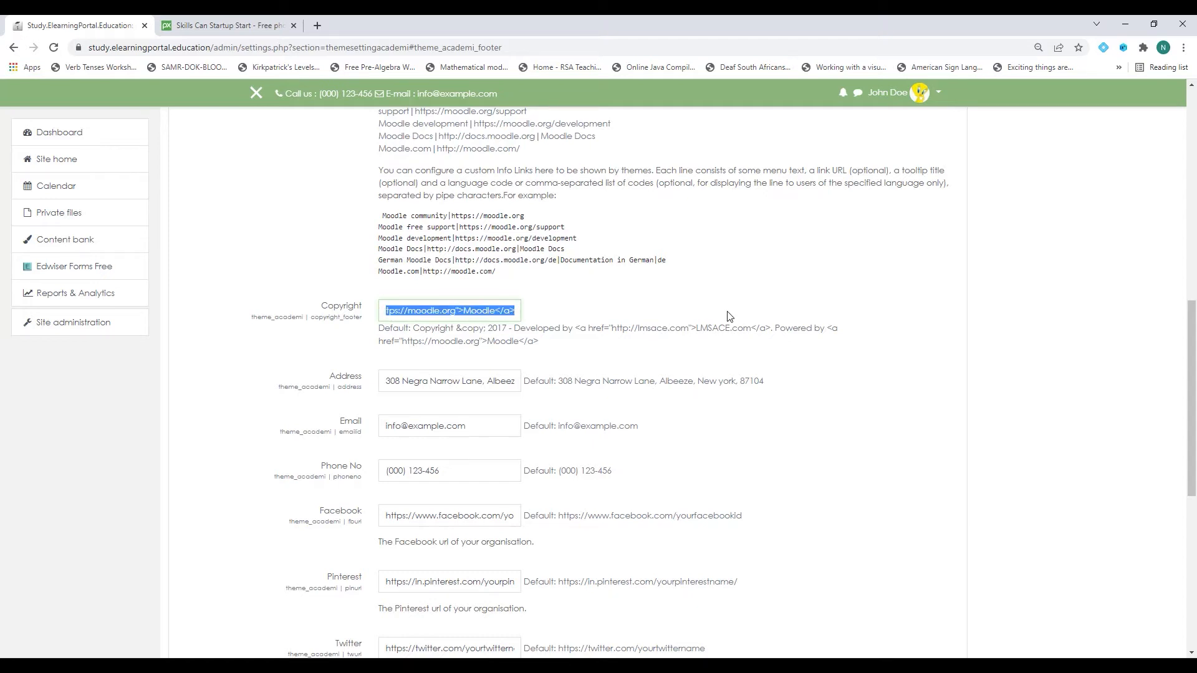
key("BackSpace")
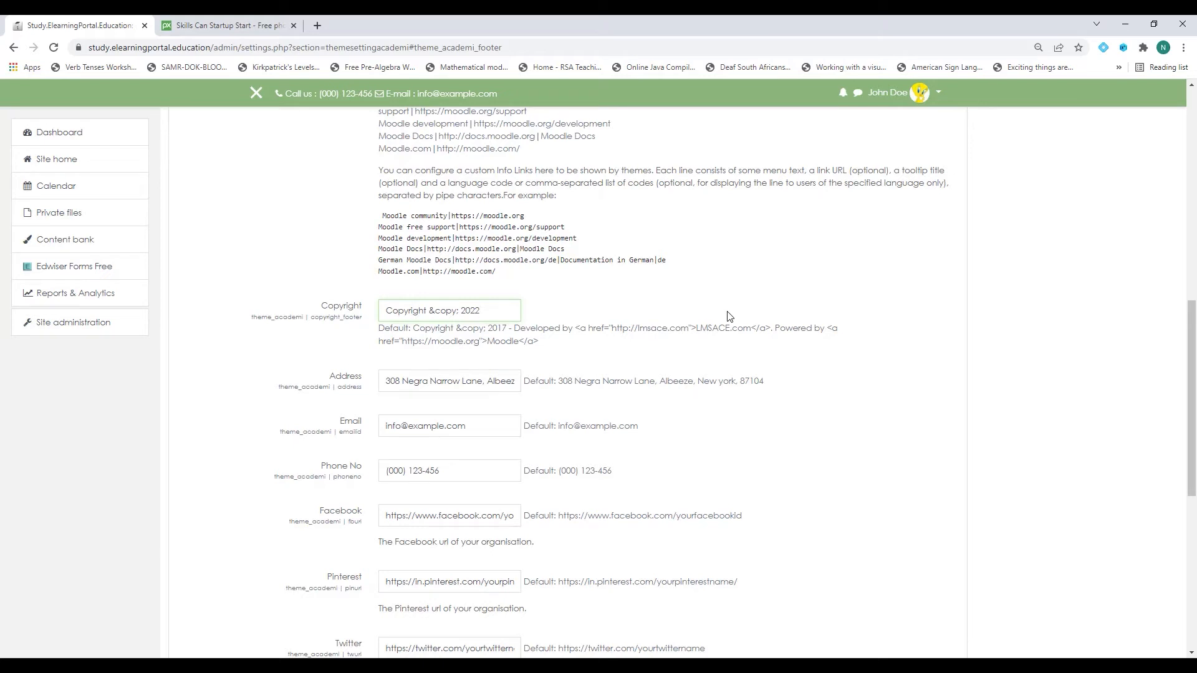
scroll(394, 275, "down", 2)
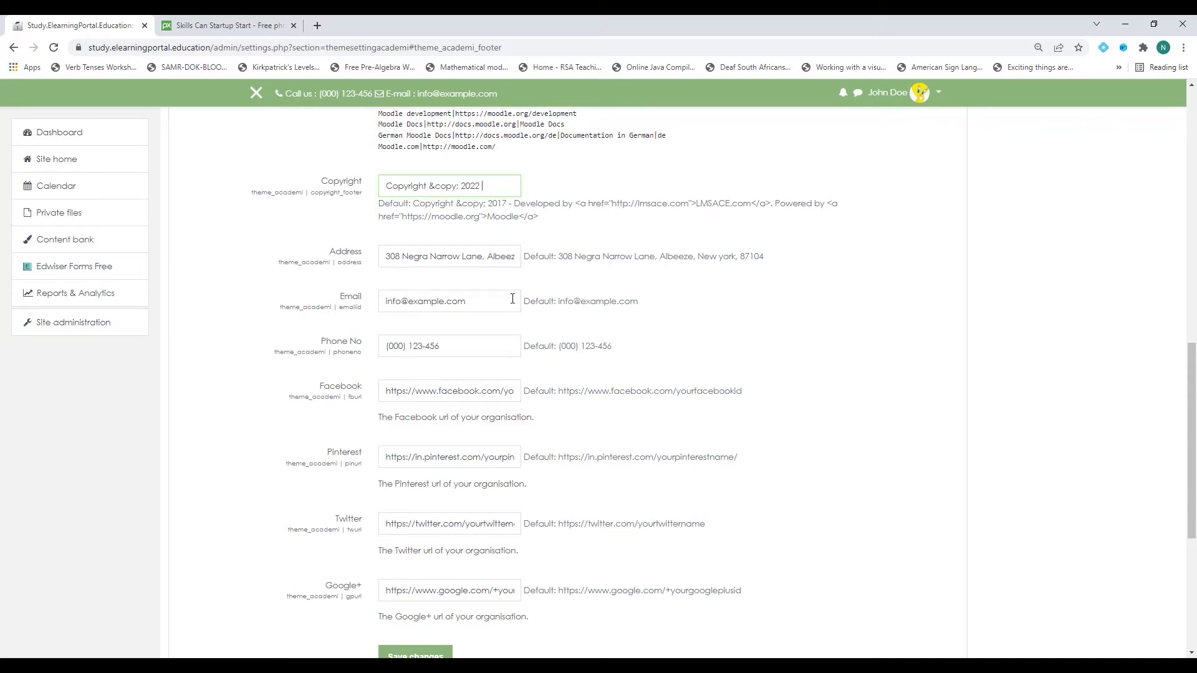
scroll(483, 274, "down", 2)
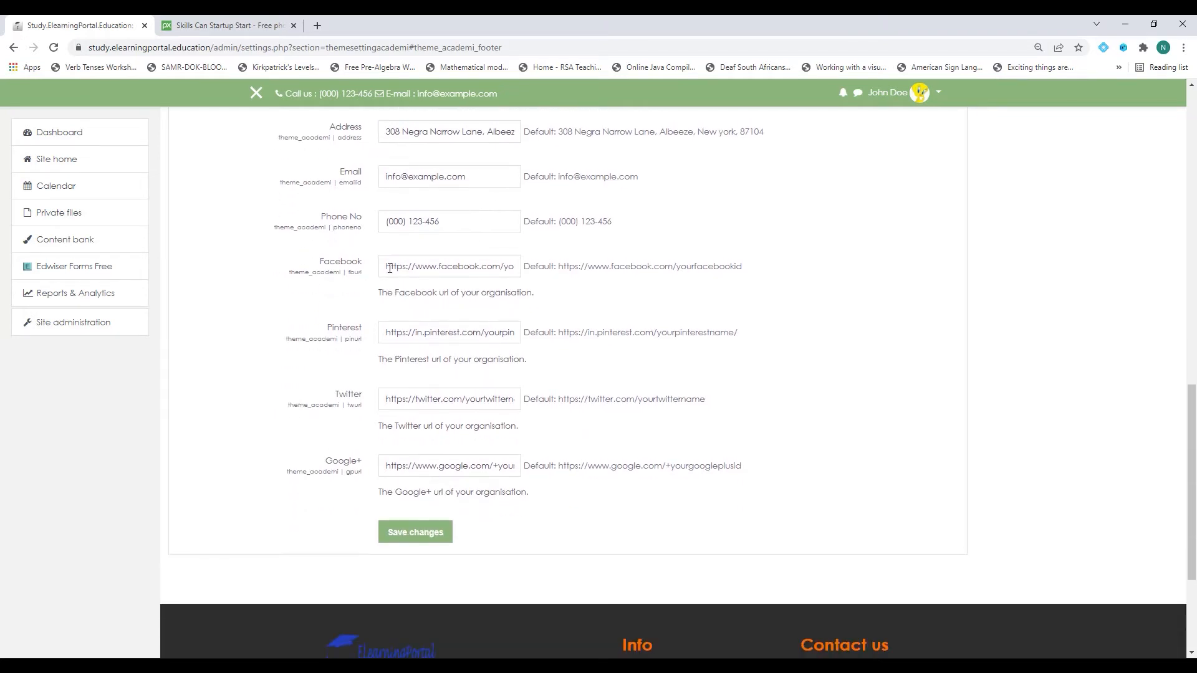
Search 'facebook' in a new Chrome tab and copy the Elearning Portal page's address.
left_click(317, 25)
type("faceb")
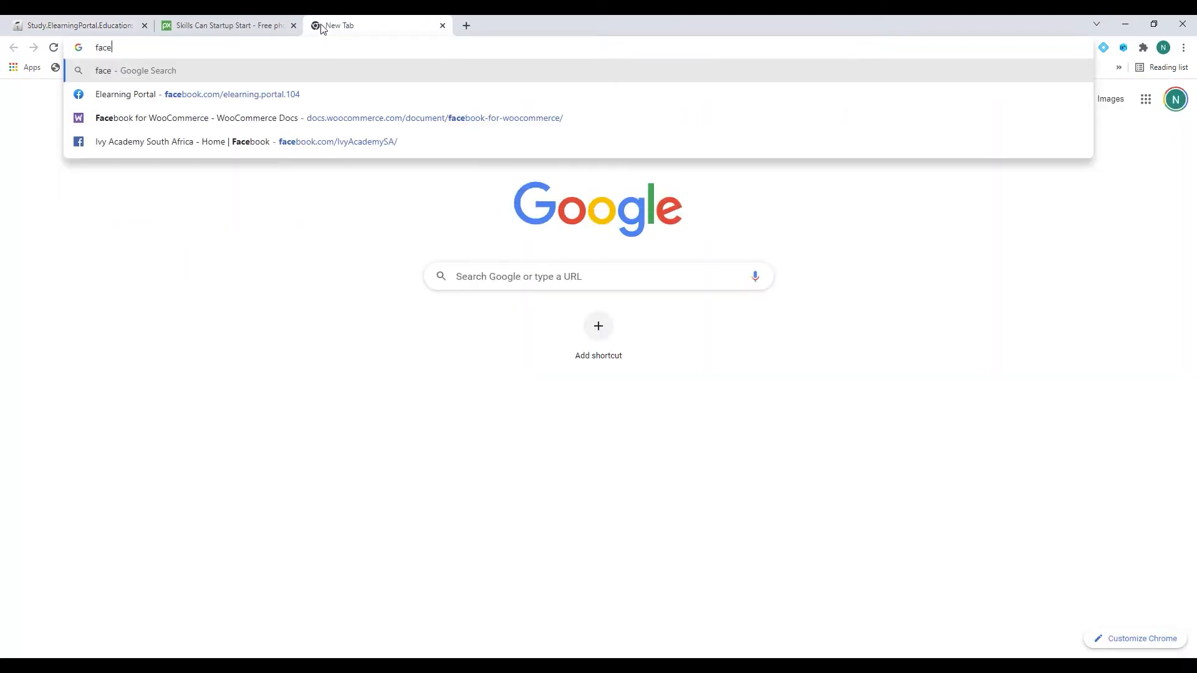
type("ook")
key("Return")
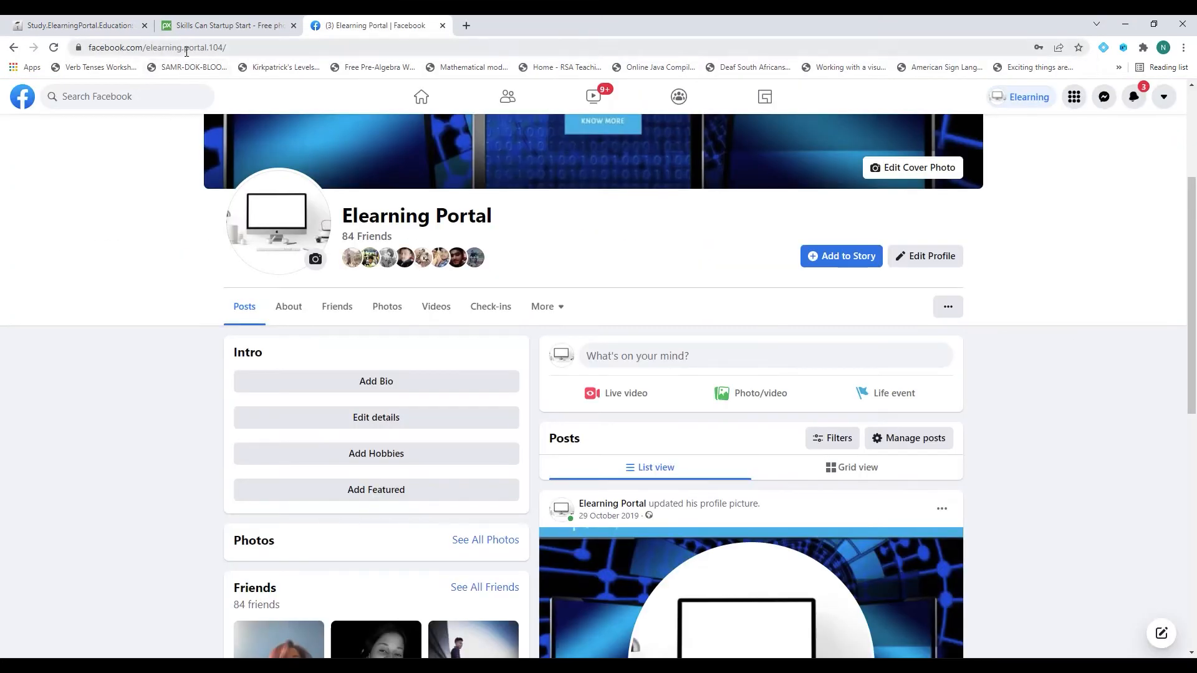
left_click(187, 47)
right_click(190, 51)
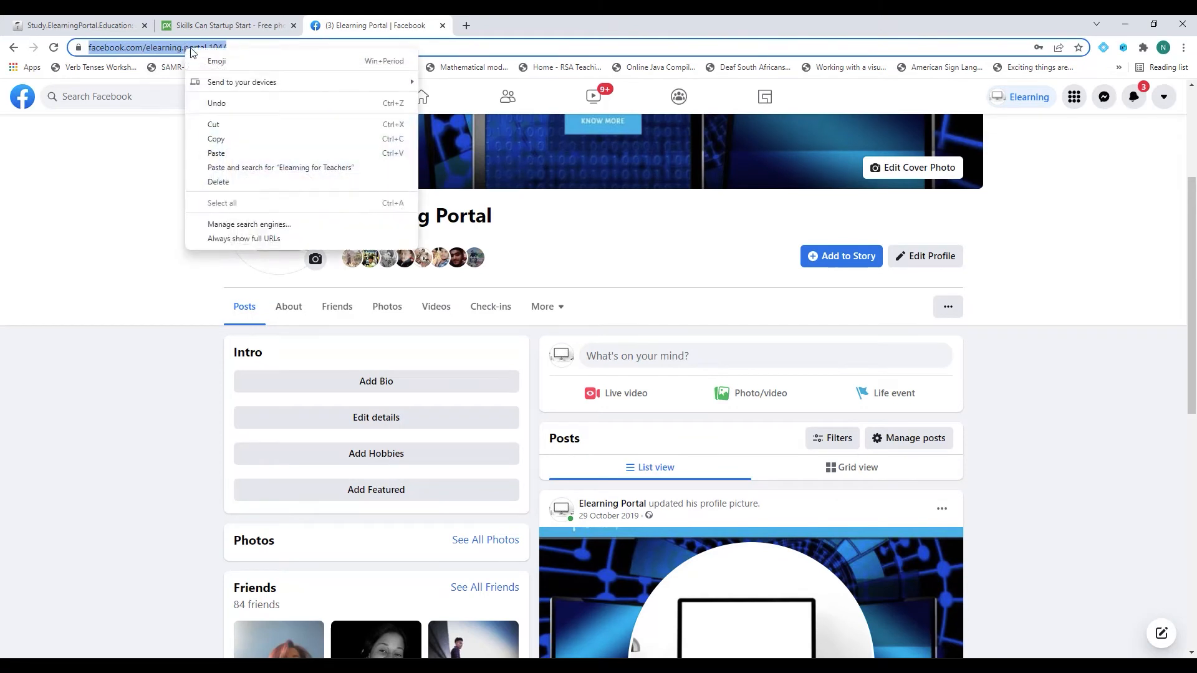
left_click(223, 139)
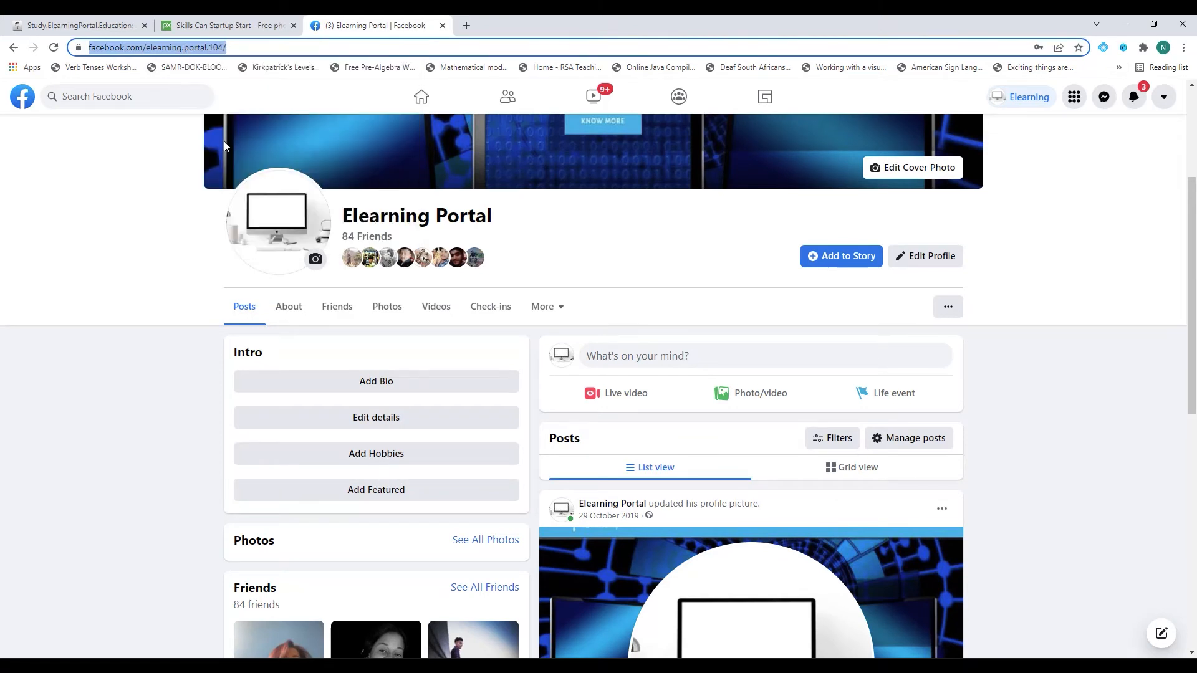
left_click(104, 26)
Paste the Facebook address, clear the Pinterest, Twitter and Google+ links, and save the footer.
left_click_drag(382, 267, 725, 295)
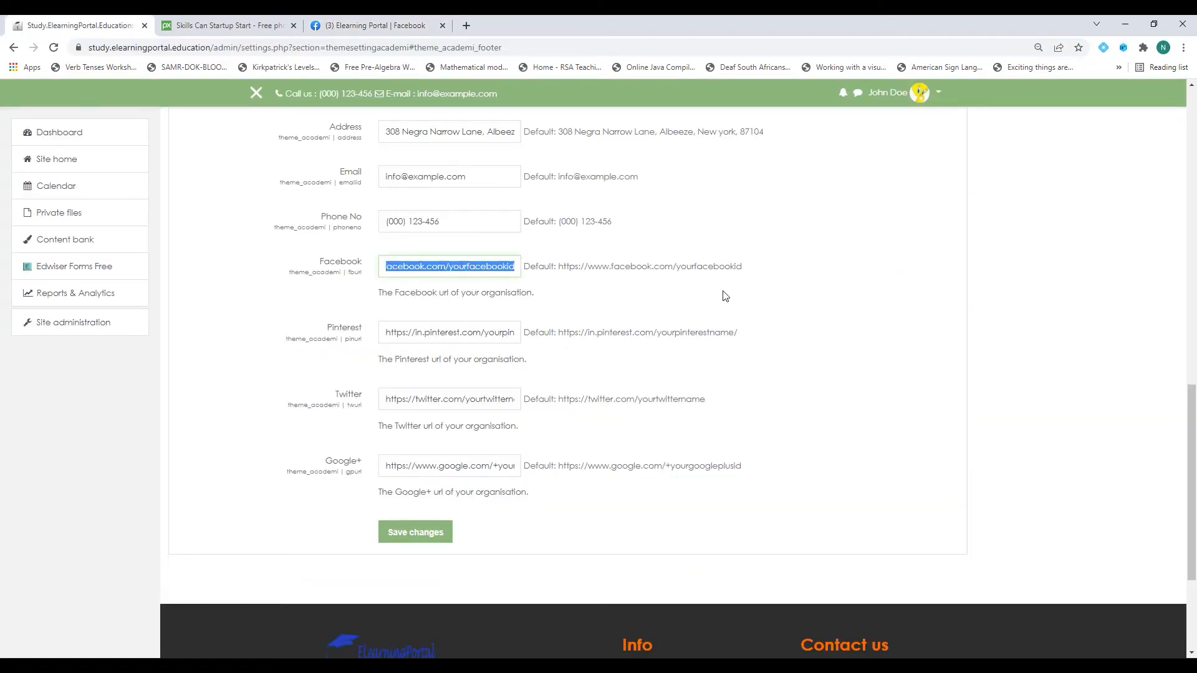
key("ctrl+v")
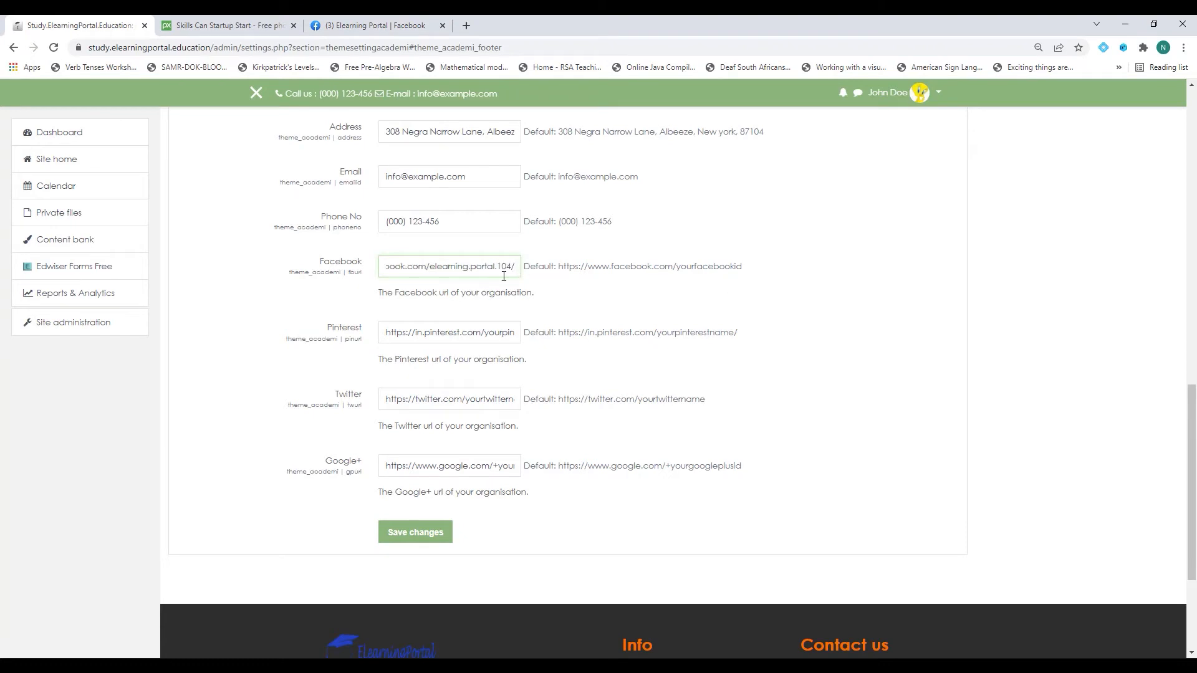
left_click_drag(384, 332, 671, 332)
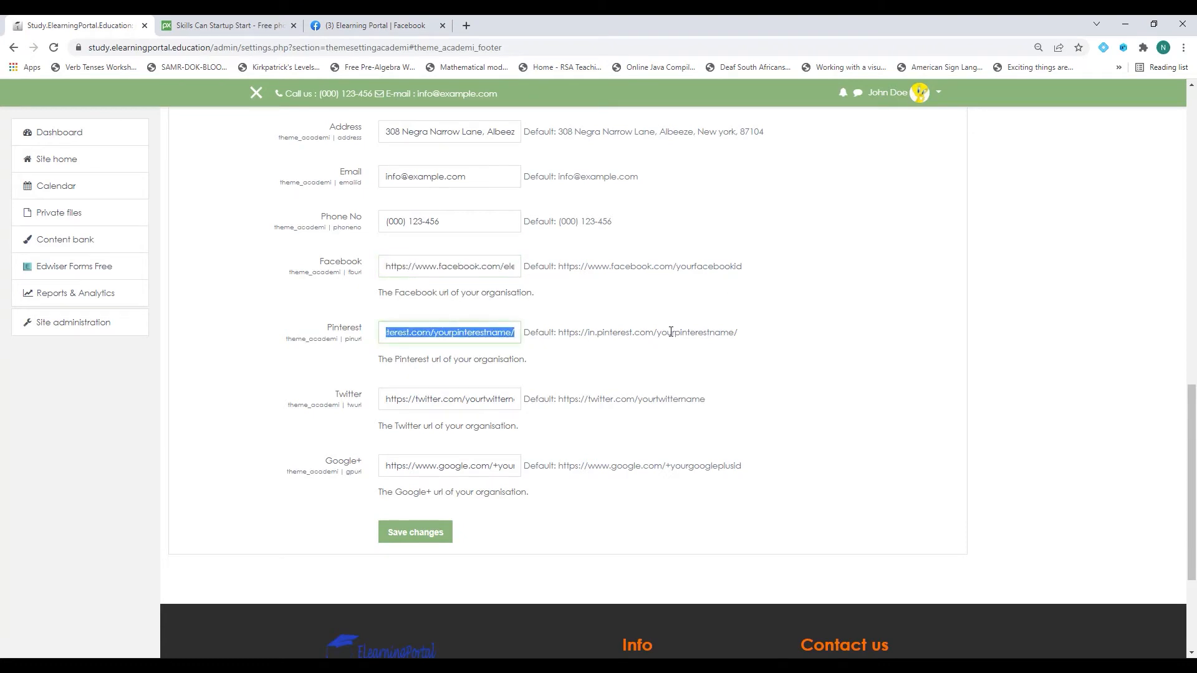
key("BackSpace")
left_click_drag(387, 401, 708, 405)
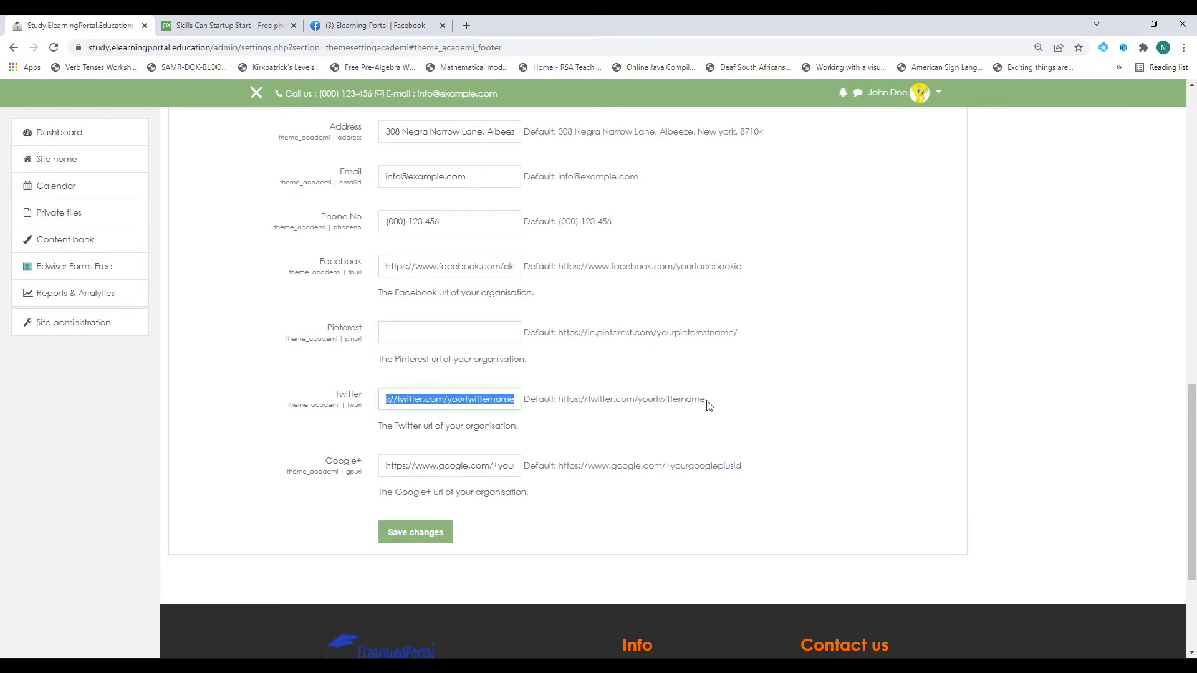
key("BackSpace")
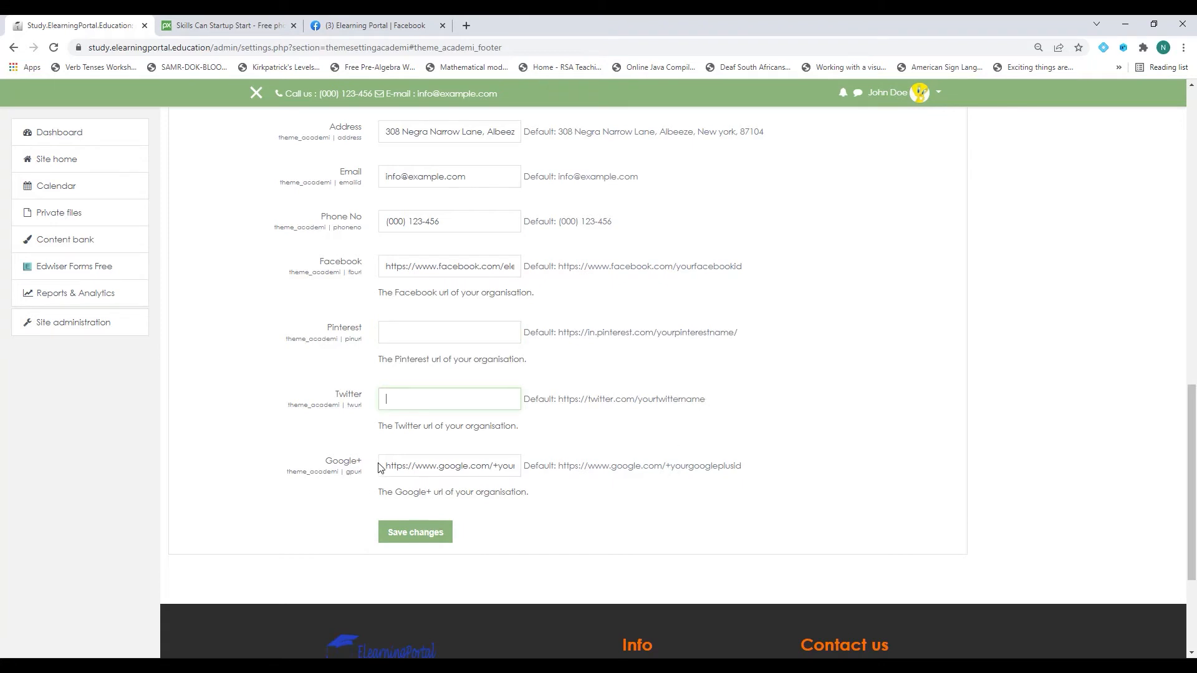
left_click_drag(382, 466, 762, 468)
key("BackSpace")
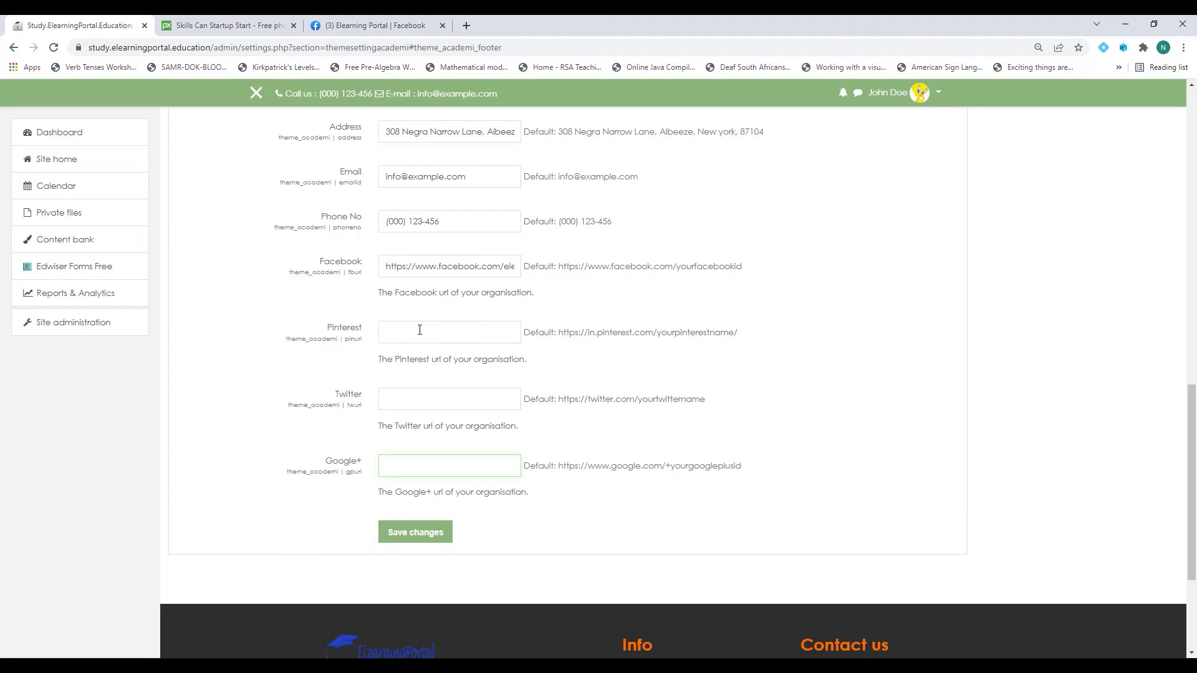
left_click(416, 533)
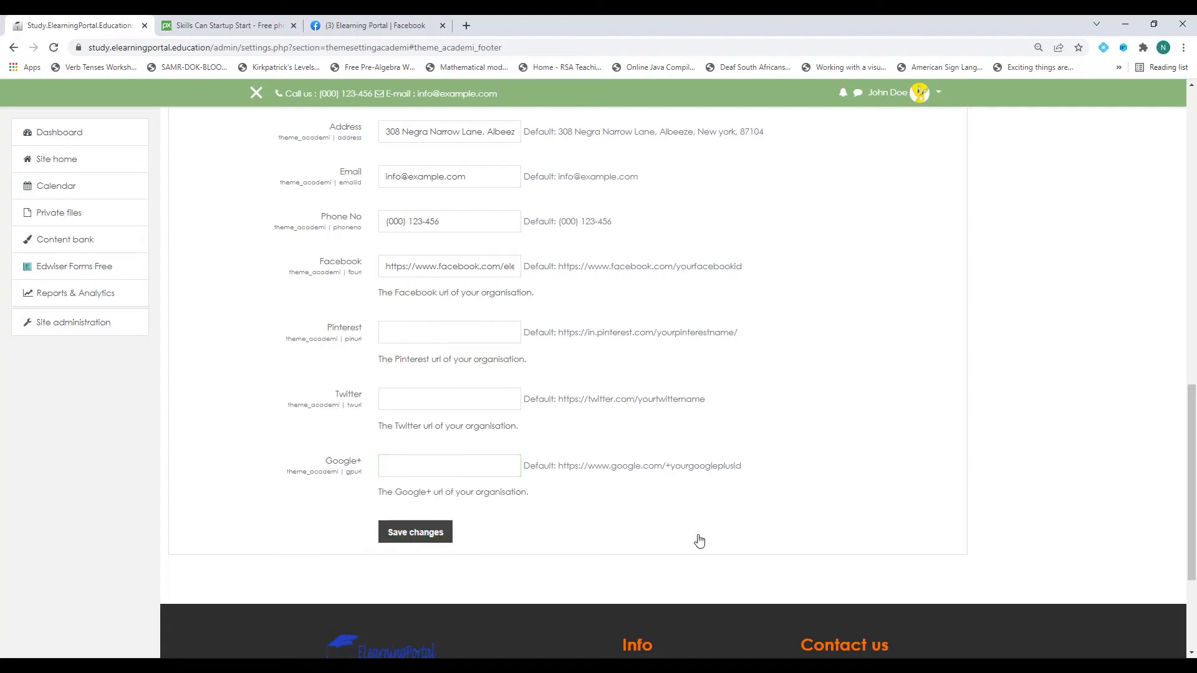
left_click(442, 25)
left_click(293, 25)
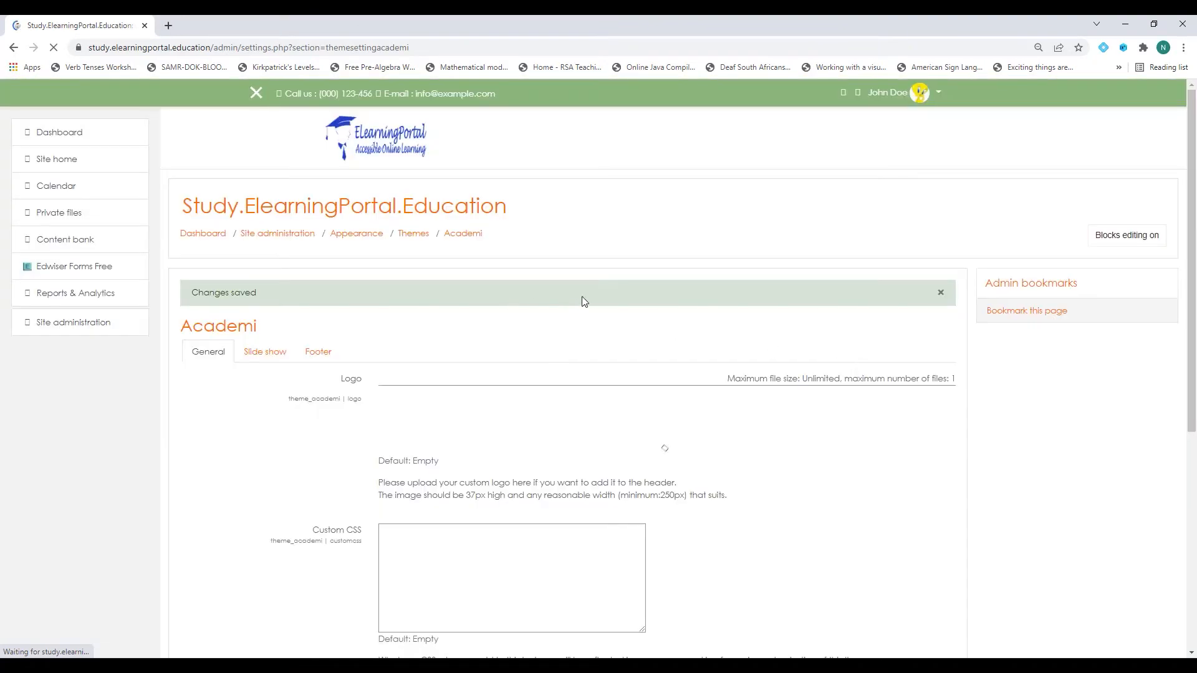
Check the site home footer's new note, Facebook icon and 2022 copyright, then return to Site administration.
left_click(62, 160)
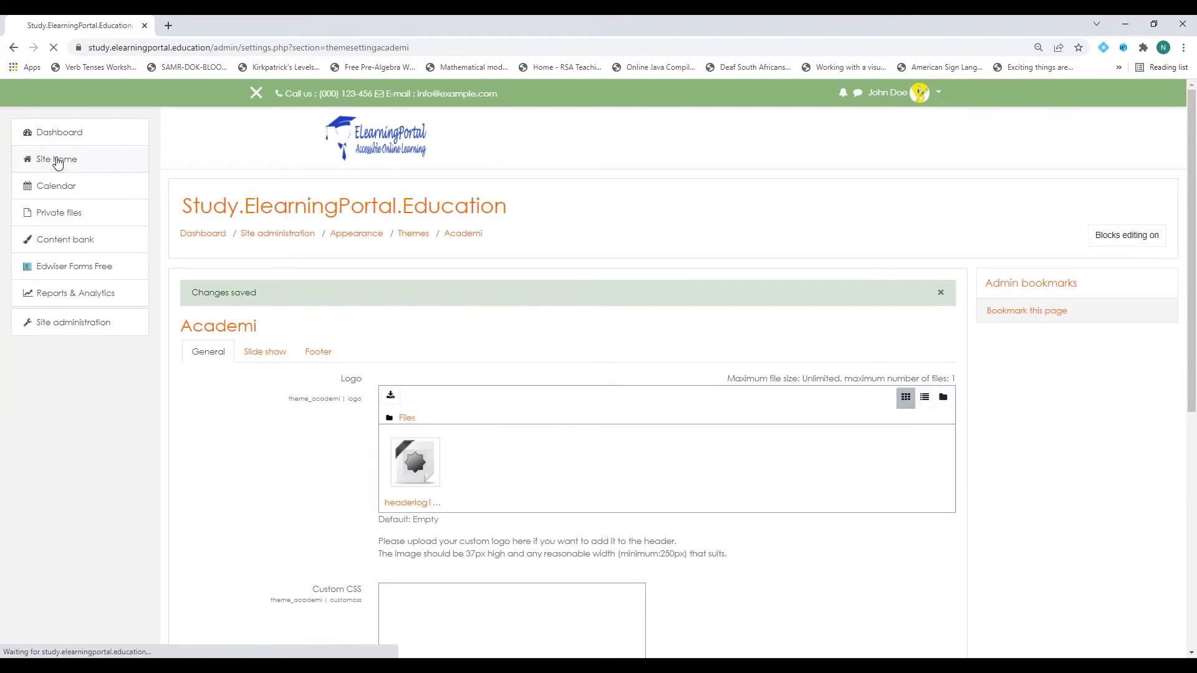
scroll(713, 376, "down", 5)
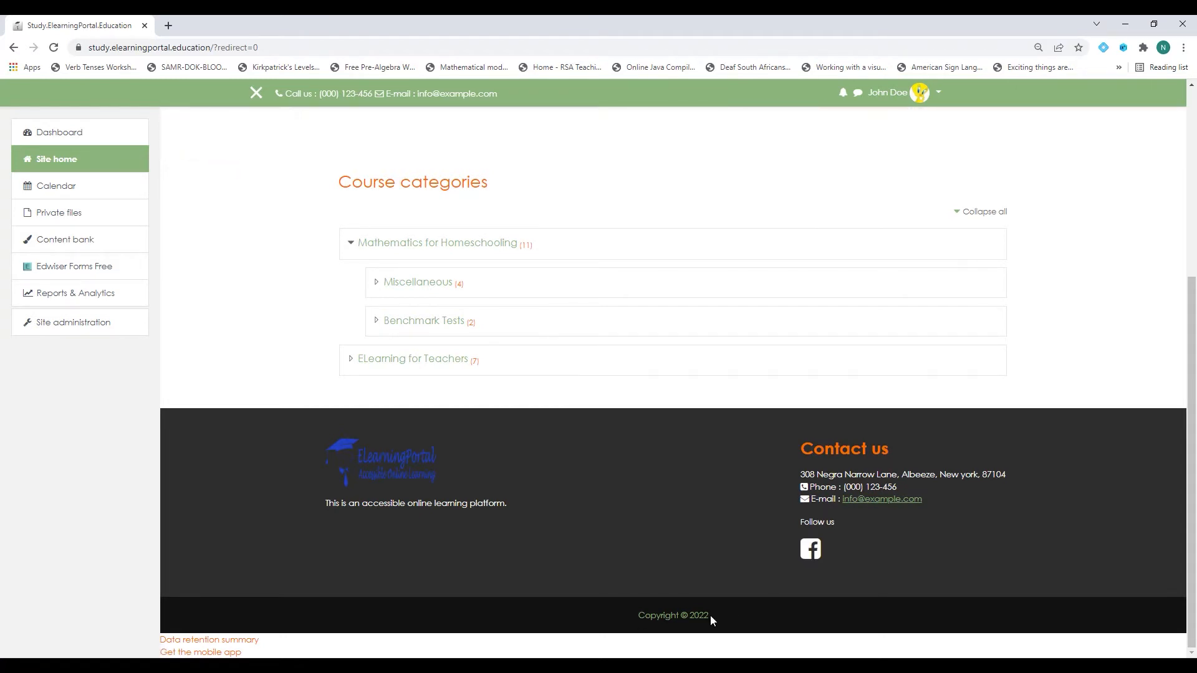
scroll(709, 611, "up", 5)
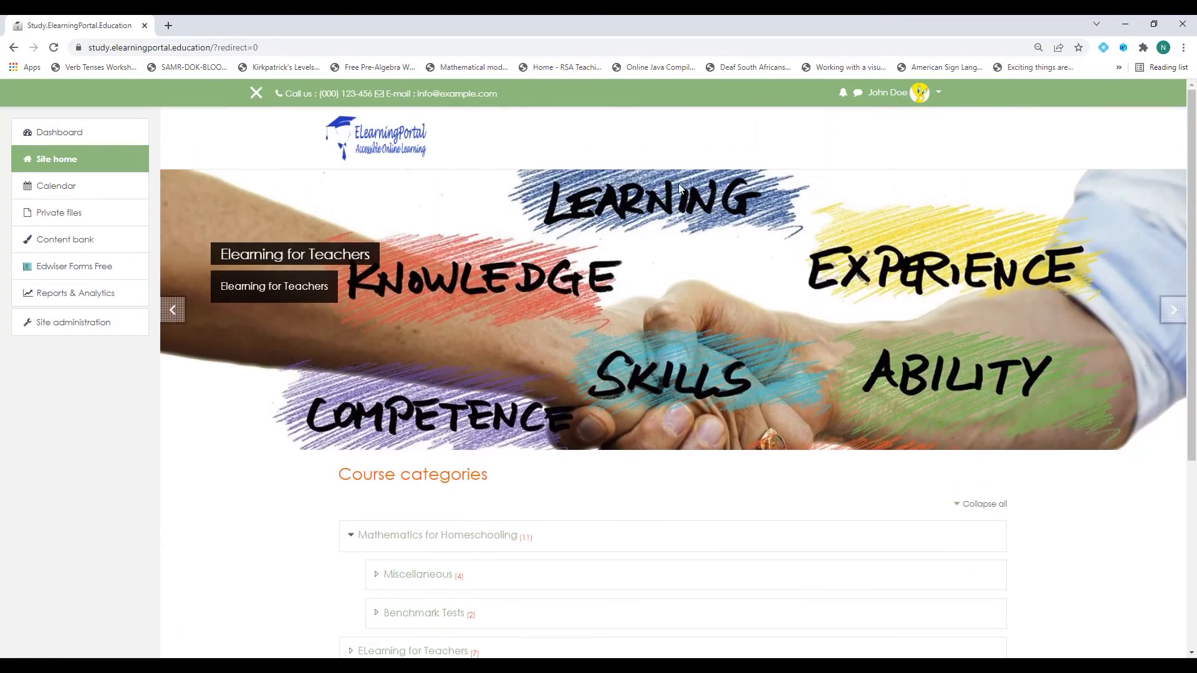
scroll(692, 483, "down", 2)
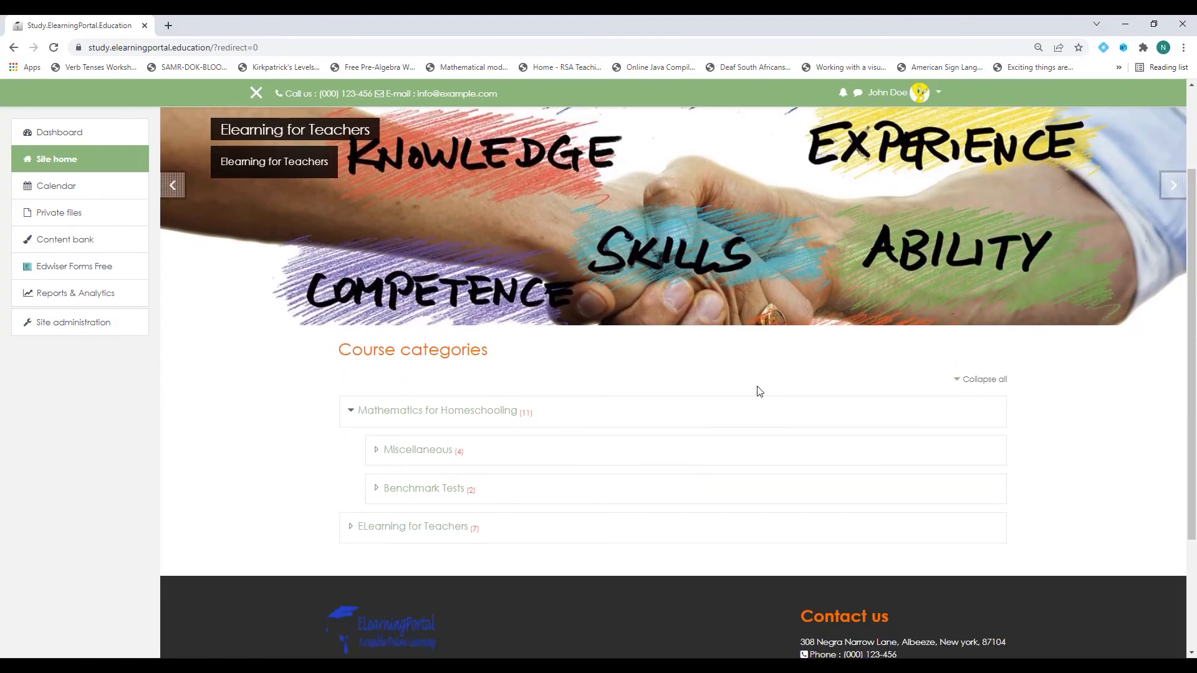
scroll(707, 406, "up", 2)
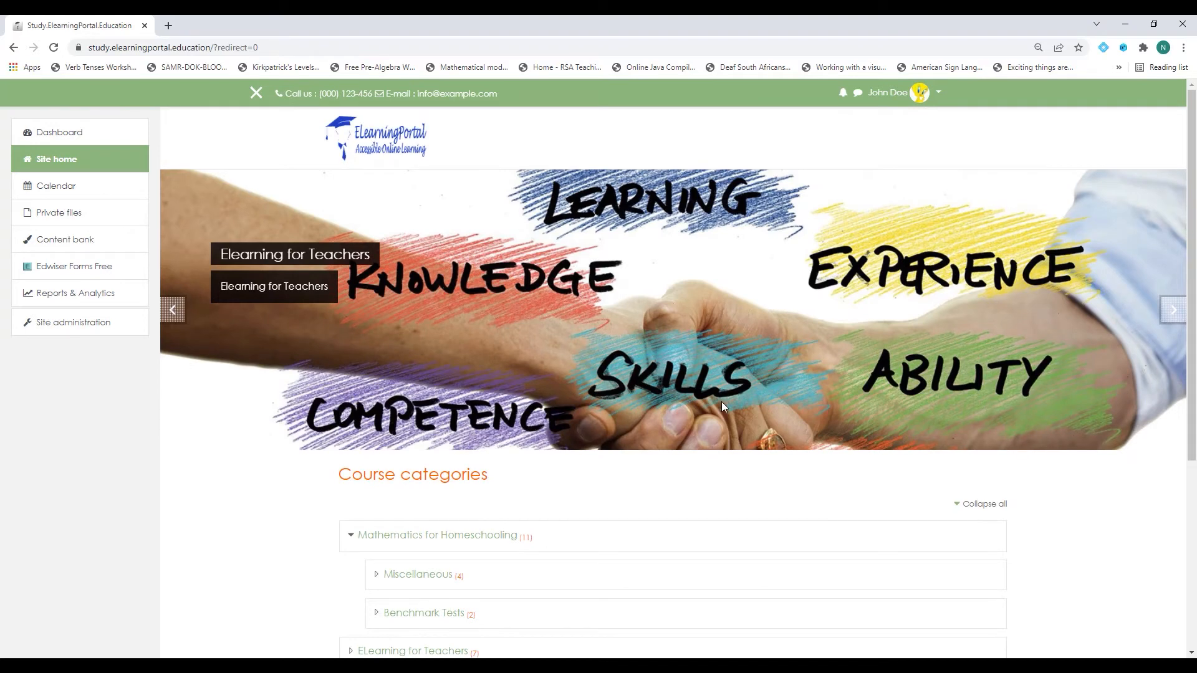
scroll(683, 497, "down", 2)
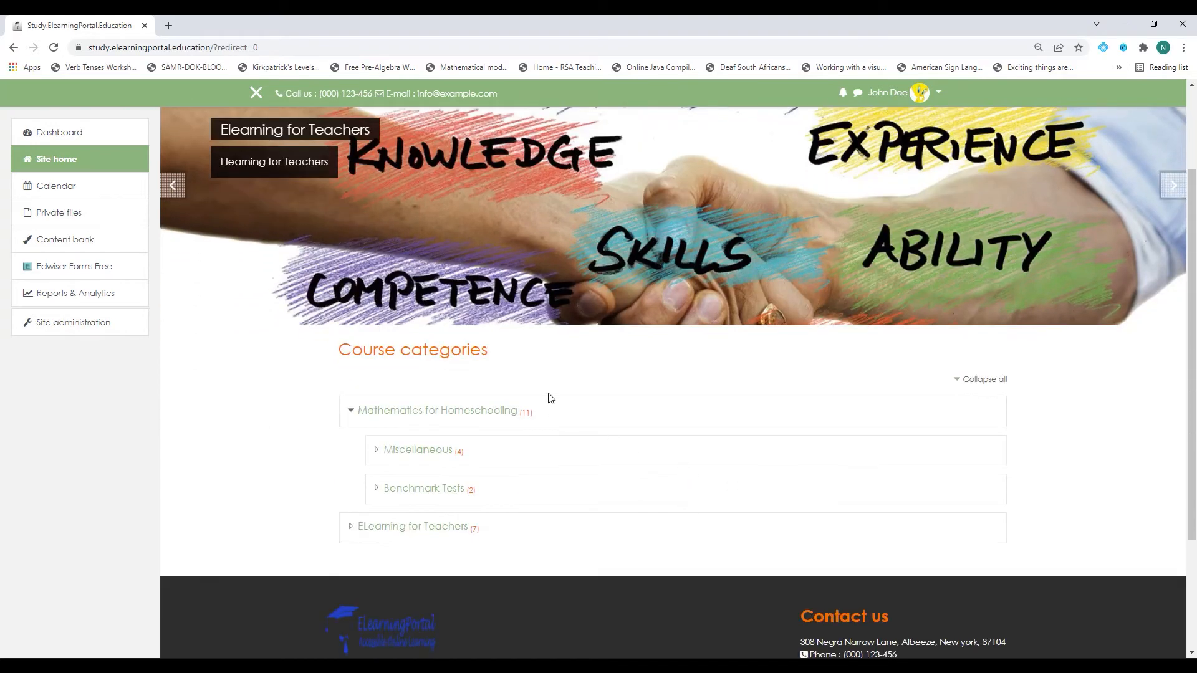
scroll(711, 516, "up", 2)
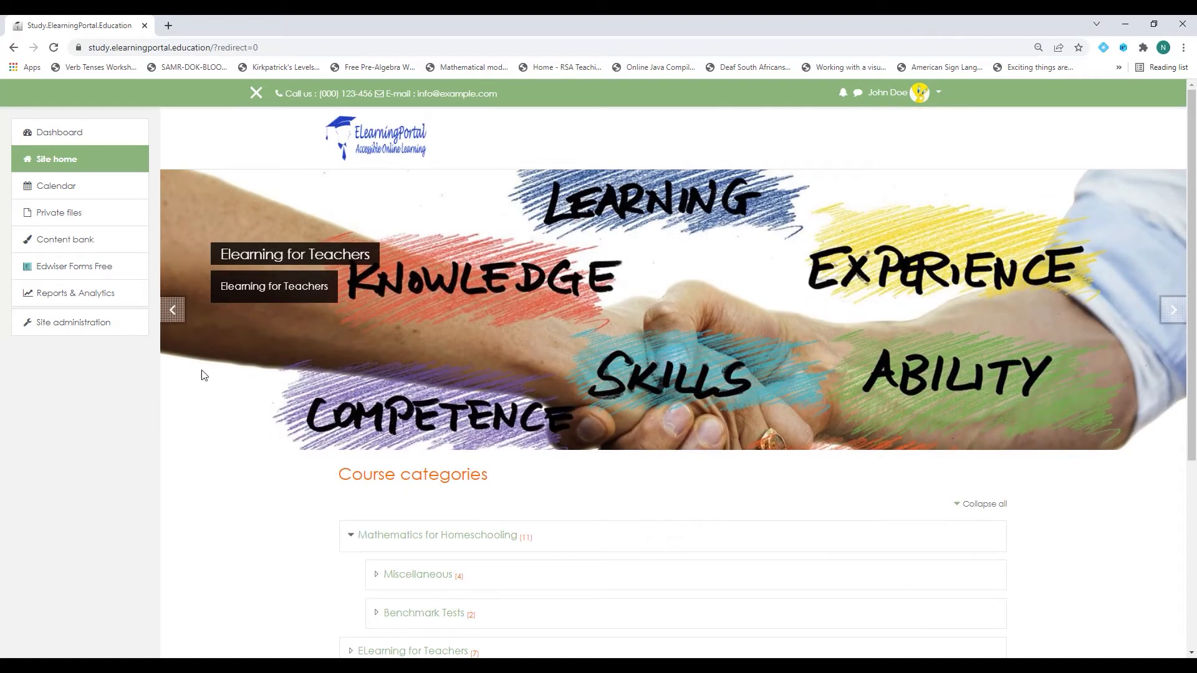
left_click(79, 329)
Open the front page settings, then log out of the administrator account.
scroll(477, 425, "down", 1)
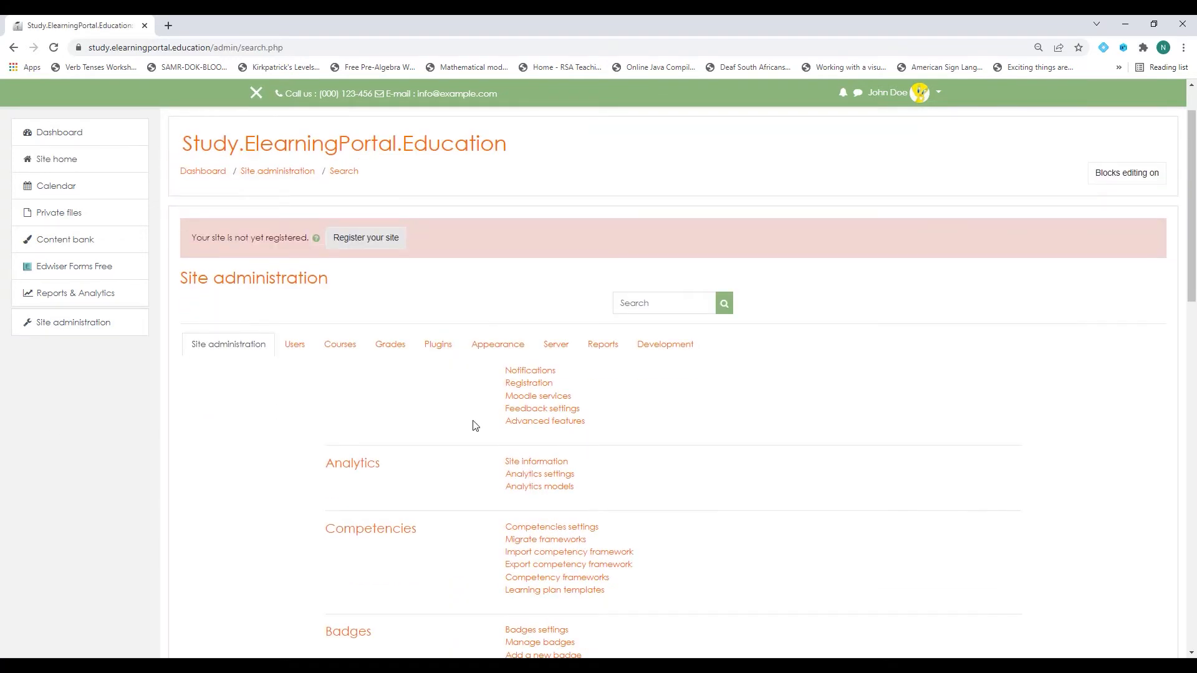
scroll(476, 425, "down", 8)
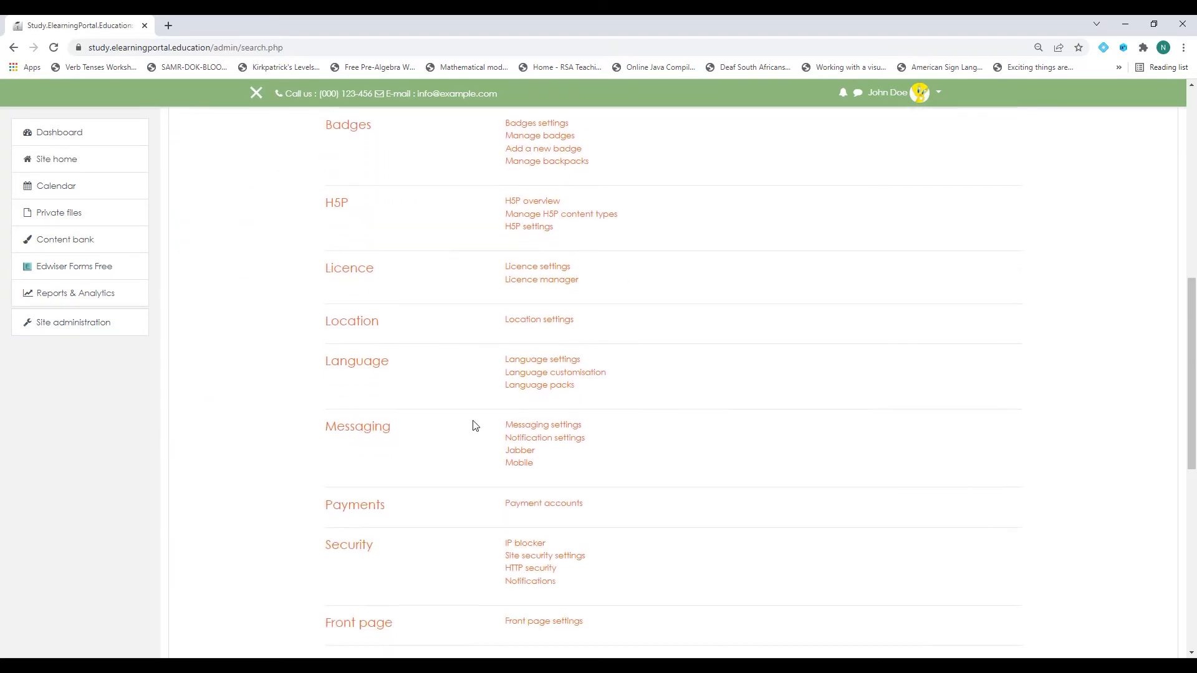
scroll(475, 426, "down", 5)
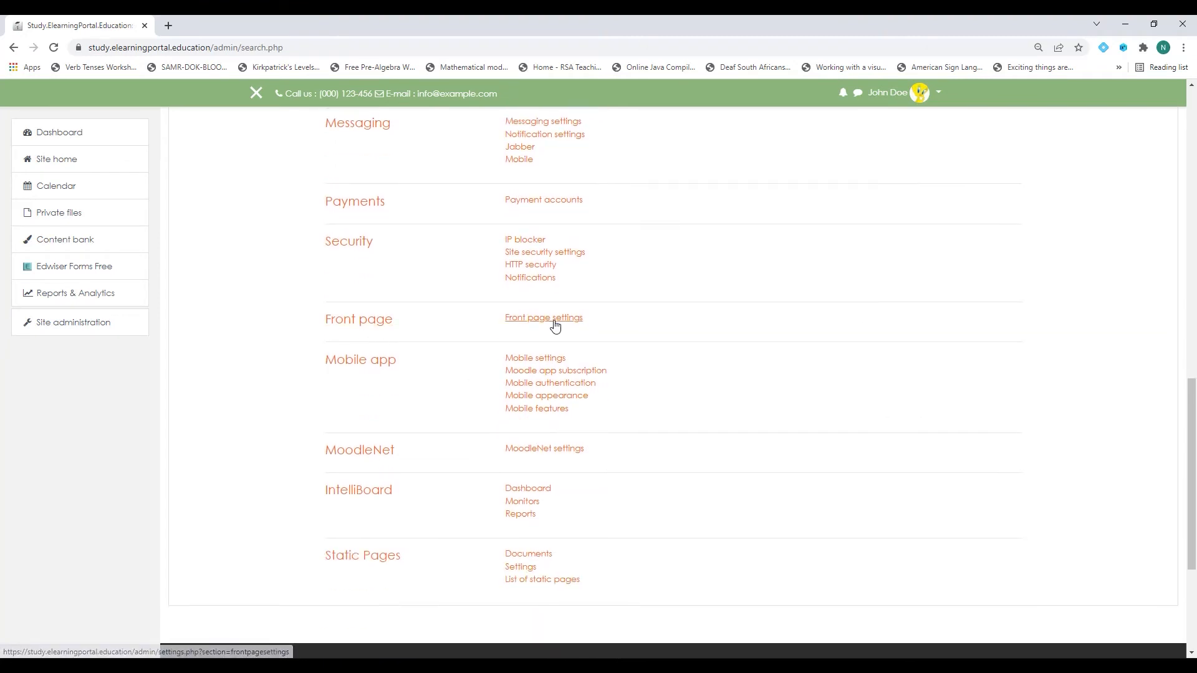
left_click(554, 322)
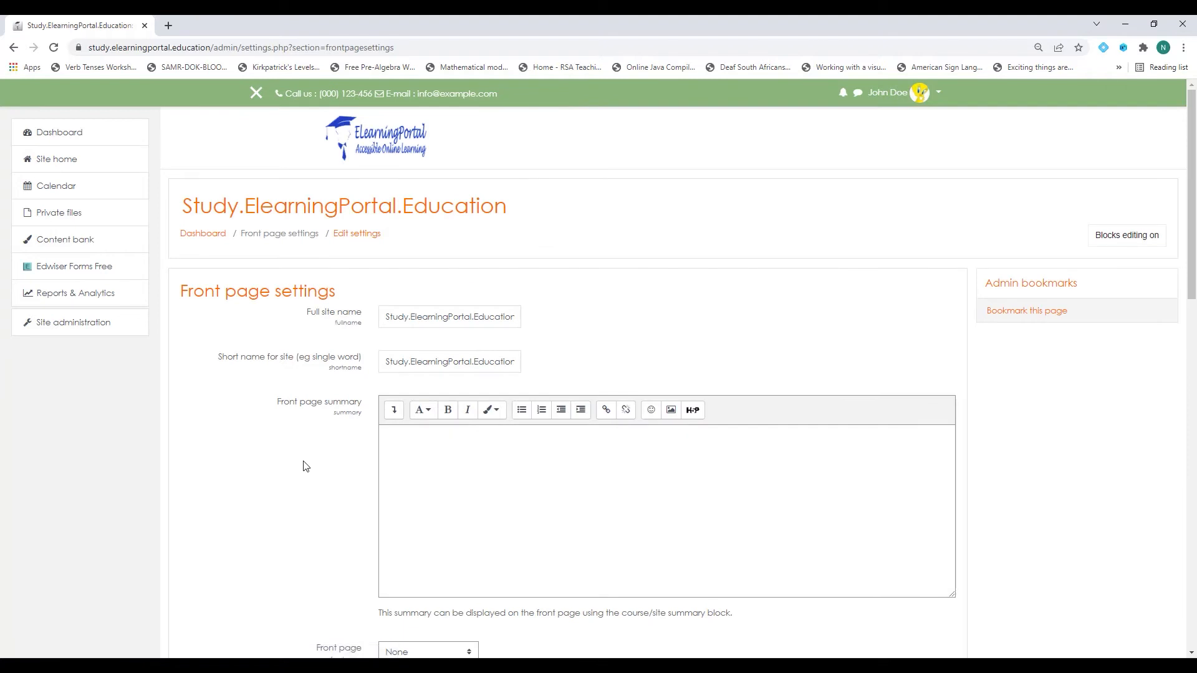
scroll(306, 413, "down", 4)
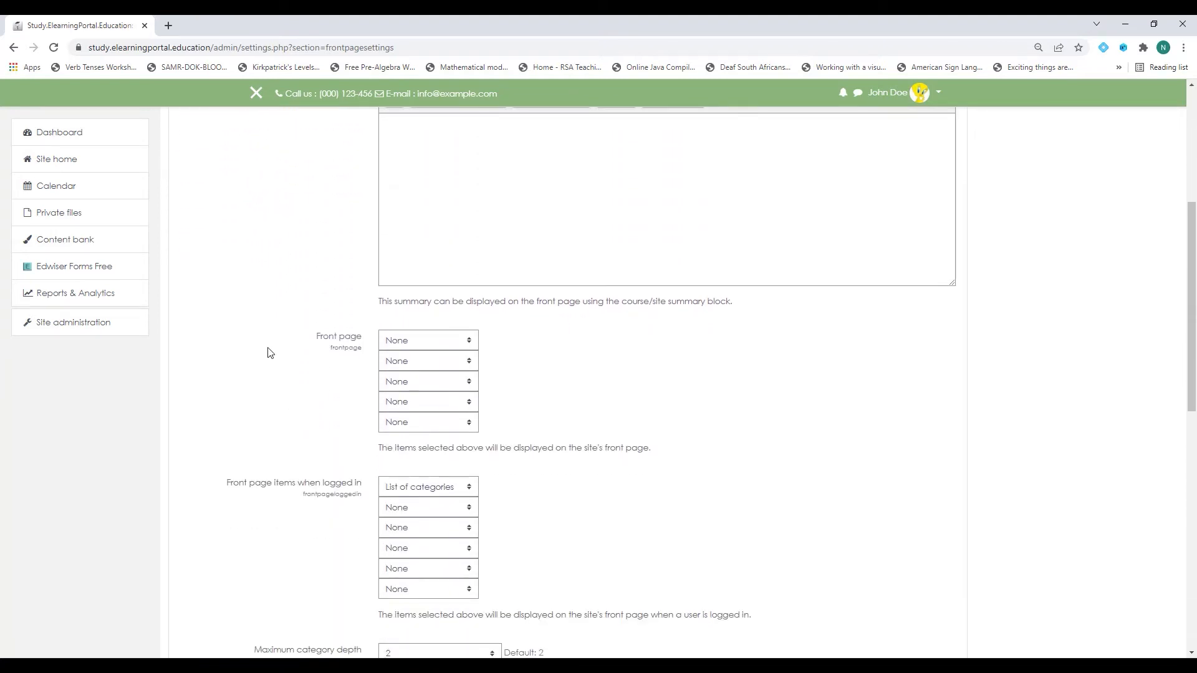
left_click(937, 93)
left_click(885, 230)
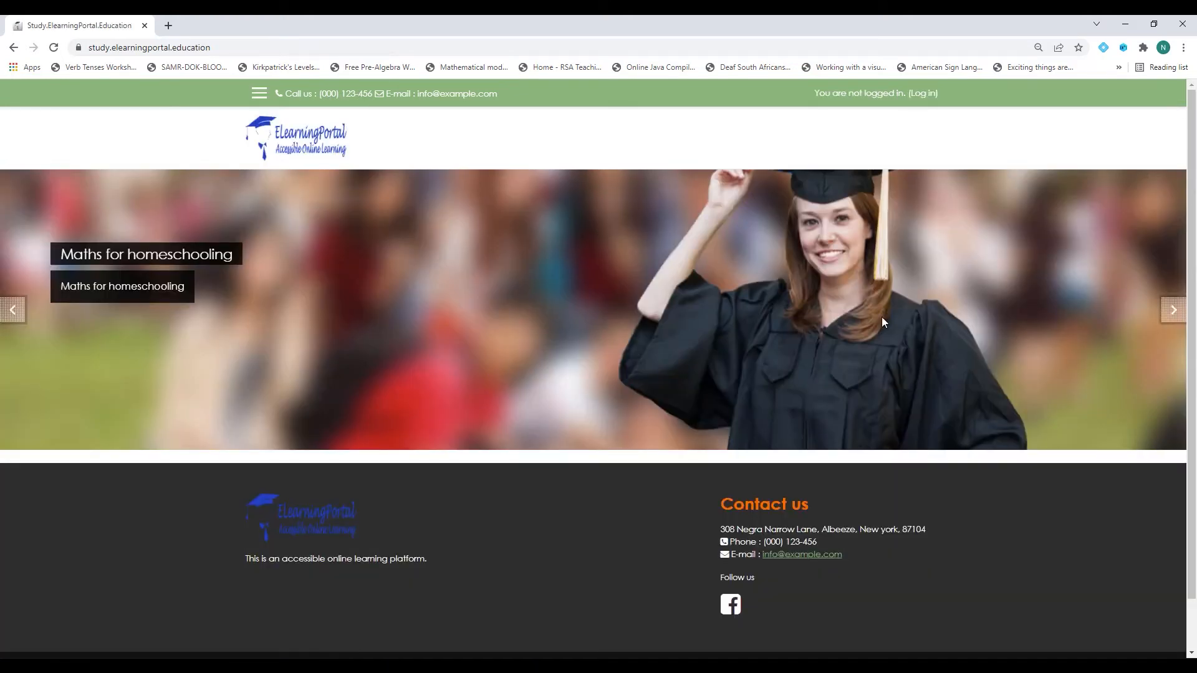
Review the guest front page, log back in with saved credentials, and head to Site administration.
scroll(1031, 315, "down", 2)
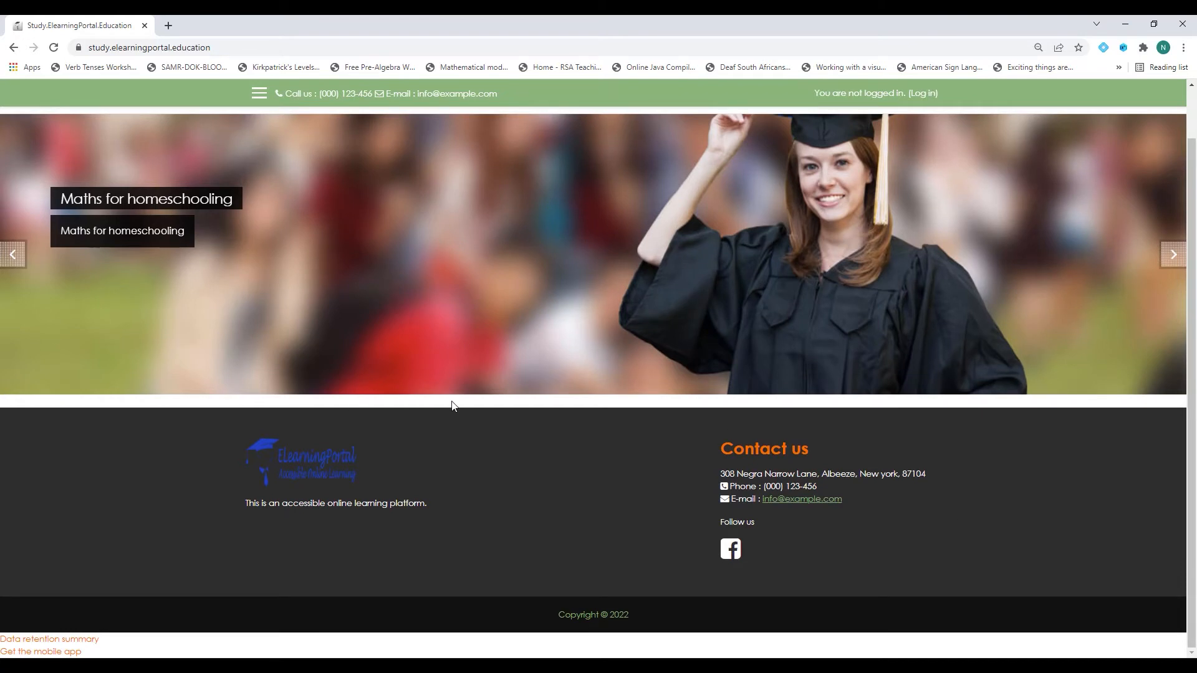
scroll(498, 414, "up", 2)
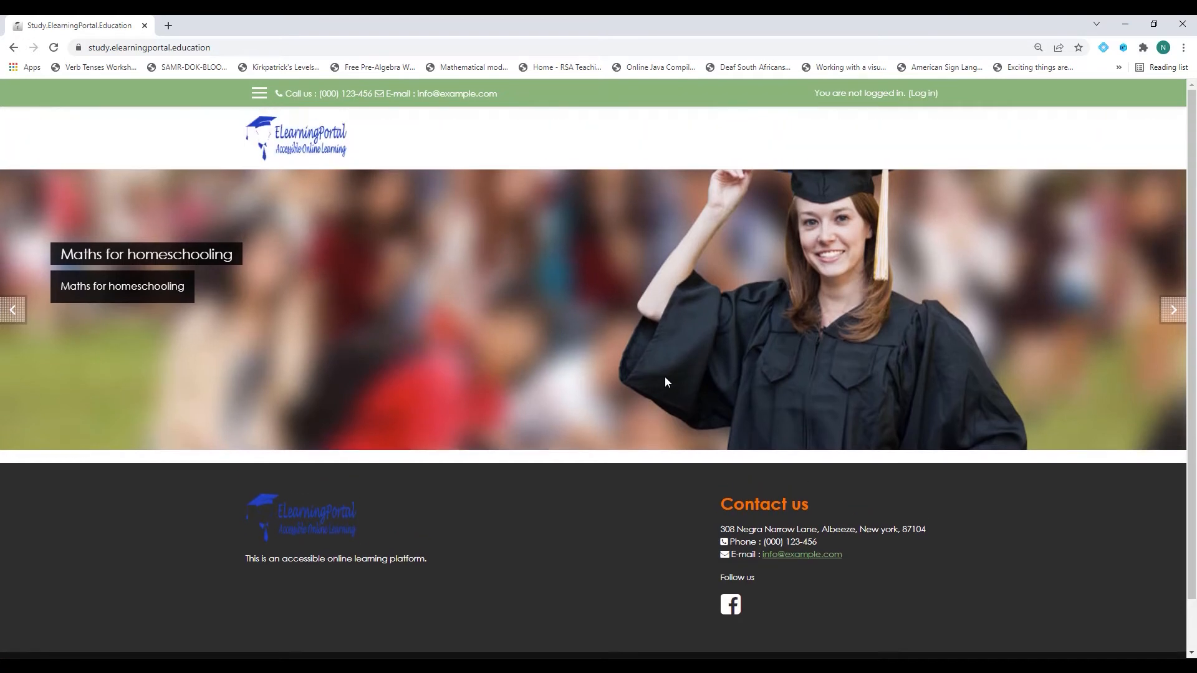
left_click(924, 95)
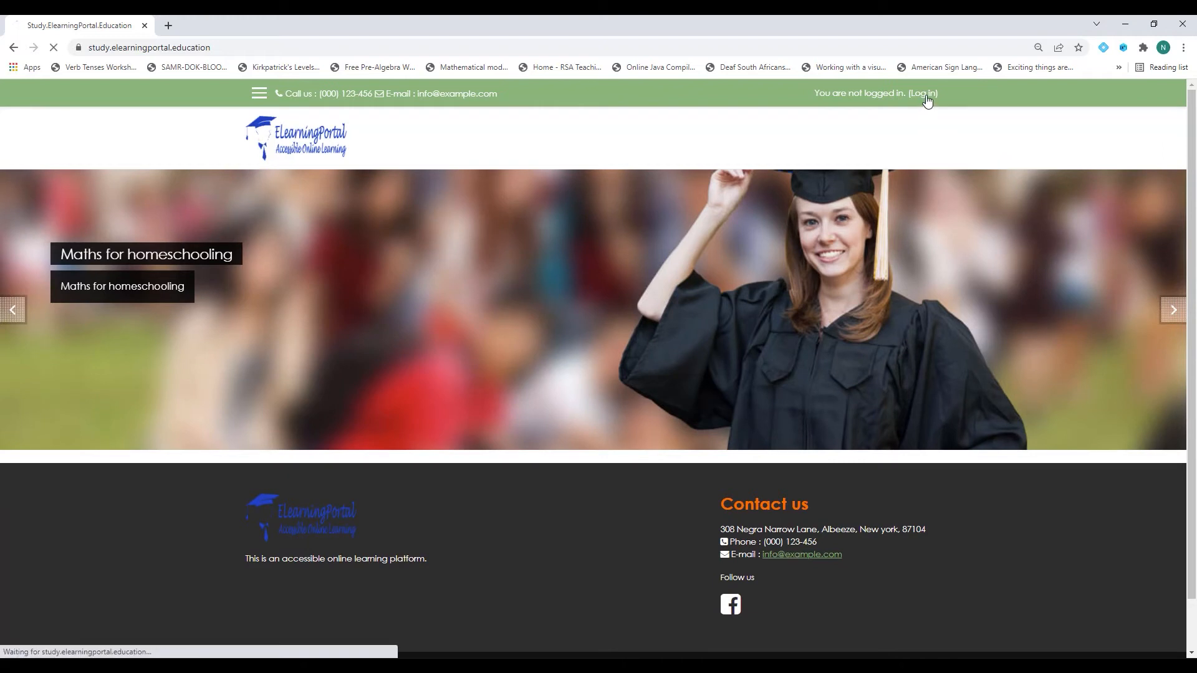
left_click(489, 356)
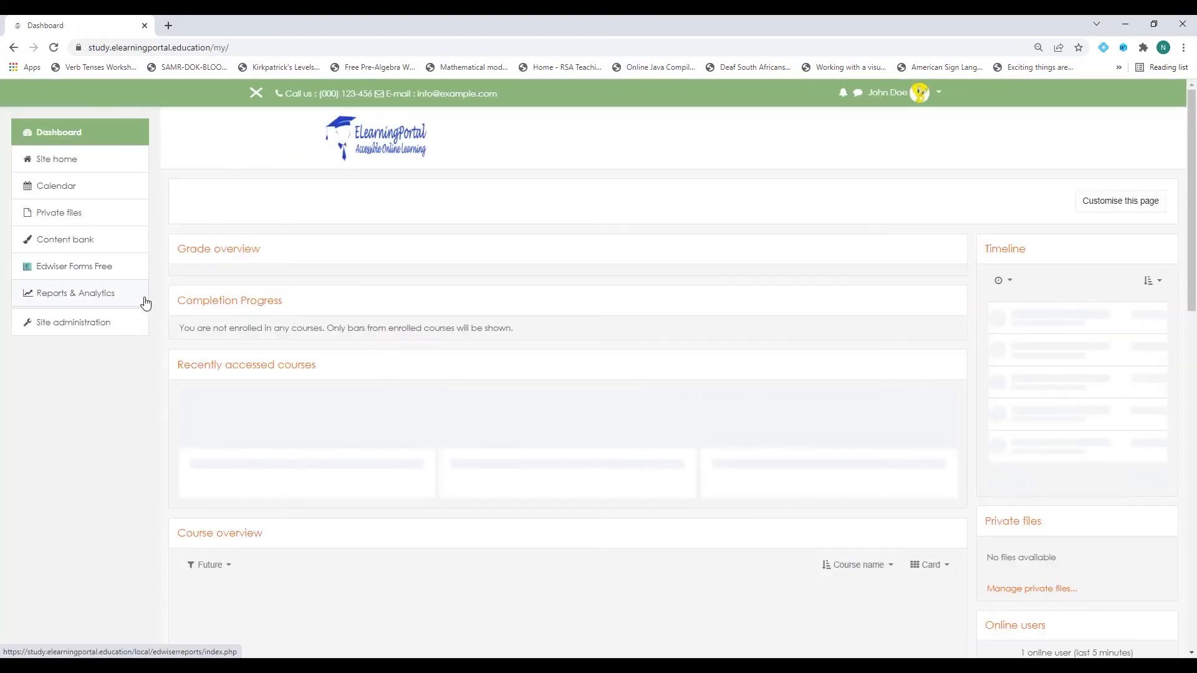
left_click(75, 162)
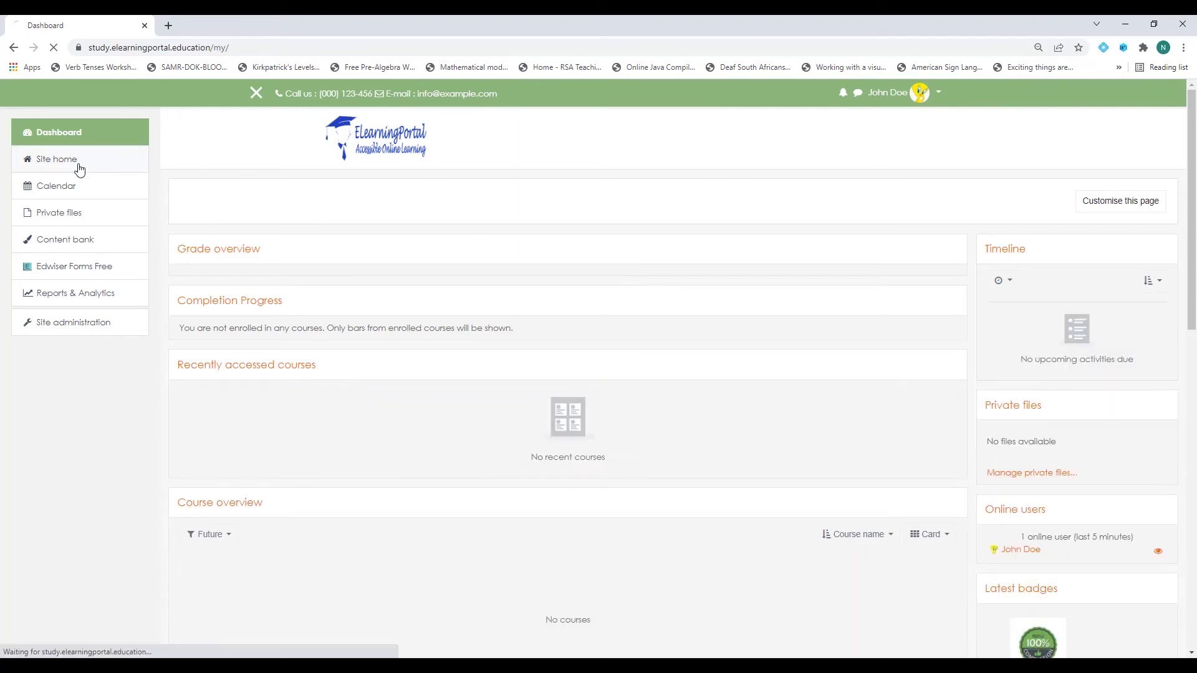
scroll(470, 414, "down", 3)
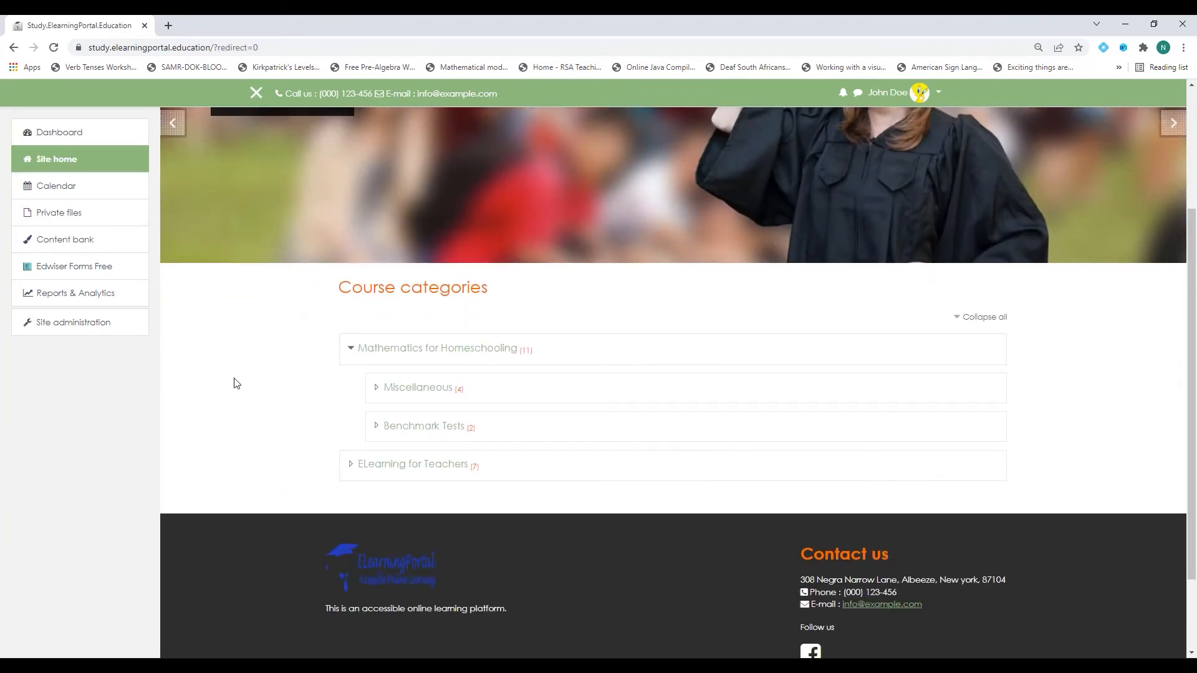
left_click(95, 322)
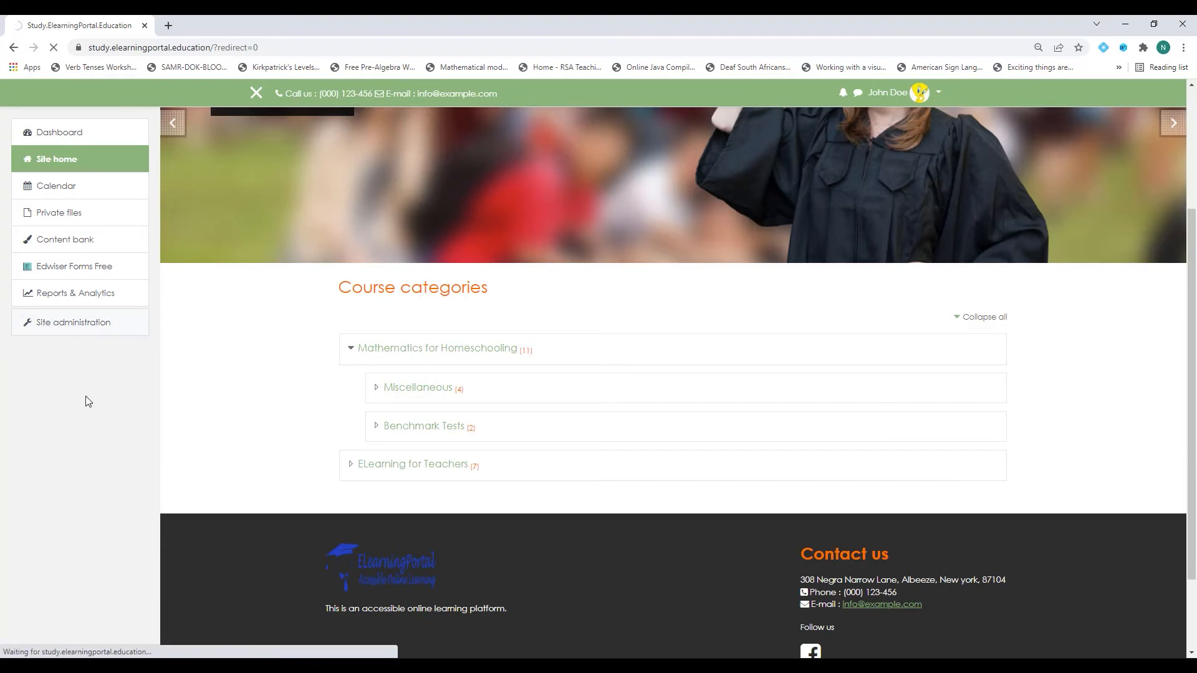
Set the first front page item to List of categories and save the front page settings.
scroll(705, 485, "down", 3)
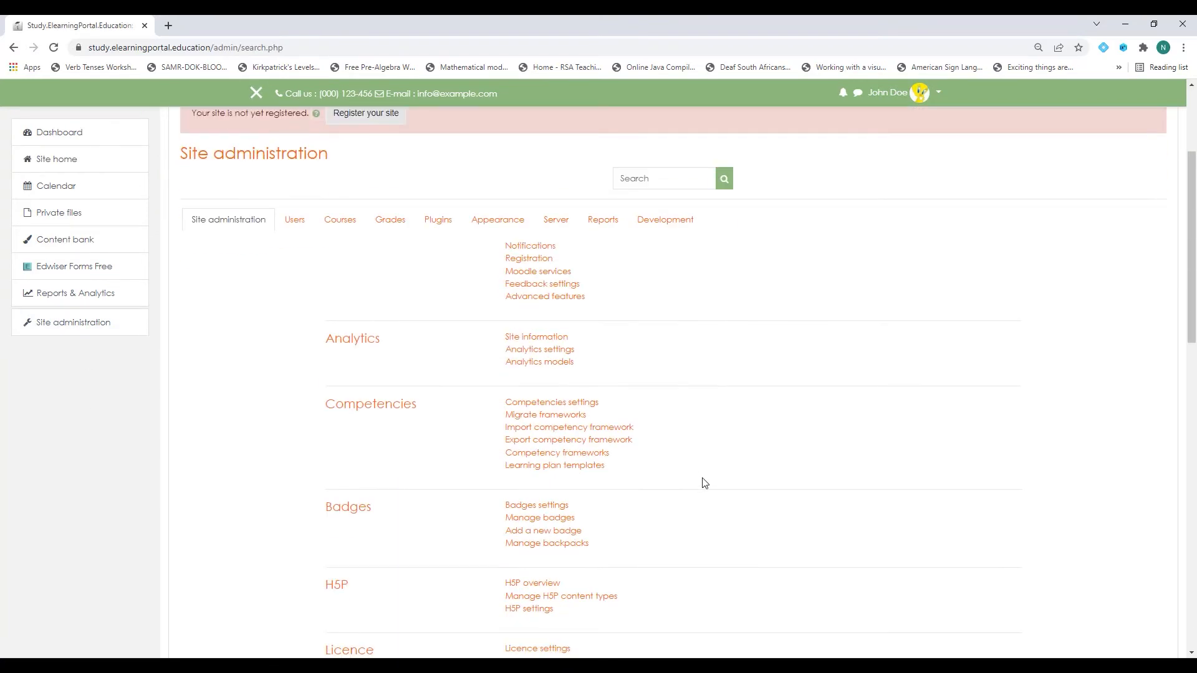
scroll(704, 483, "down", 9)
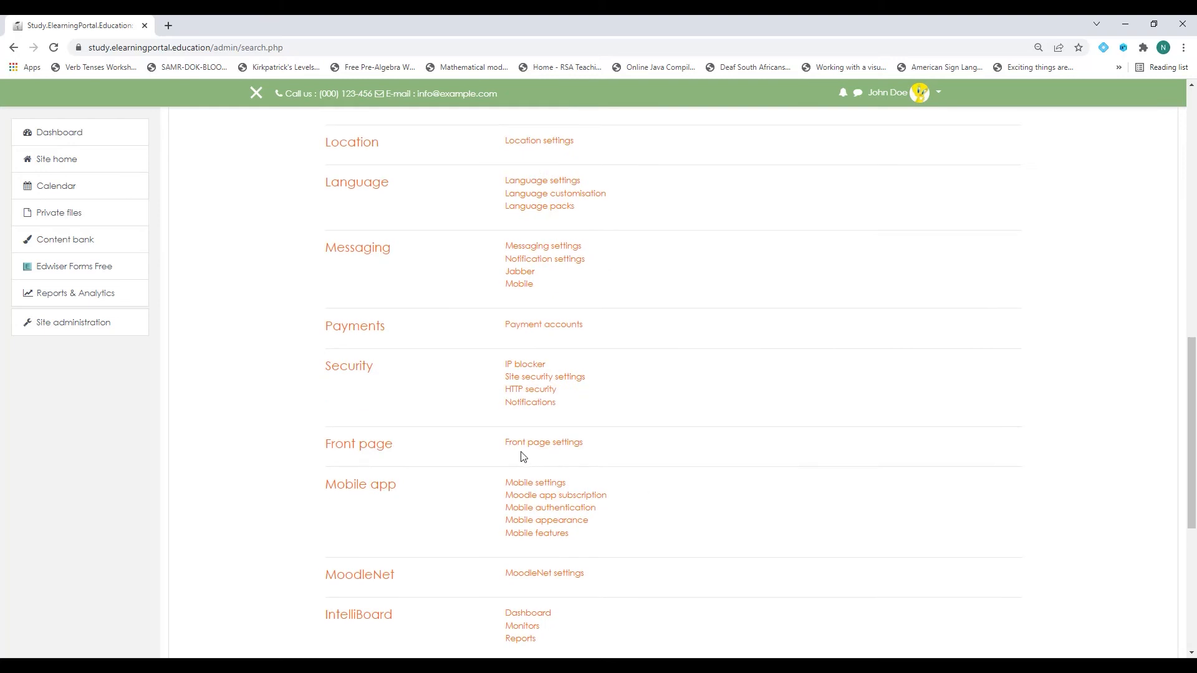
left_click(535, 442)
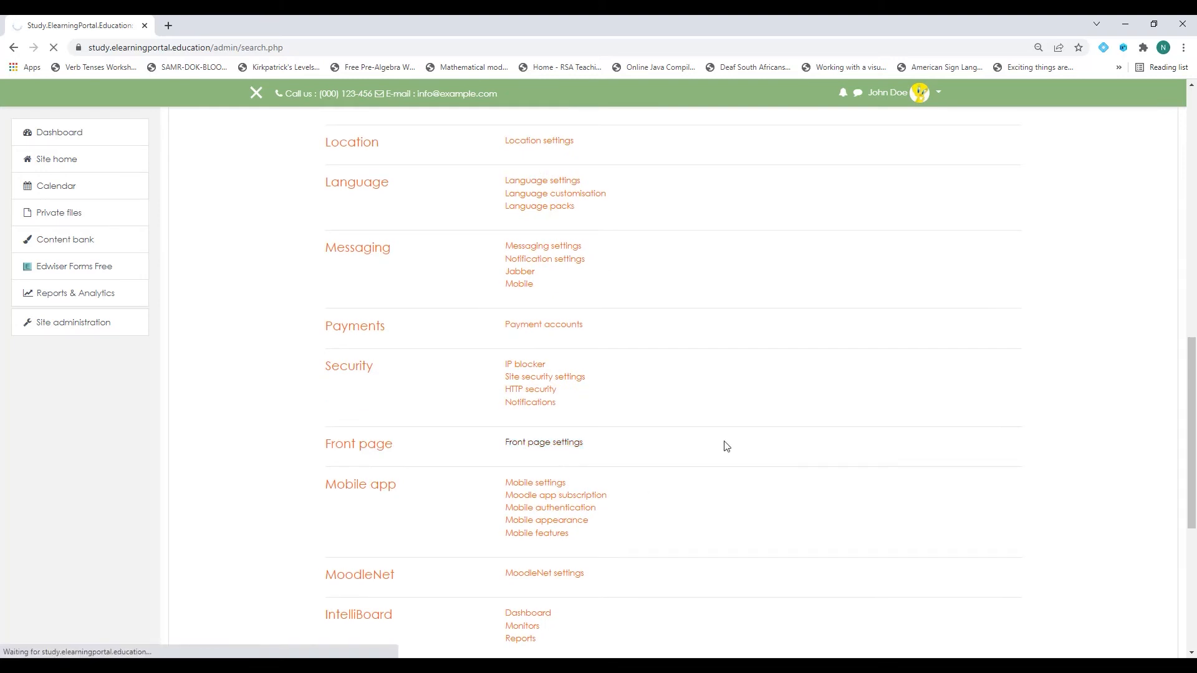
scroll(301, 431, "down", 4)
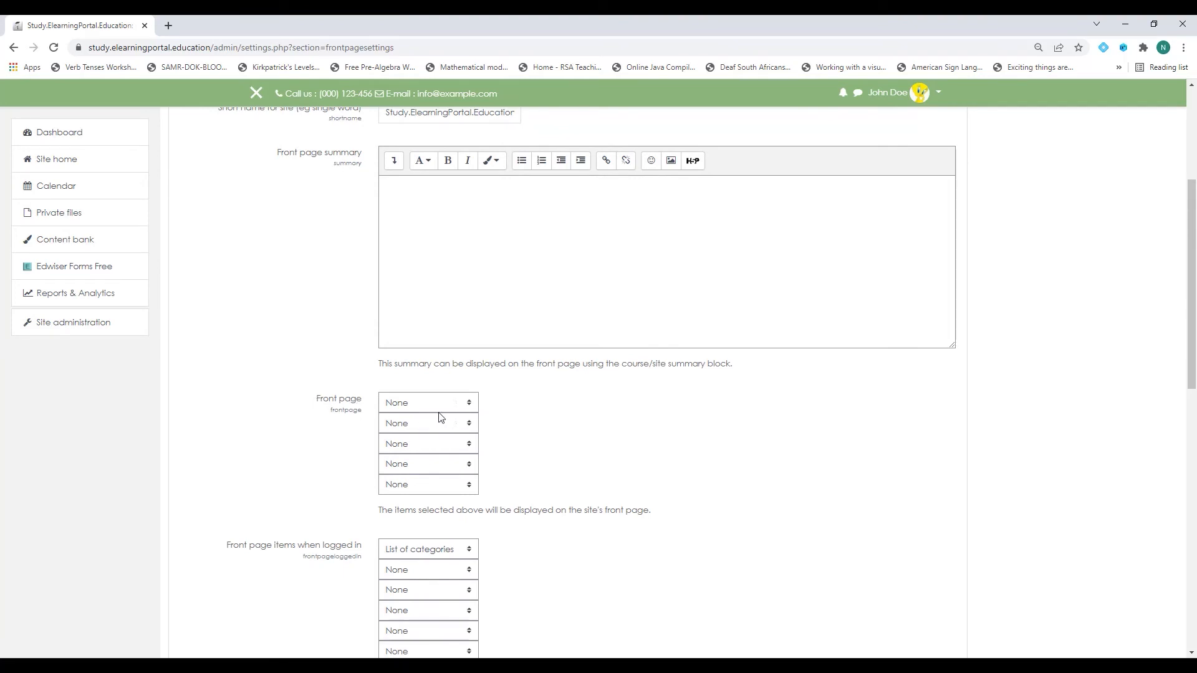
left_click(471, 406)
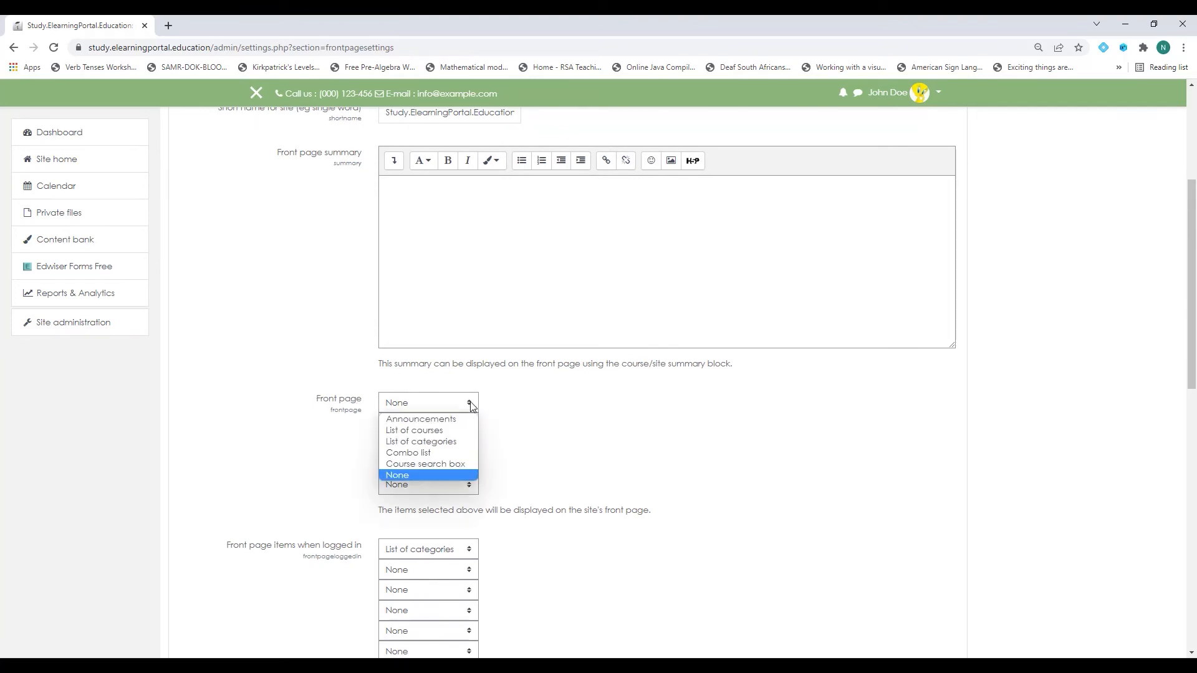
left_click(464, 442)
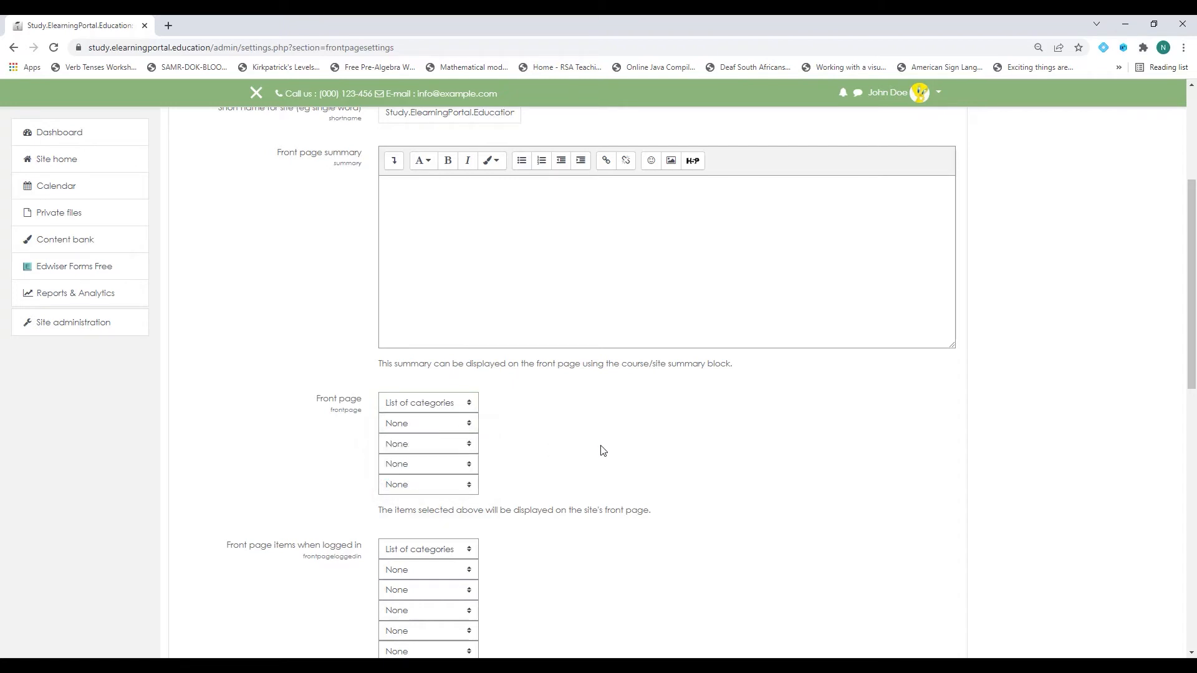
scroll(608, 449, "down", 2)
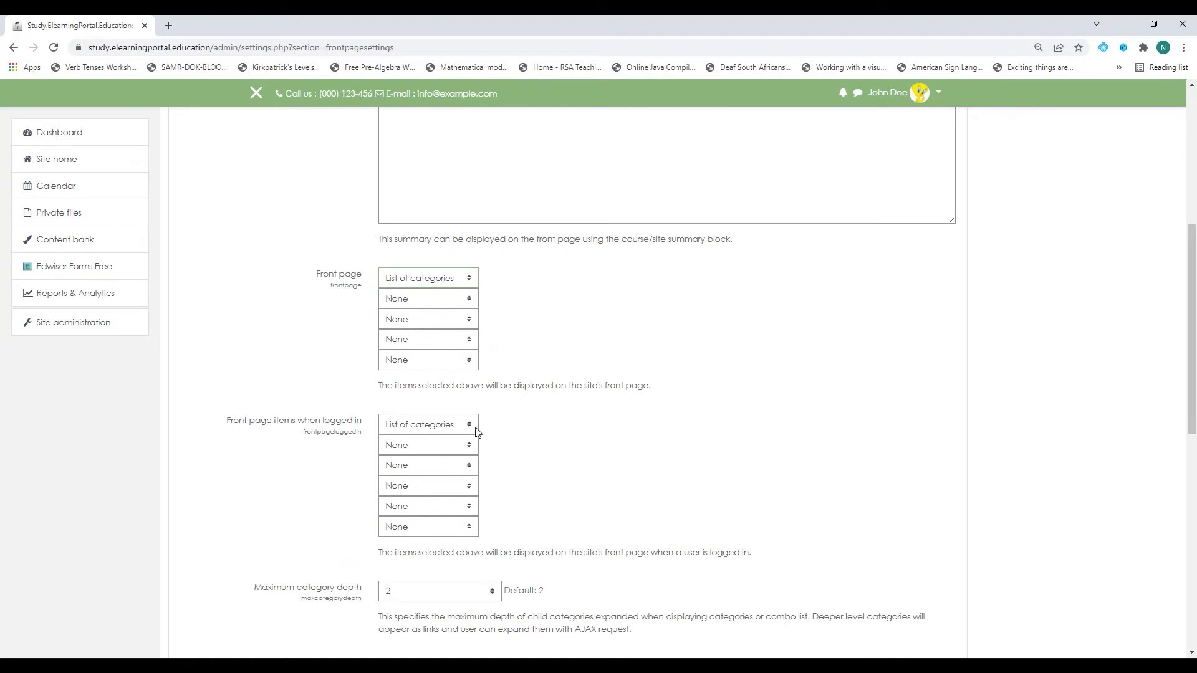
scroll(592, 457, "down", 2)
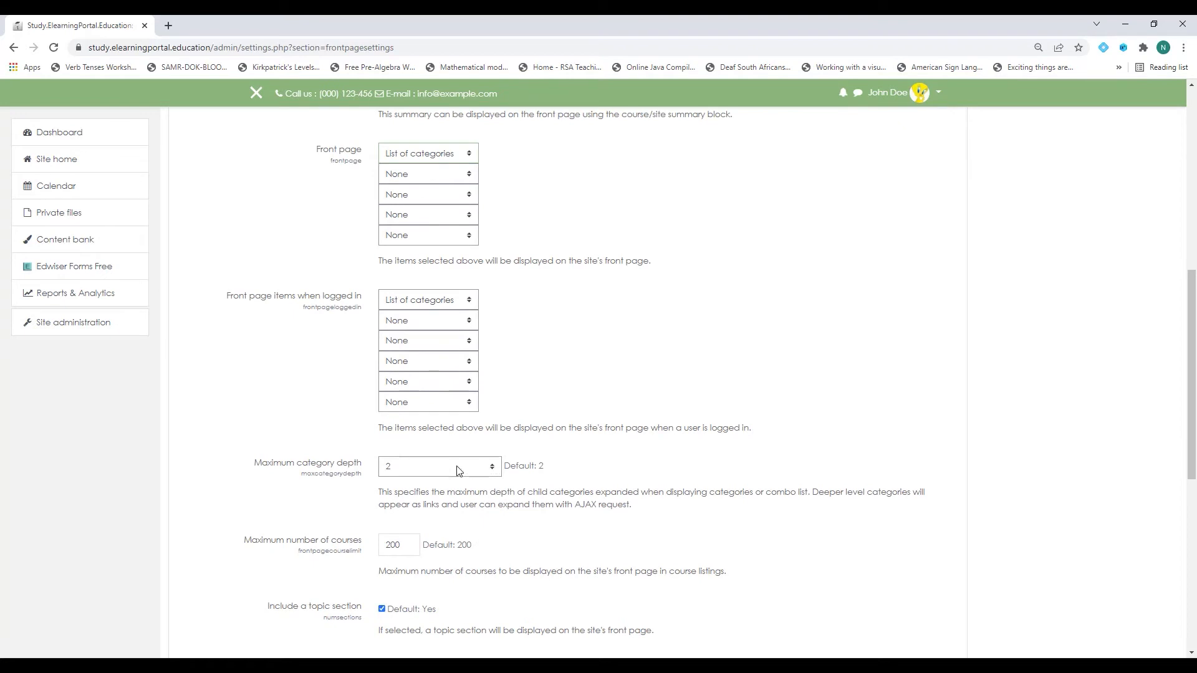
scroll(277, 476, "down", 3)
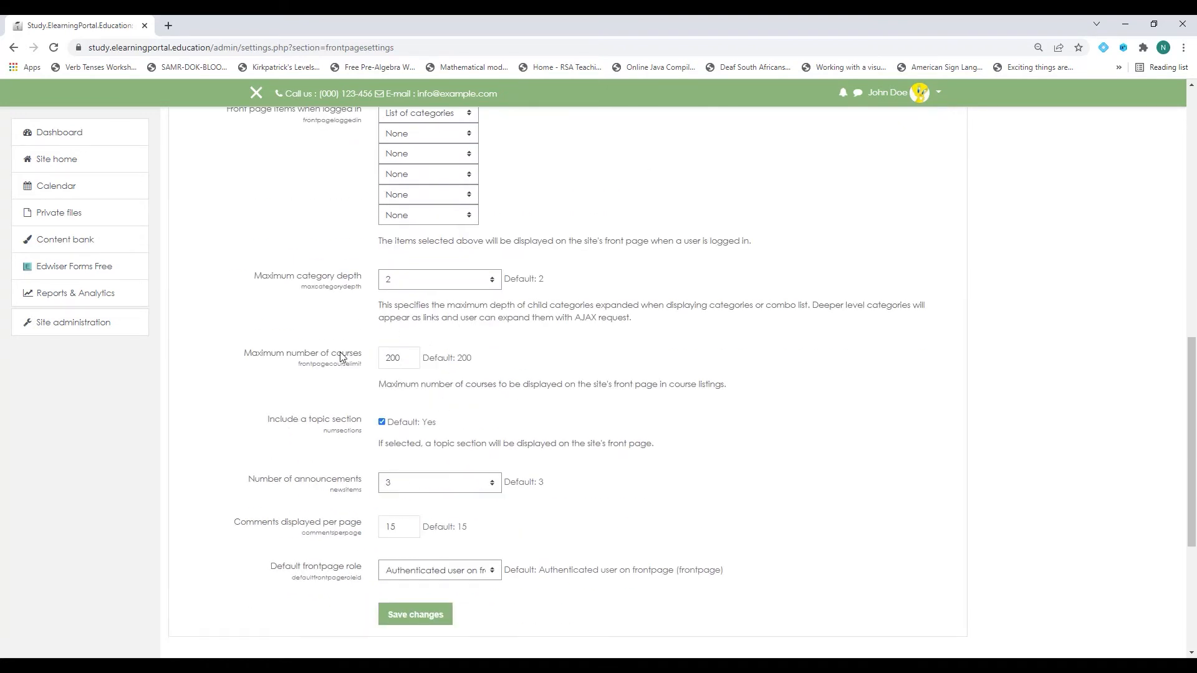
scroll(277, 445, "down", 3)
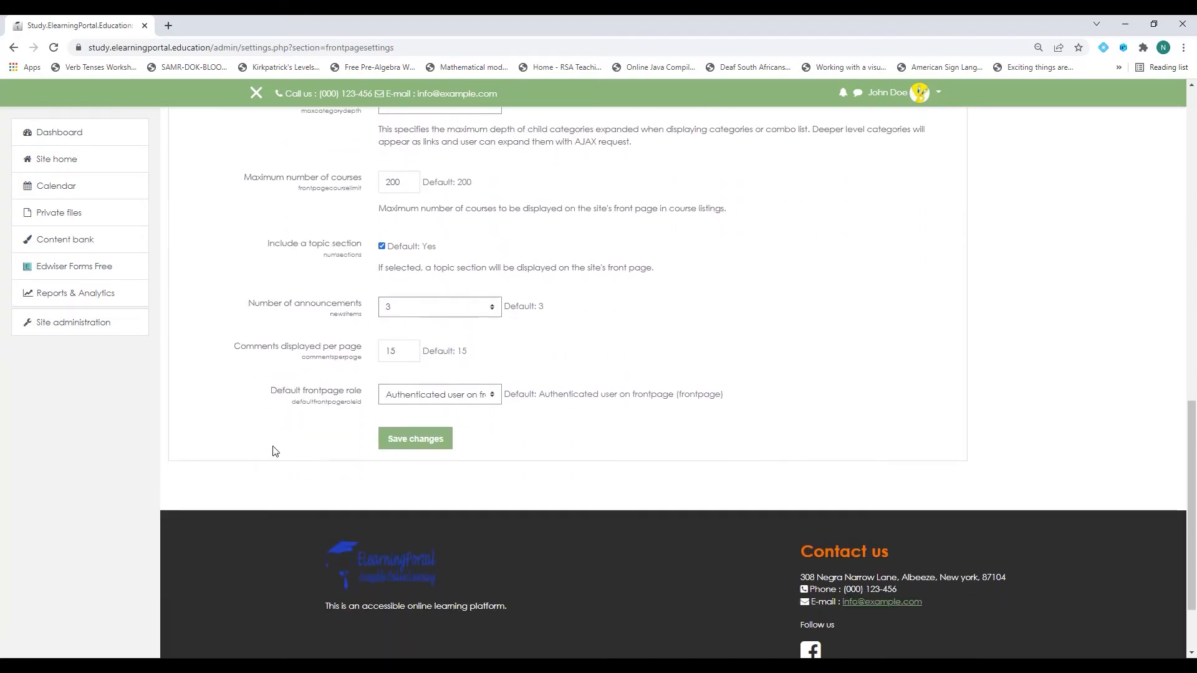
left_click(430, 433)
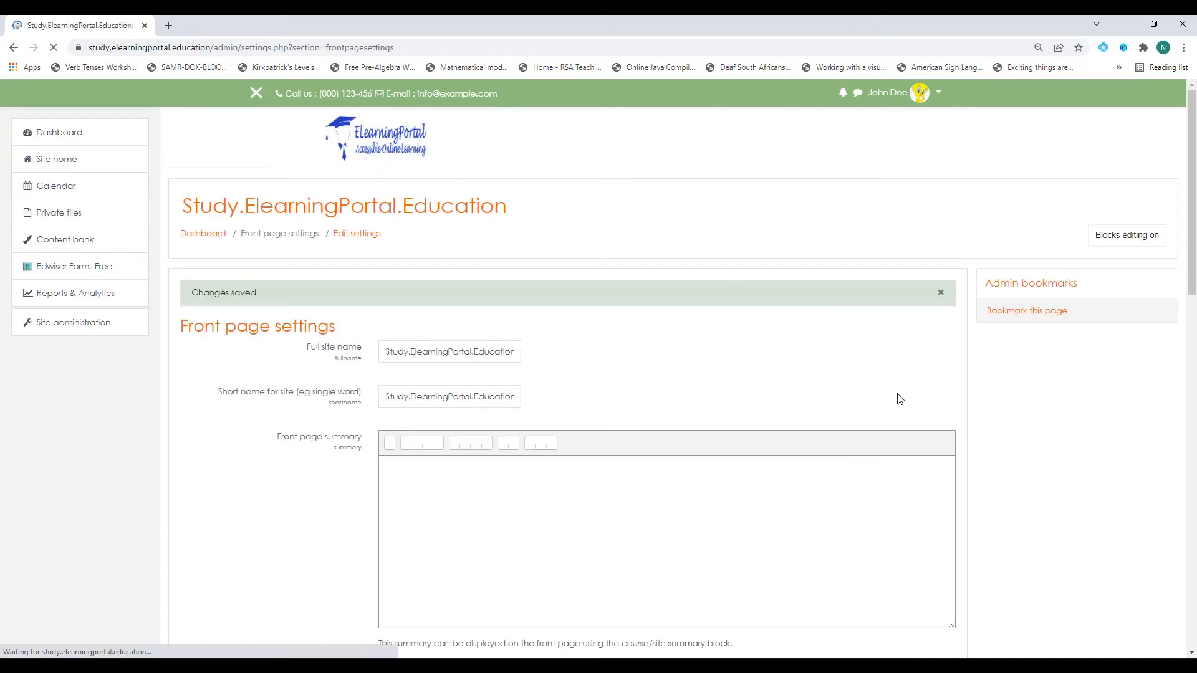
Log out from the site home and confirm the guest front page lists the course categories.
left_click(90, 165)
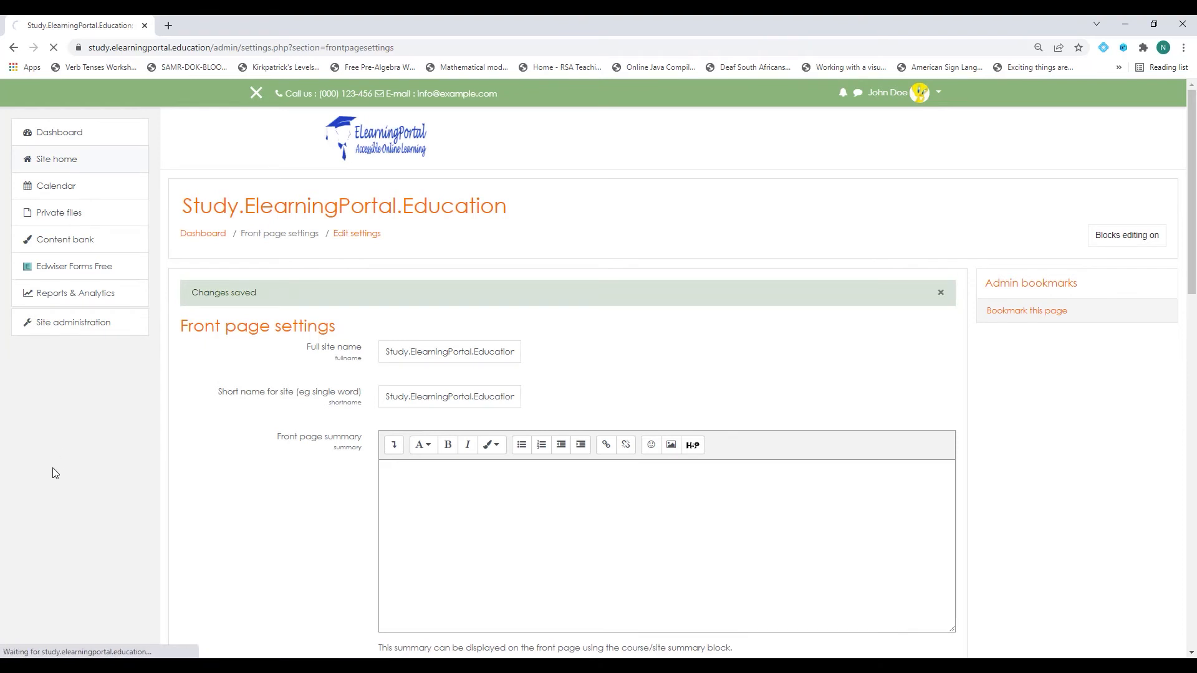
scroll(580, 450, "down", 3)
scroll(577, 449, "up", 3)
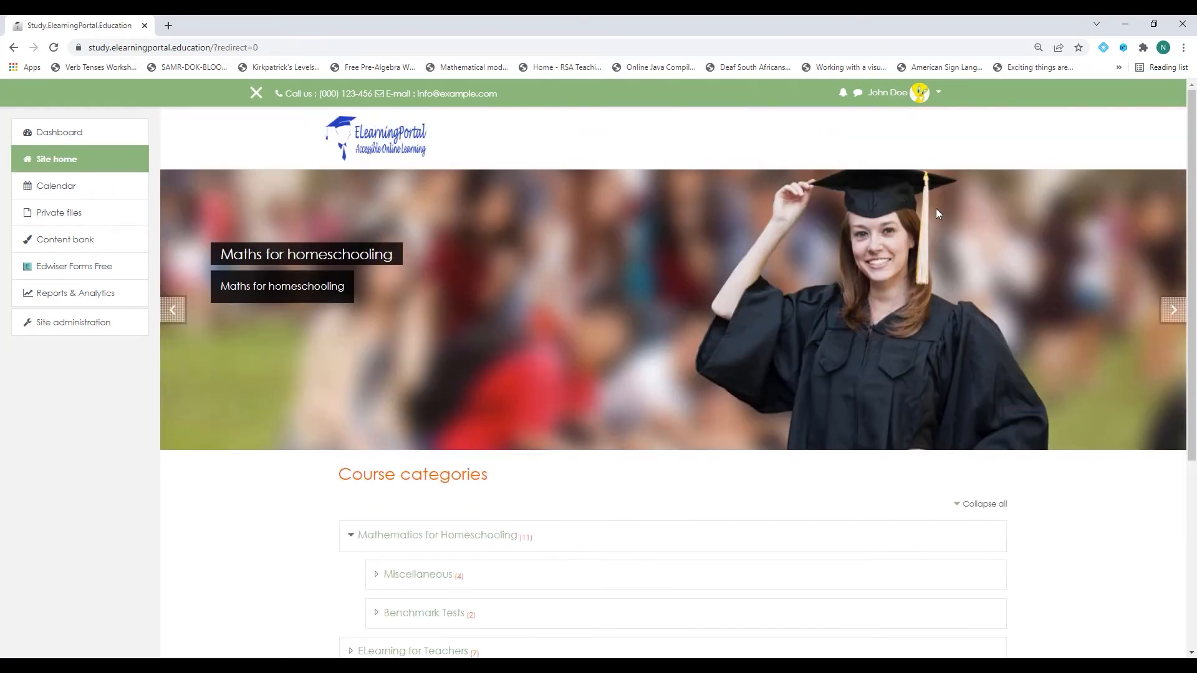
left_click(938, 95)
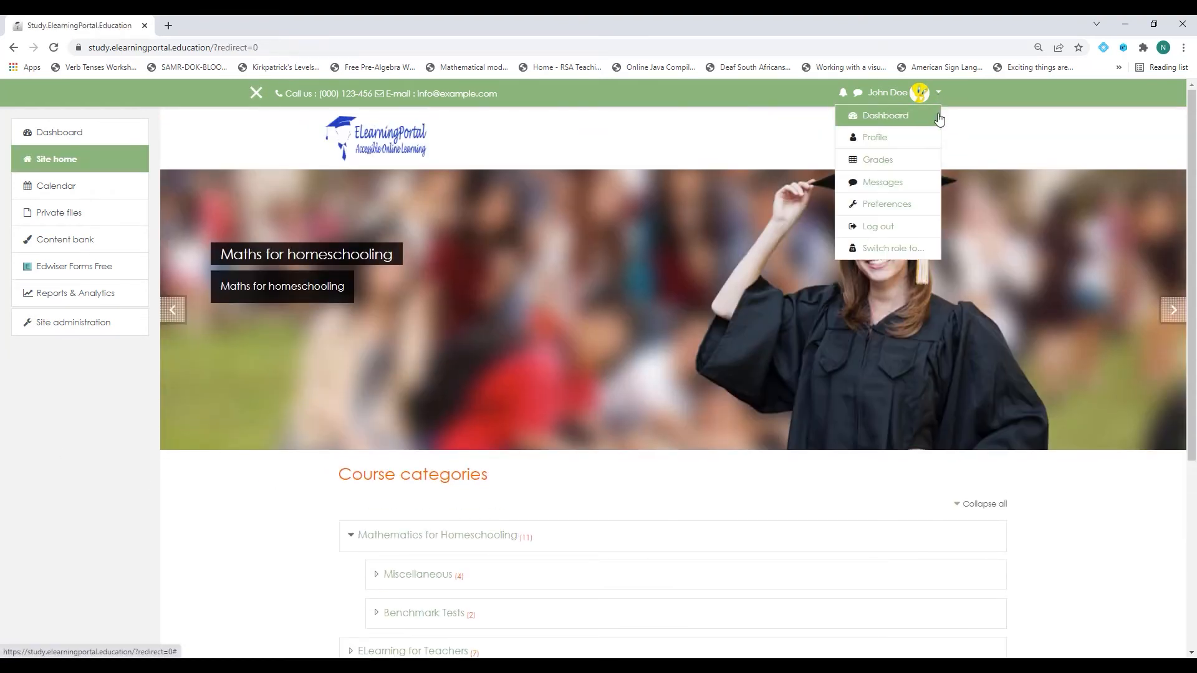
left_click(889, 226)
scroll(521, 473, "down", 2)
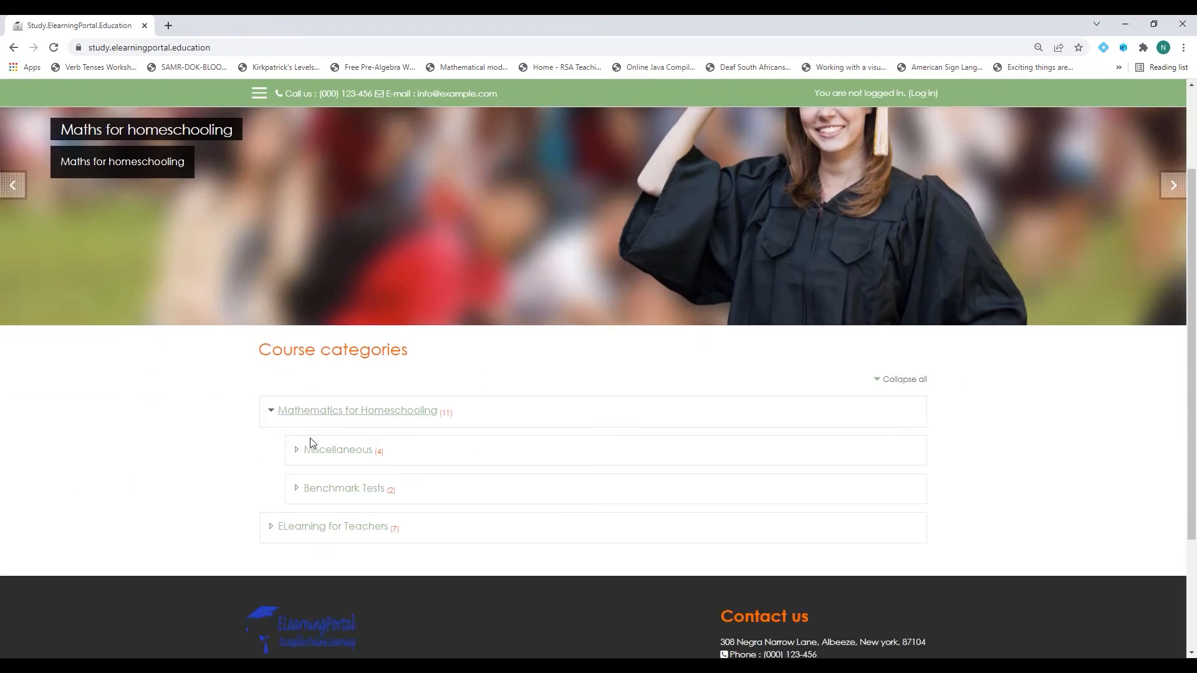
scroll(508, 459, "up", 2)
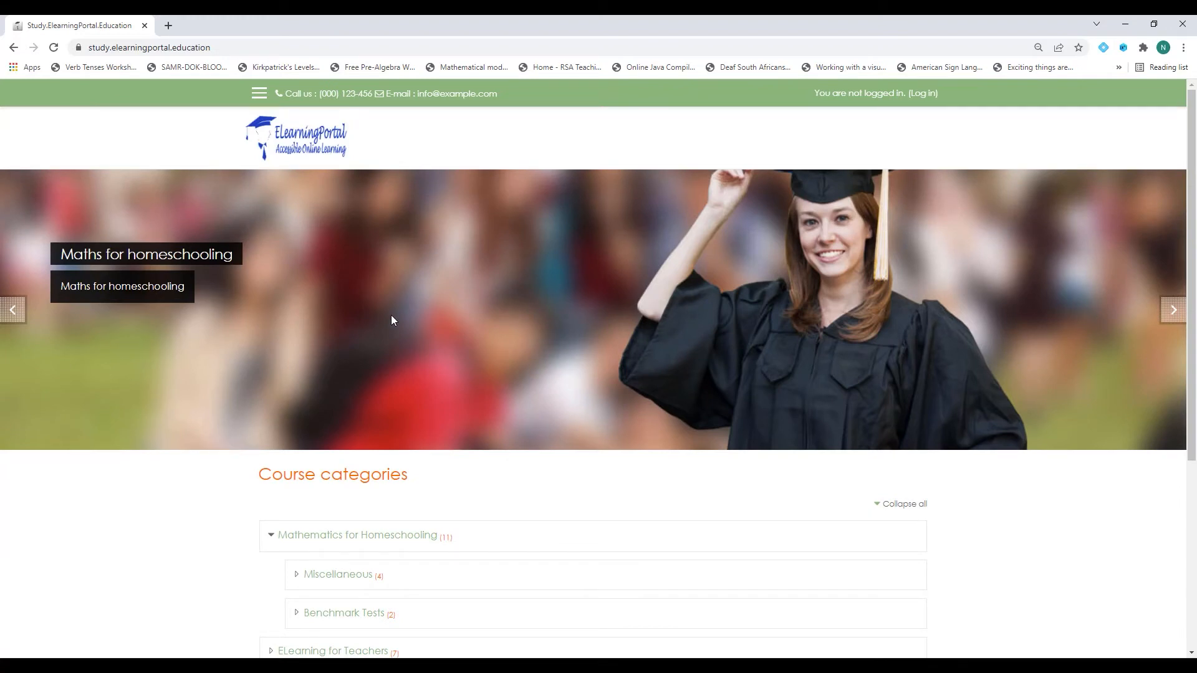
scroll(391, 320, "down", 3)
scroll(514, 524, "down", 2)
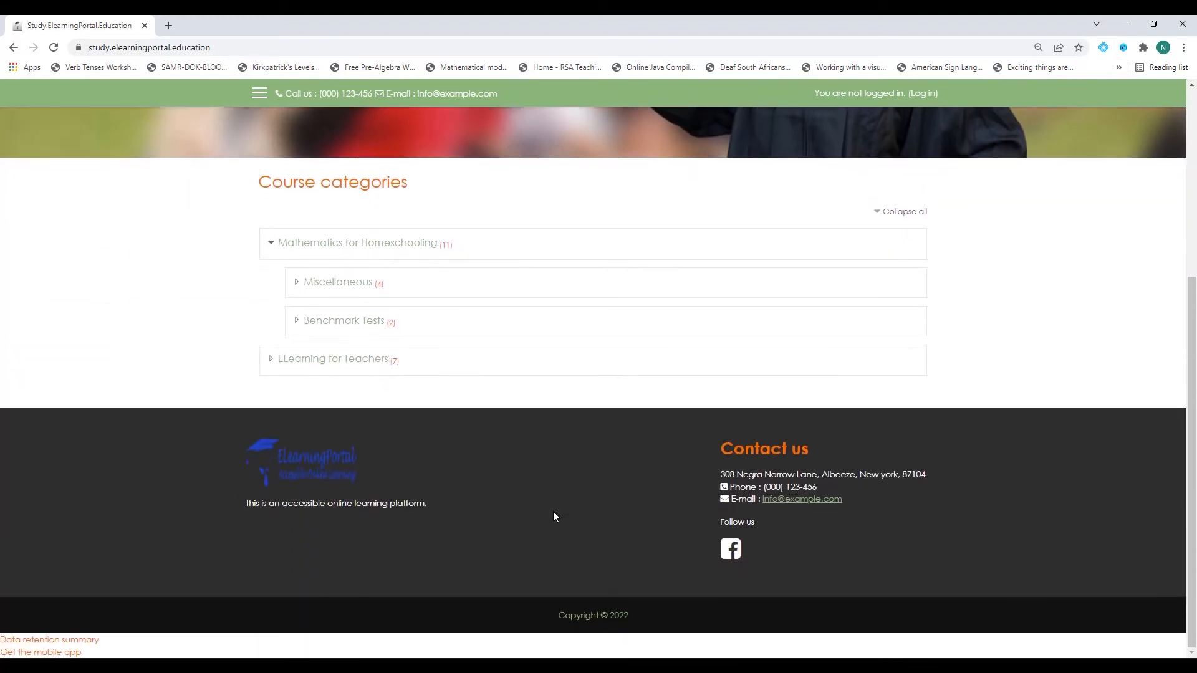
scroll(553, 517, "up", 5)
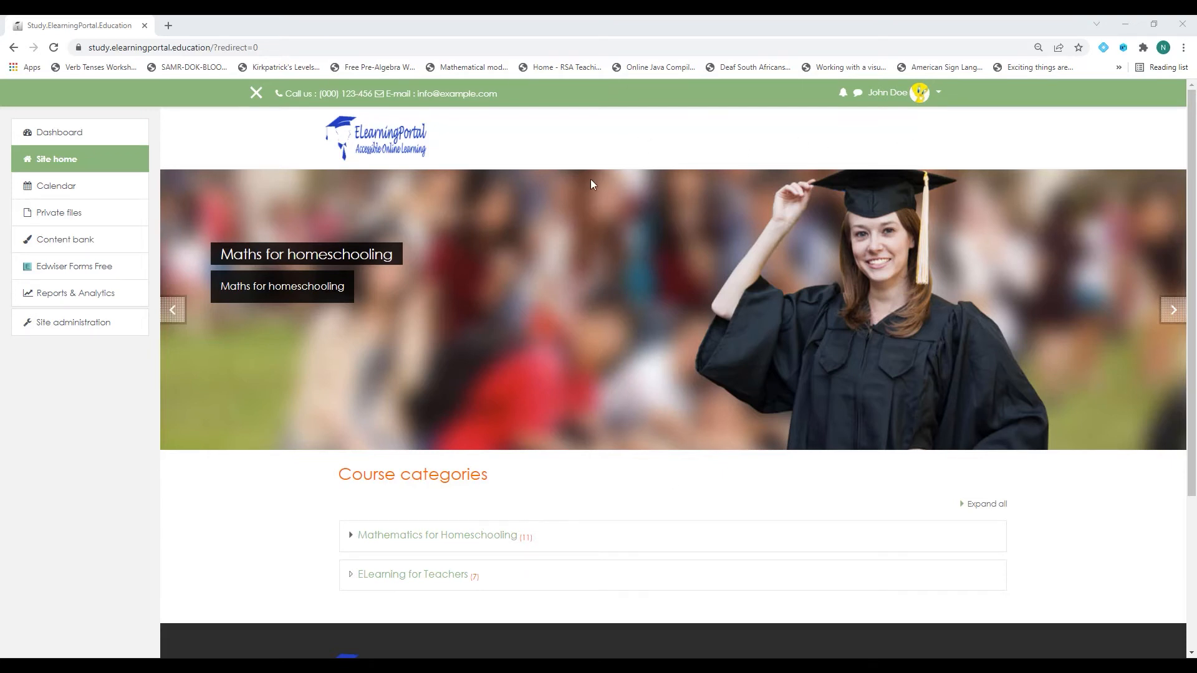
Open the Functions course under Mathematics for Homeschooling and copy its page address.
left_click(412, 540)
left_click(412, 540)
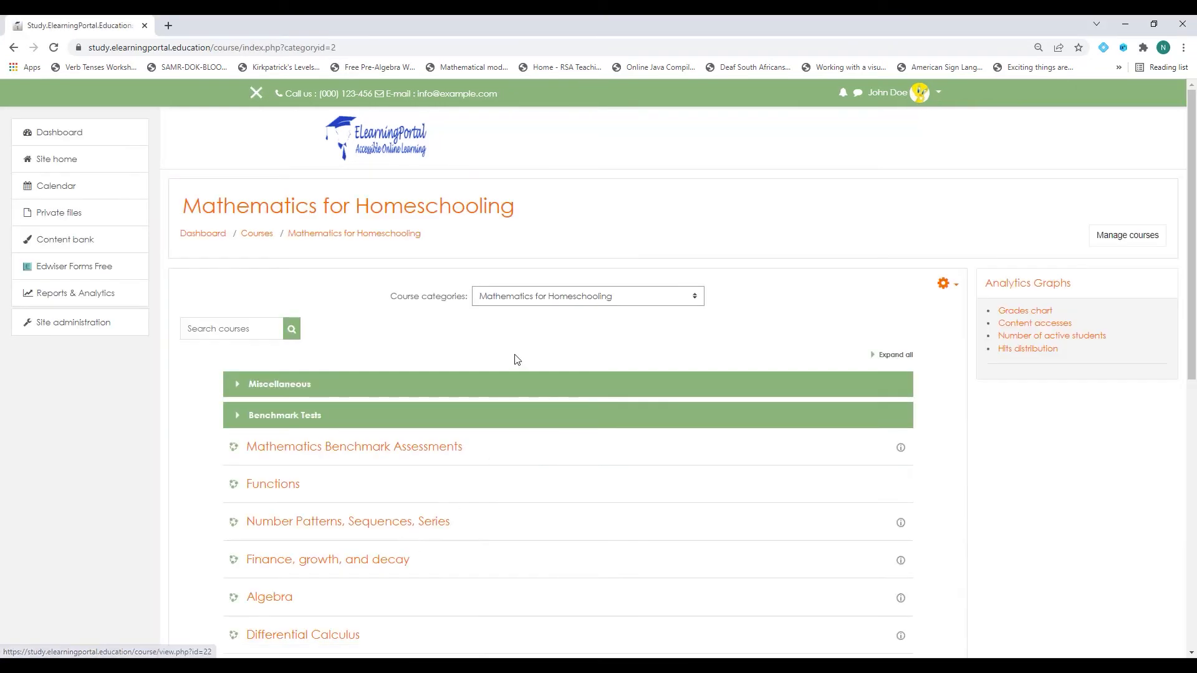
scroll(516, 355, "down", 2)
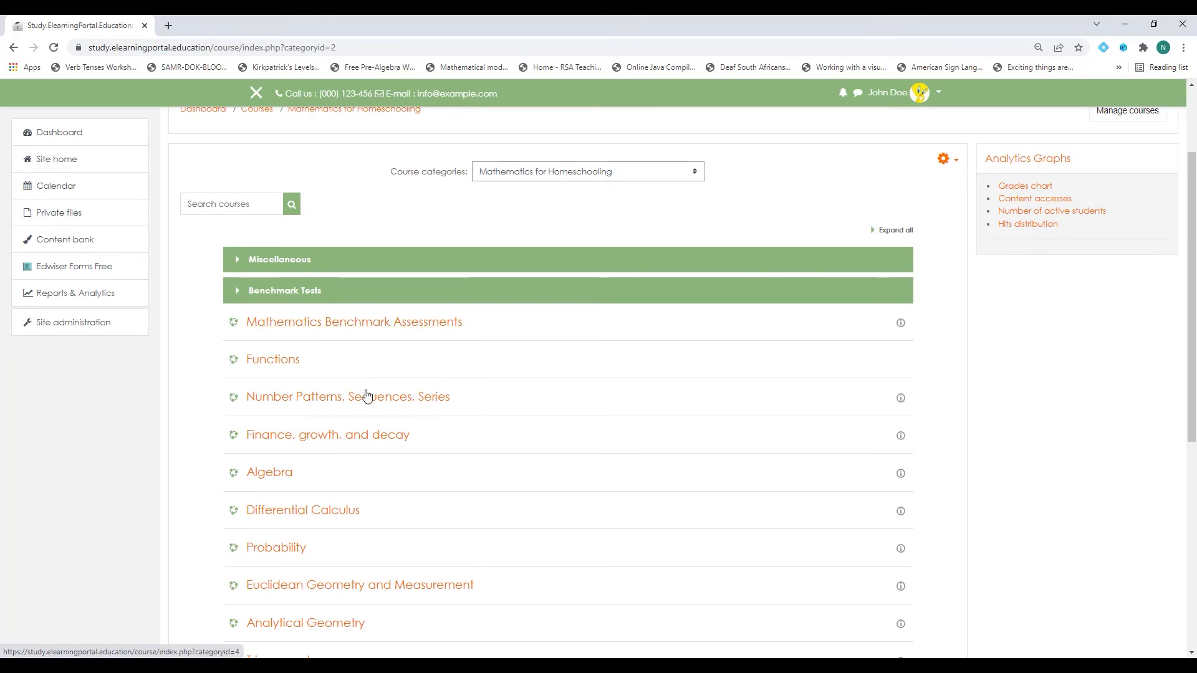
scroll(274, 372, "down", 5)
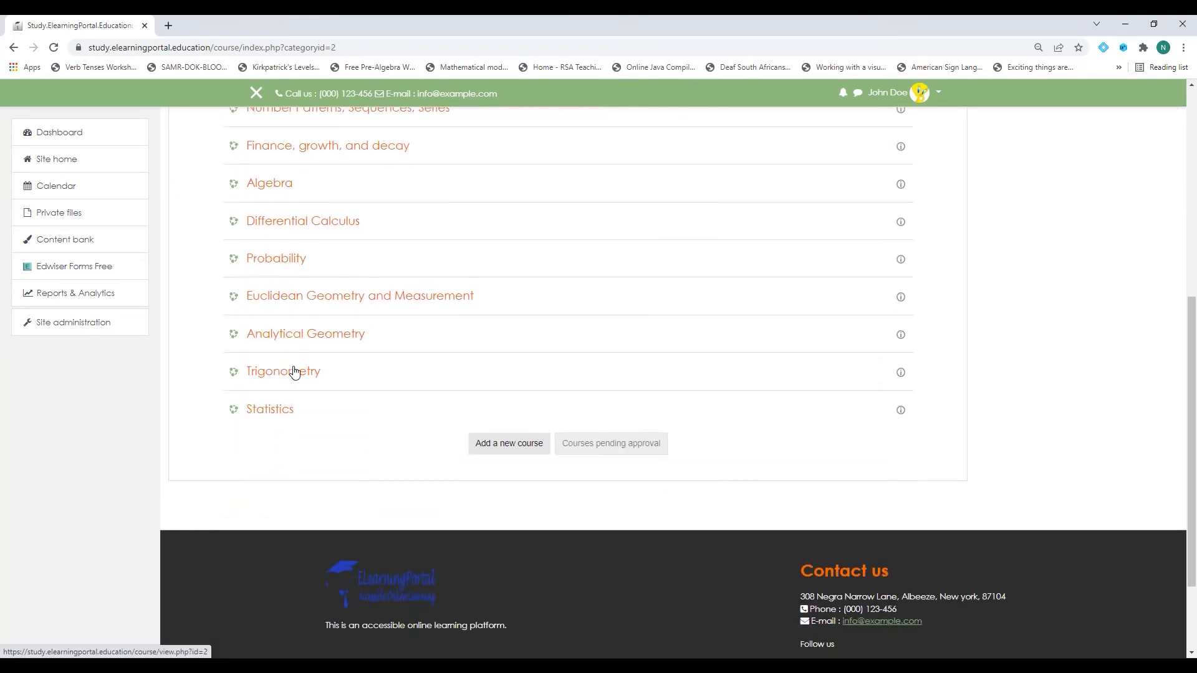
scroll(293, 373, "up", 6)
left_click(305, 427)
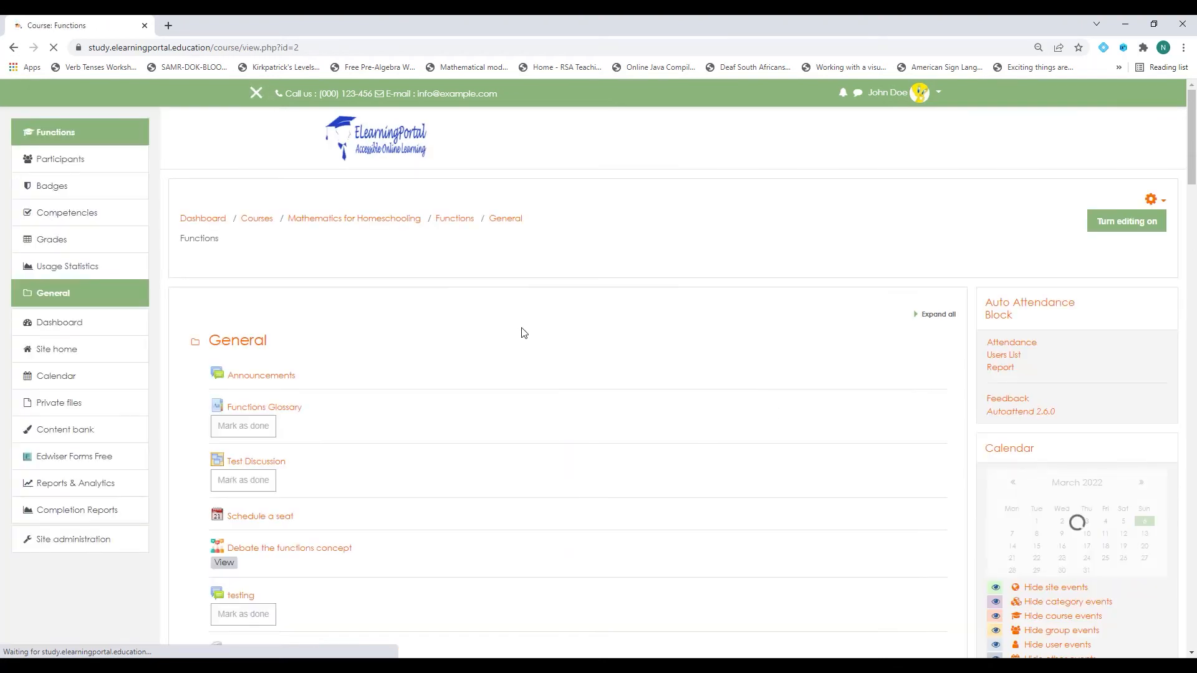
left_click(207, 47)
key("ctrl+c")
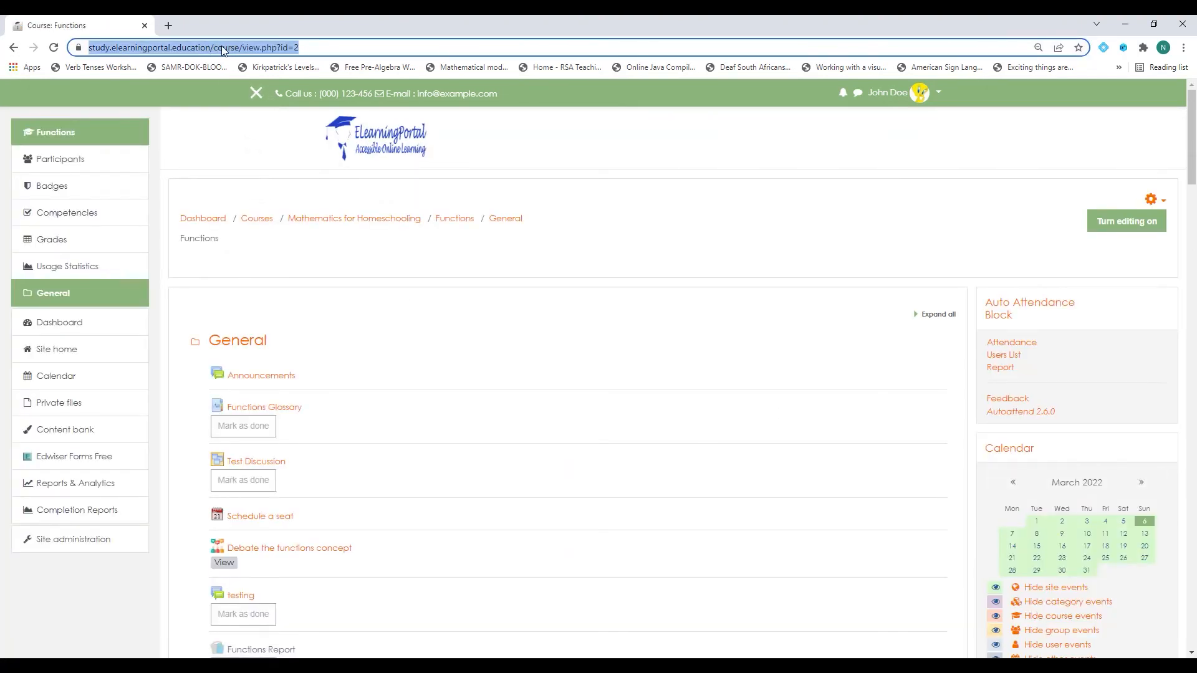
right_click(223, 50)
left_click(256, 139)
Go to Site administration > Appearance > Themes > Theme settings.
left_click(91, 540)
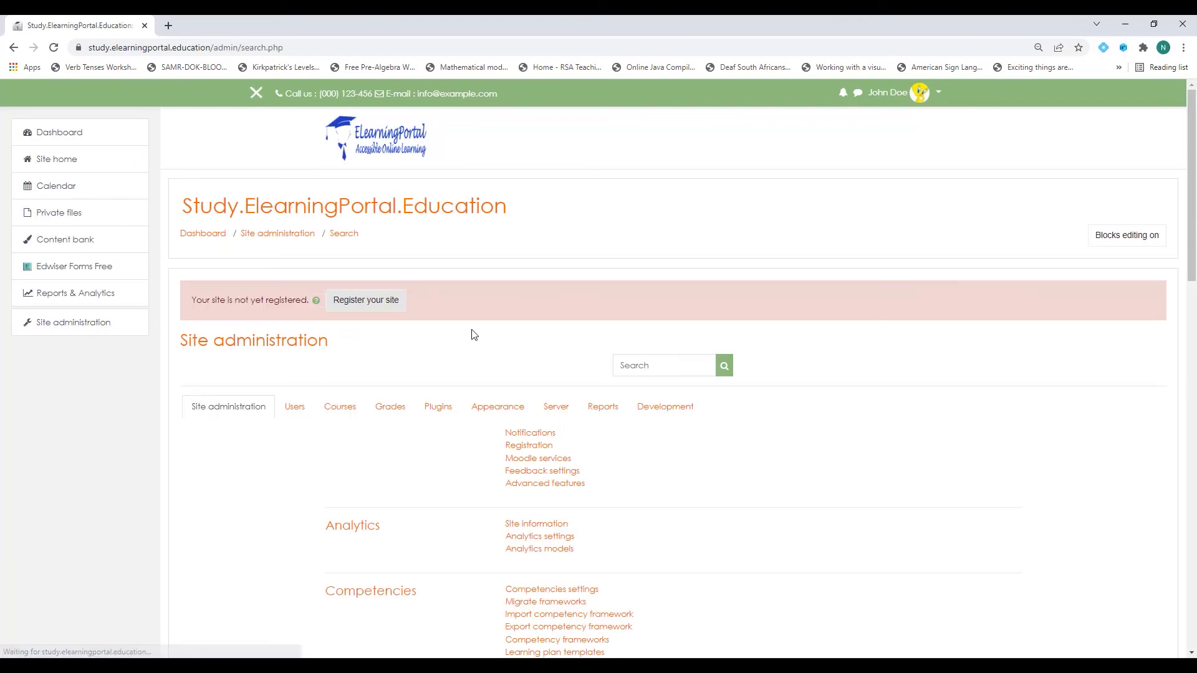
left_click(497, 411)
scroll(465, 344, "down", 6)
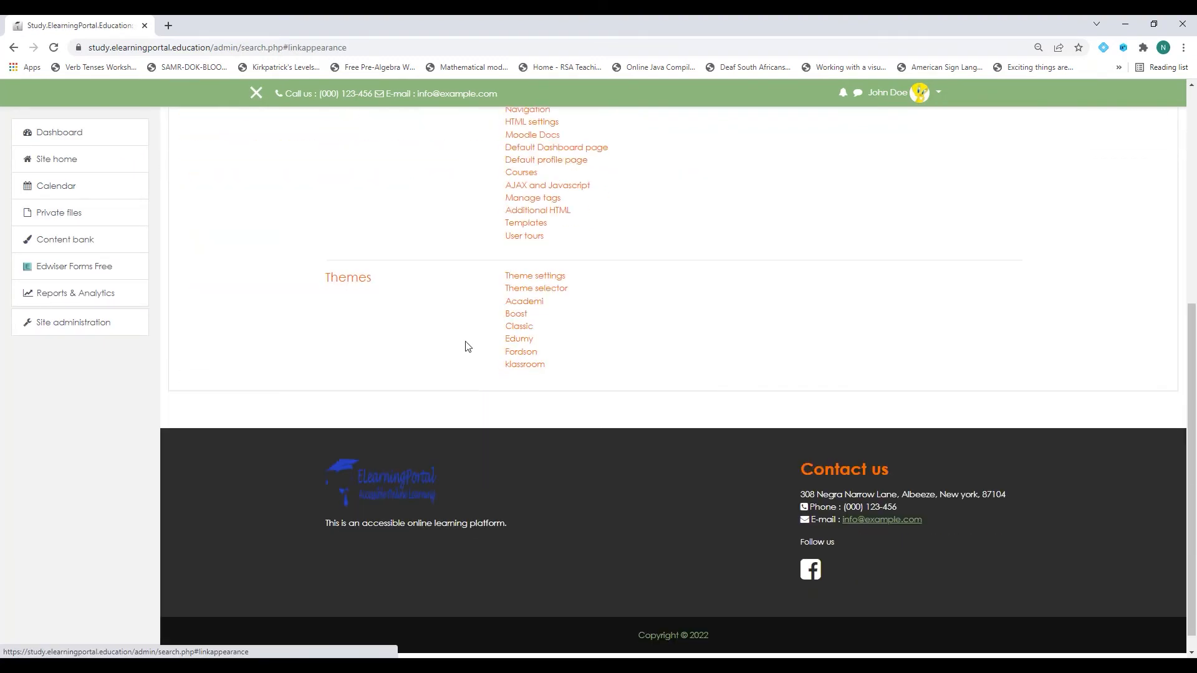
left_click(534, 278)
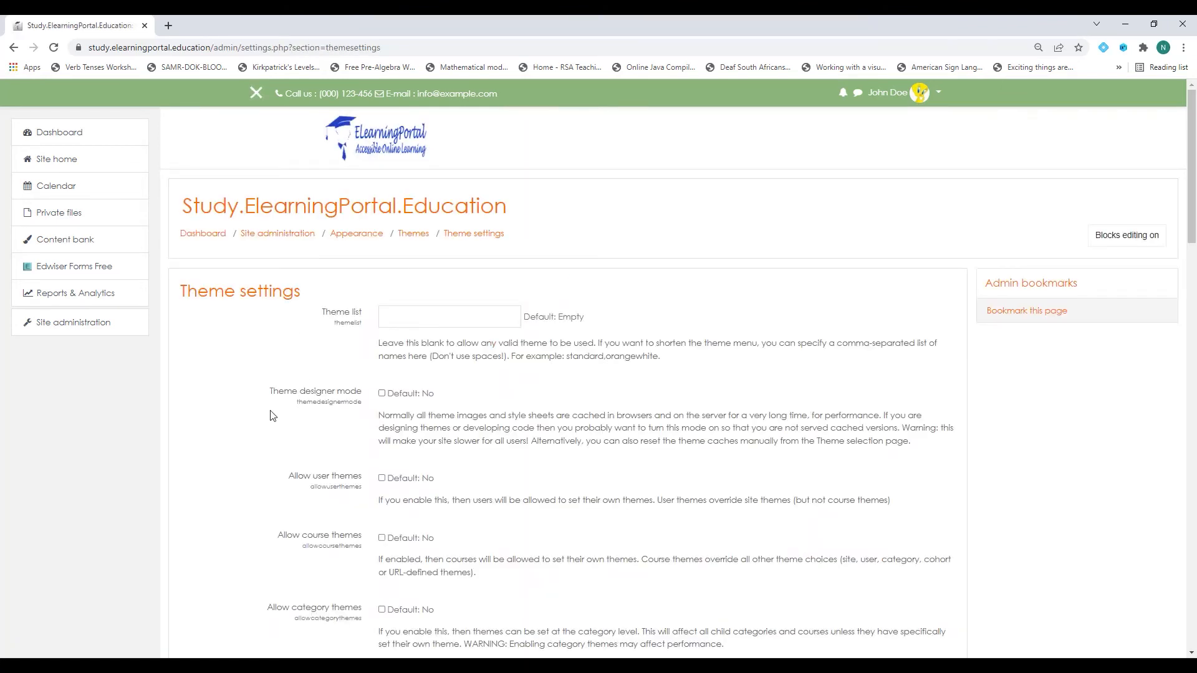
In Custom menu items, enter 'Mathematics|' with the pasted view.php?id=2 URL, then begin 'ELearning|'.
scroll(267, 408, "down", 10)
scroll(287, 399, "down", 1)
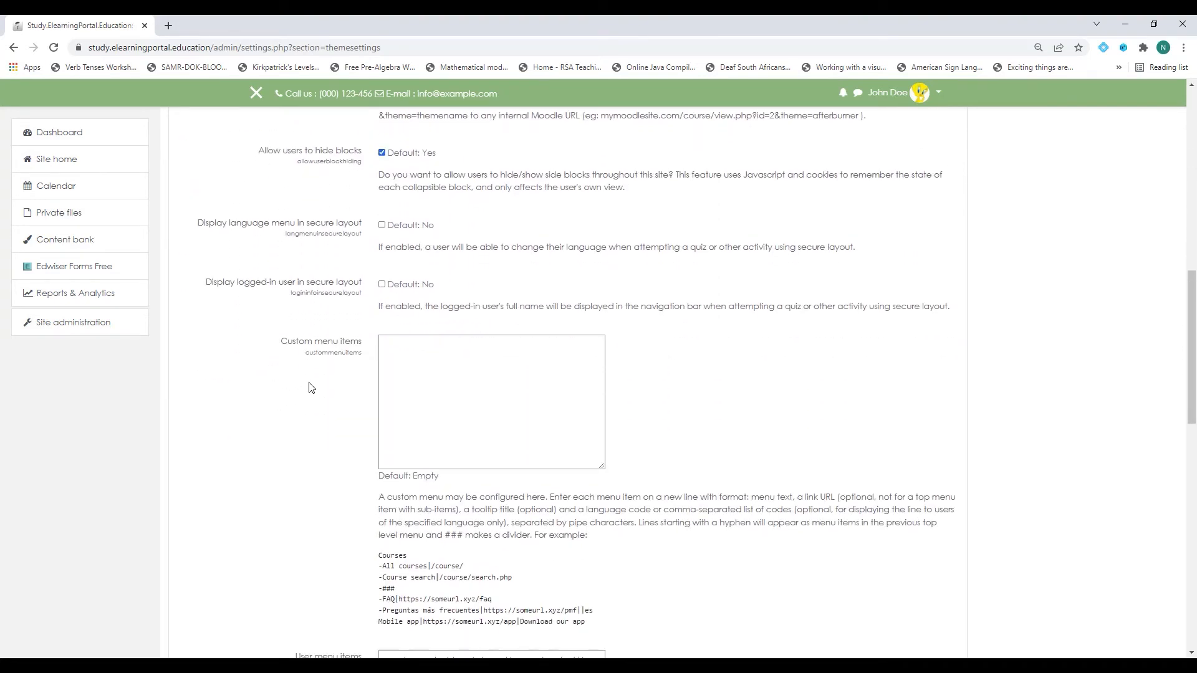
left_click_drag(281, 342, 360, 345)
left_click(412, 355)
type("Mathematics|")
key("ctrl+v")
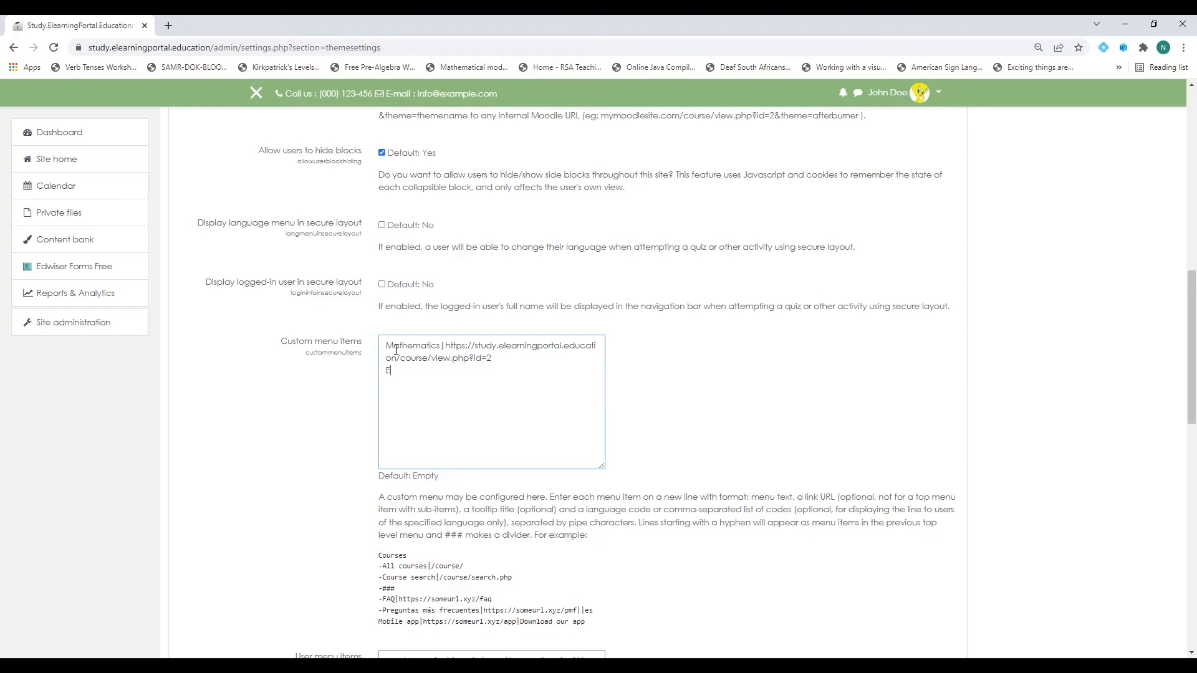
type("Learning|")
In a new Site home tab, open Moodle for Teachers/Instructors and copy its course address.
right_click(64, 164)
left_click(106, 175)
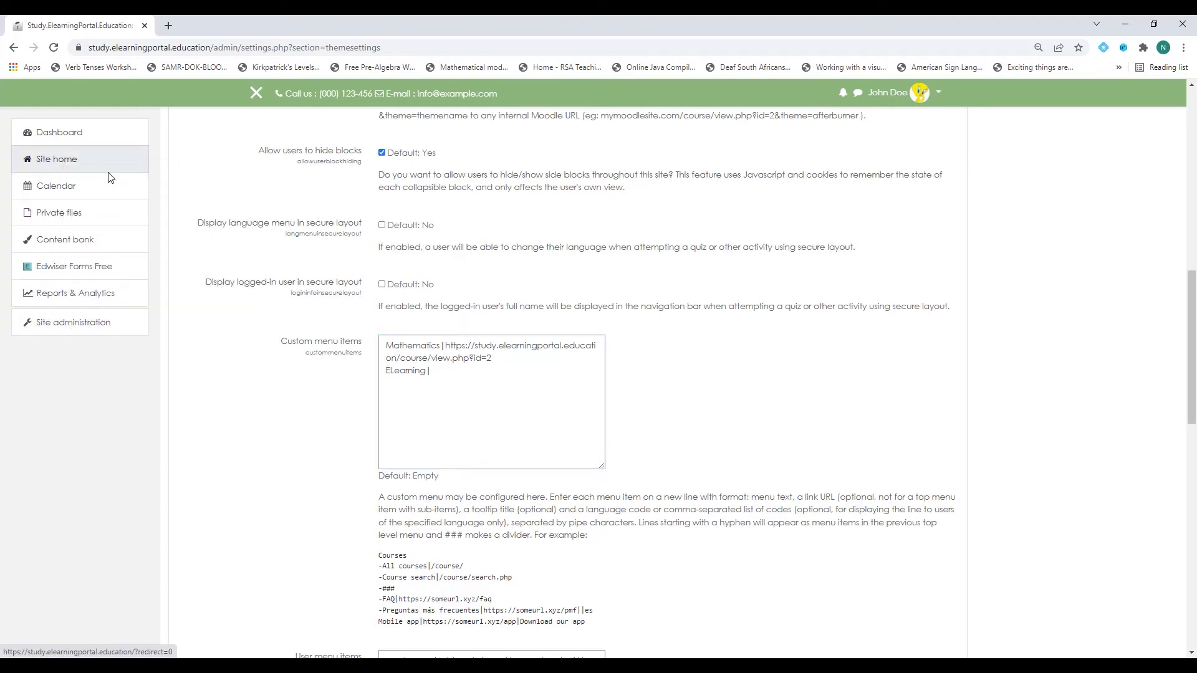
left_click(218, 28)
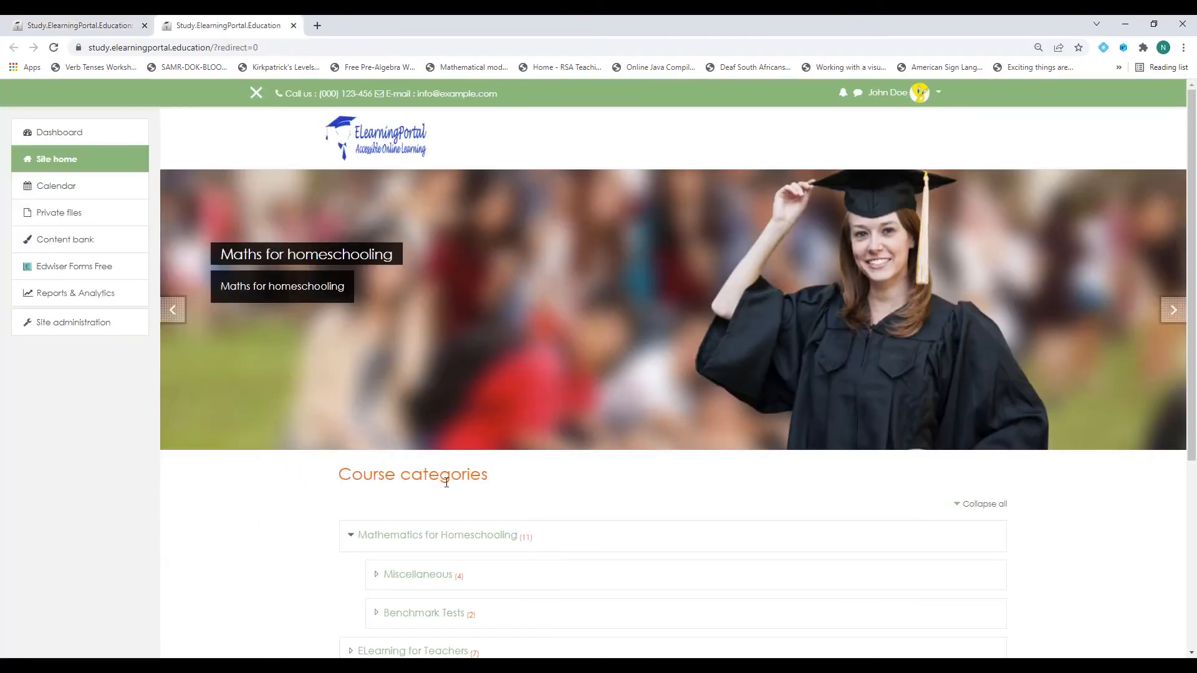
scroll(443, 476, "down", 3)
left_click(434, 473)
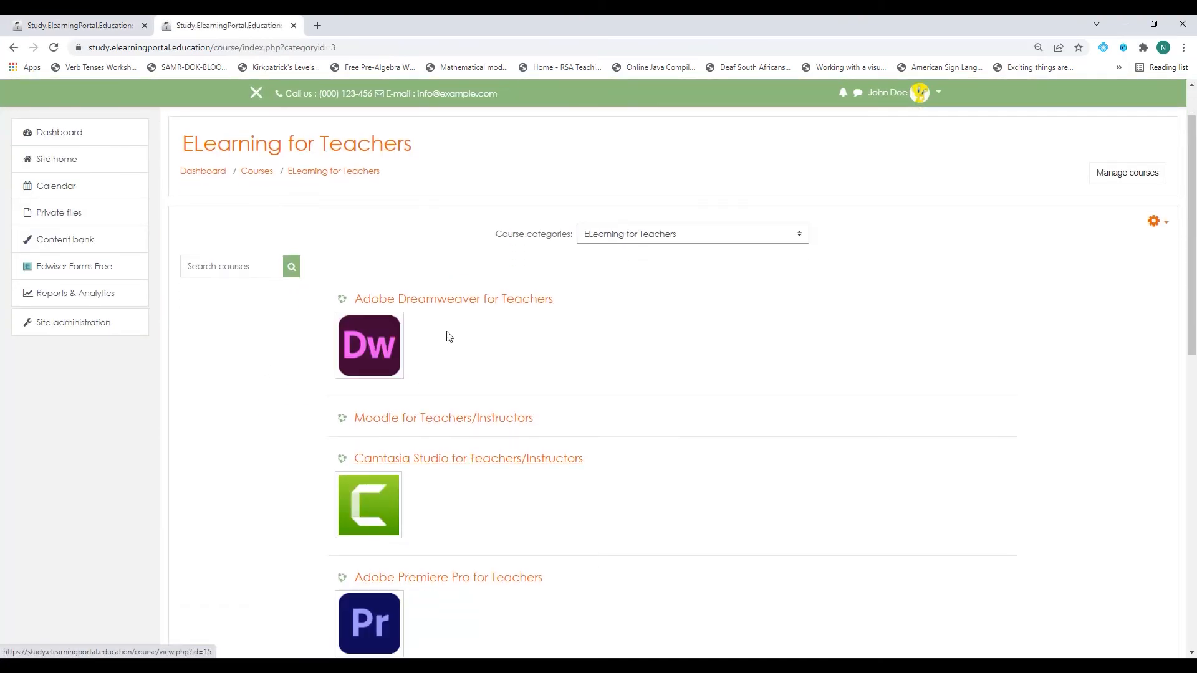
left_click(458, 421)
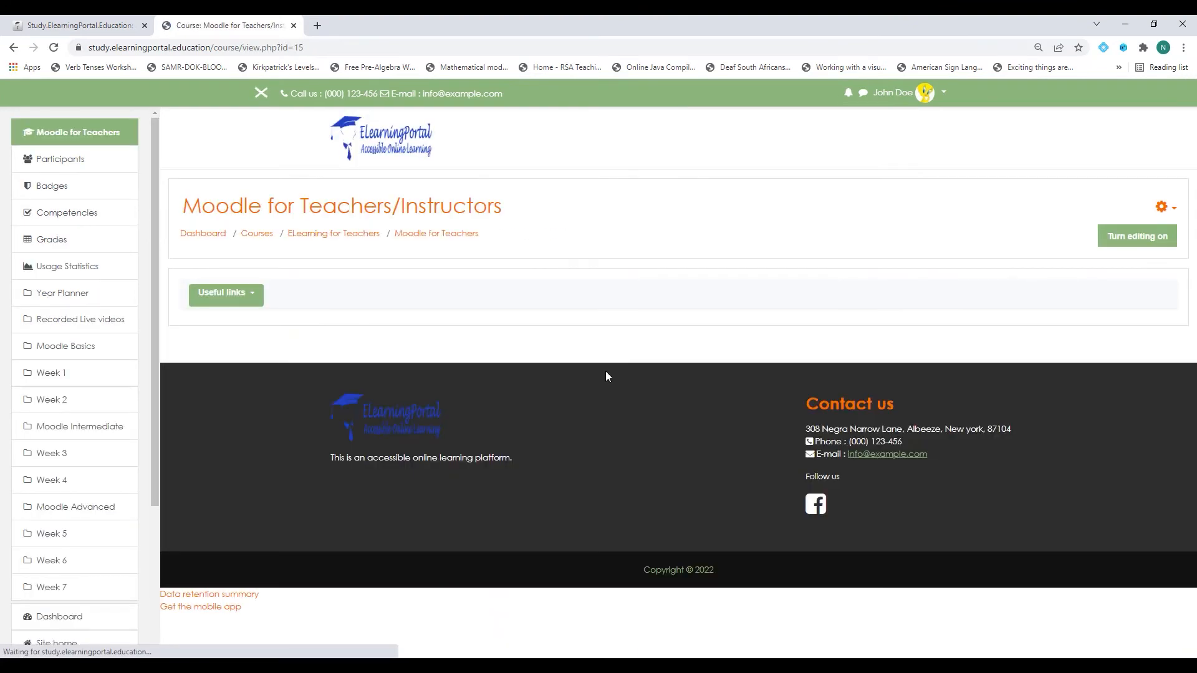
left_click(183, 49)
right_click(184, 49)
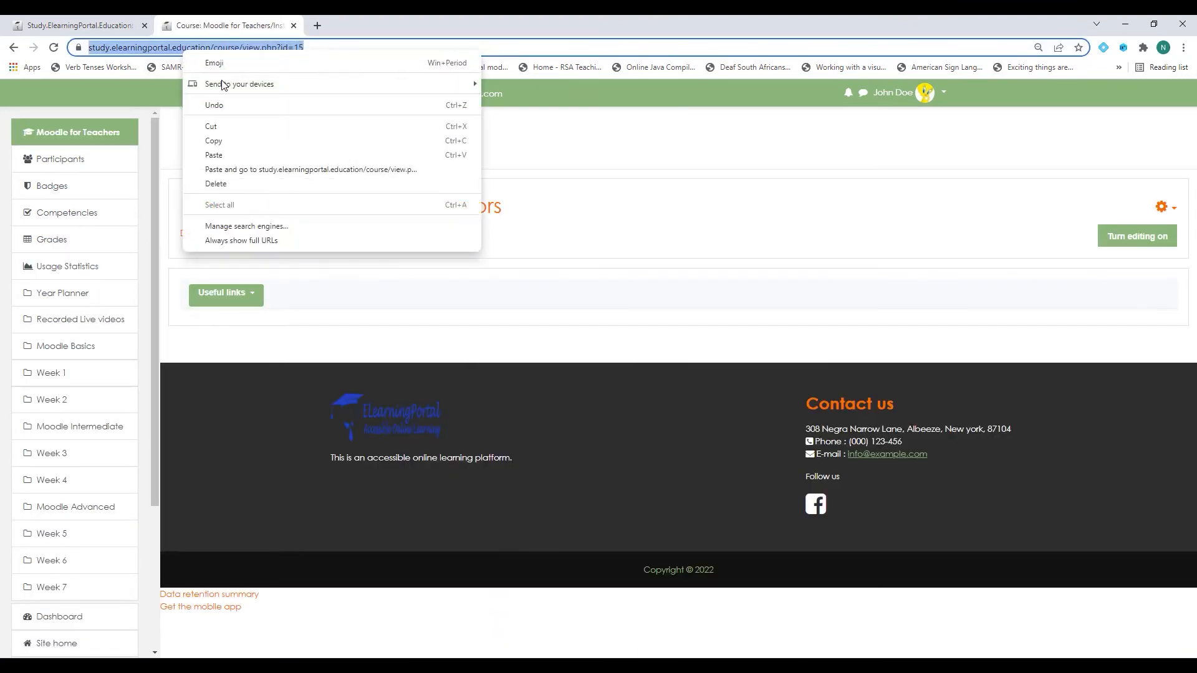
left_click(228, 142)
Paste the view.php?id=15 address after 'ELearning|' and add 'My Performance' and 'Contact Us' lines.
left_click(106, 32)
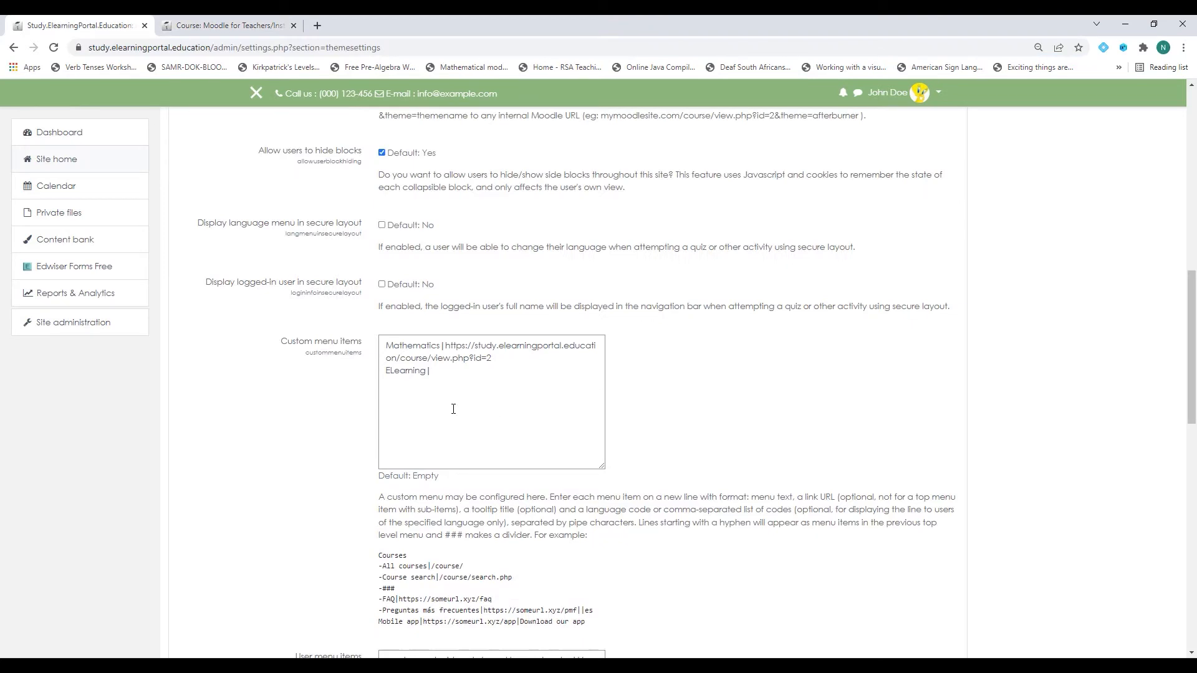
key("ctrl+v")
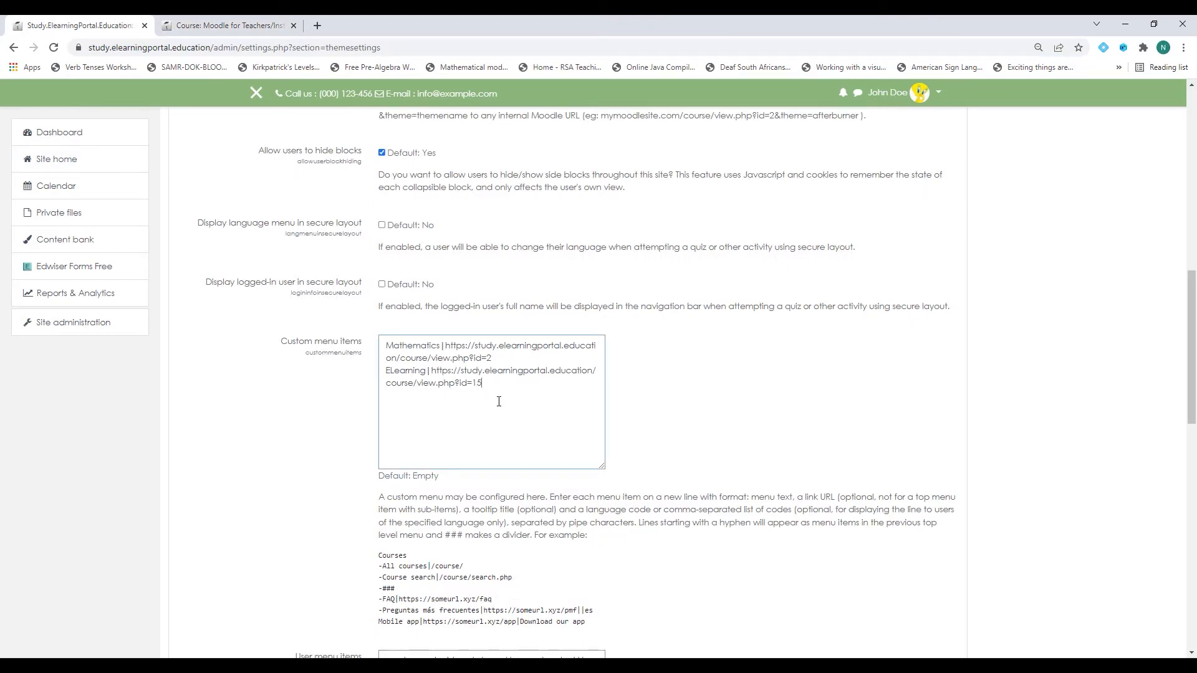
key("Return")
type("Contact Us")
left_click(493, 384)
key("Return")
type("G")
key("BackSpace")
type("My Performance")
Open the Grades overview page from the user menu and copy its address.
left_click(187, 26)
left_click(928, 97)
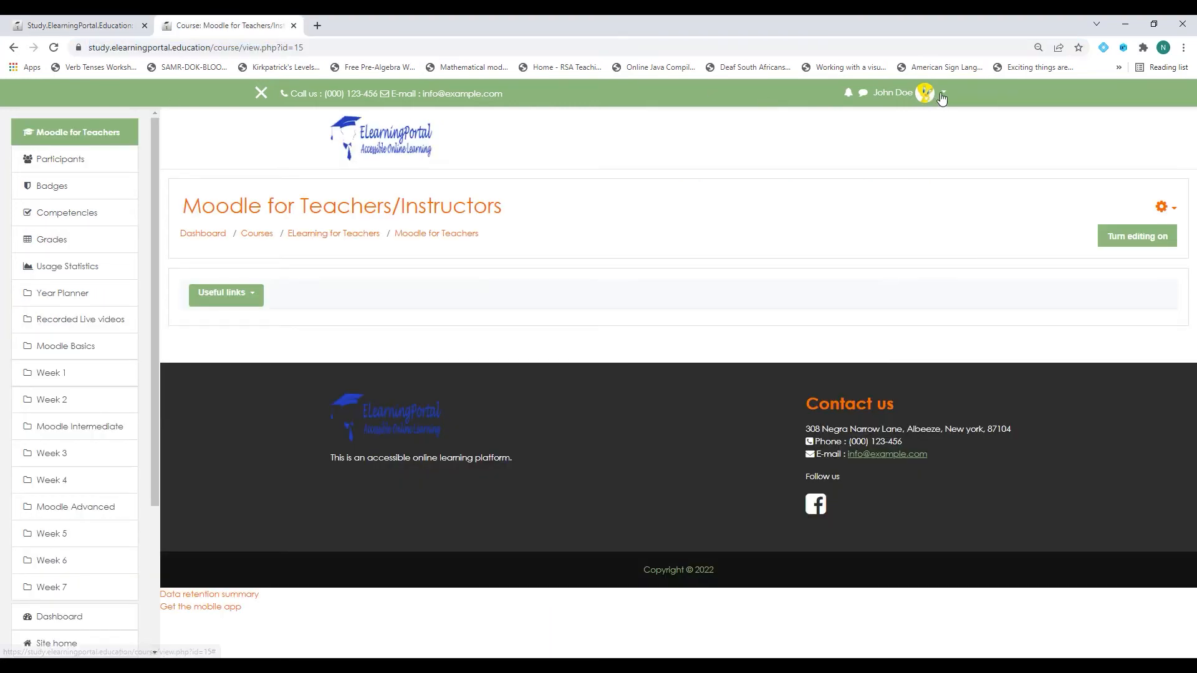
left_click(880, 162)
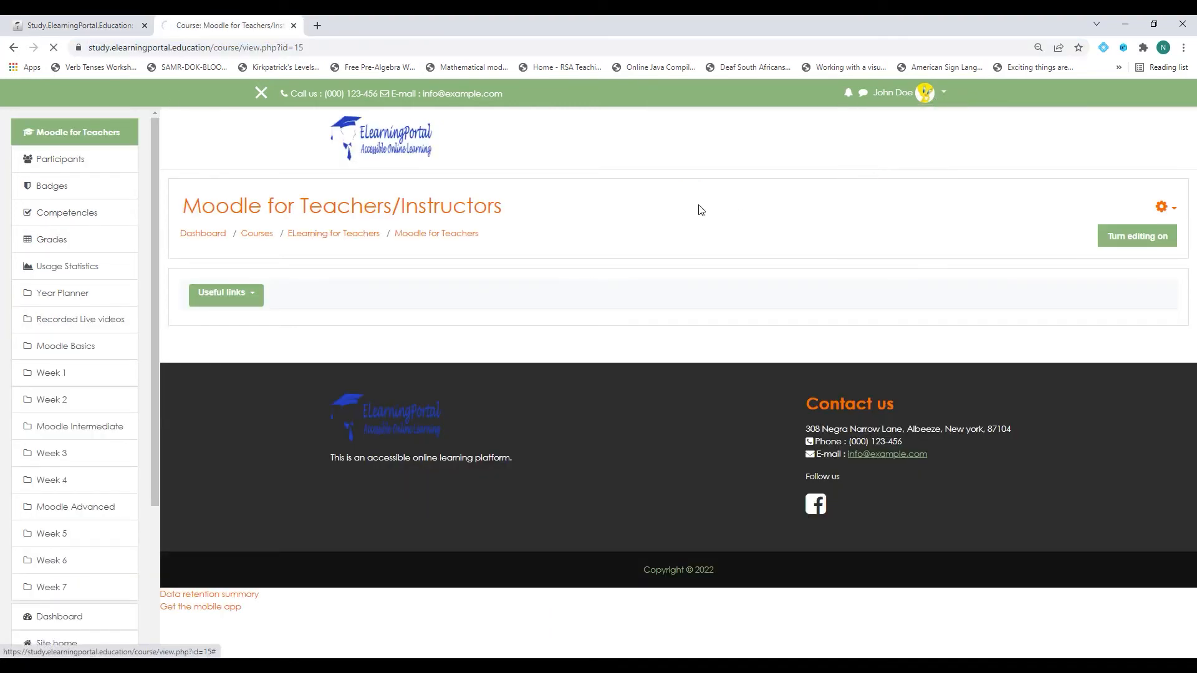
left_click(169, 49)
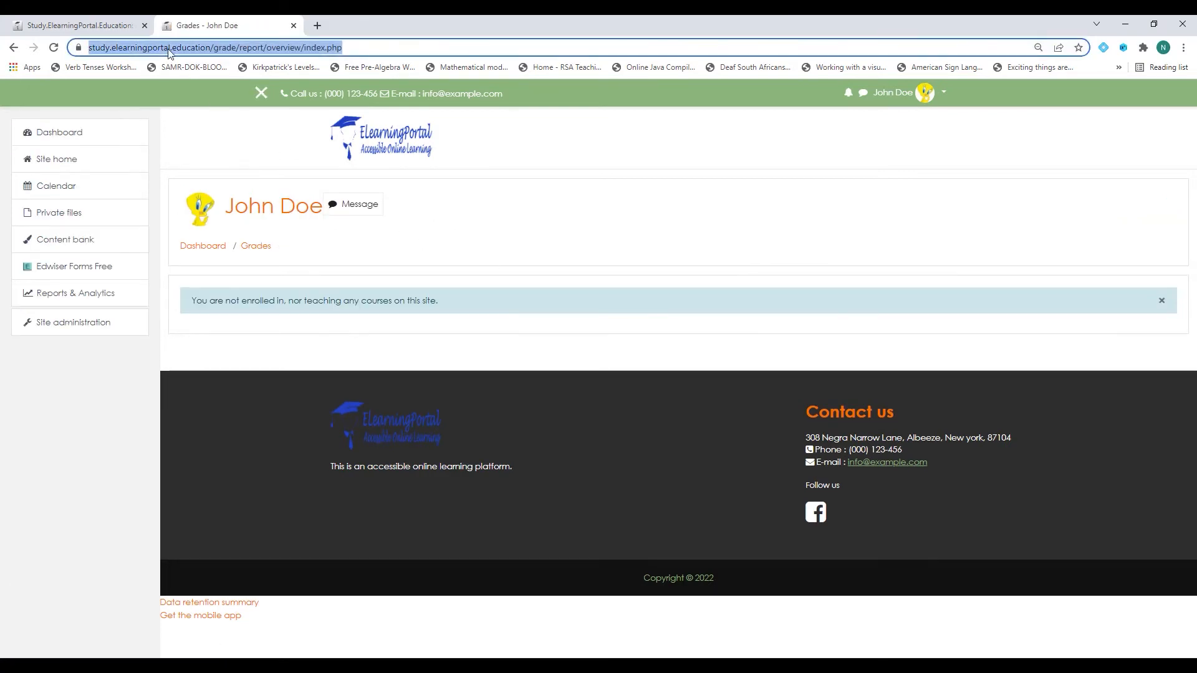
right_click(169, 50)
left_click(214, 140)
Paste the grades address after 'My Performance|' in Custom menu items and save the theme settings.
left_click(81, 26)
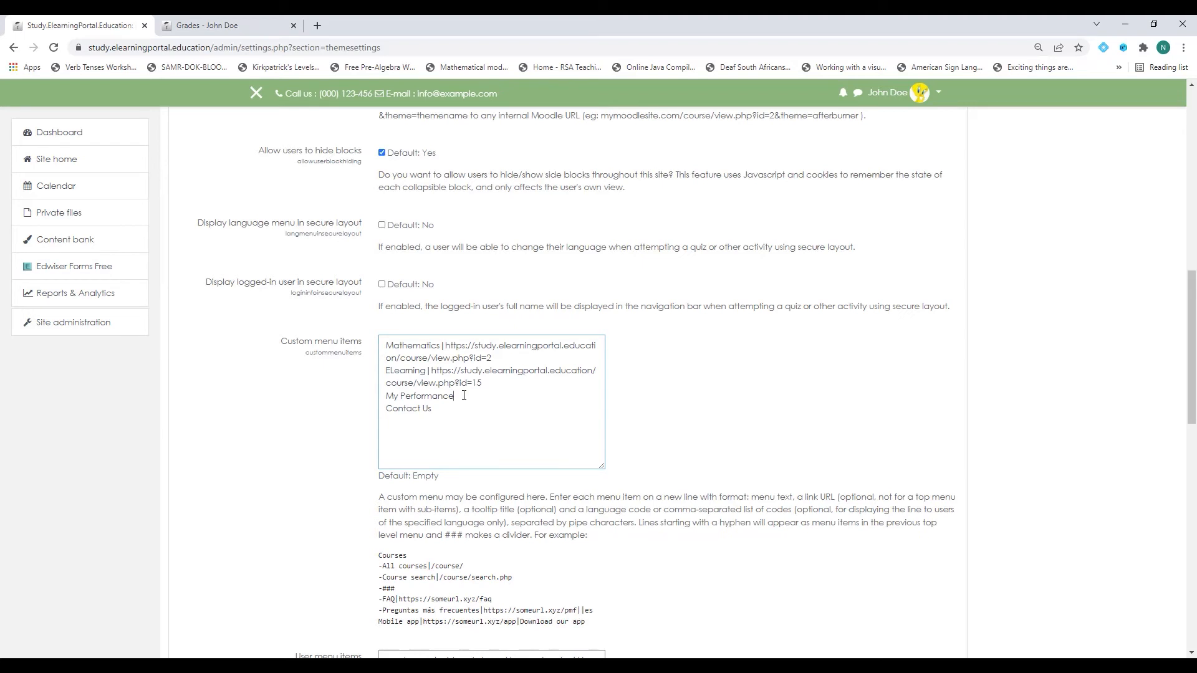
type("|")
key("ctrl+v")
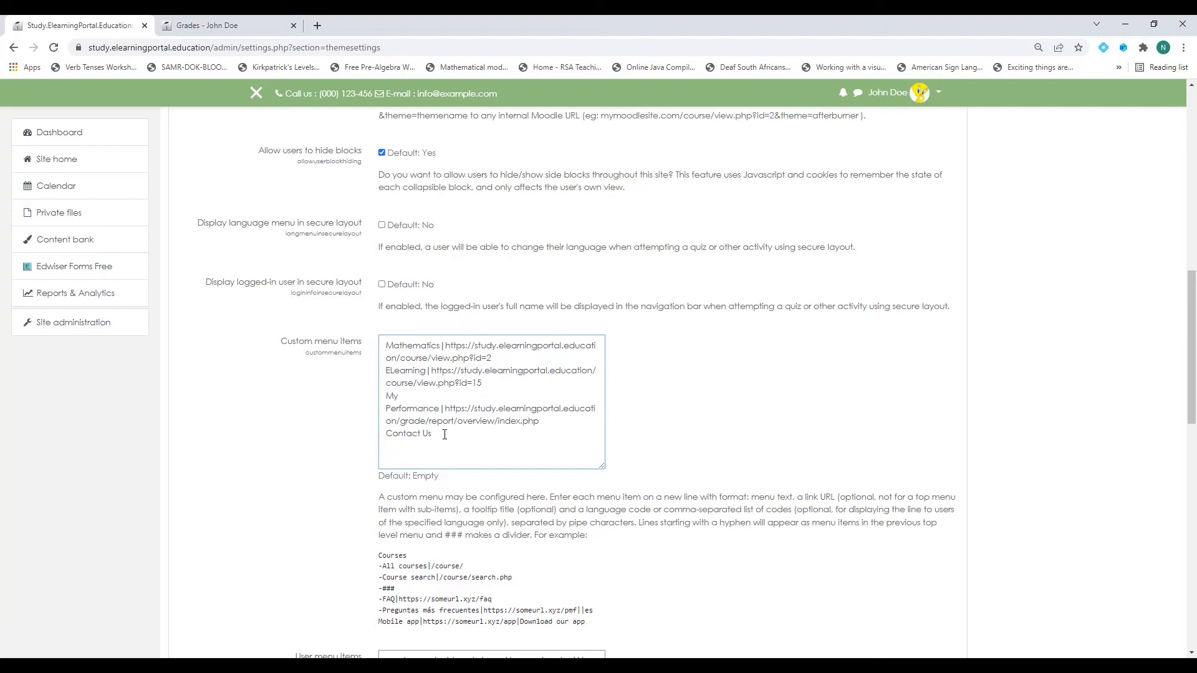
scroll(255, 378, "down", 1)
scroll(255, 378, "down", 12)
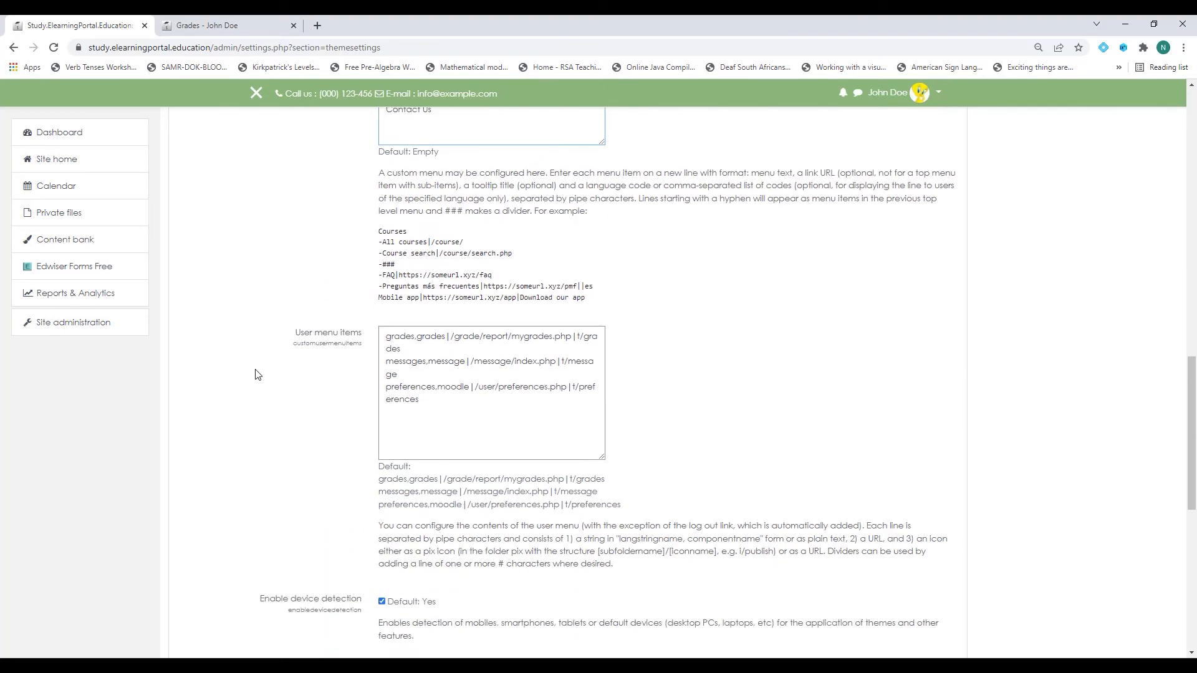
left_click(401, 371)
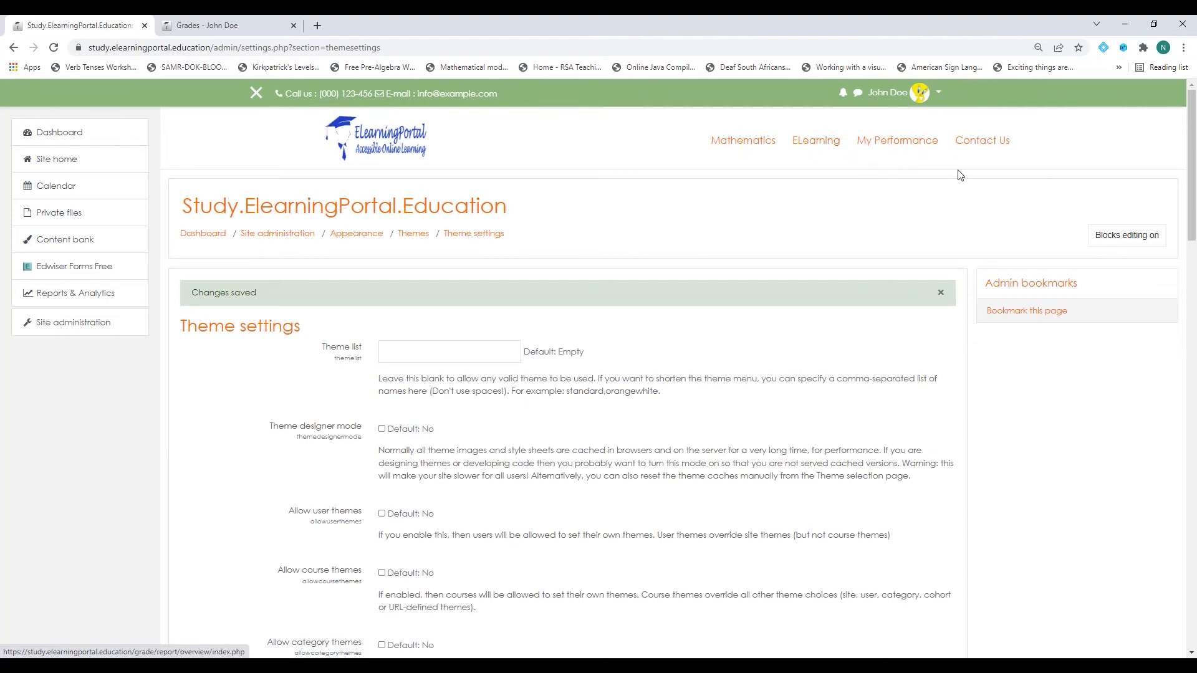
Test the Mathematics, ELearning and My Performance menu links, then close the extra grades tab.
left_click(740, 145)
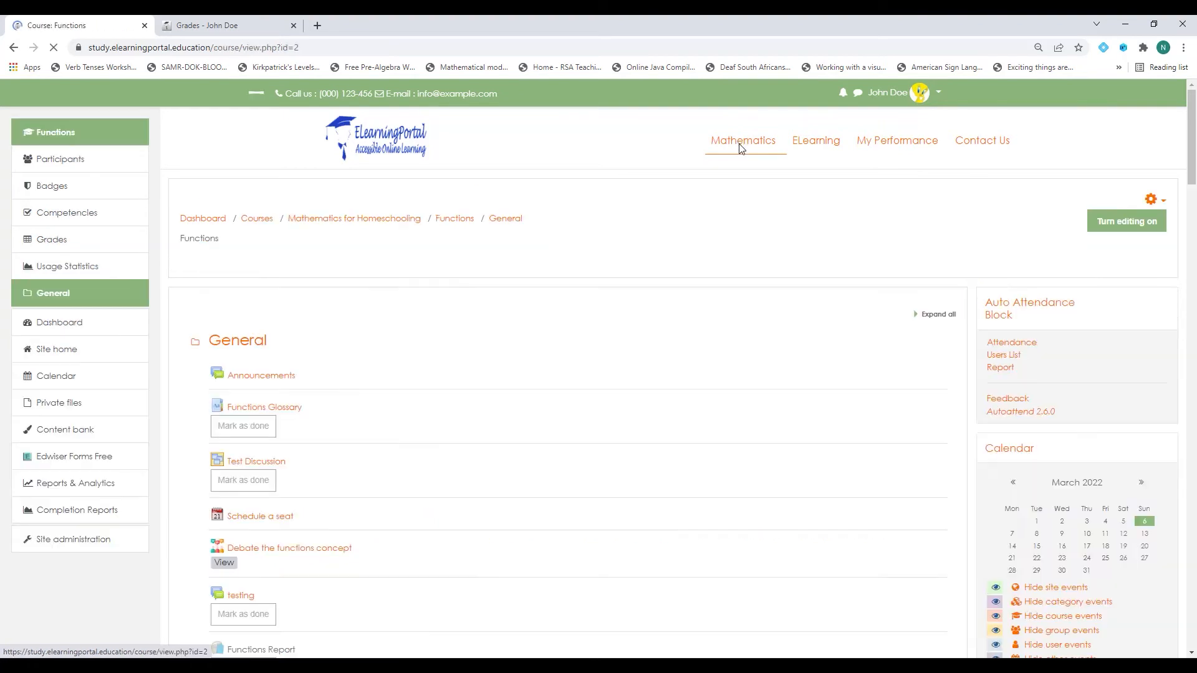
left_click(13, 47)
left_click(824, 153)
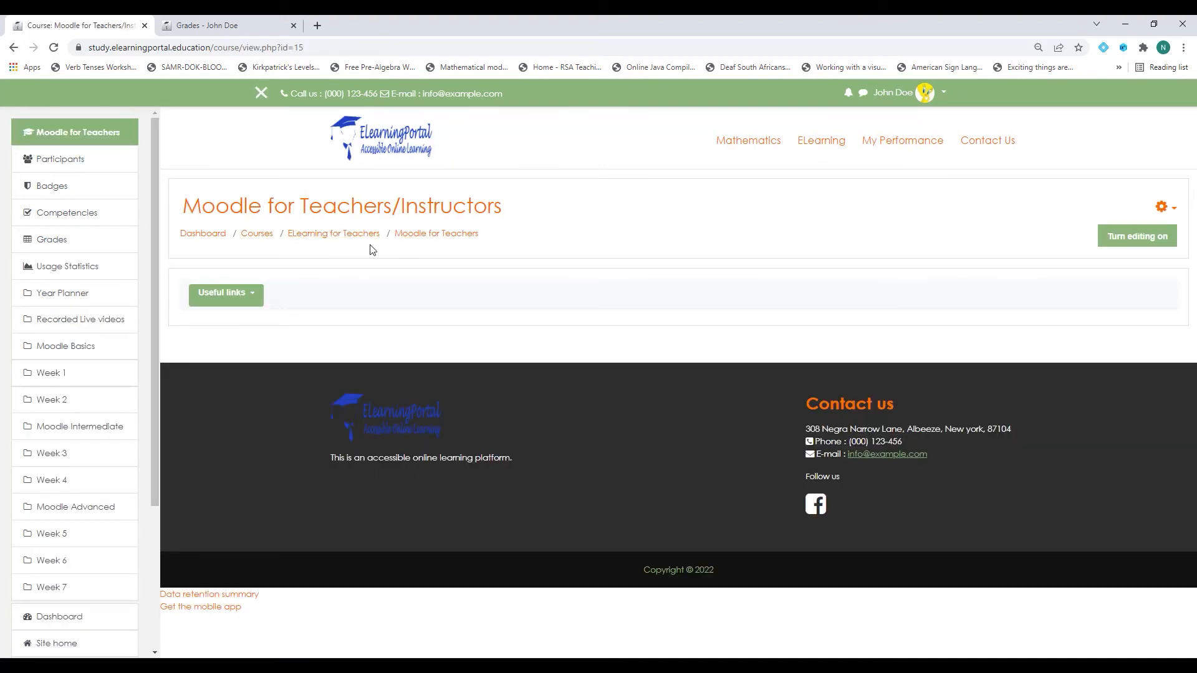
left_click(898, 148)
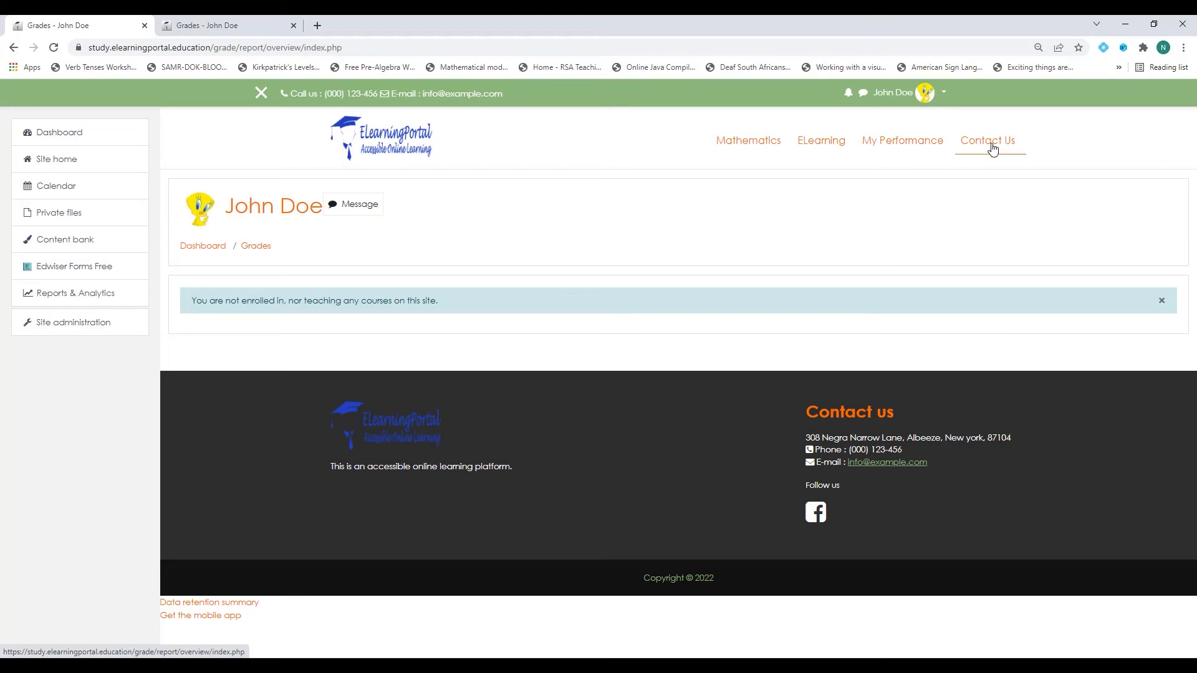
left_click(293, 25)
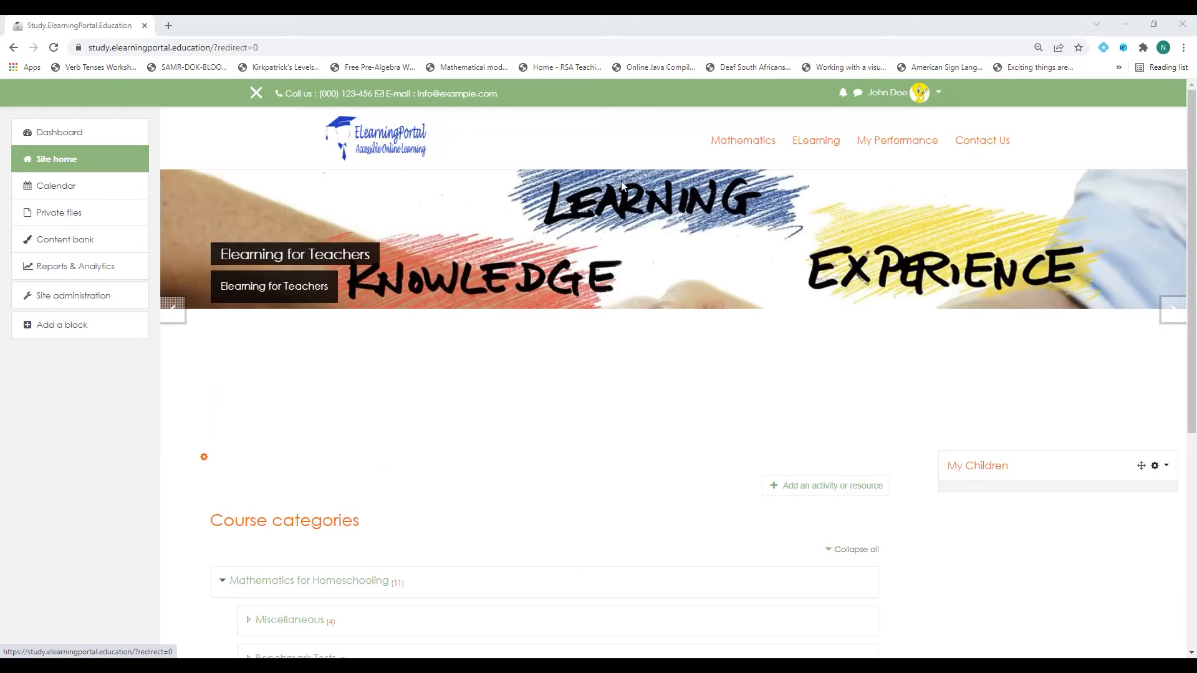
Search Google for 'edwisers' and open the Edwiser Forms (Free) product page.
left_click(167, 26)
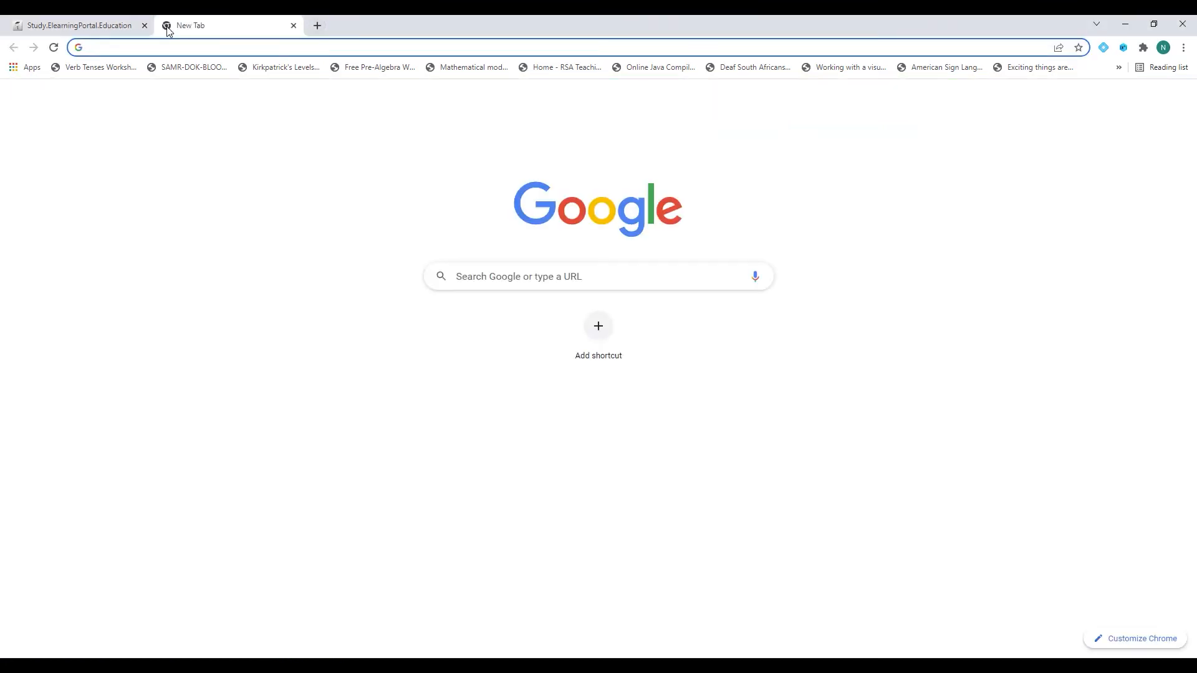
type("edwisers")
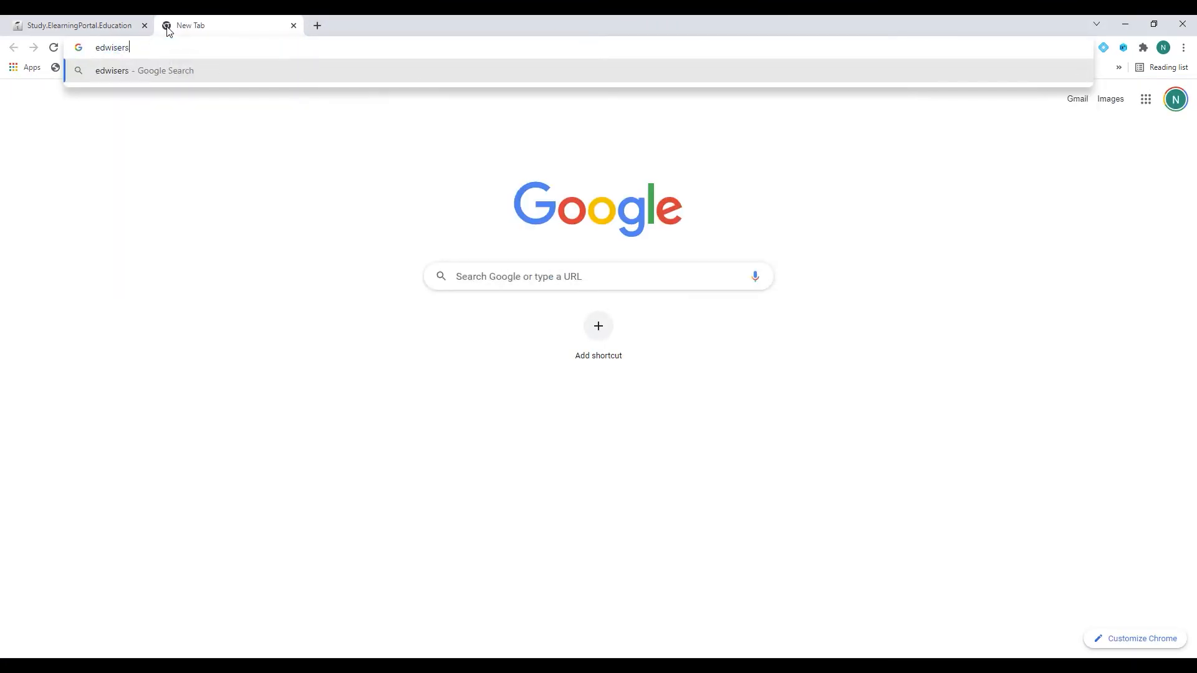
key("Return")
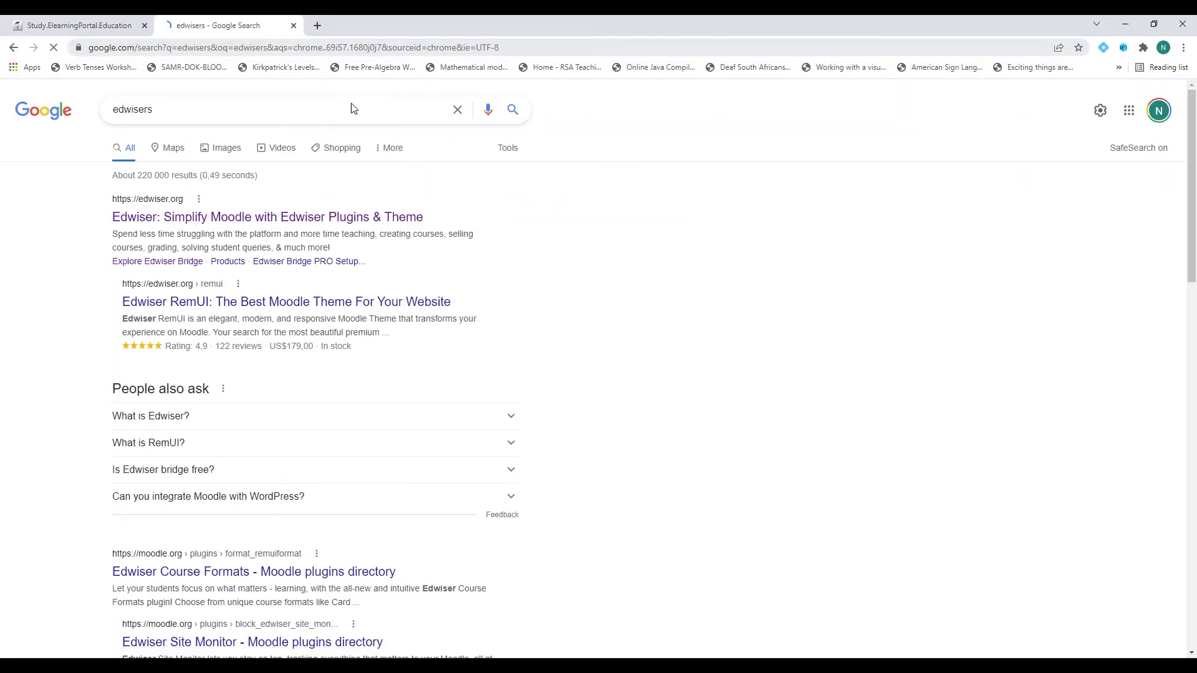
left_click(159, 211)
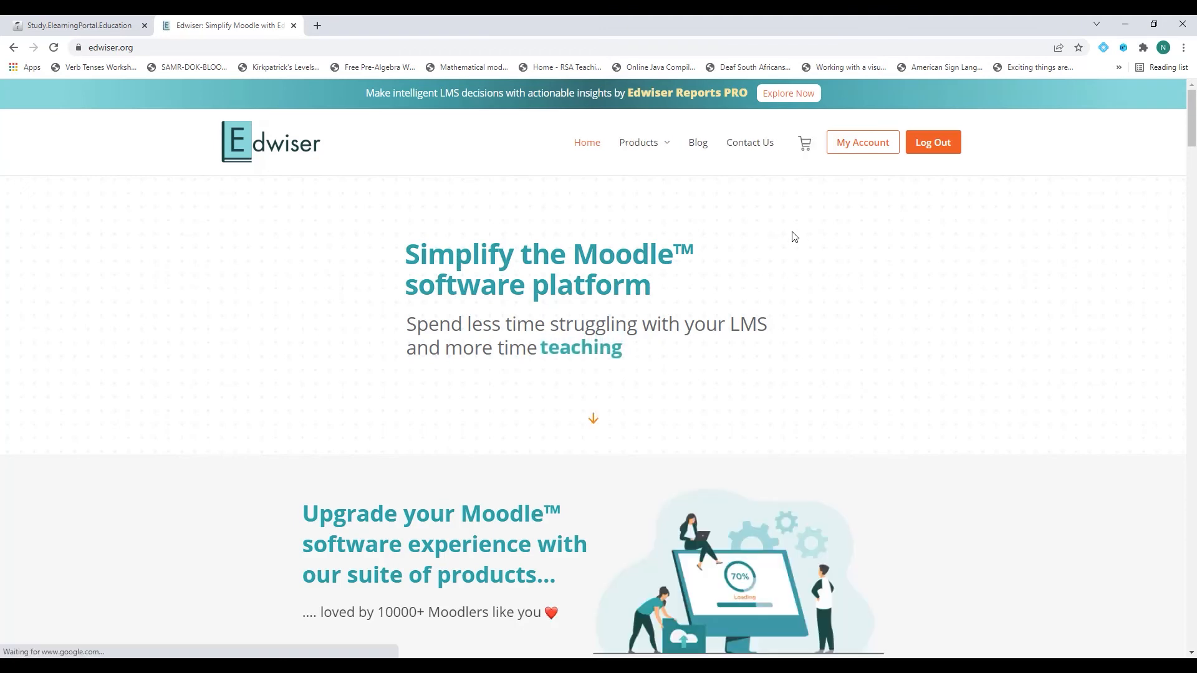
mouse_move(660, 147)
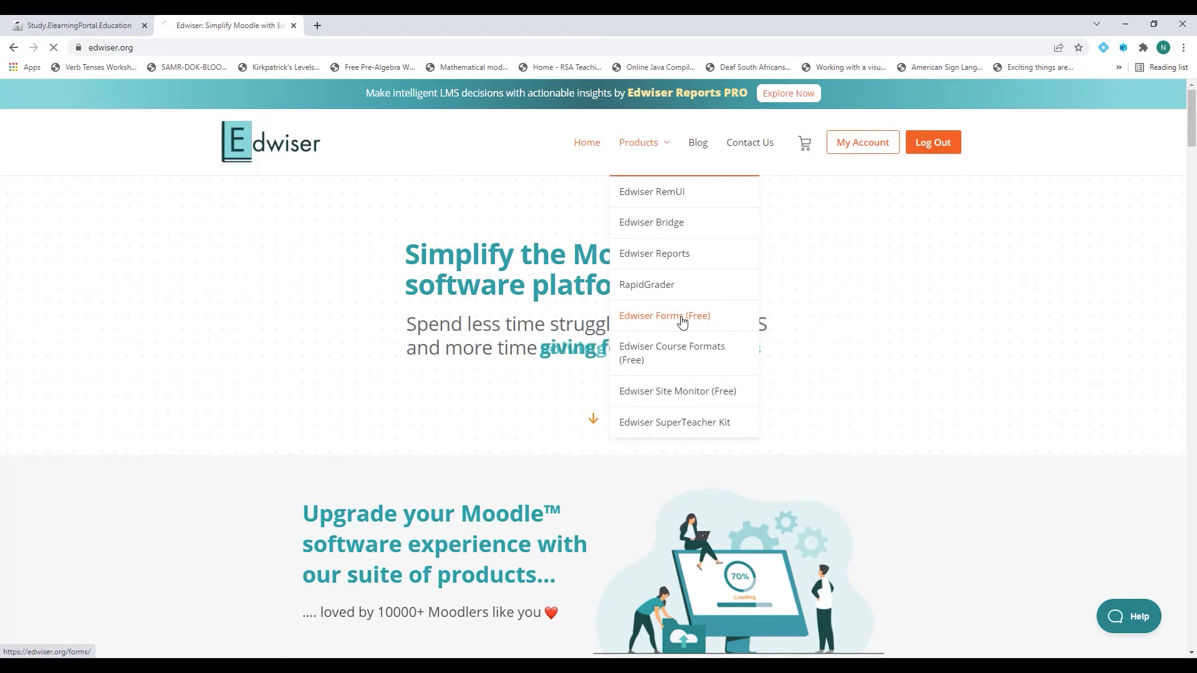
left_click(683, 321)
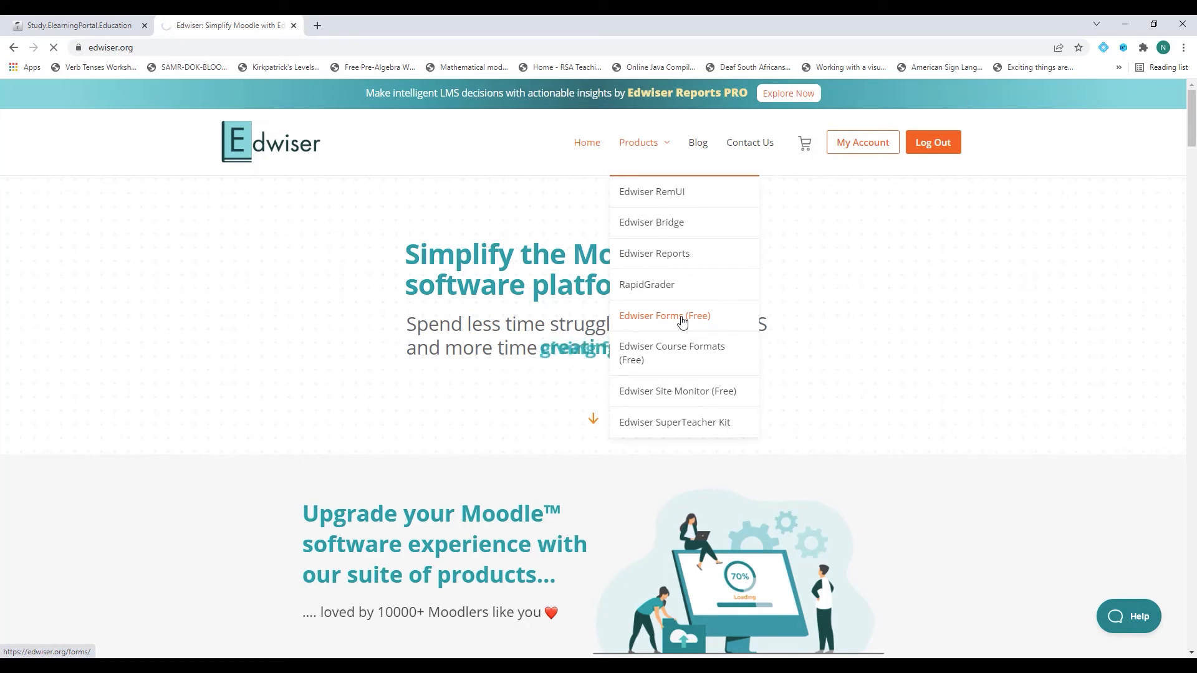
Download the free Edwiser Forms zip and show it in its folder.
scroll(467, 295, "down", 20)
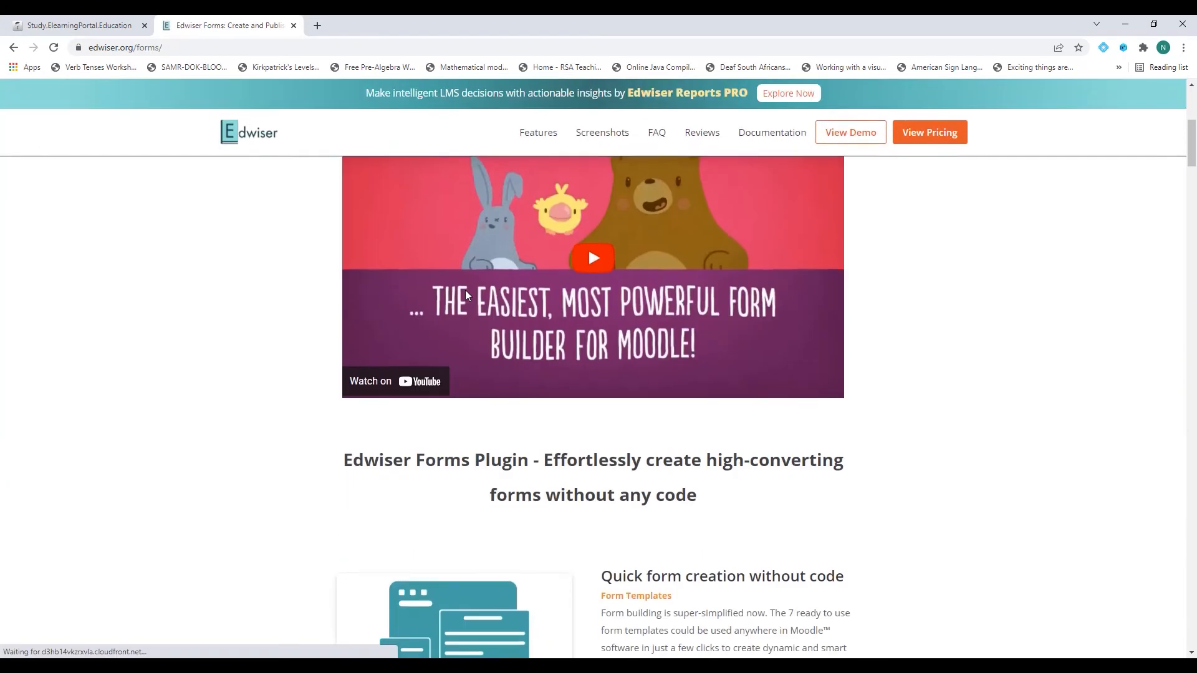
scroll(468, 294, "down", 10)
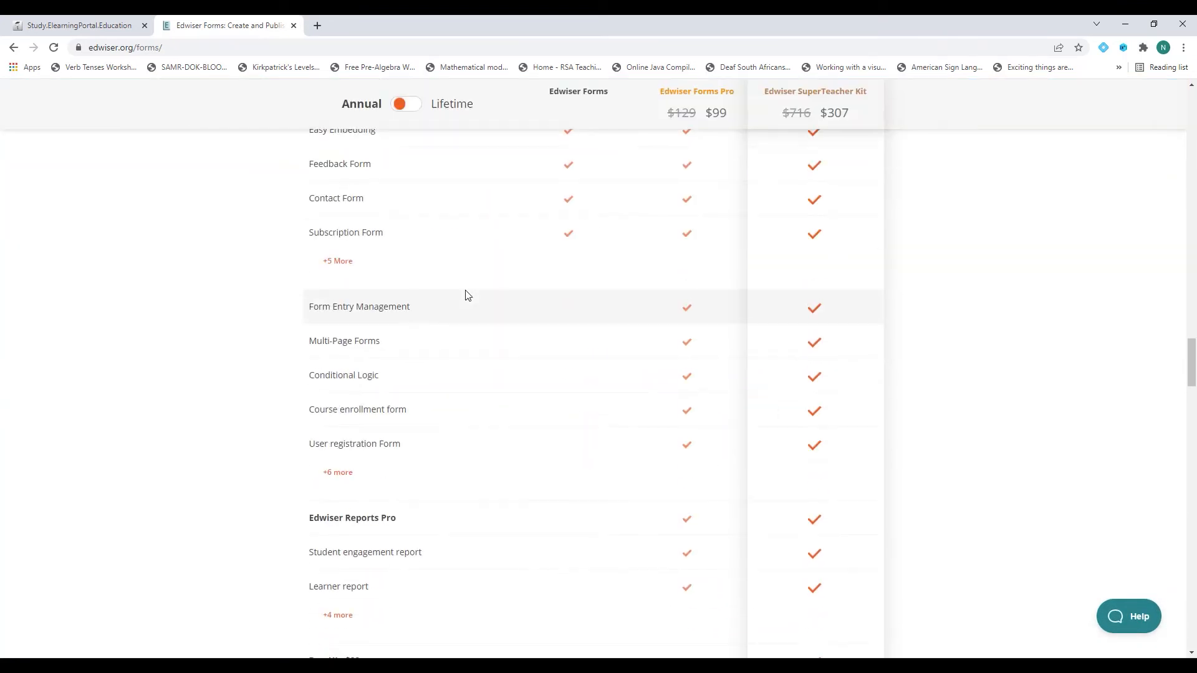
scroll(467, 294, "up", 4)
mouse_move(569, 219)
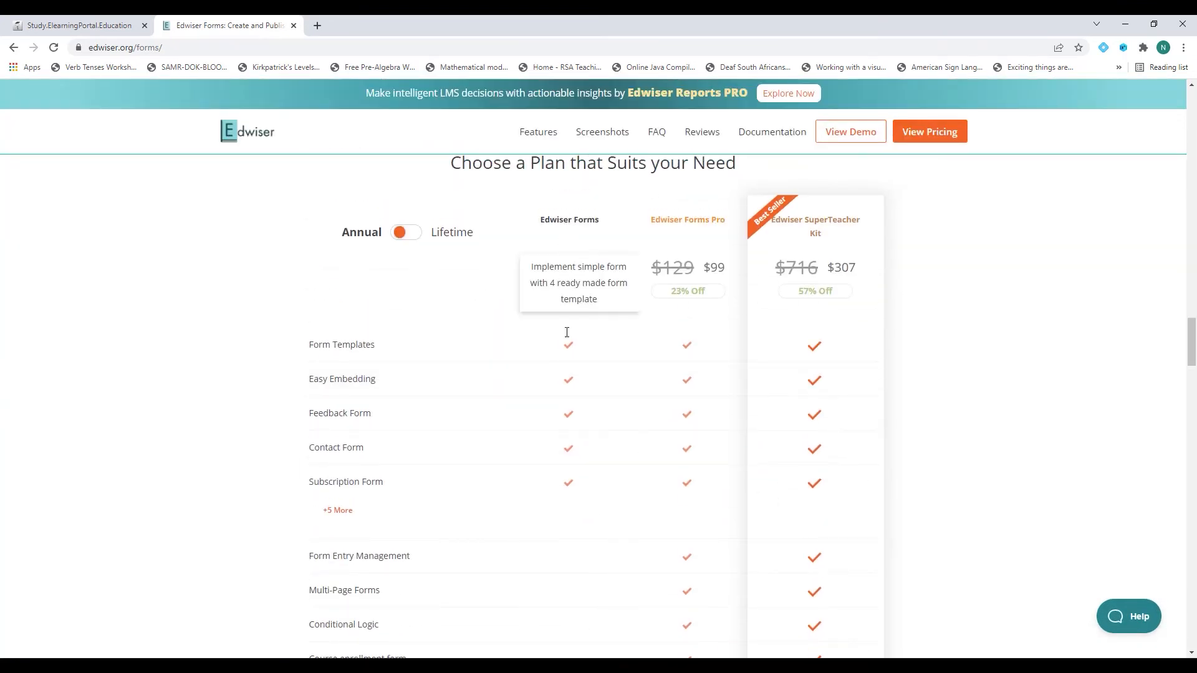
scroll(567, 452, "down", 10)
scroll(567, 451, "down", 15)
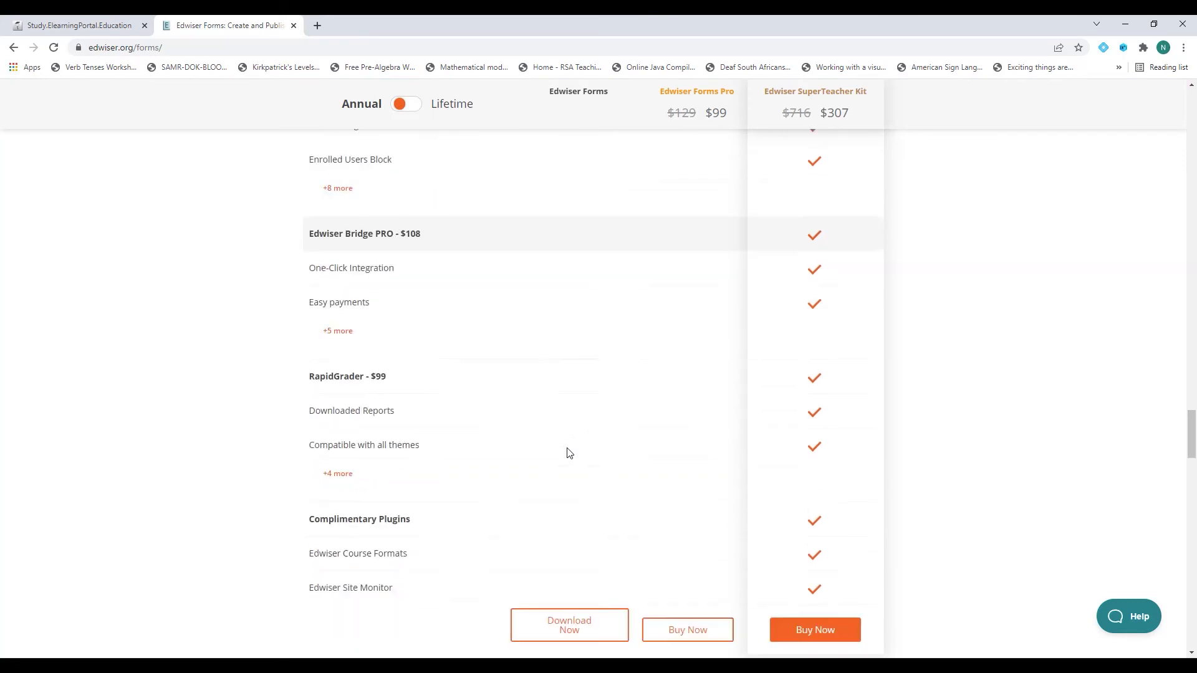
scroll(567, 452, "up", 3)
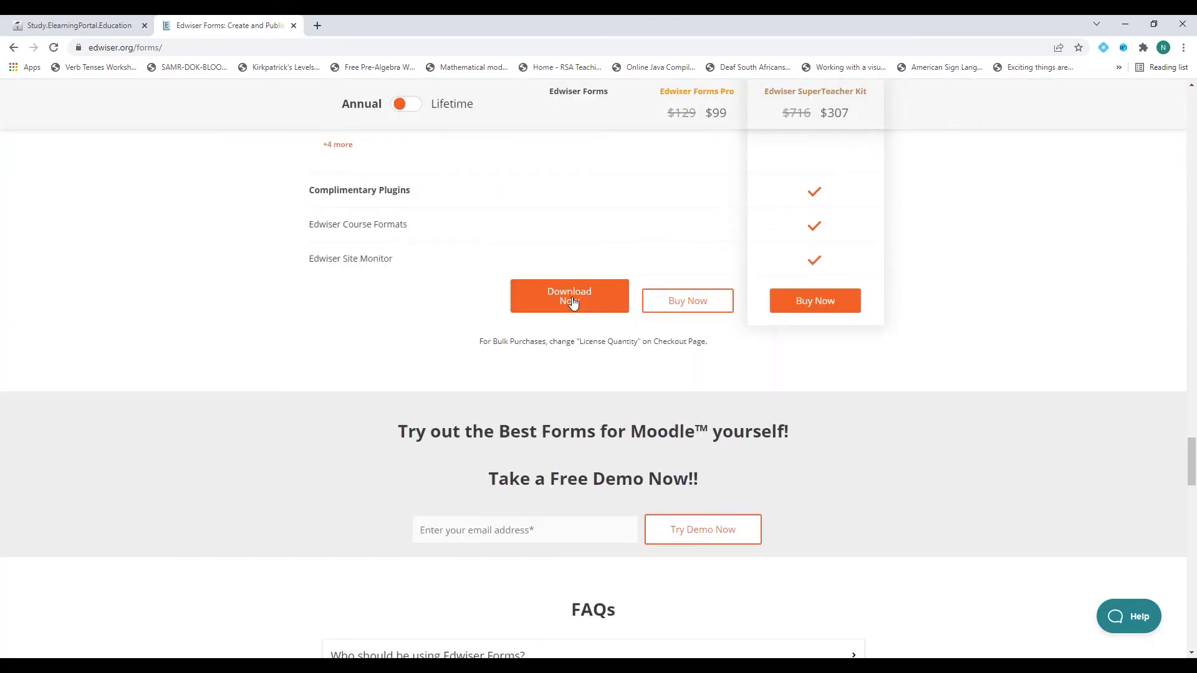
left_click(573, 303)
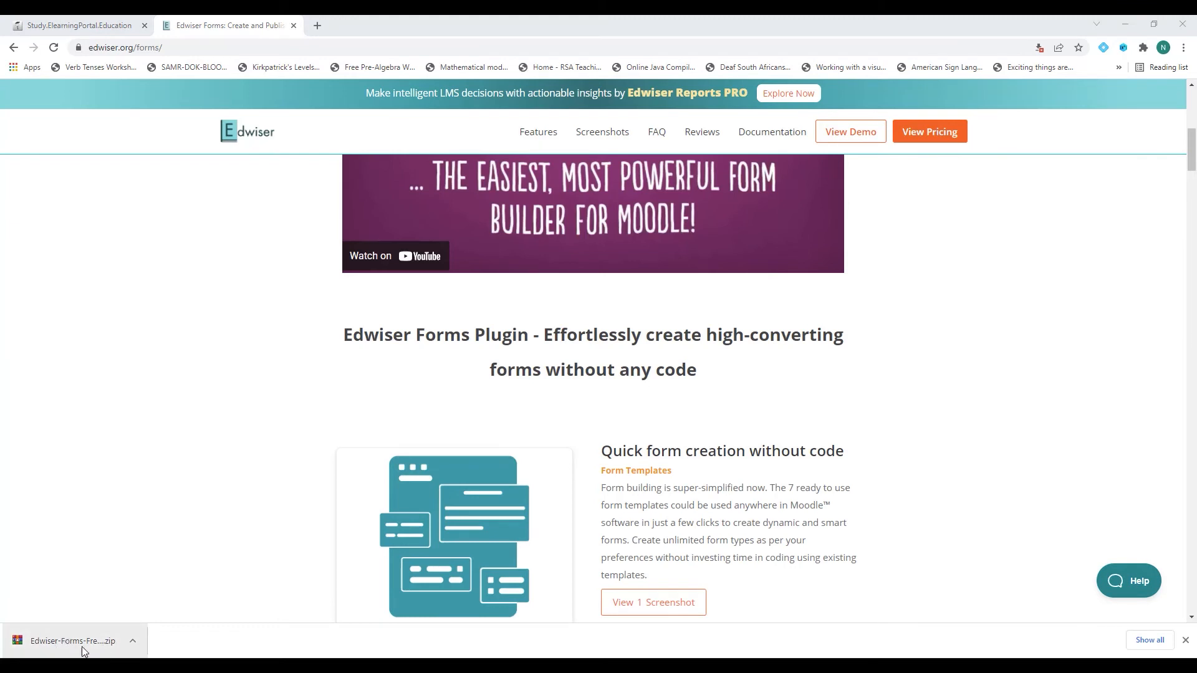
left_click(134, 640)
left_click(187, 599)
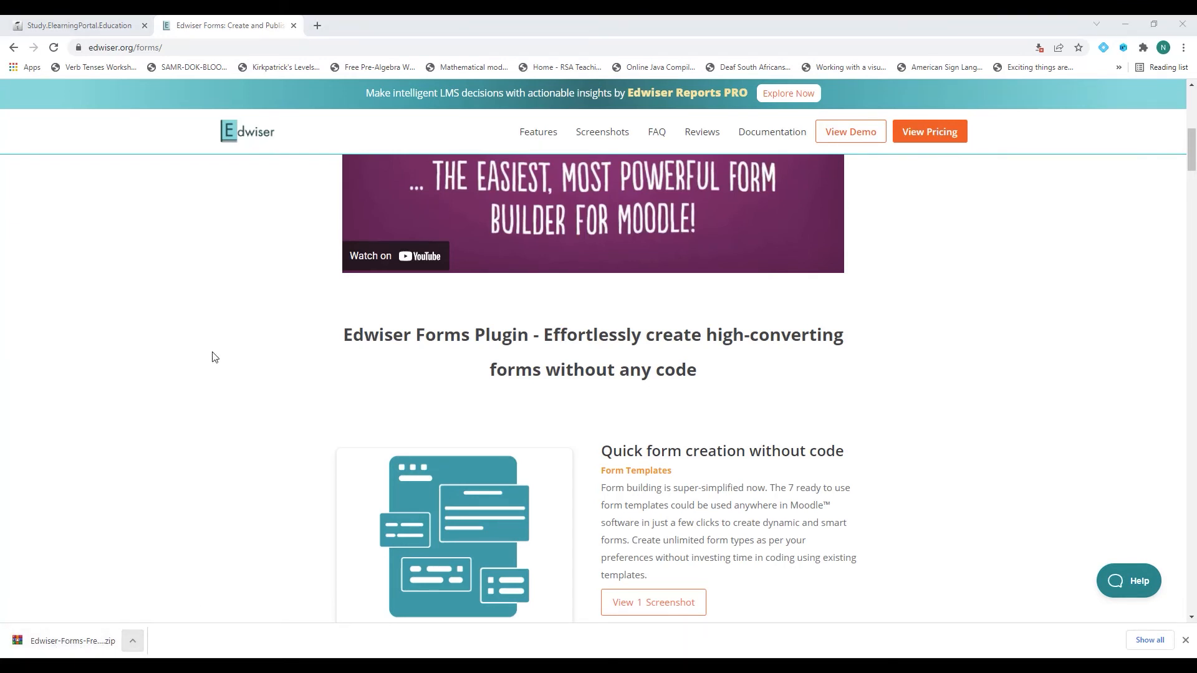
Extract Edwiser-Forms-Free-1.2.0.zip with WinRAR into a same-named folder, open it, then return to Chrome.
left_click_drag(0, 156, 633, 120)
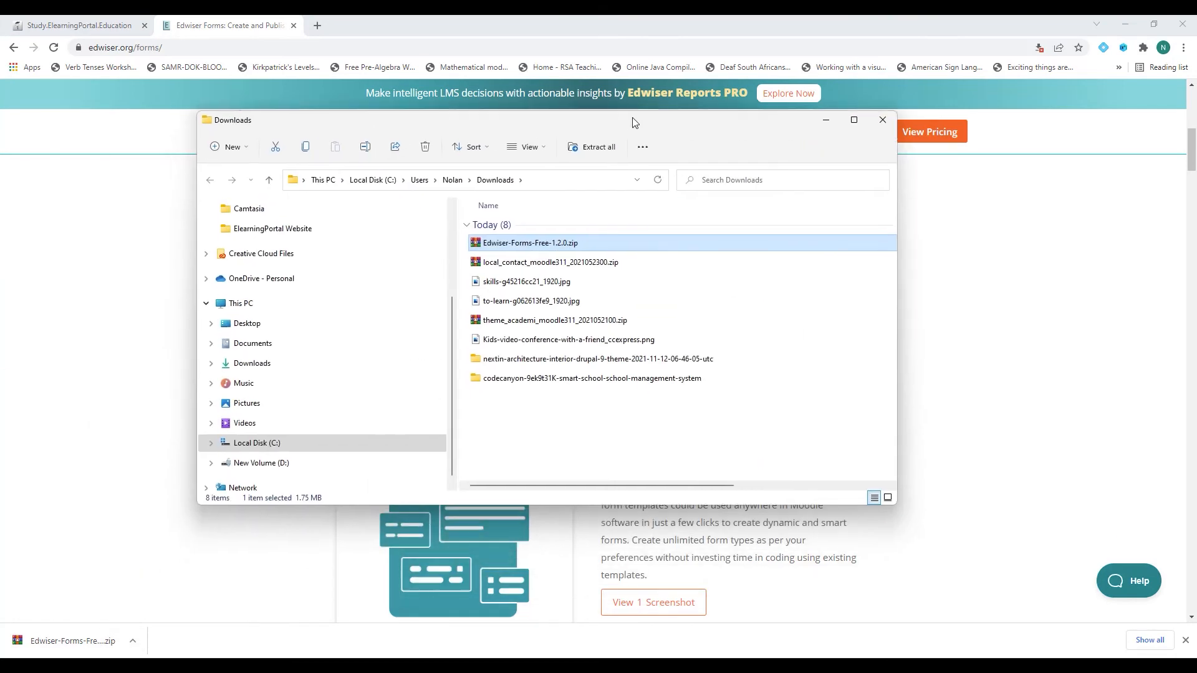
double_click(633, 120)
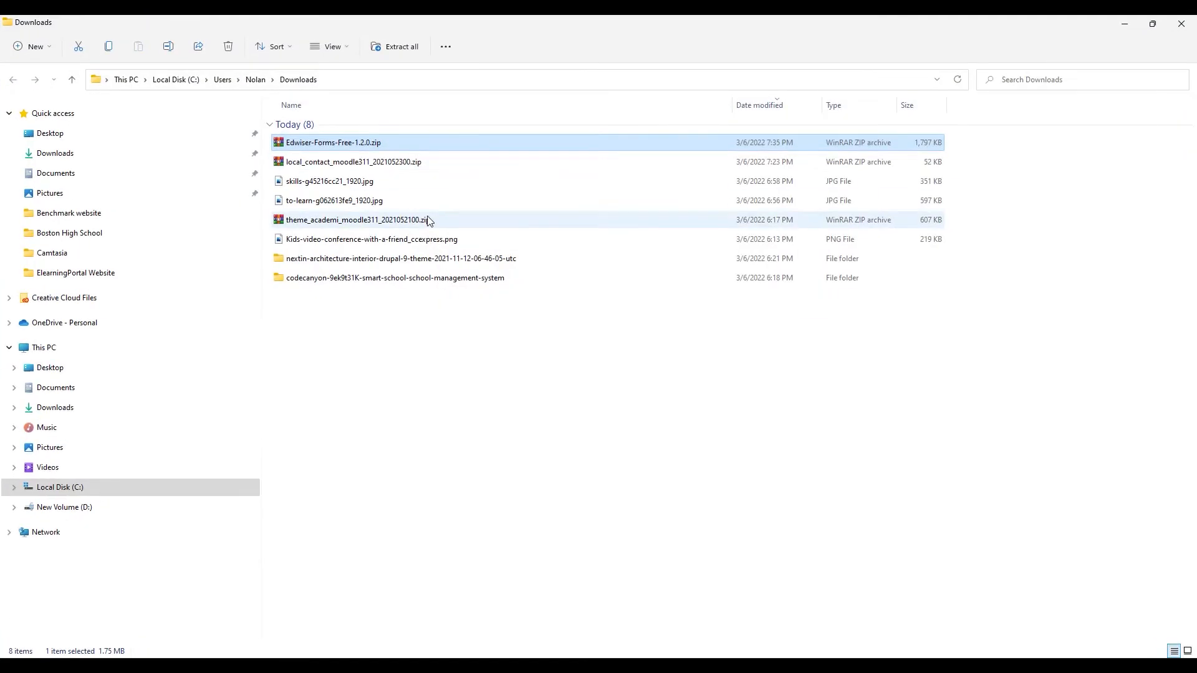
double_click(337, 143)
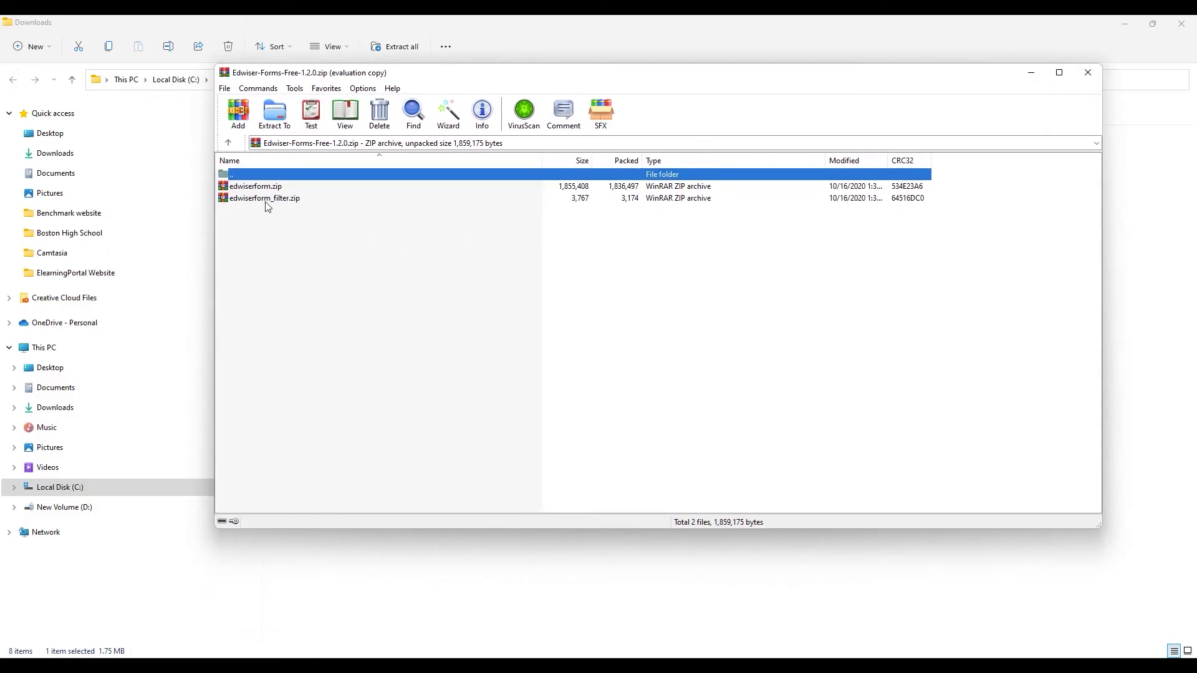
left_click(275, 114)
left_click(695, 432)
left_click(1088, 73)
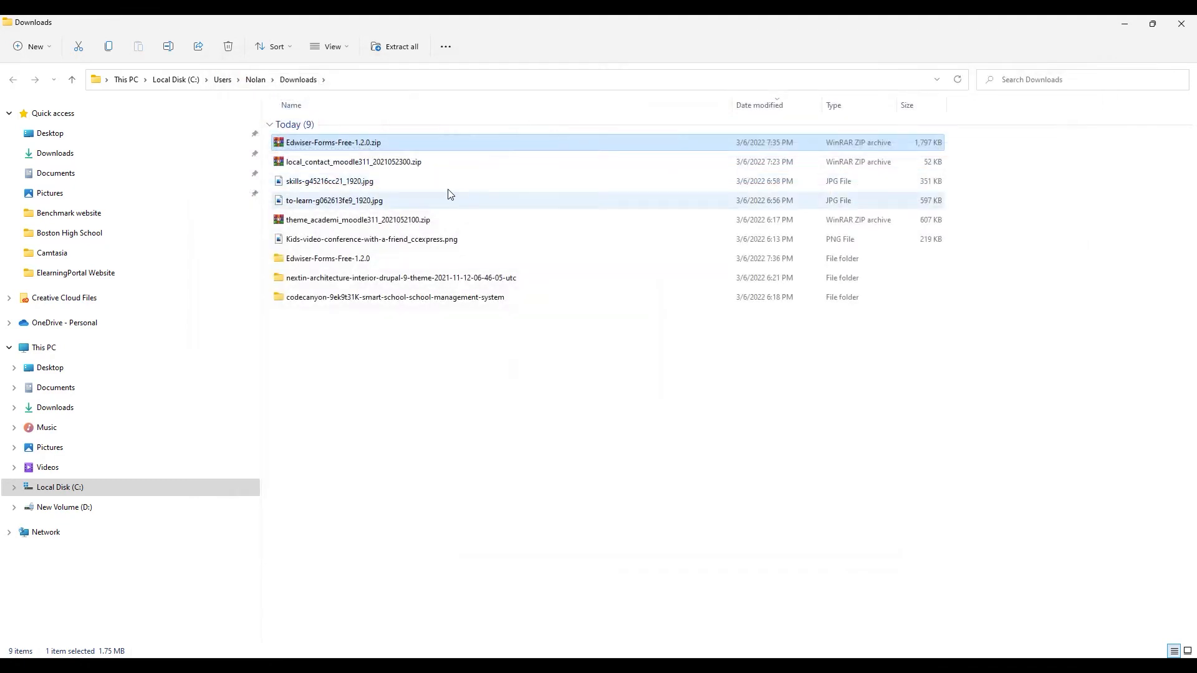
left_click(350, 261)
double_click(350, 261)
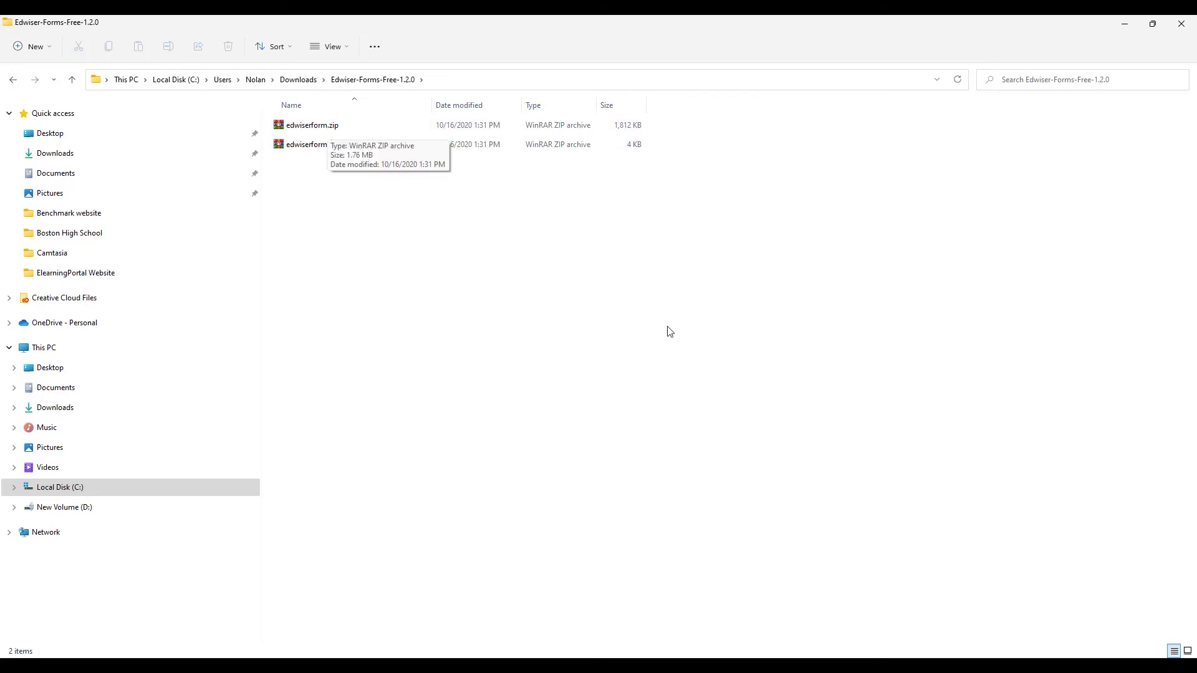
left_click(793, 666)
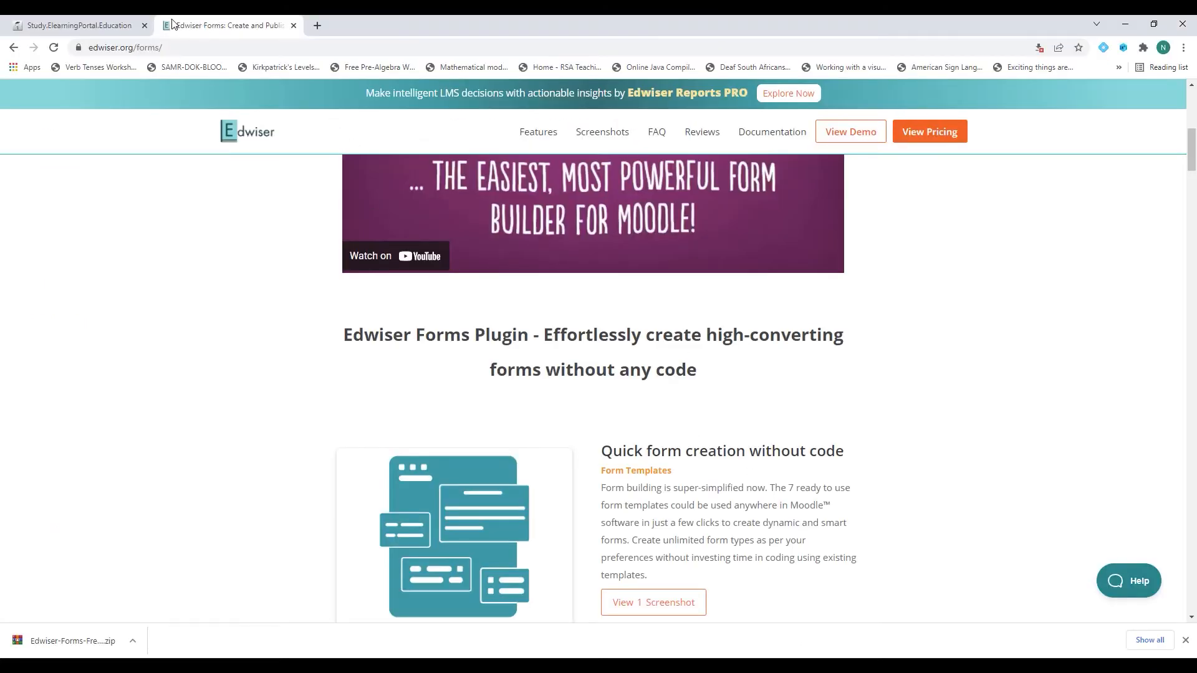
Close the Edwiser tab and open Moodle's plugin installer under Site administration > Plugins.
left_click(293, 25)
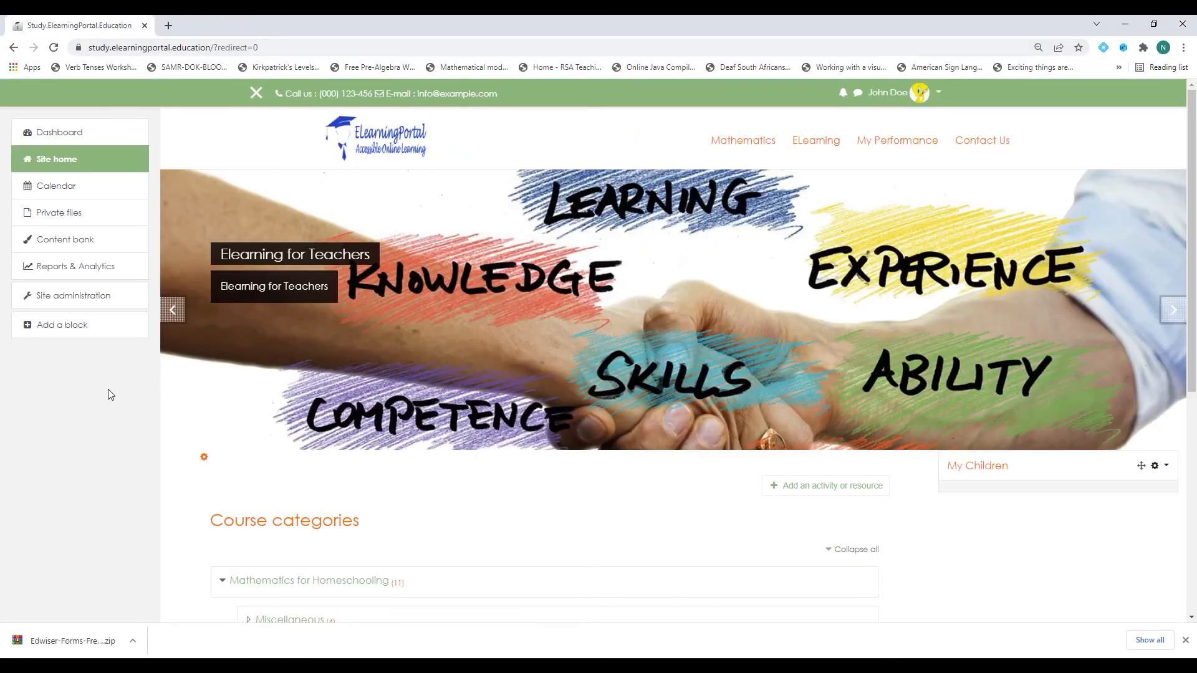
left_click(87, 299)
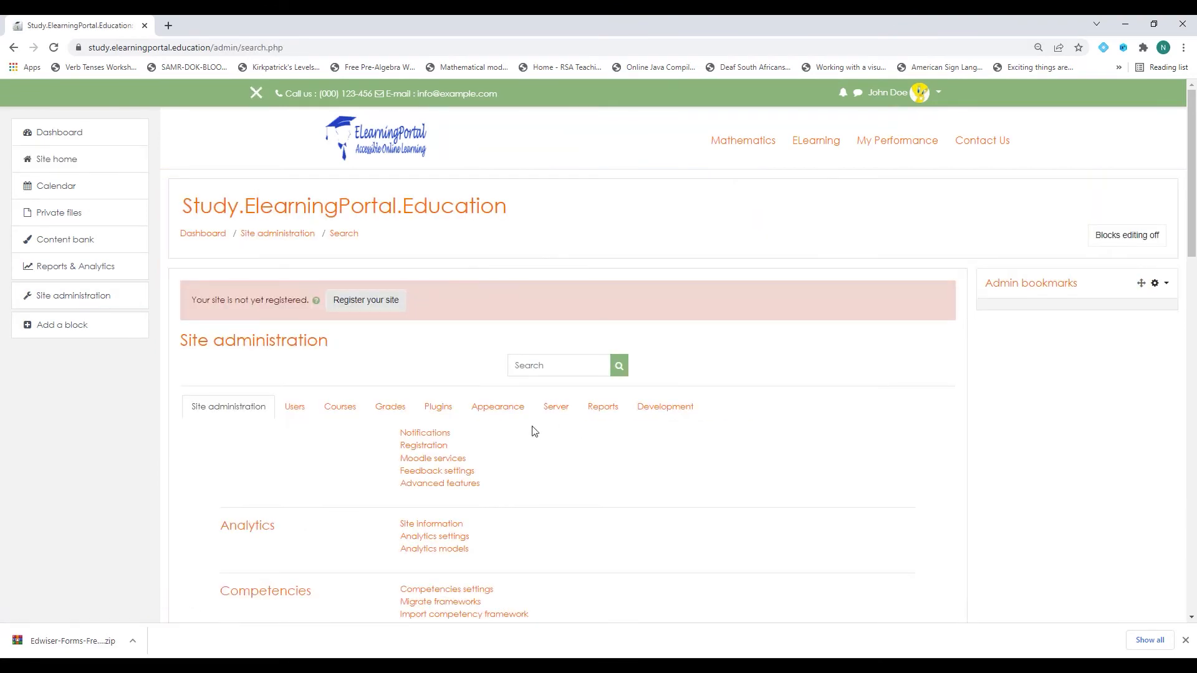
left_click(439, 407)
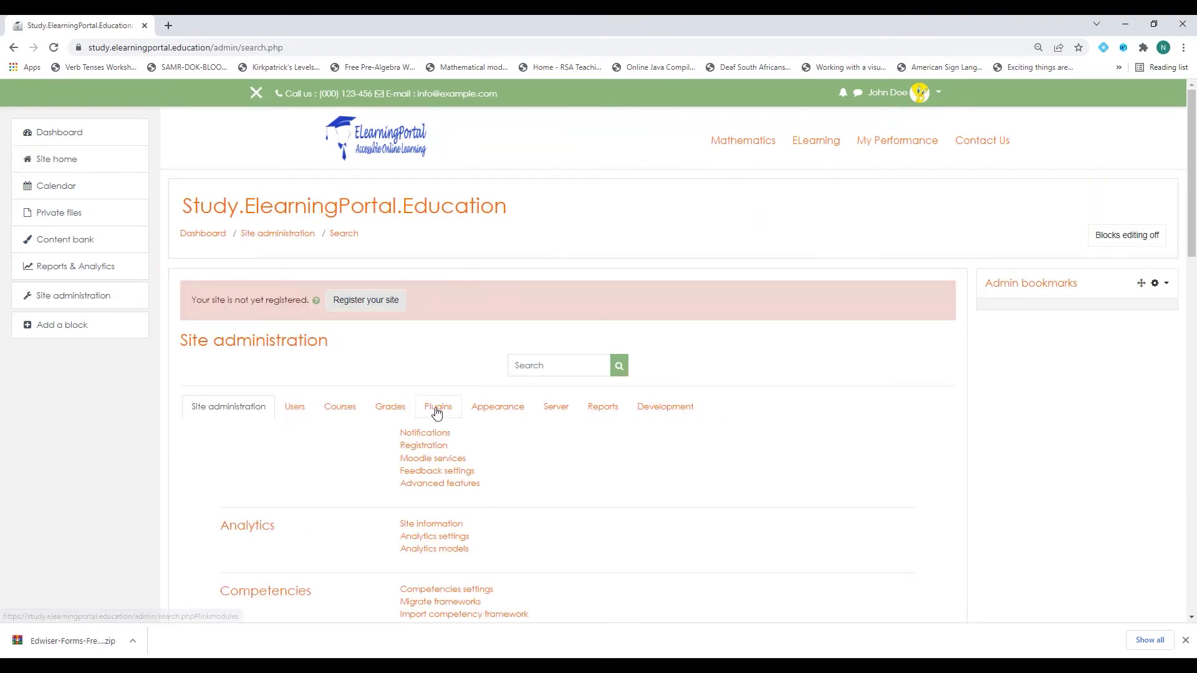
left_click(434, 434)
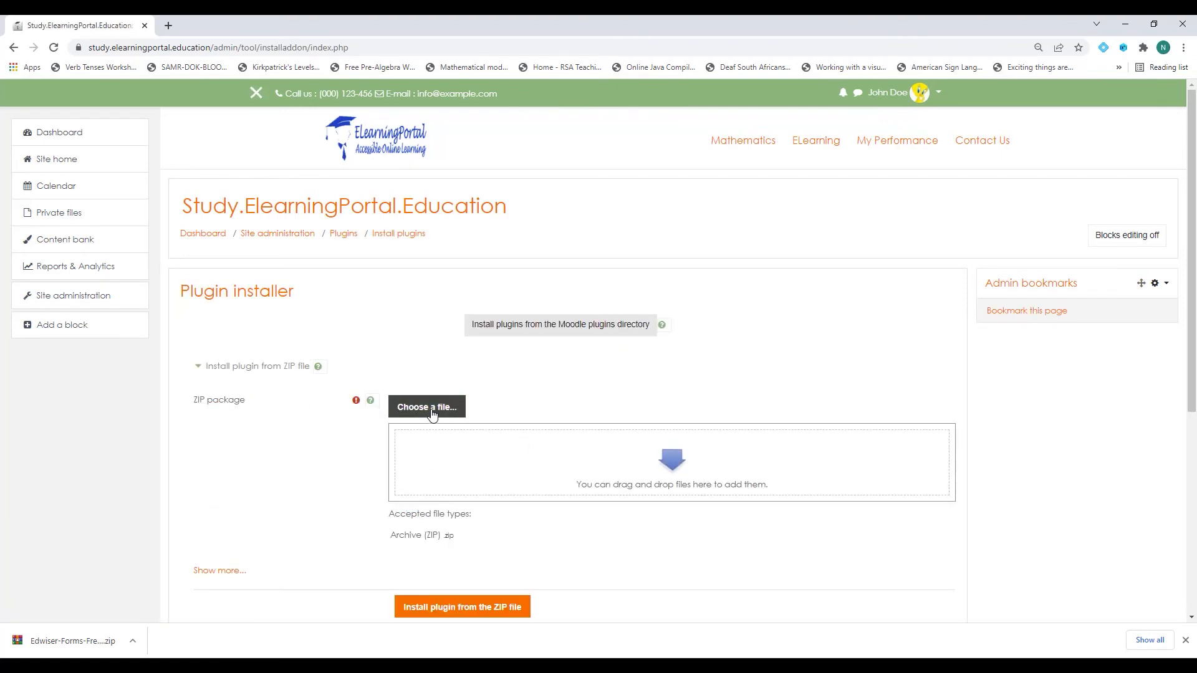
Upload edwiserform_filter.zip from Downloads/Edwiser-Forms-Free-1.2.0 and install the plugin from the ZIP.
left_click(433, 408)
left_click(522, 311)
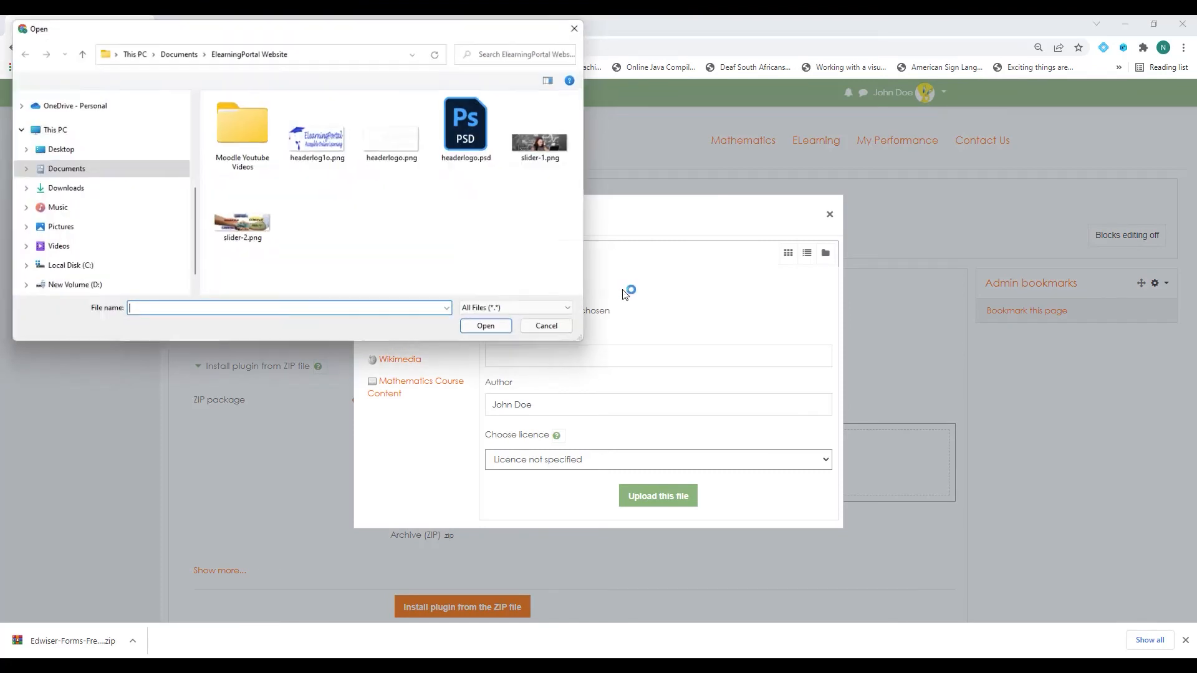
left_click(60, 187)
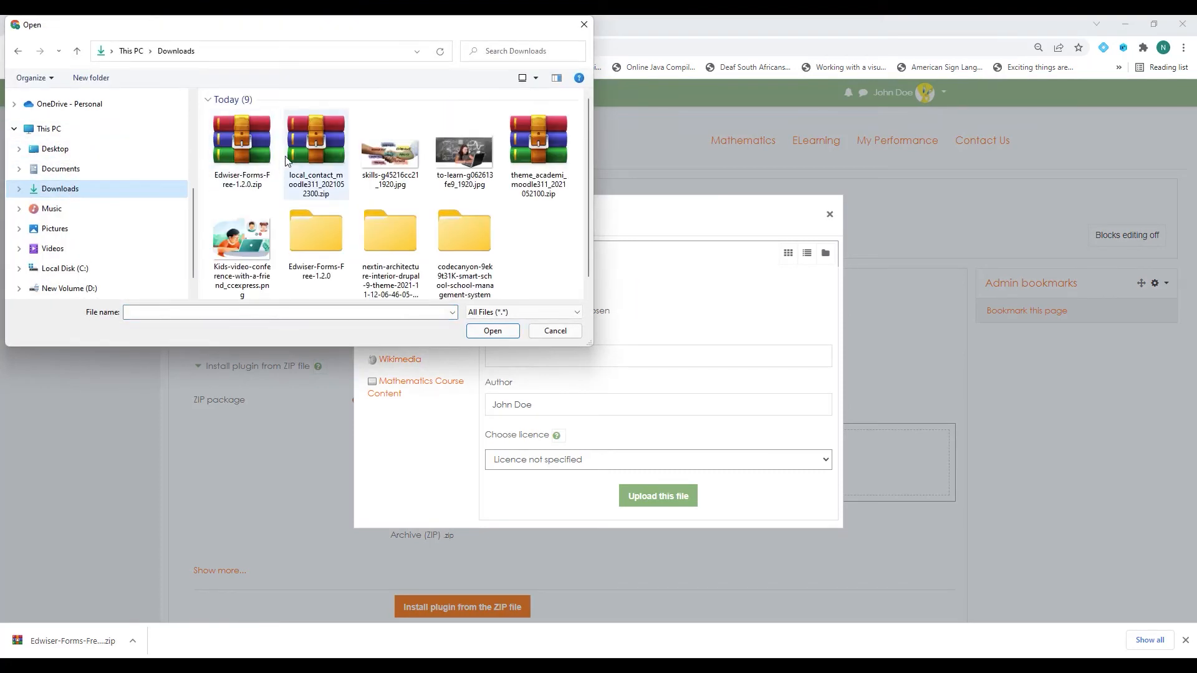
left_click(324, 238)
double_click(324, 237)
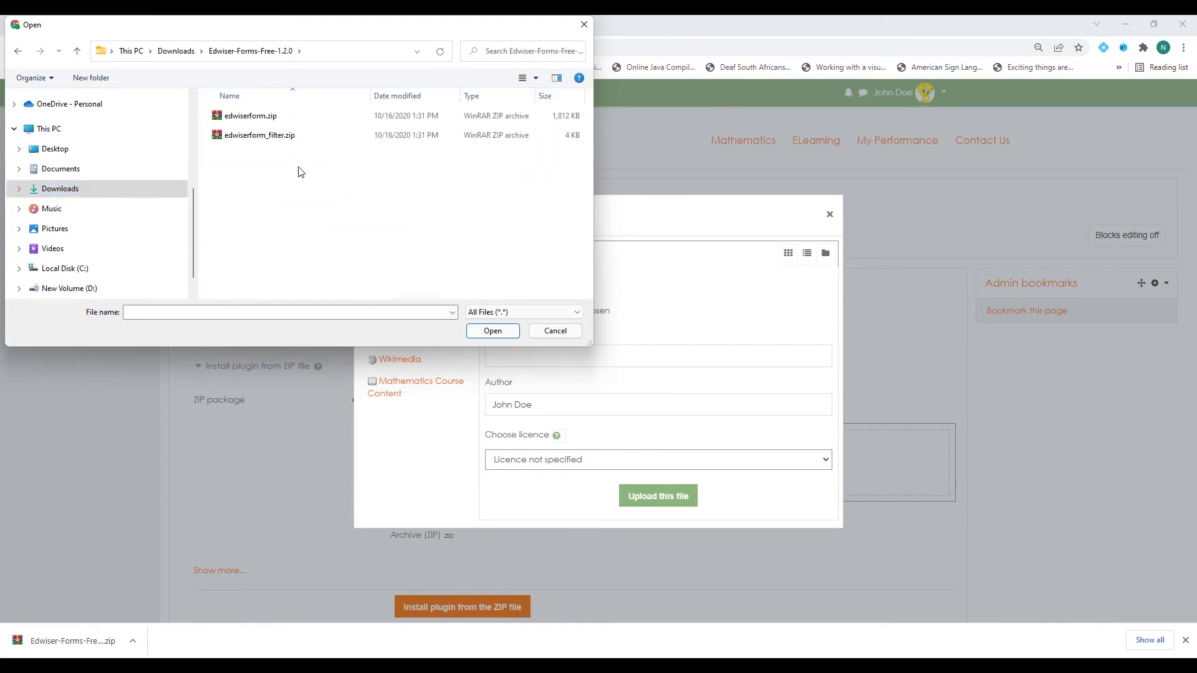
left_click(261, 144)
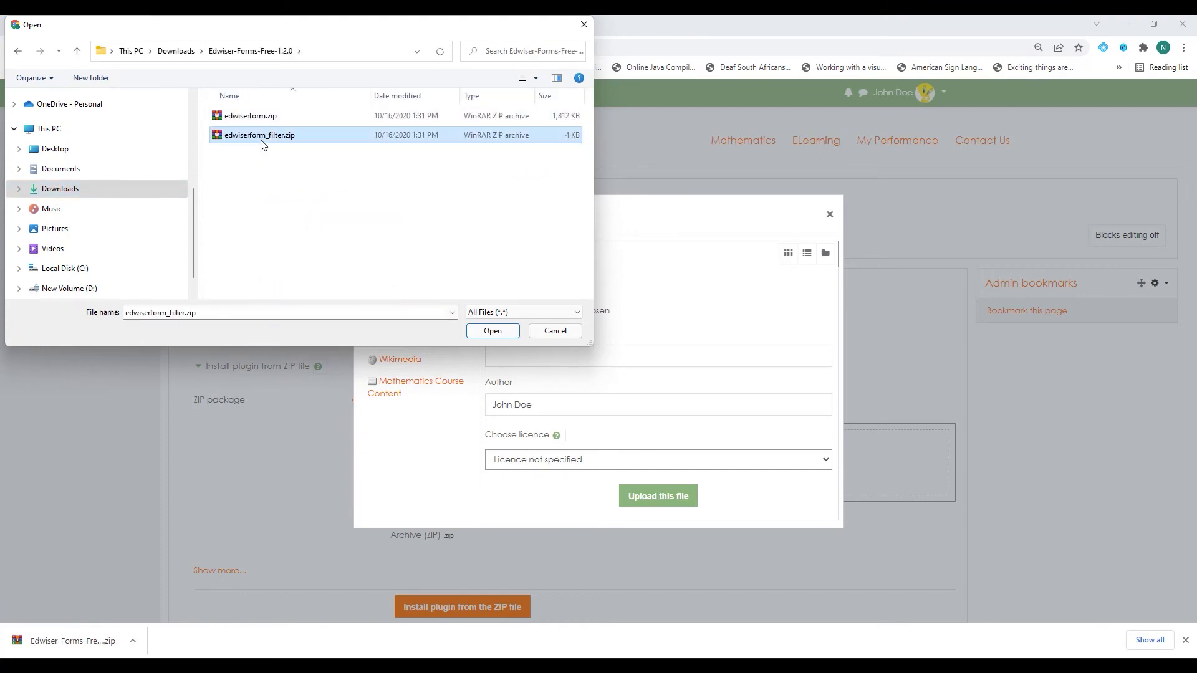
left_click(496, 331)
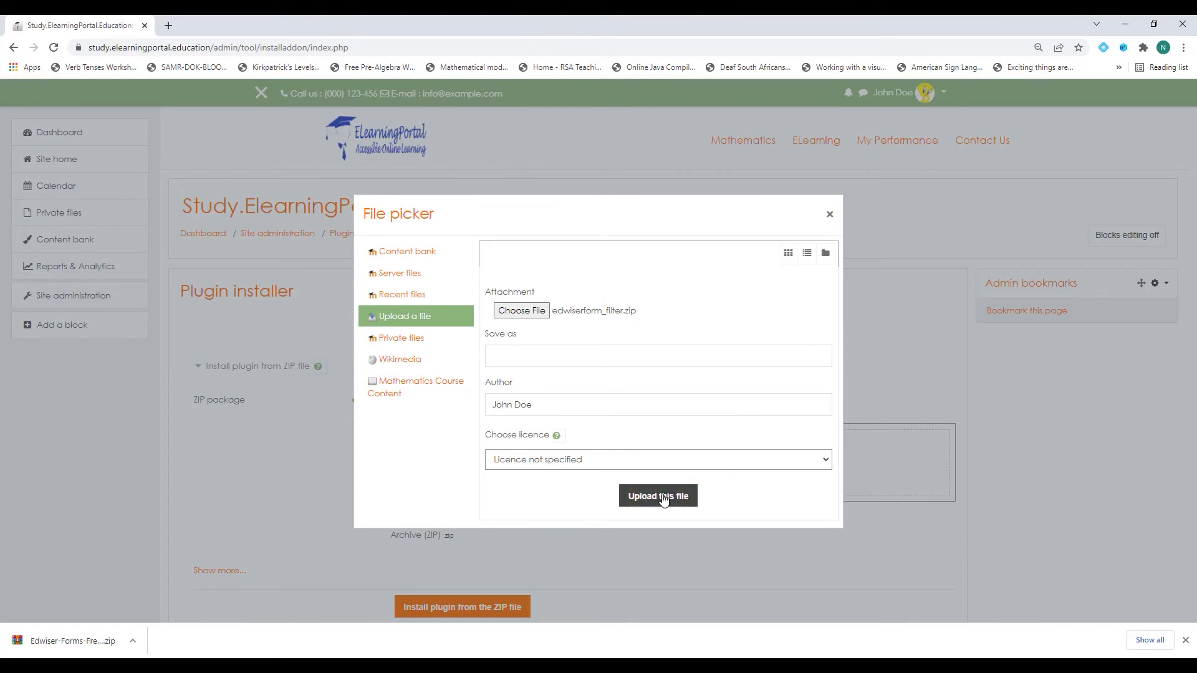
left_click(657, 496)
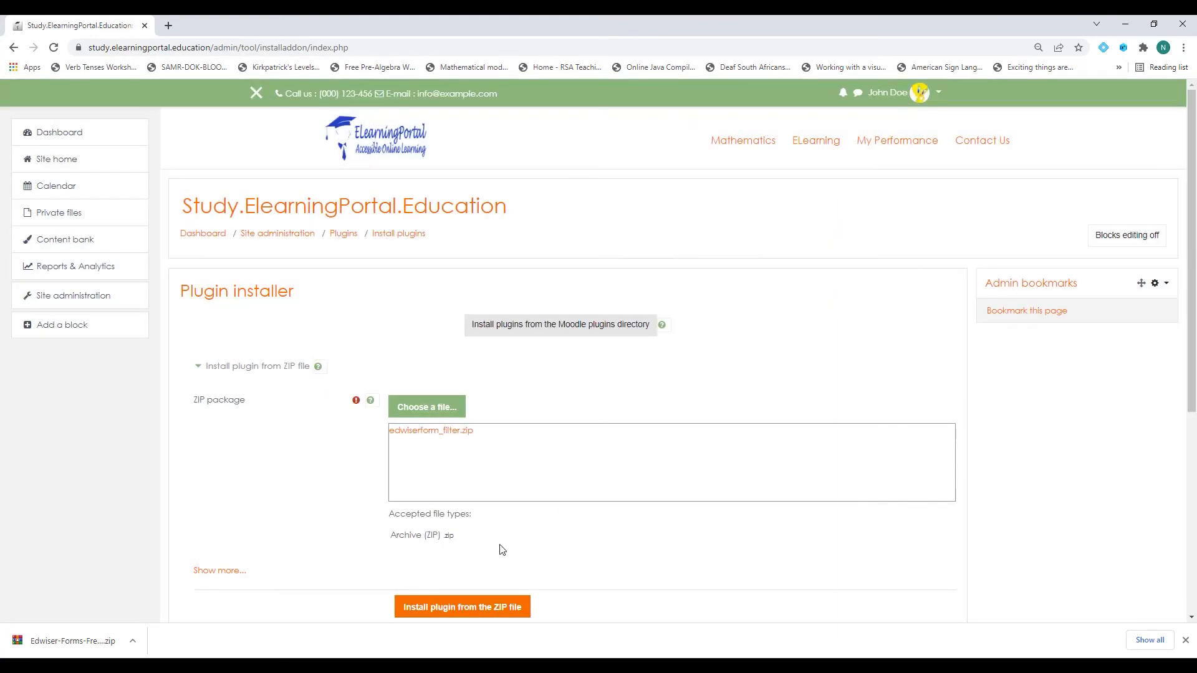
left_click(468, 615)
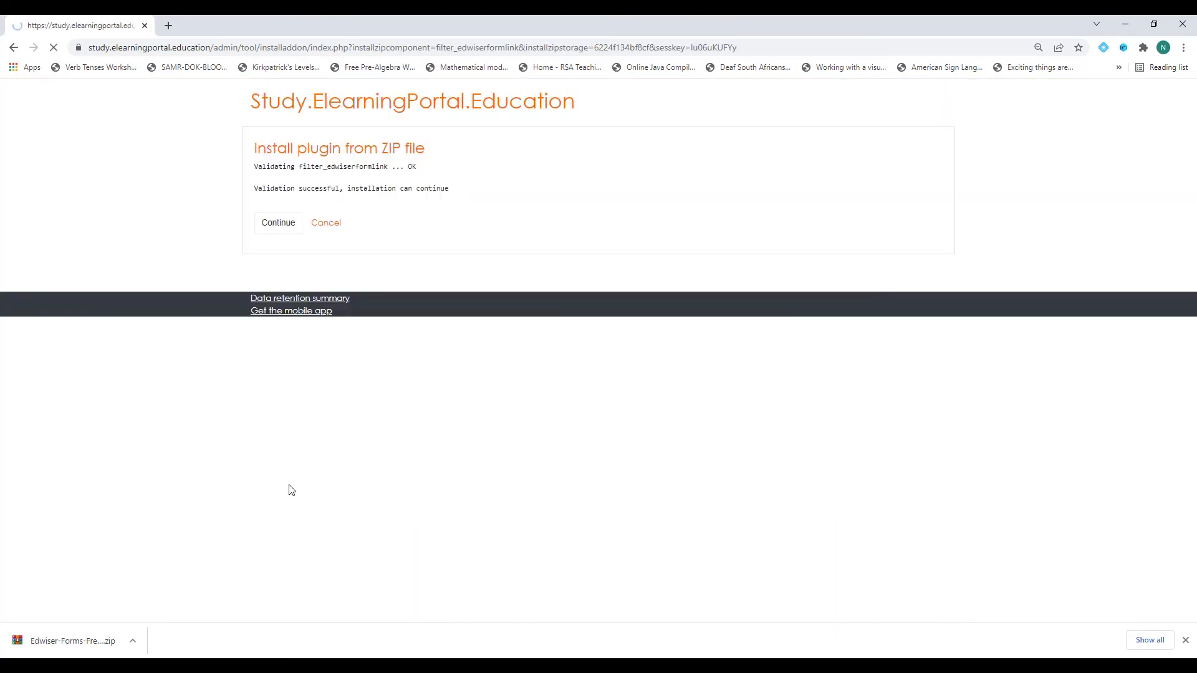
Continue through validation and server checks, then return to the installer after the missing local_edwiserform dependency.
left_click(285, 225)
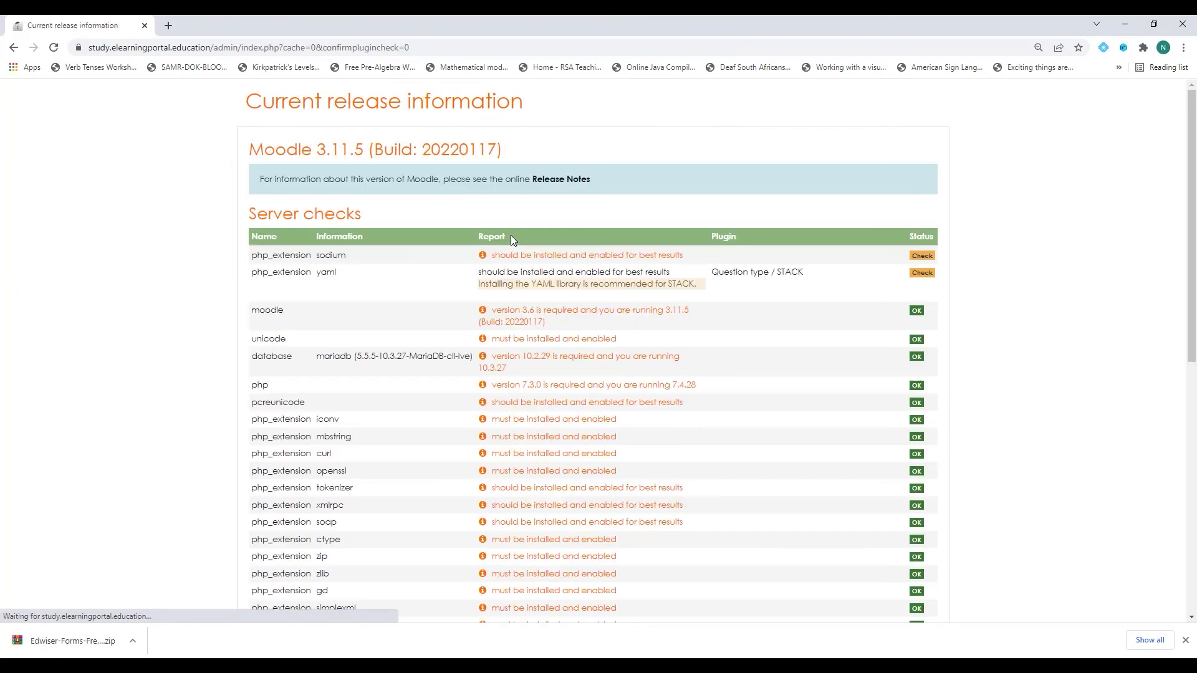
scroll(555, 393, "down", 15)
left_click(594, 543)
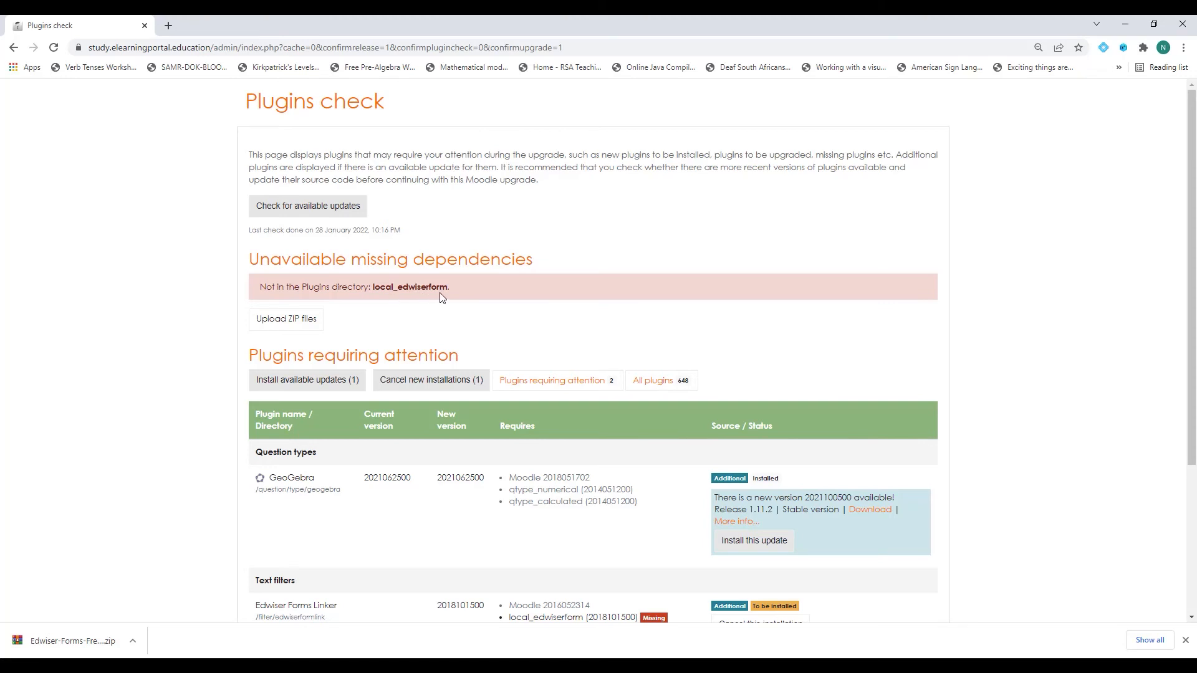
left_click(286, 322)
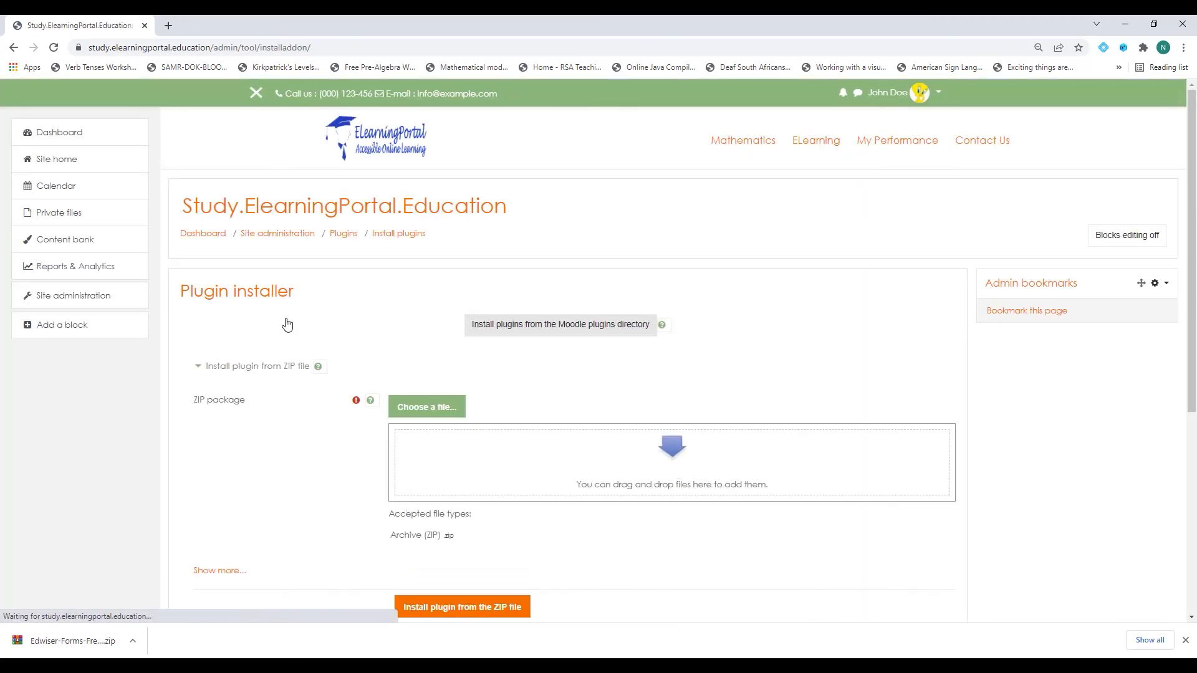
Upload edwiserform.zip, install it from the ZIP, and continue past validation to the server checks.
left_click(415, 406)
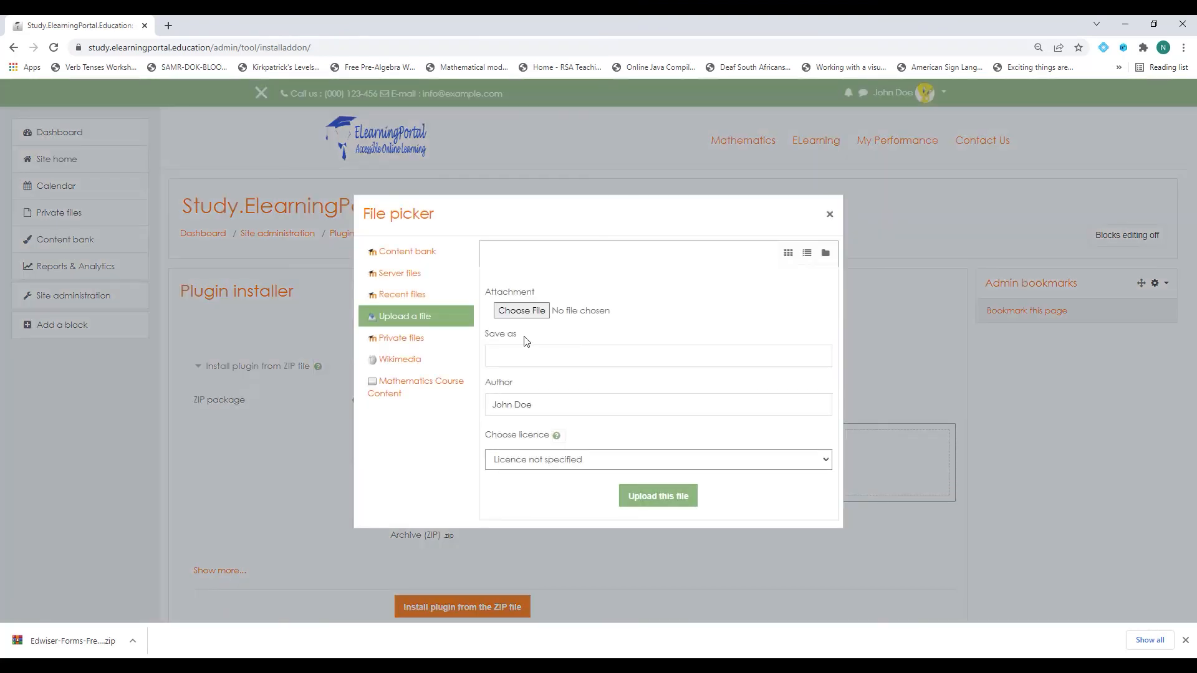
left_click(517, 313)
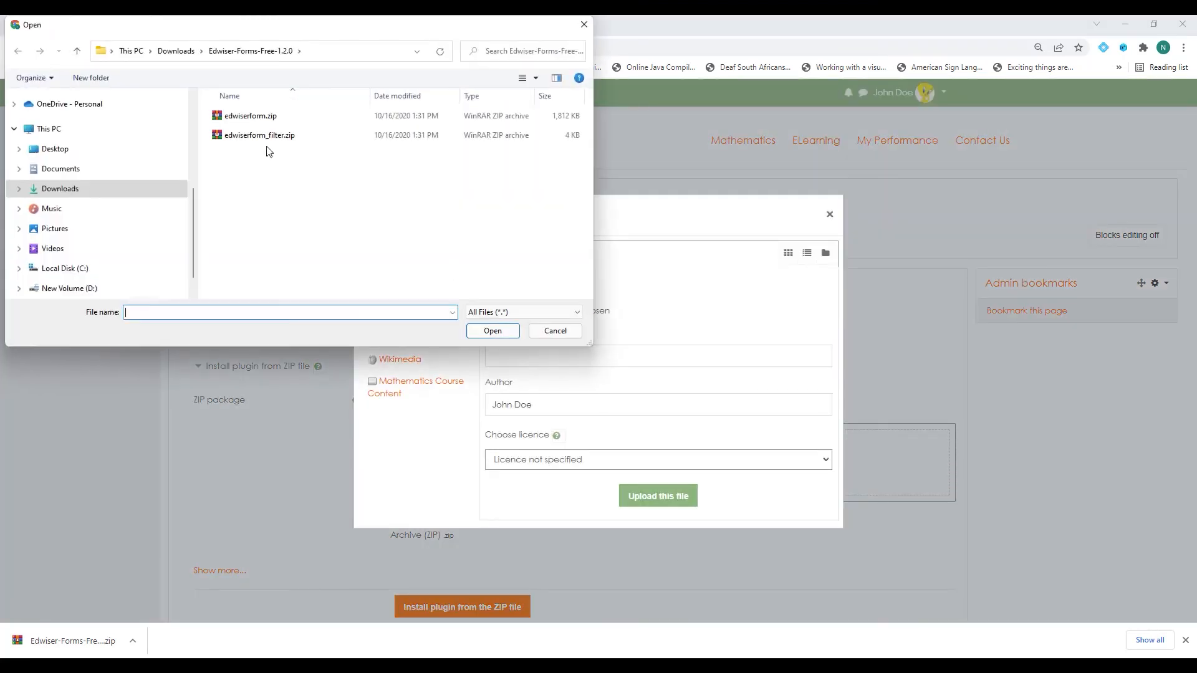
left_click(252, 119)
left_click(504, 338)
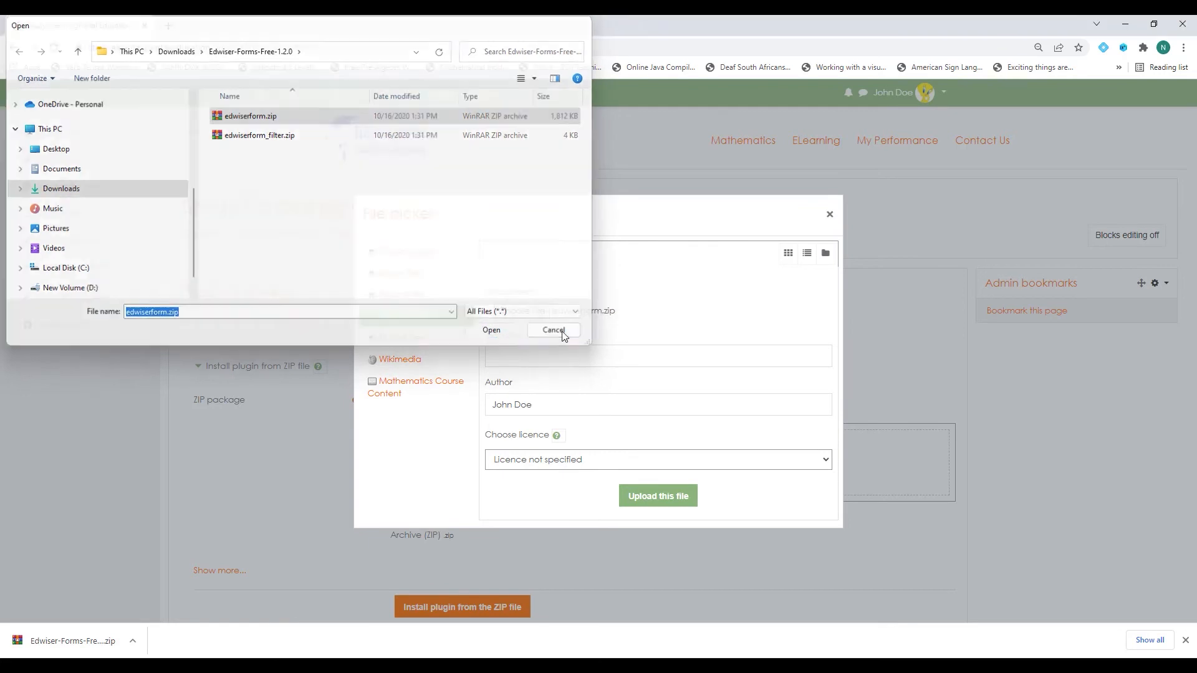
left_click(657, 497)
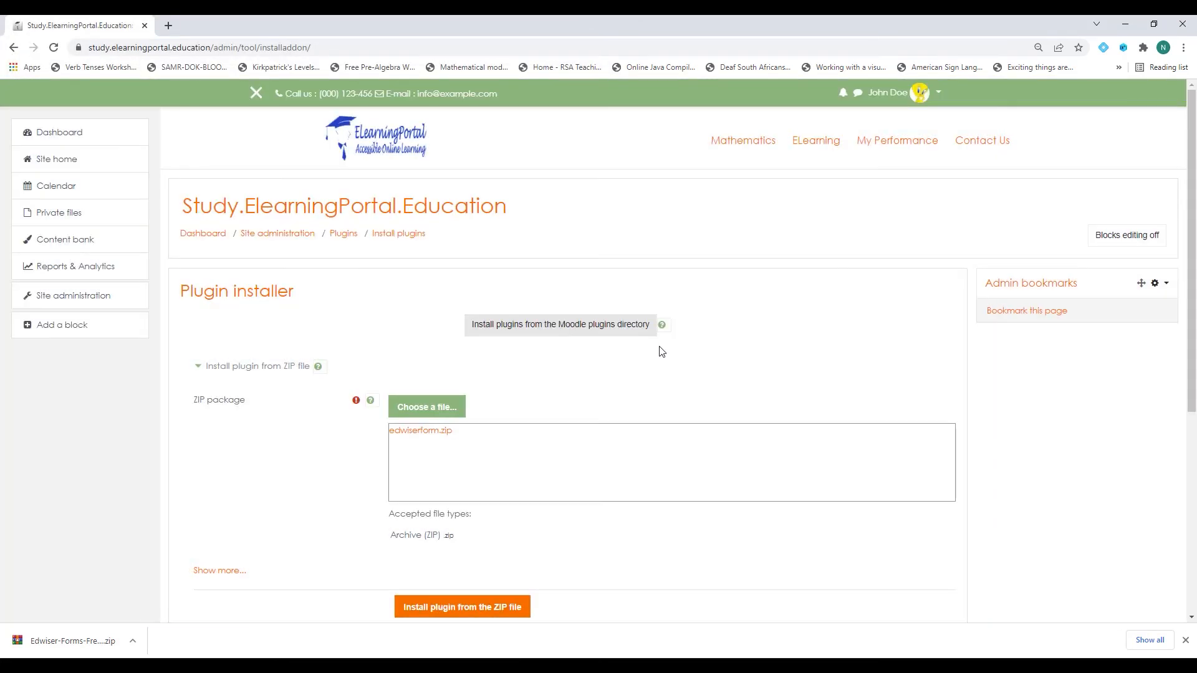
scroll(541, 446, "down", 3)
left_click(465, 428)
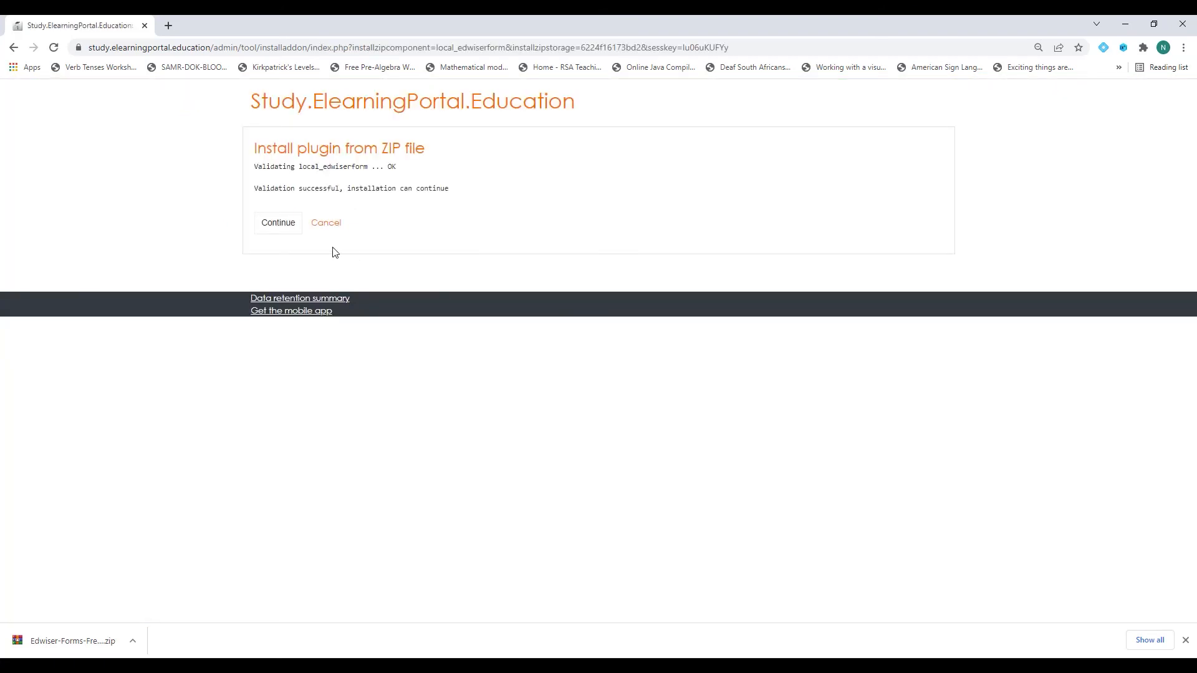
left_click(274, 223)
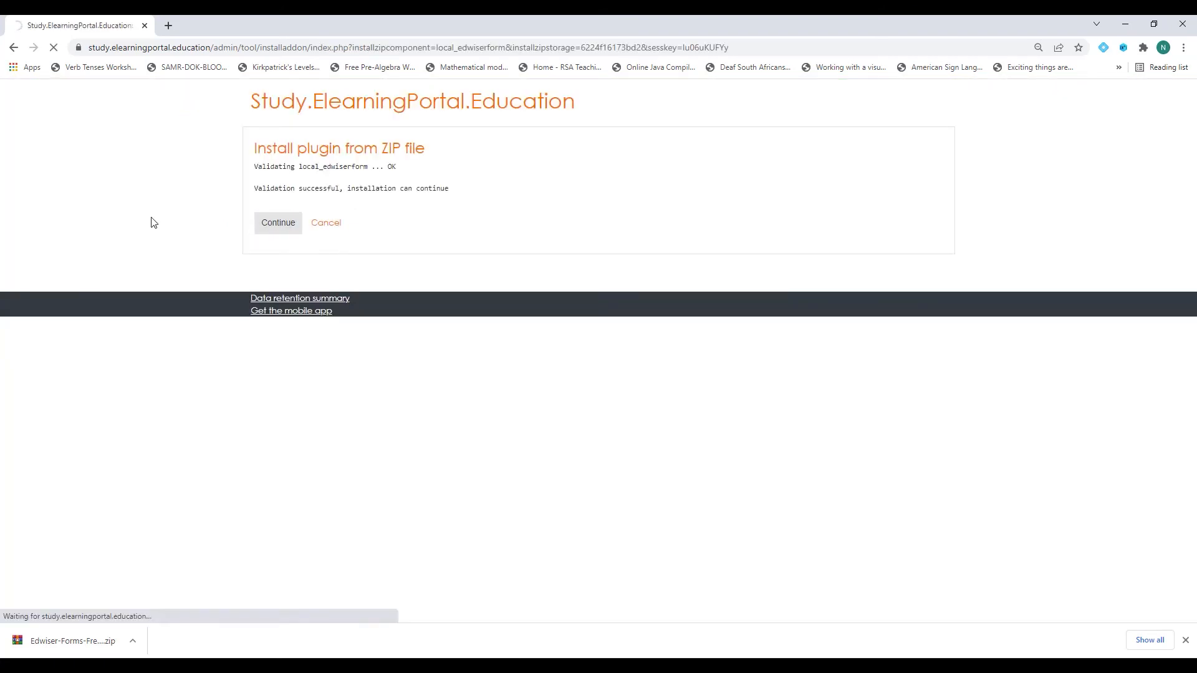
scroll(686, 490, "down", 8)
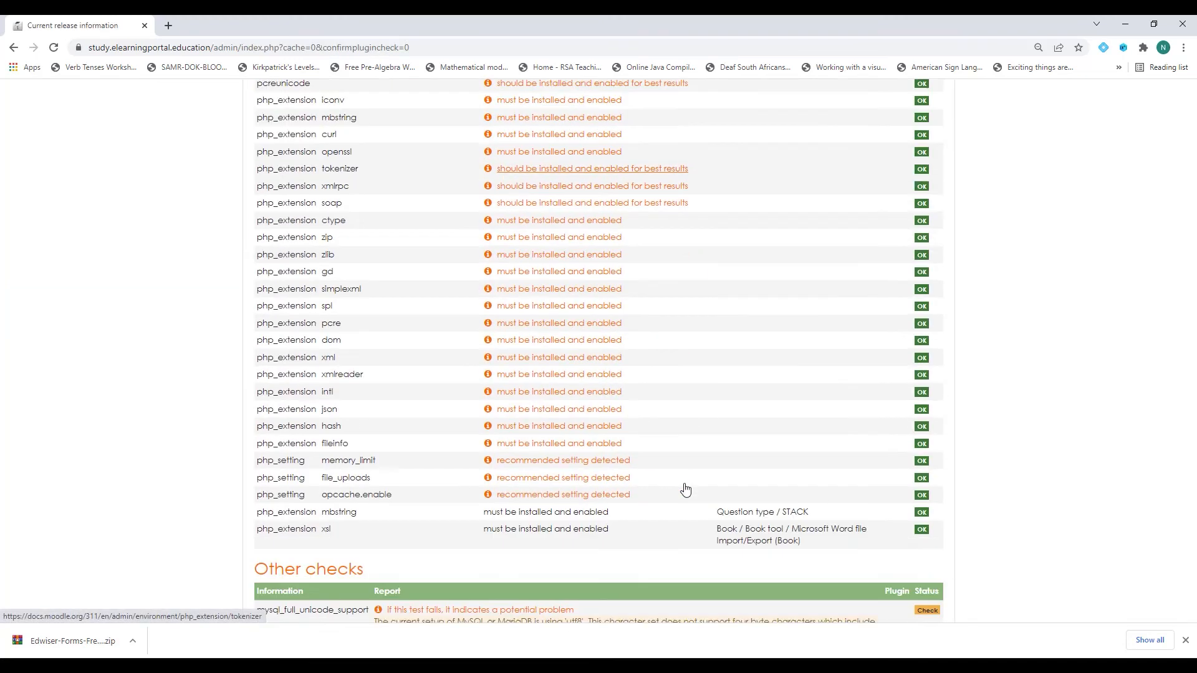
Complete the Edwiser Forms database upgrade with default settings and open Edwiser Forms Free's forms list.
left_click(602, 541)
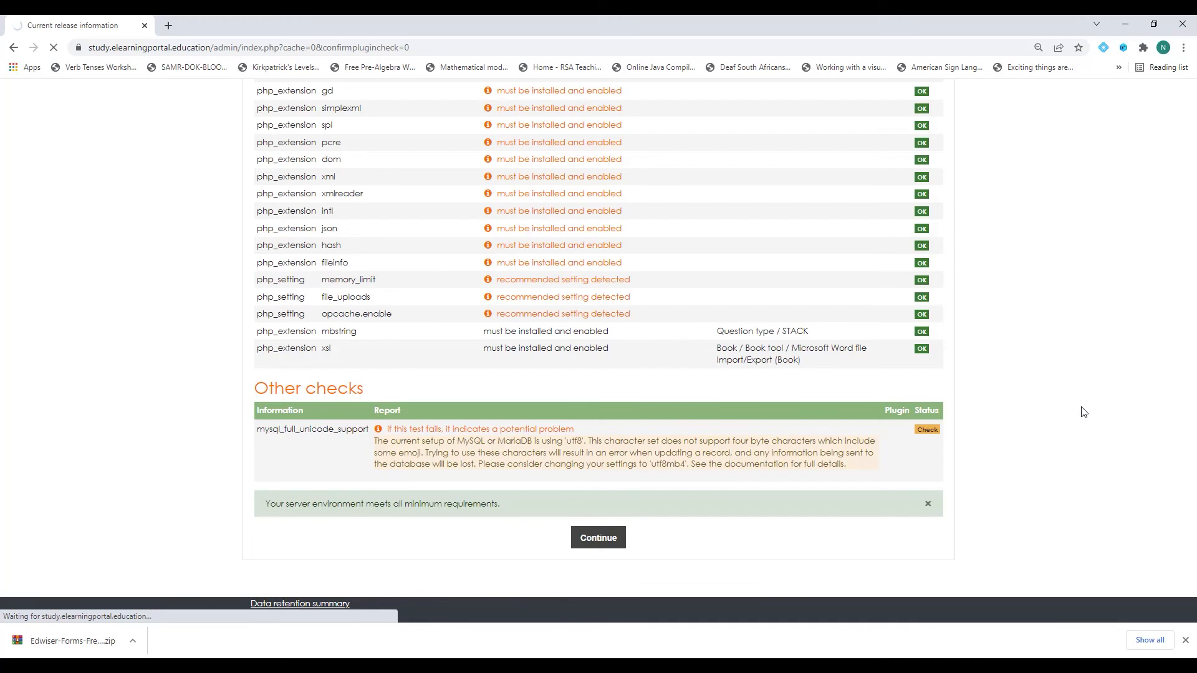
scroll(1038, 424, "down", 5)
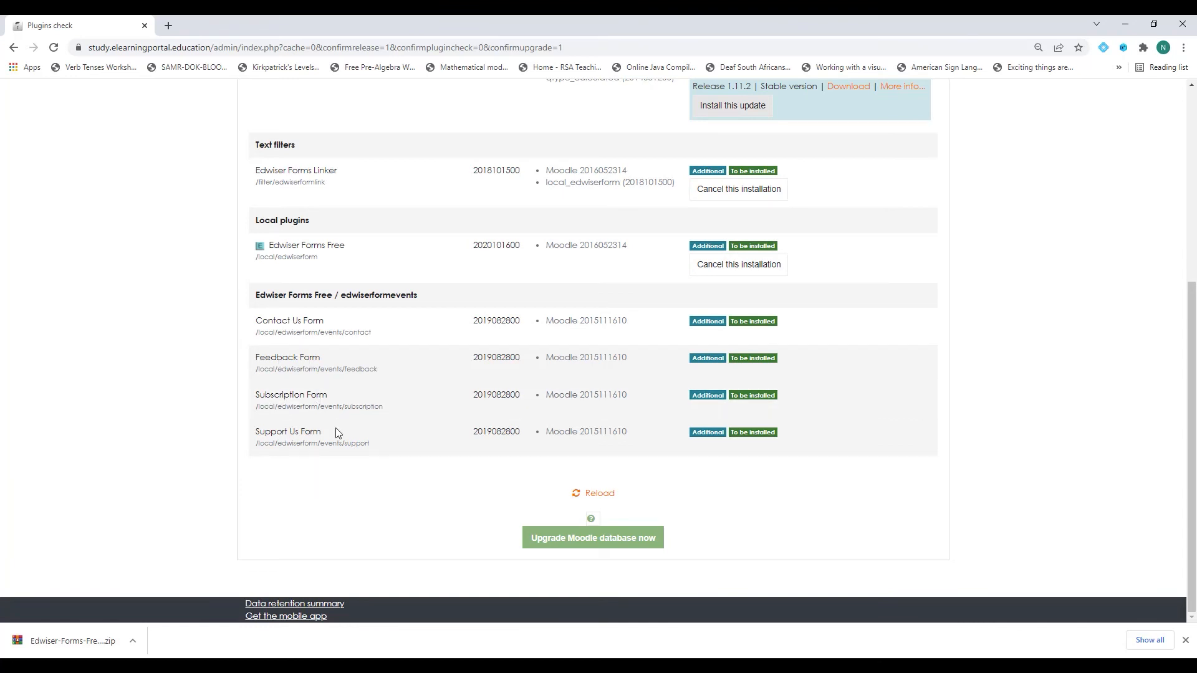
left_click(571, 542)
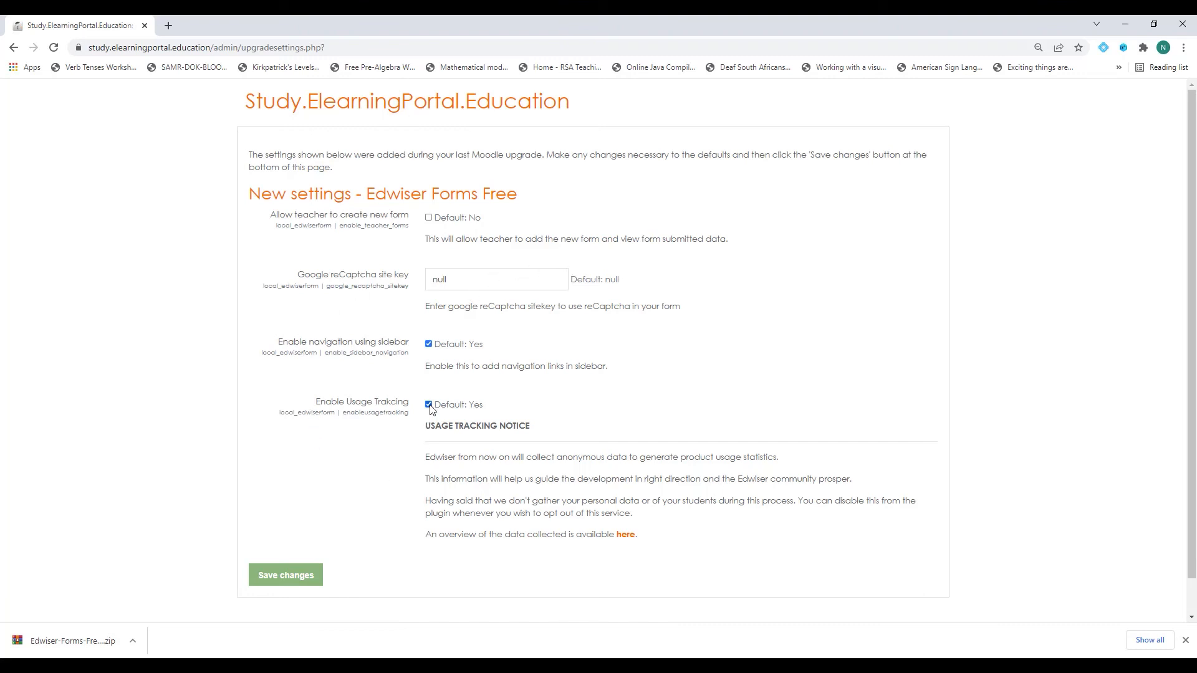
left_click(286, 579)
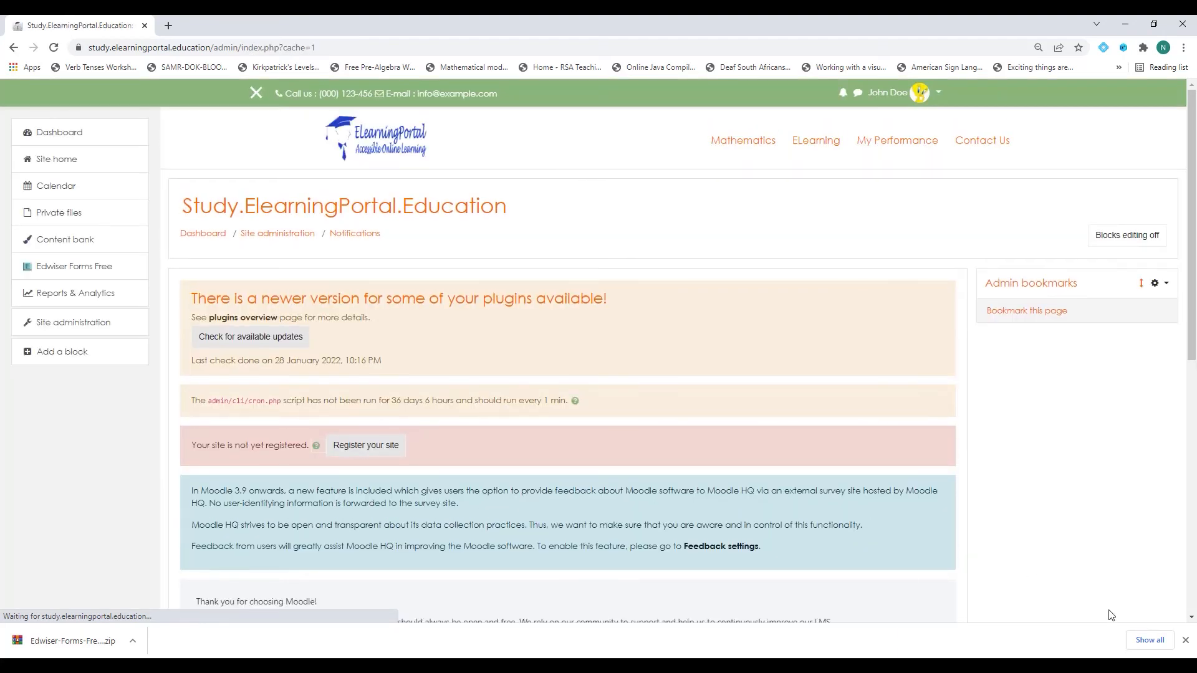
left_click(1185, 640)
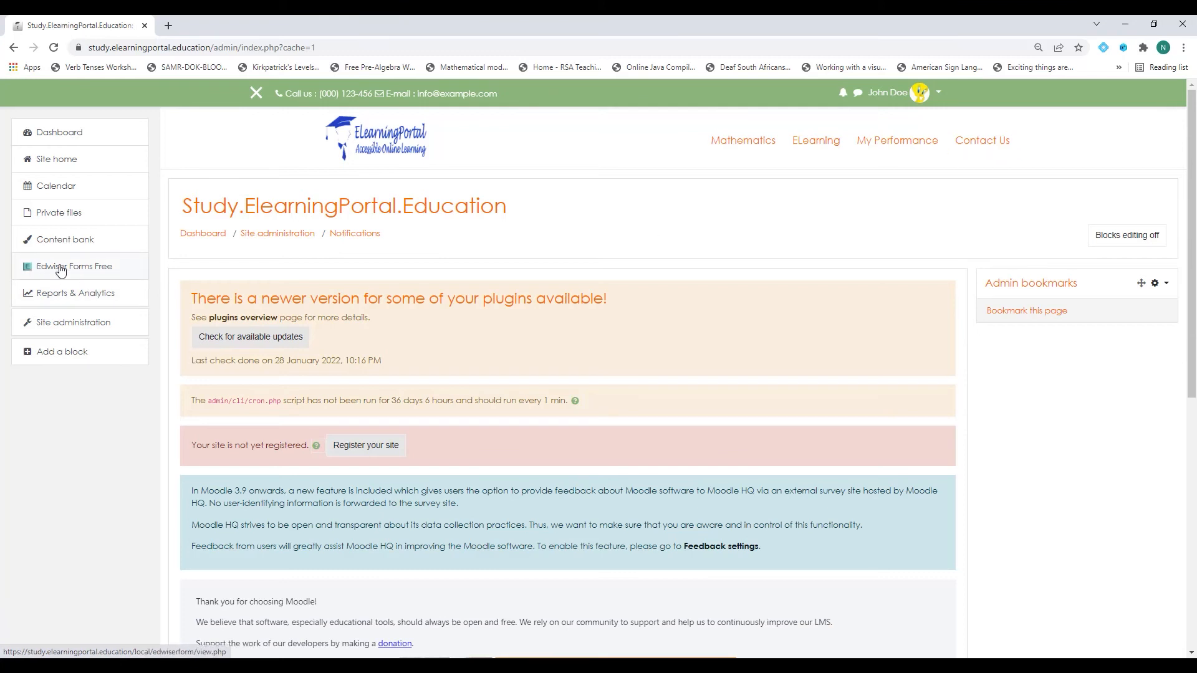
left_click(98, 273)
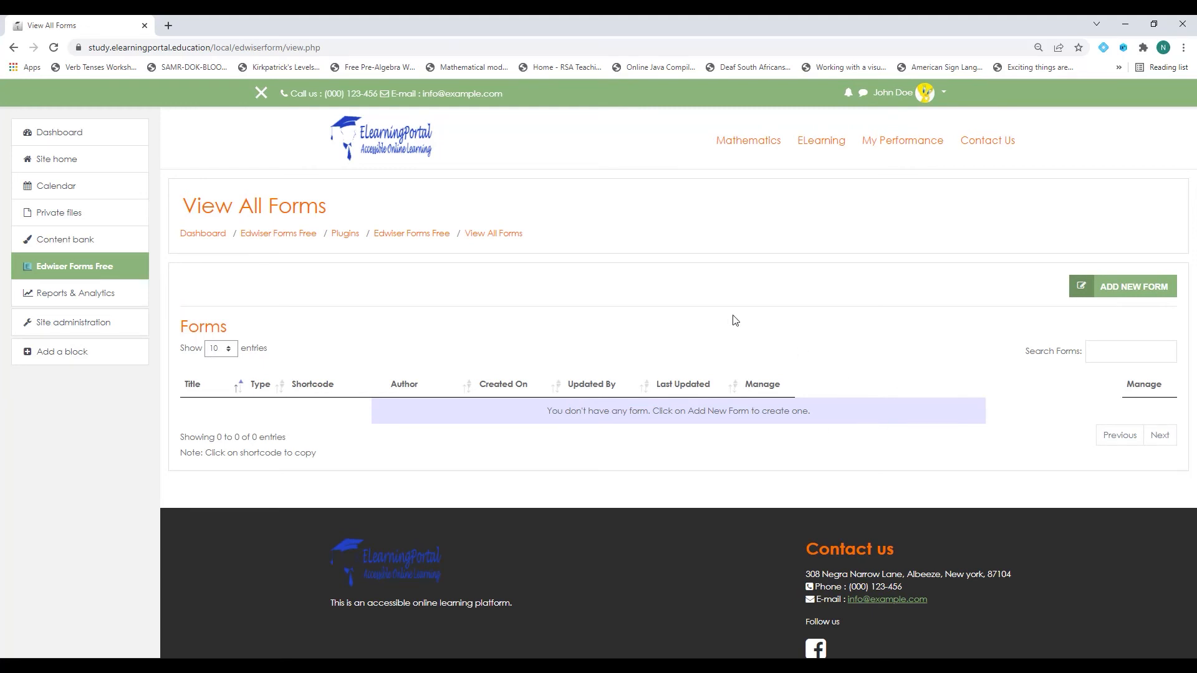
Create a new form from the Simple Contact Form template, titled and described 'Contact Us'.
left_click(1140, 291)
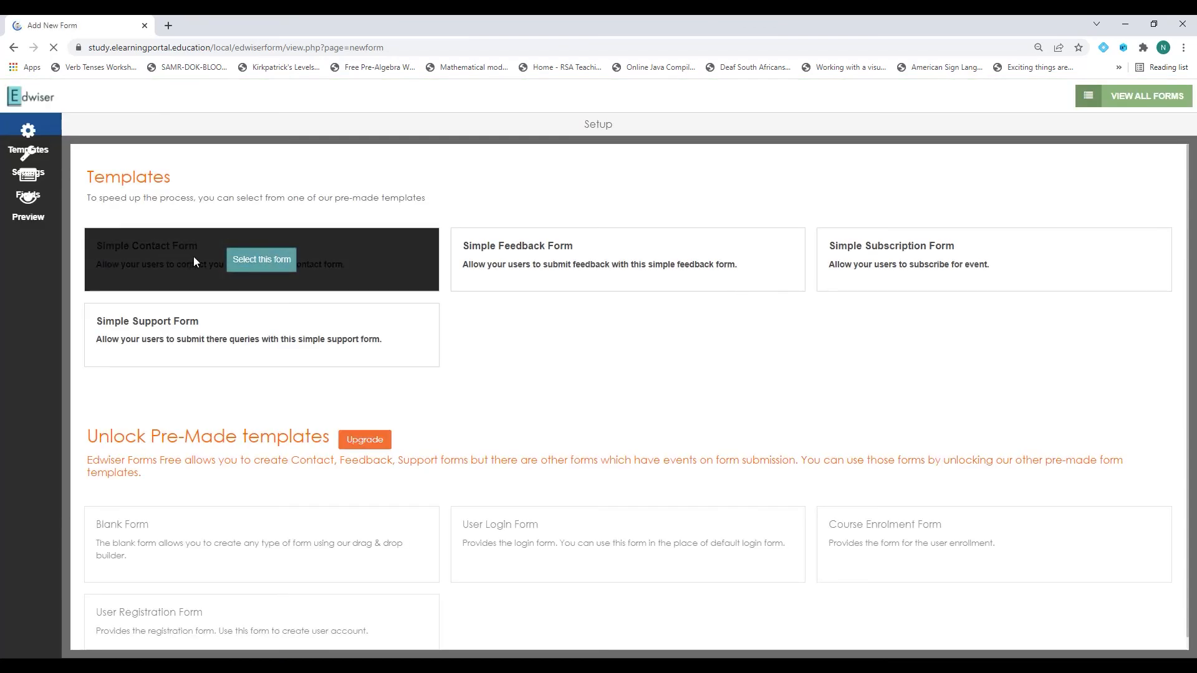
left_click(260, 261)
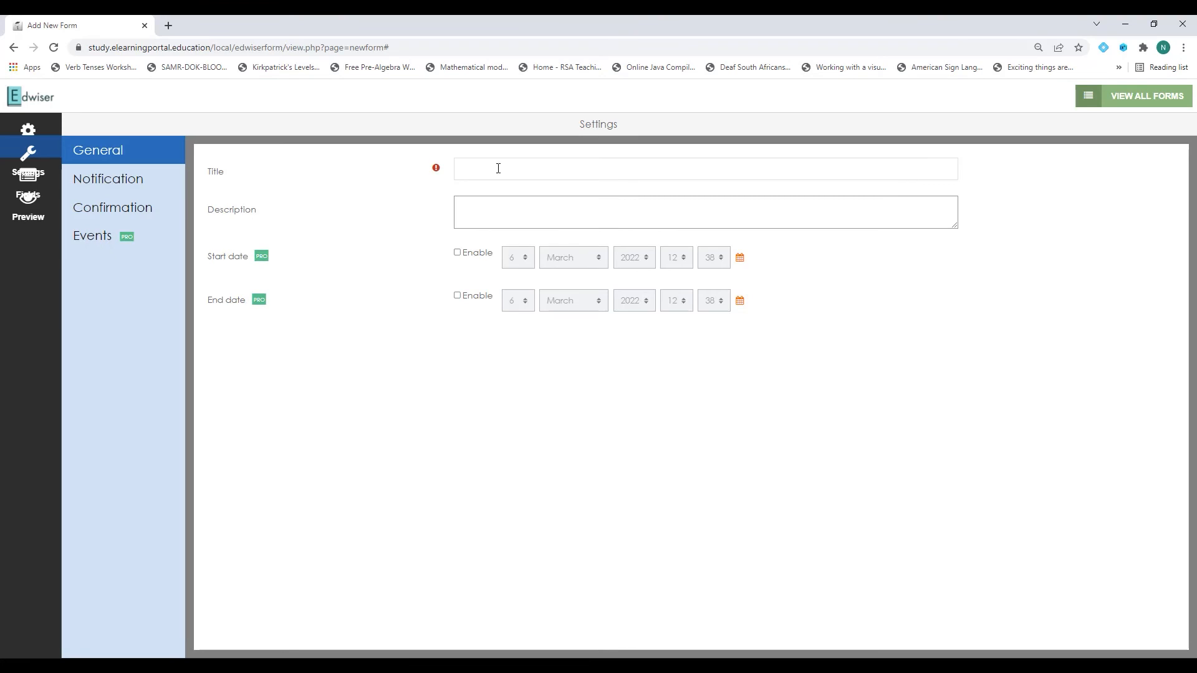
left_click(498, 169)
type("Con")
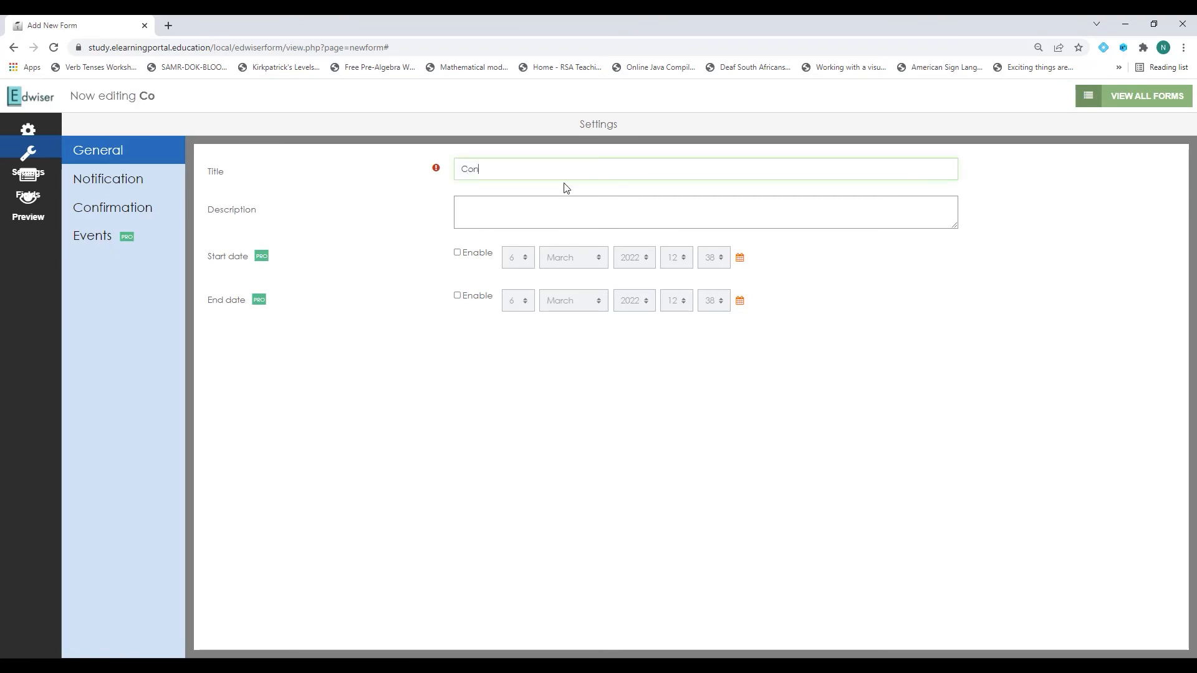
type("tact Us")
left_click_drag(523, 169, 430, 176)
key("ctrl+c")
left_click(508, 213)
key("ctrl+v")
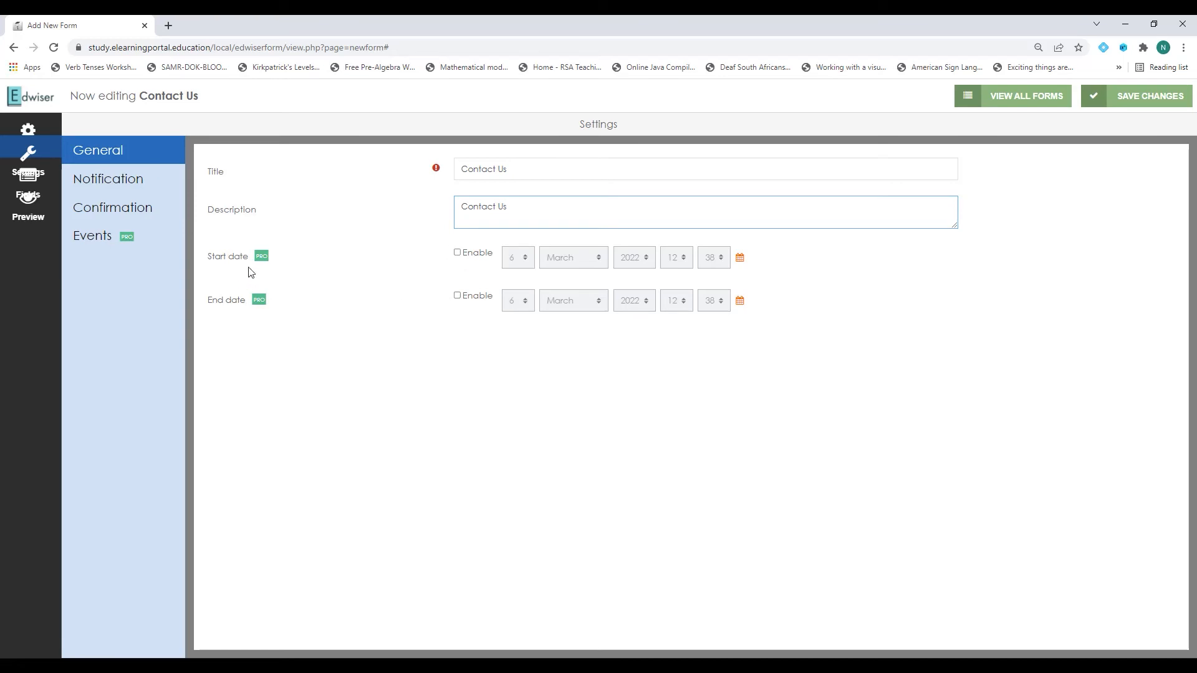
left_click(128, 186)
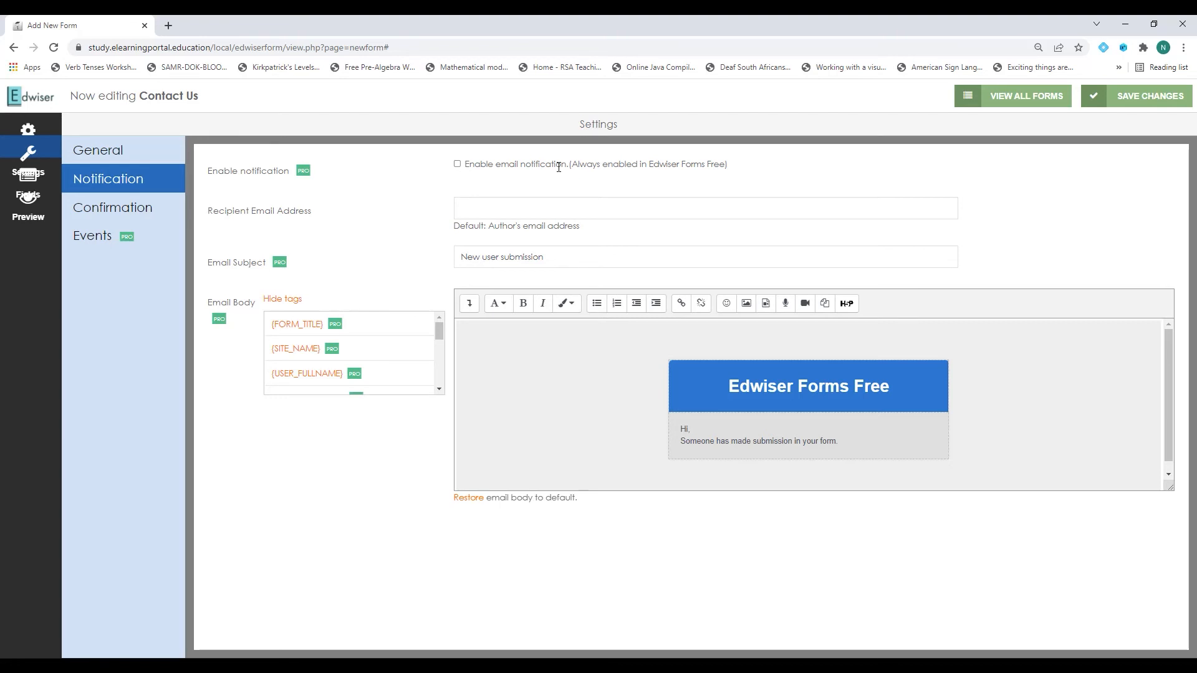
Enable email notifications for the Contact Us form with the admin's recipient e-mail address.
left_click(458, 164)
left_click(473, 203)
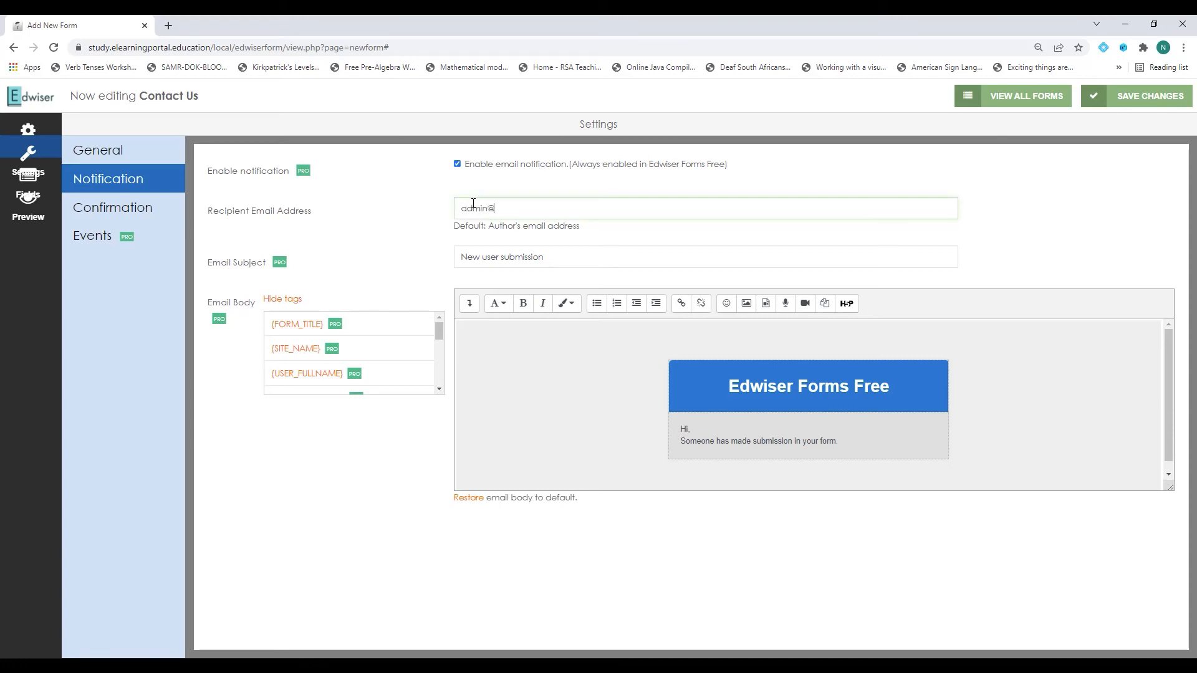
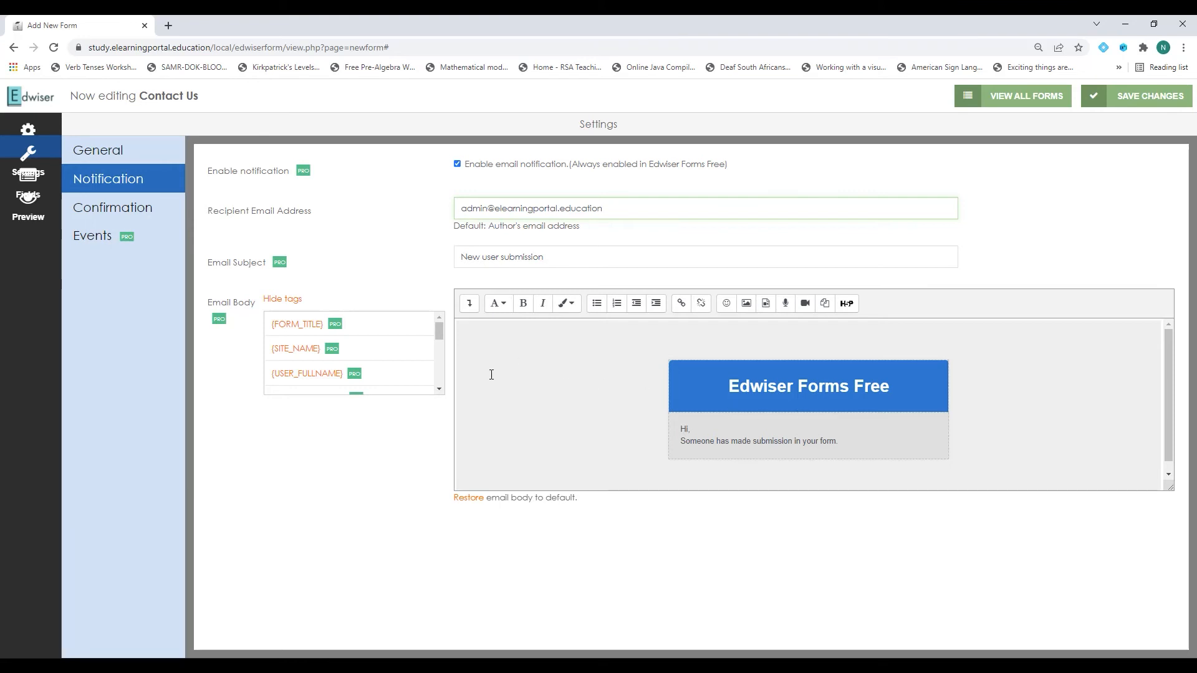
left_click(736, 389)
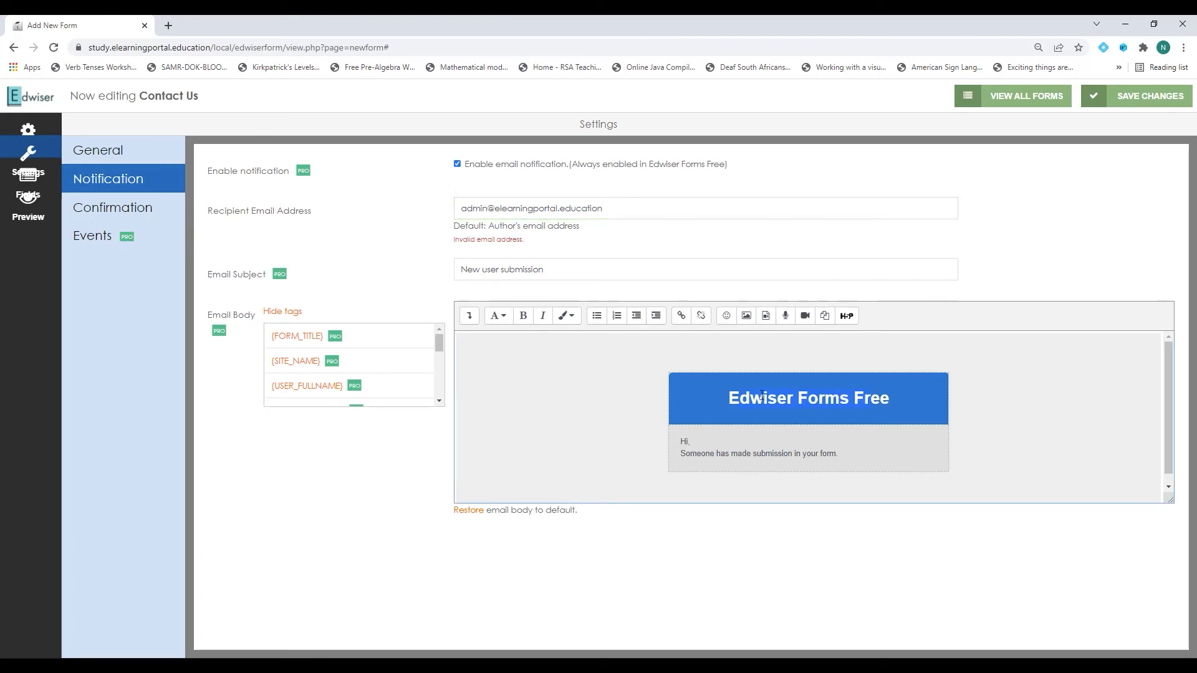
scroll(478, 438, "down", 1)
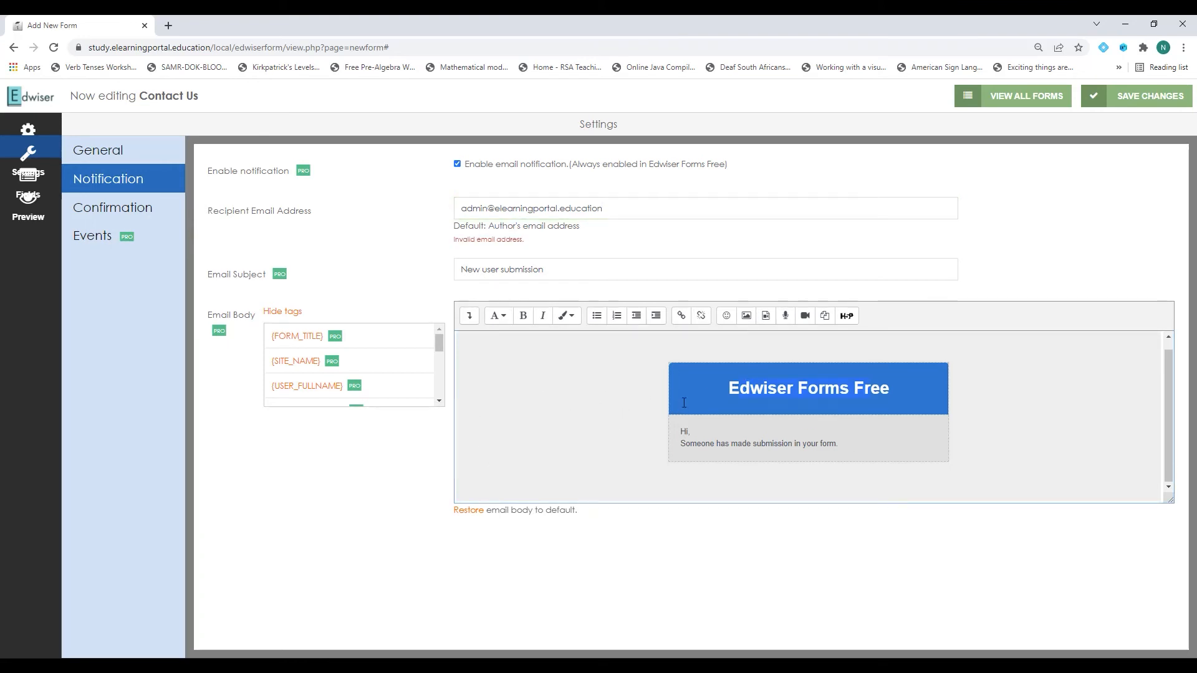
left_click(137, 213)
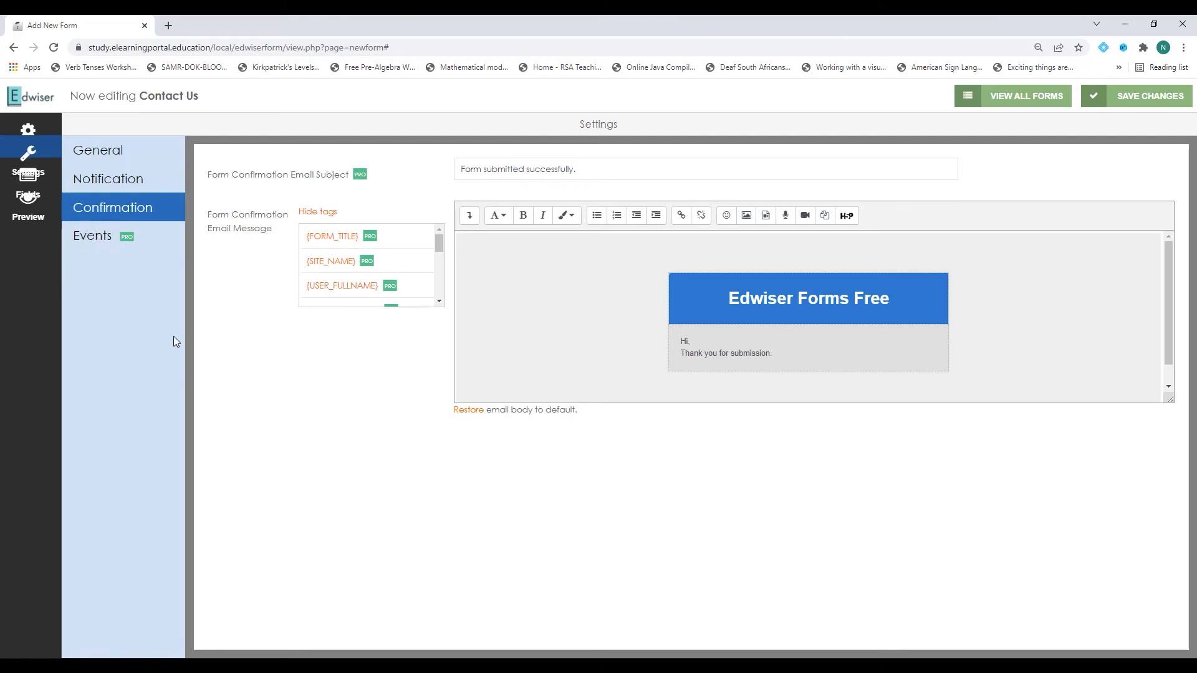
Preview the Contact Us form and save it.
left_click(28, 221)
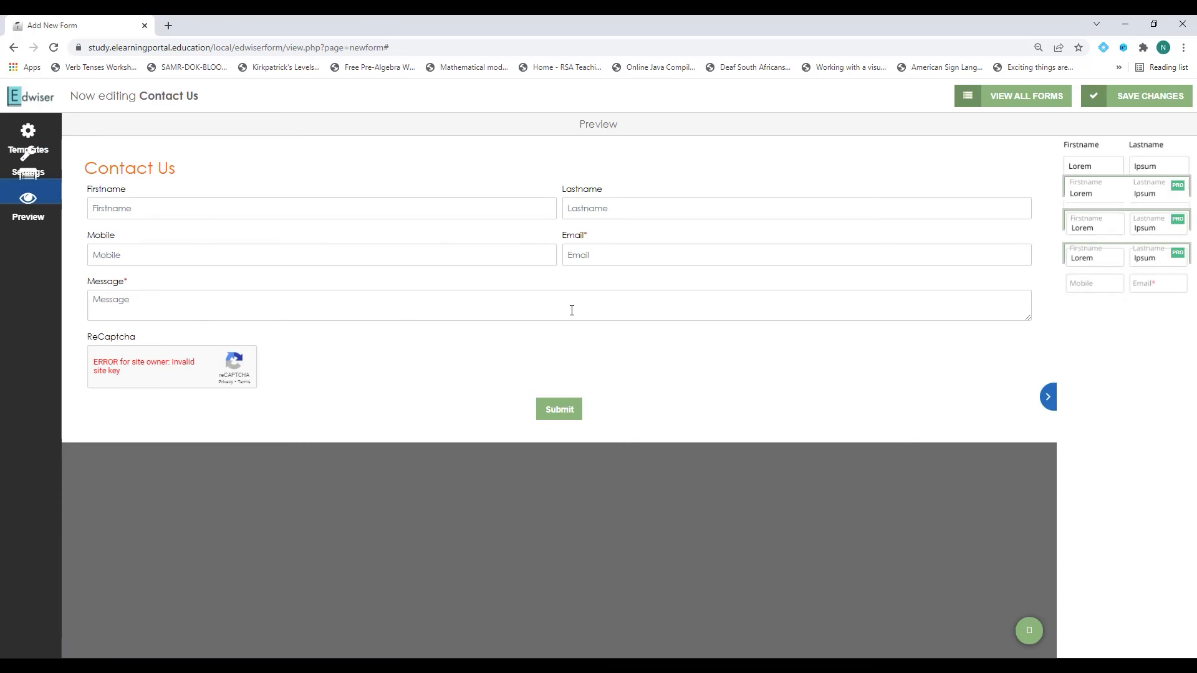
left_click(1153, 98)
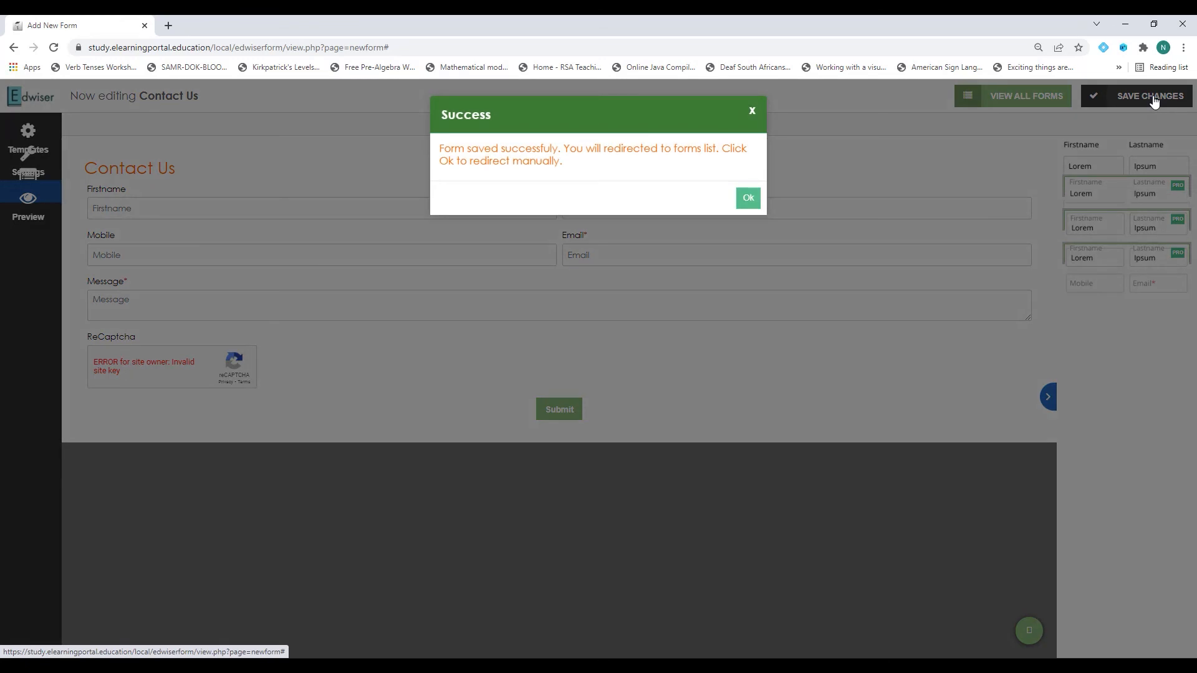
left_click(753, 198)
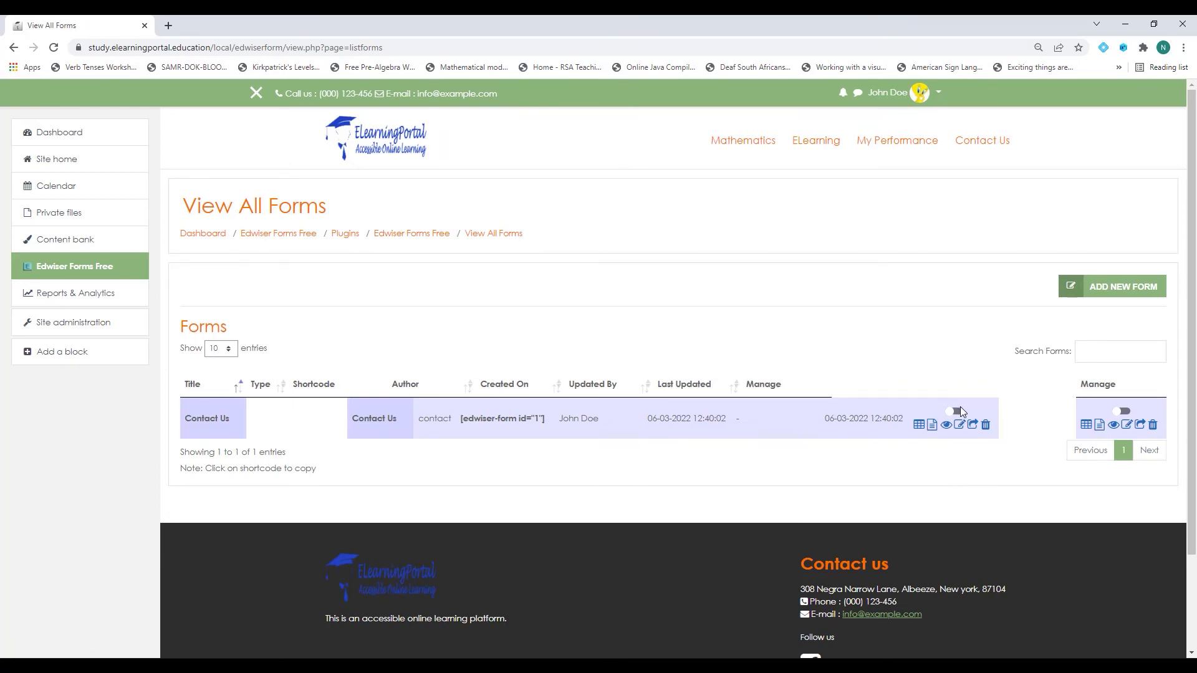
Enable the Contact Us form, then check its preview and its [edwiser-form id='1'] shortcode.
left_click(958, 412)
left_click(946, 426)
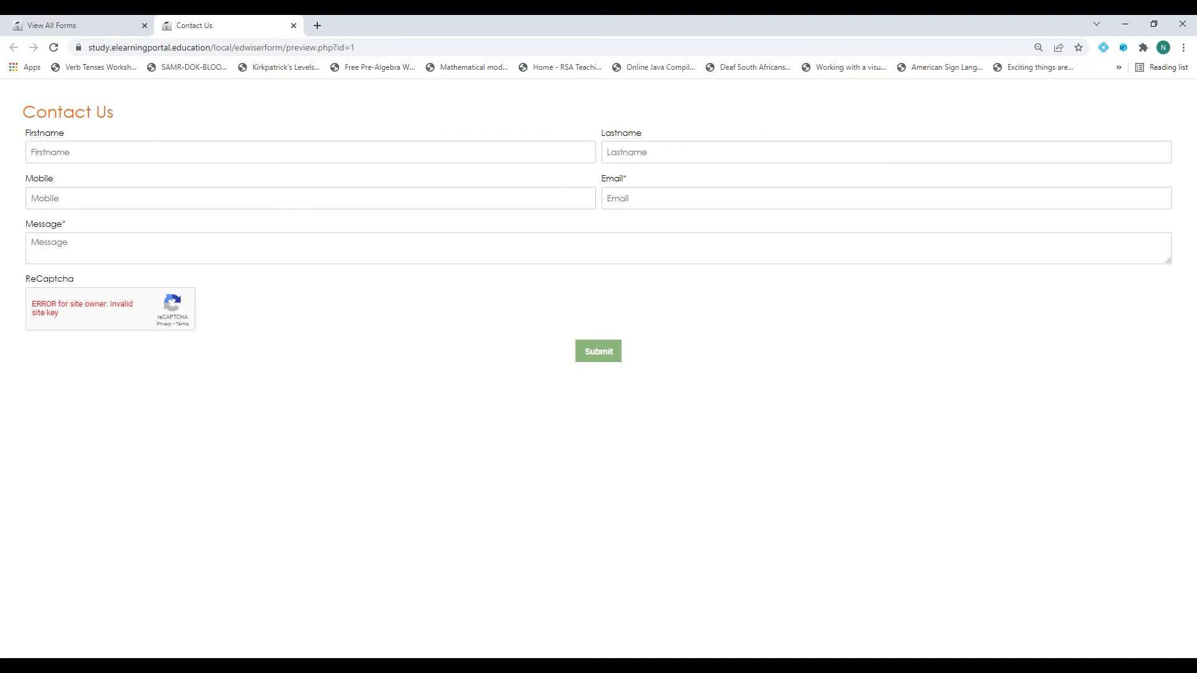
left_click(103, 28)
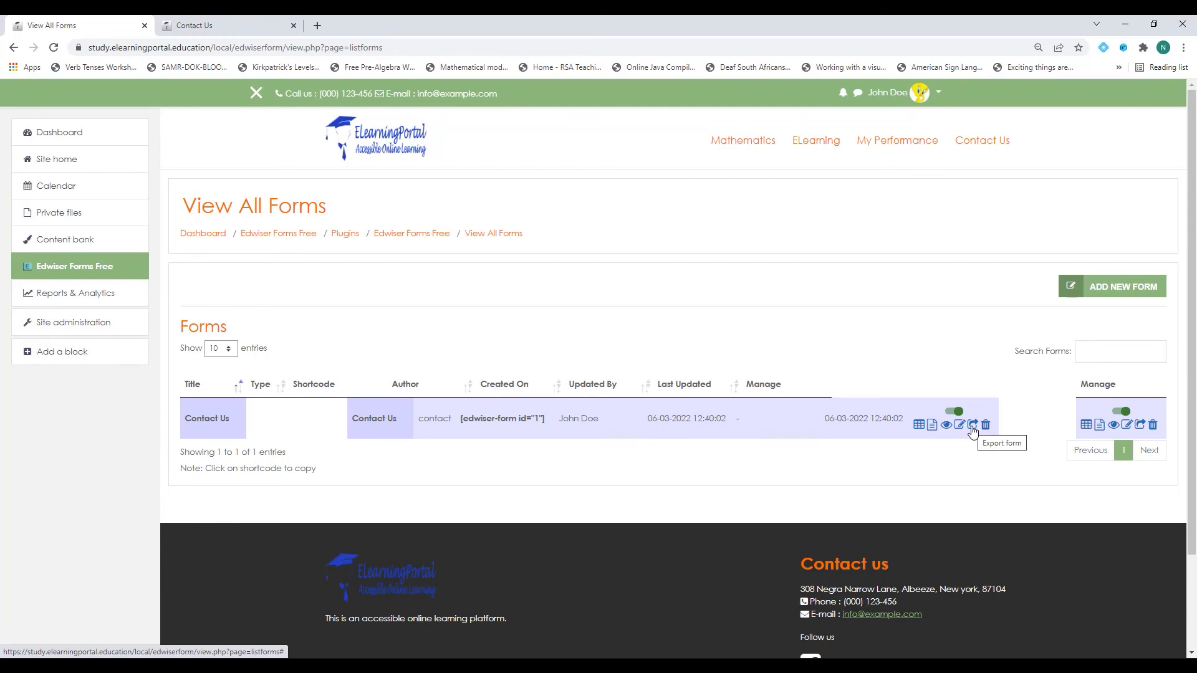
left_click(933, 425)
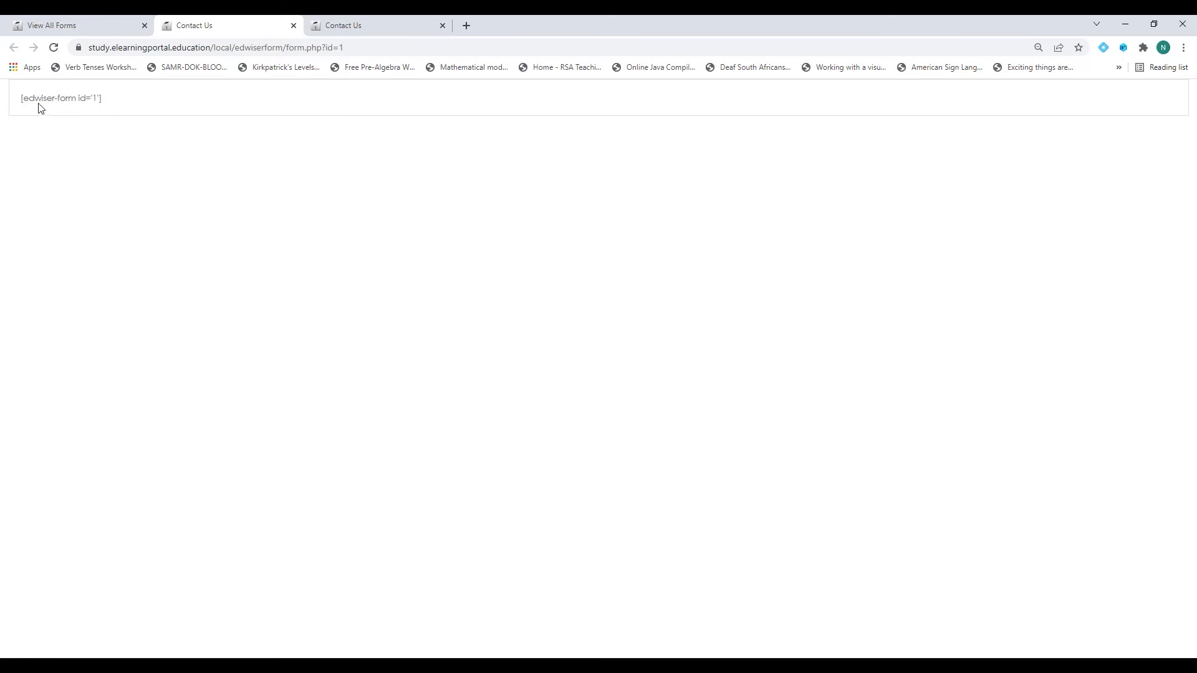
left_click_drag(22, 98, 114, 103)
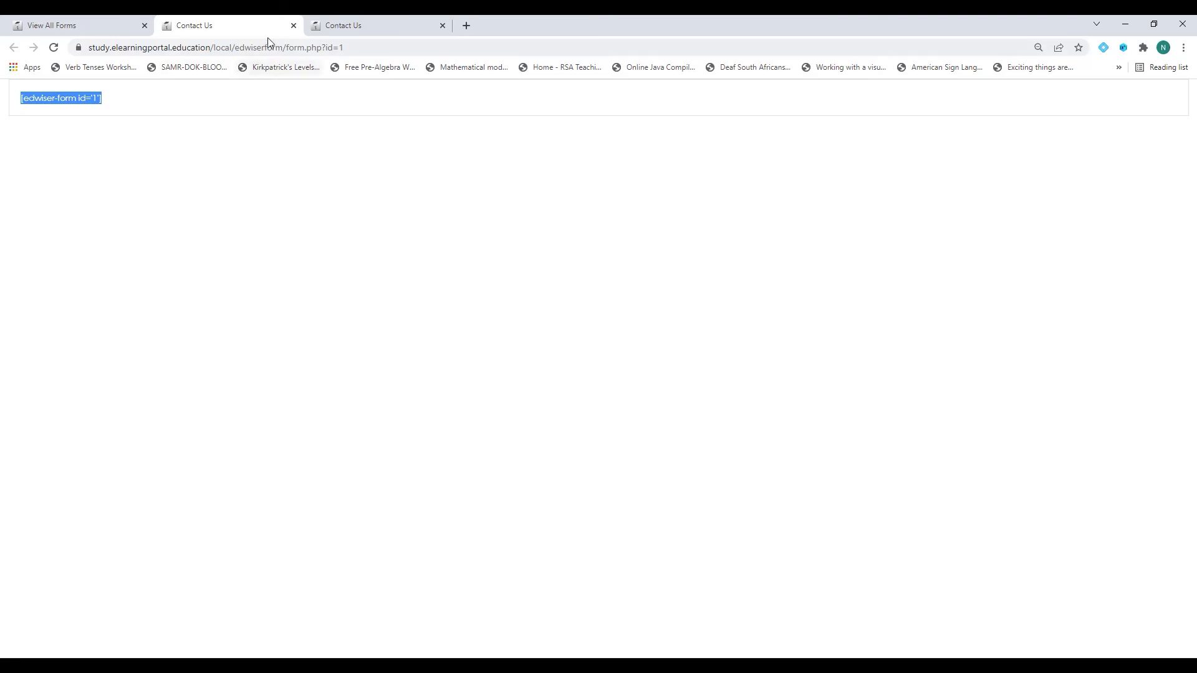
left_click(294, 25)
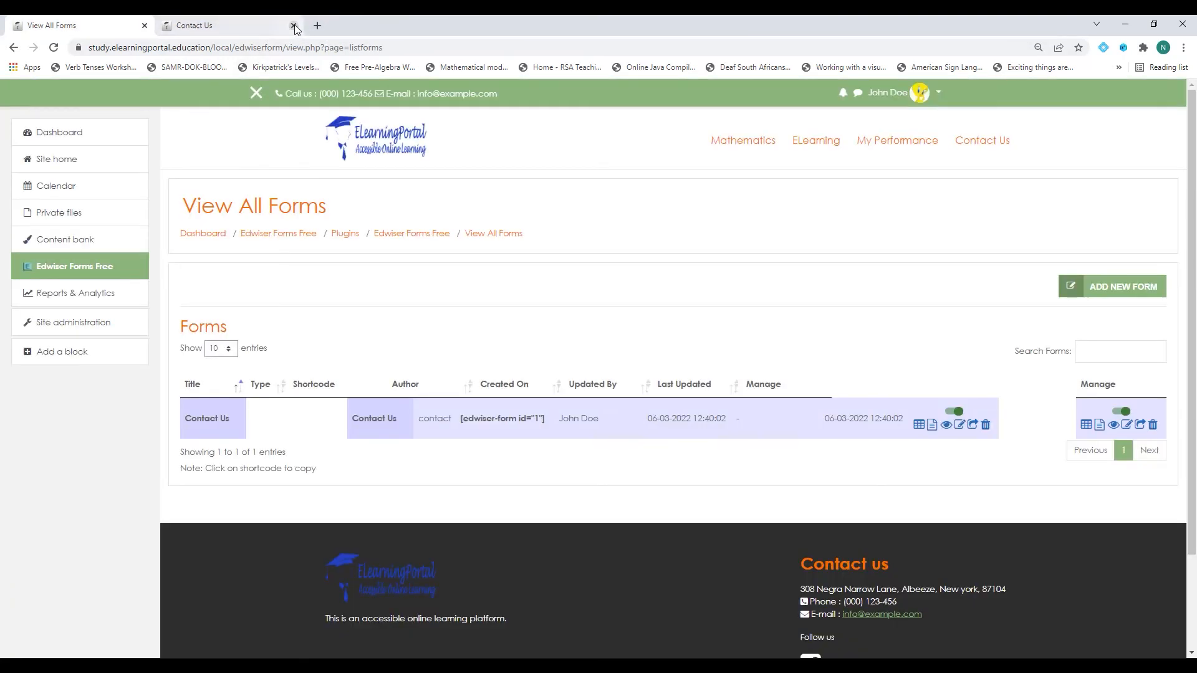
left_click(294, 25)
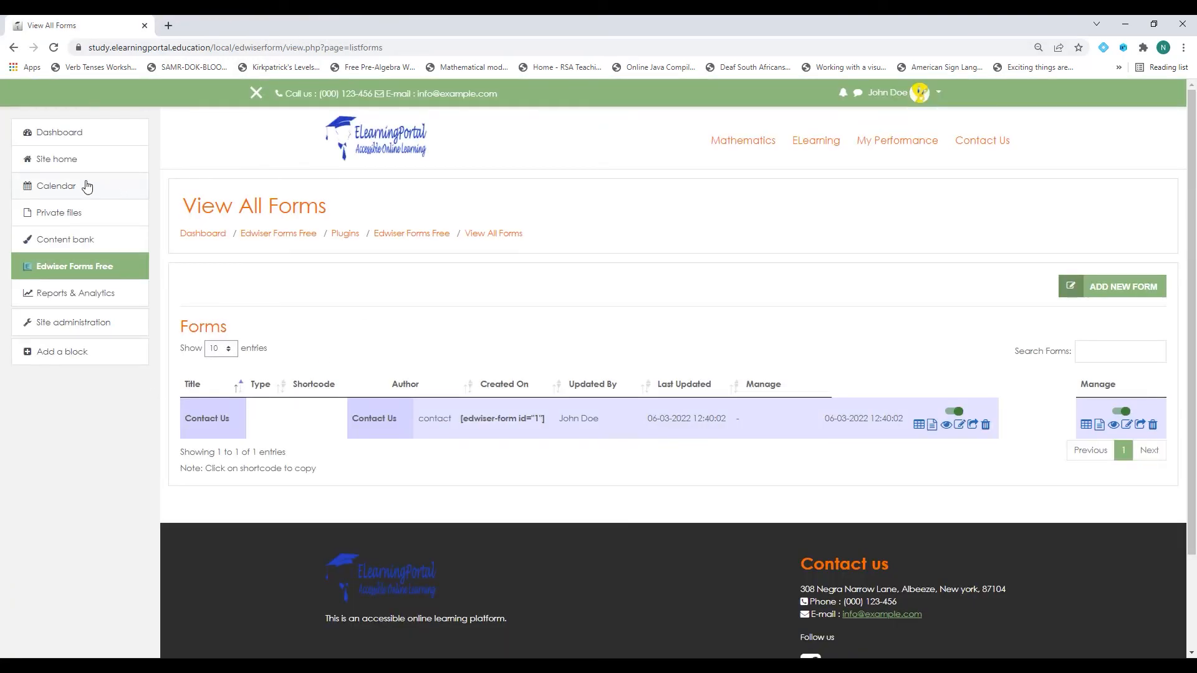
Go from Site home through ELearning for Teachers to the Moodle for Teachers/Instructors course.
left_click(73, 161)
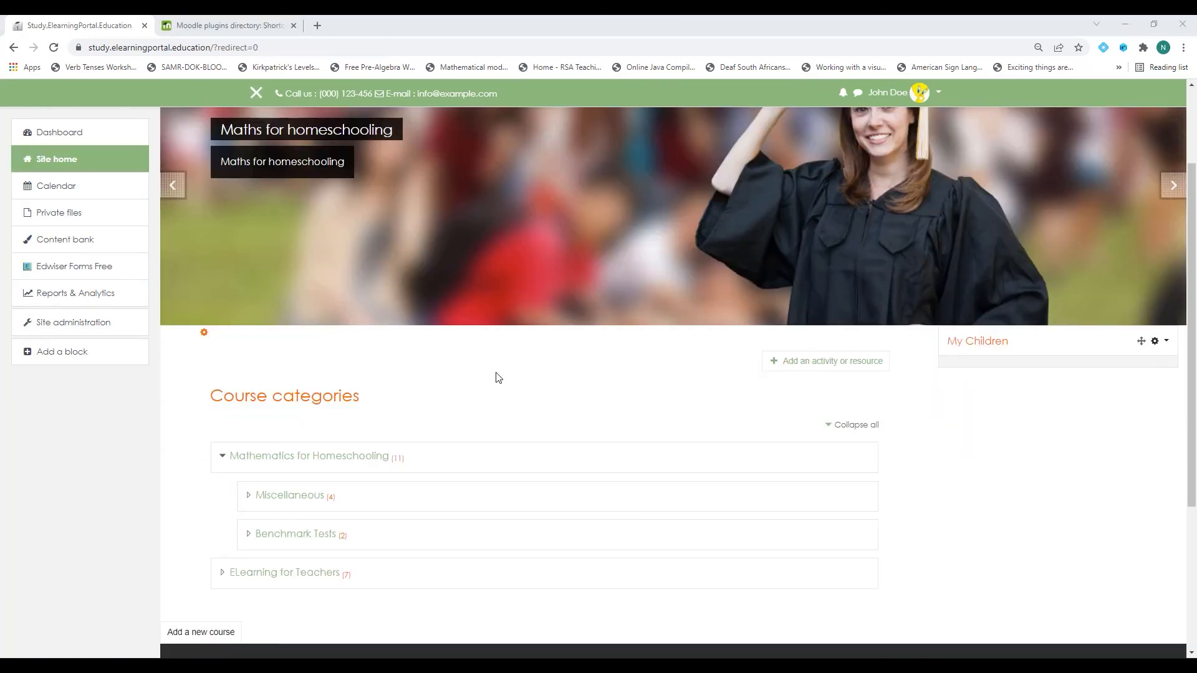
left_click(310, 577)
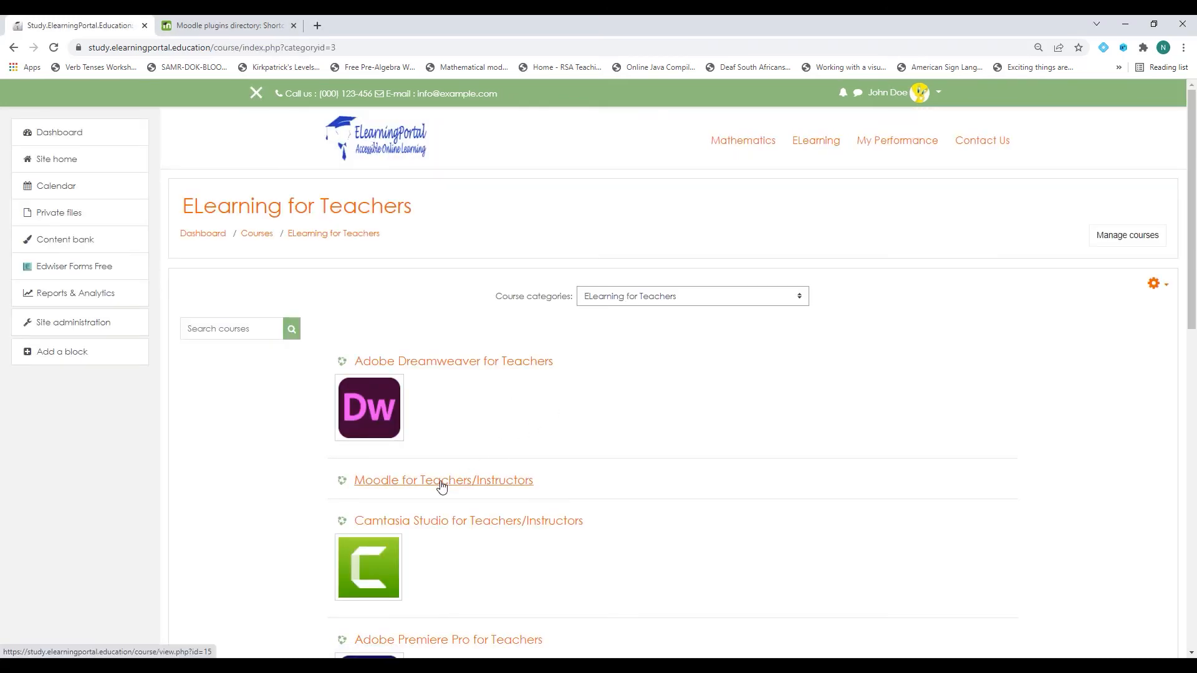
left_click(437, 486)
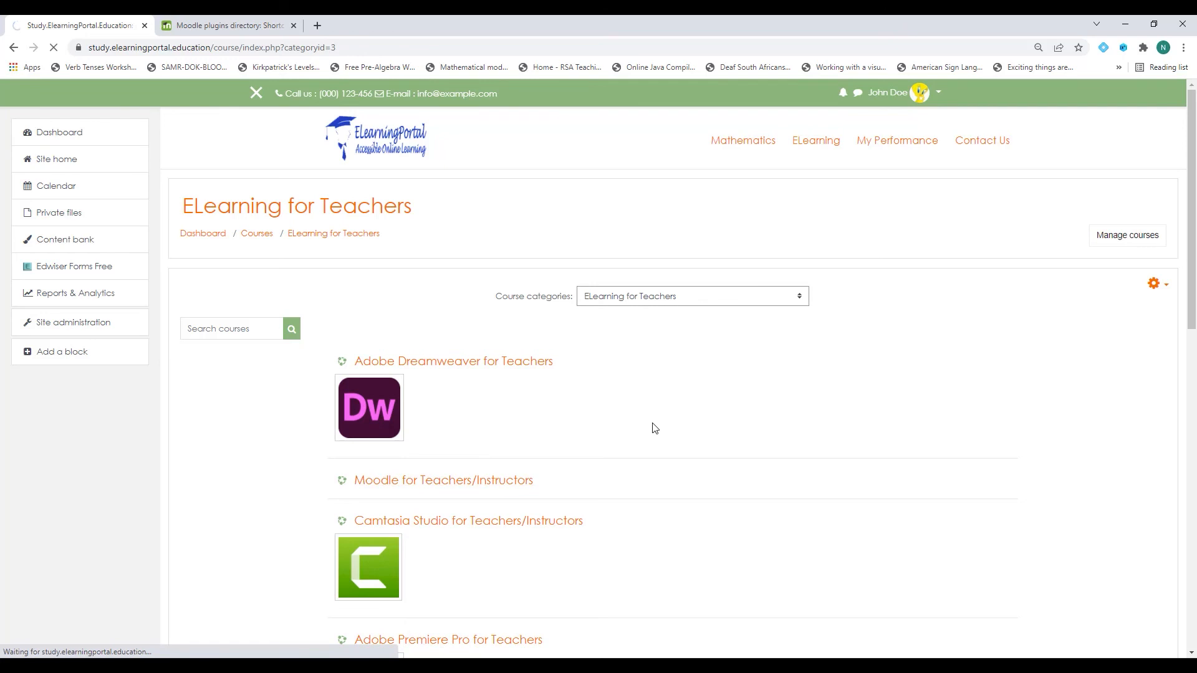
scroll(454, 383, "down", 3)
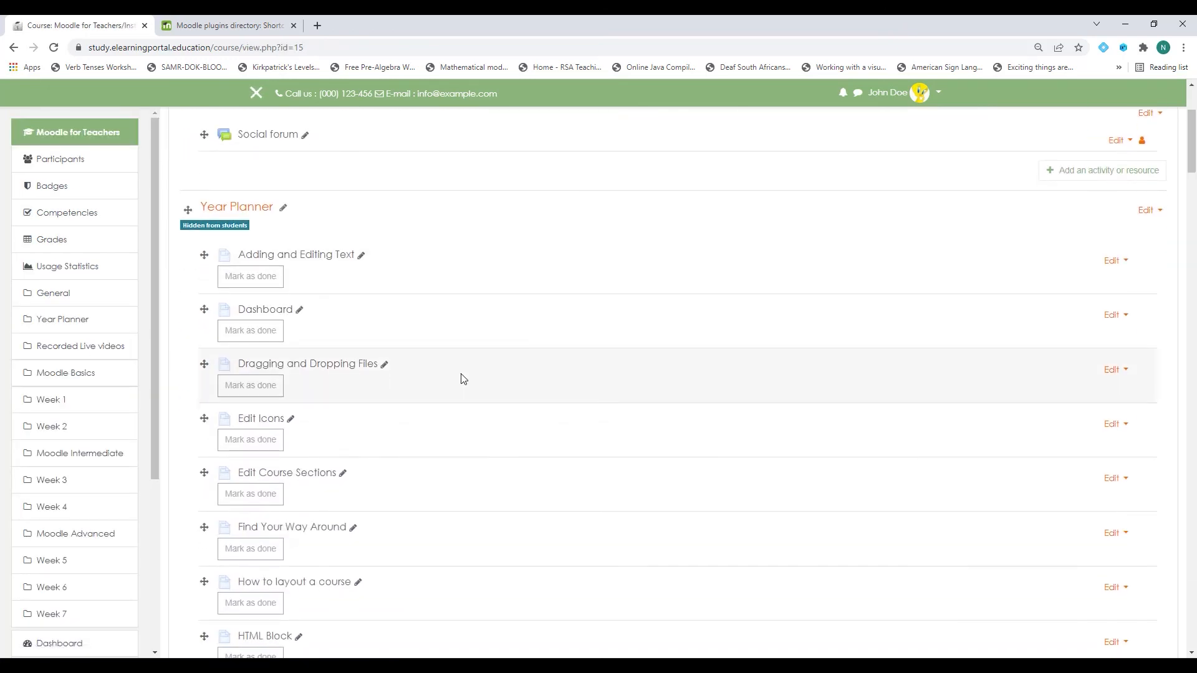
scroll(463, 379, "up", 3)
scroll(464, 379, "down", 8)
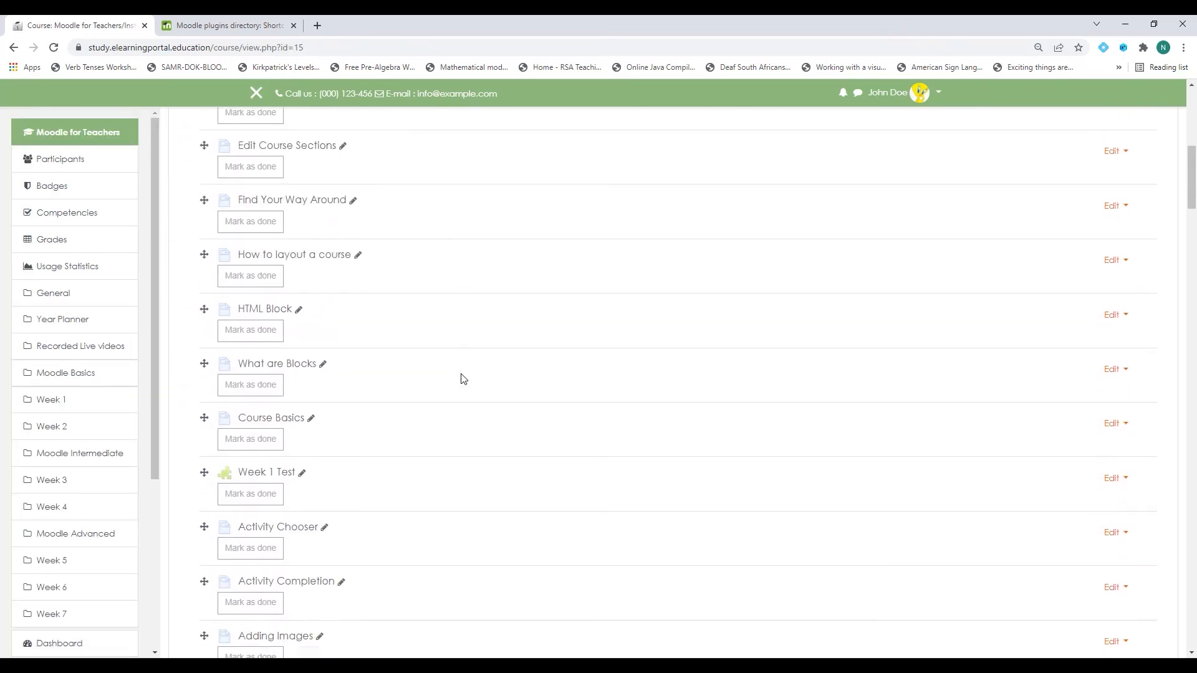
scroll(460, 376, "up", 8)
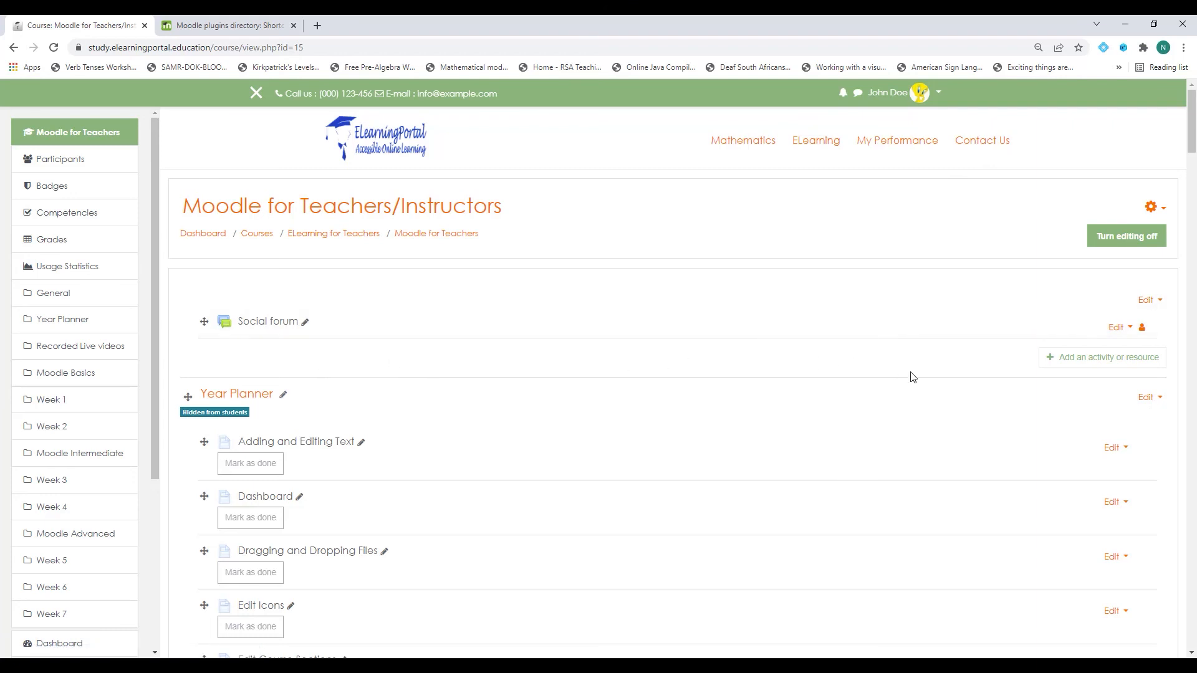
Start adding a Page resource from the Resources list in the General section.
left_click(1100, 363)
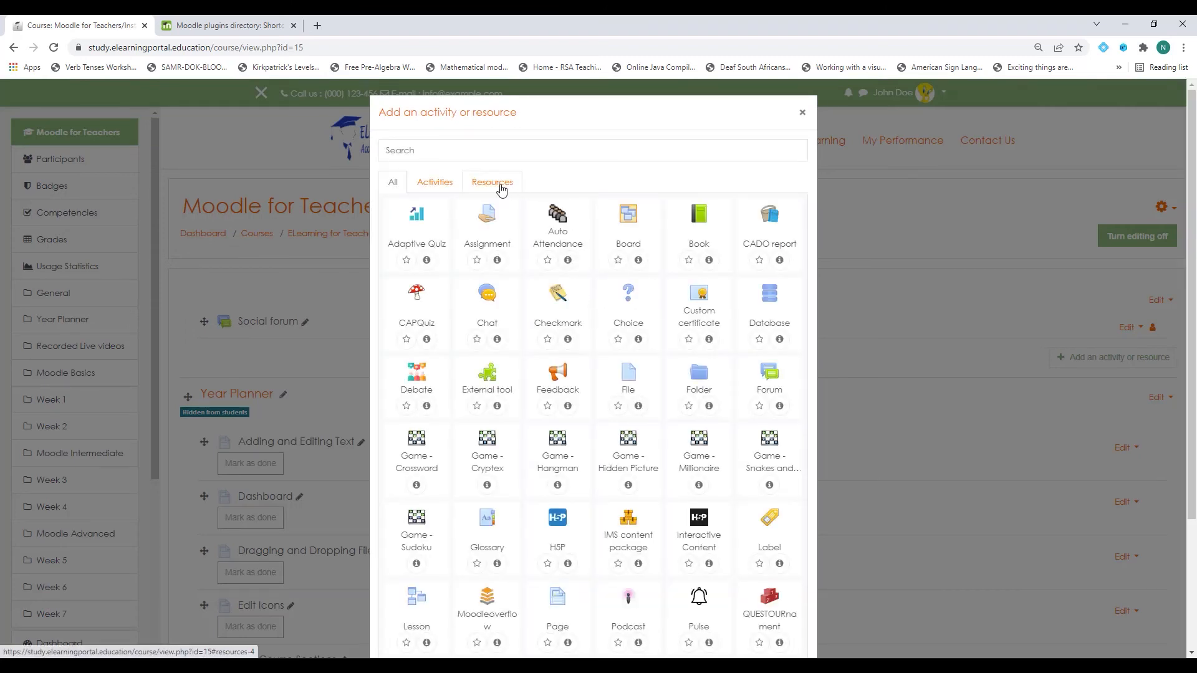
left_click(502, 187)
left_click(423, 311)
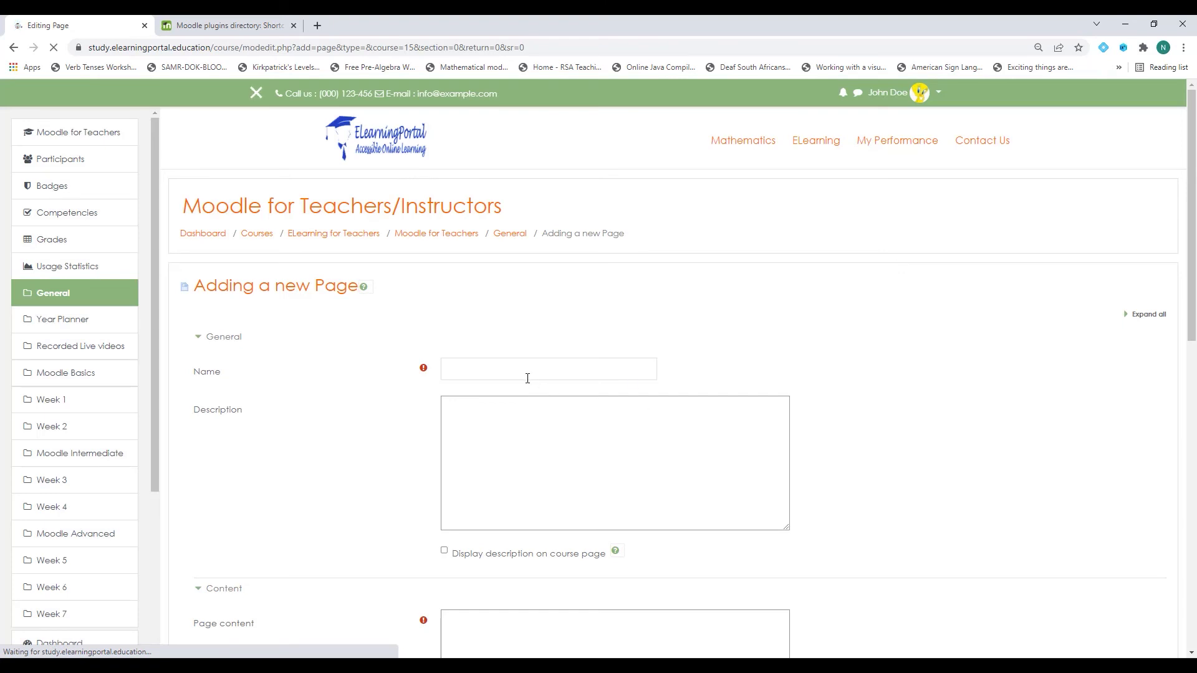
left_click(522, 373)
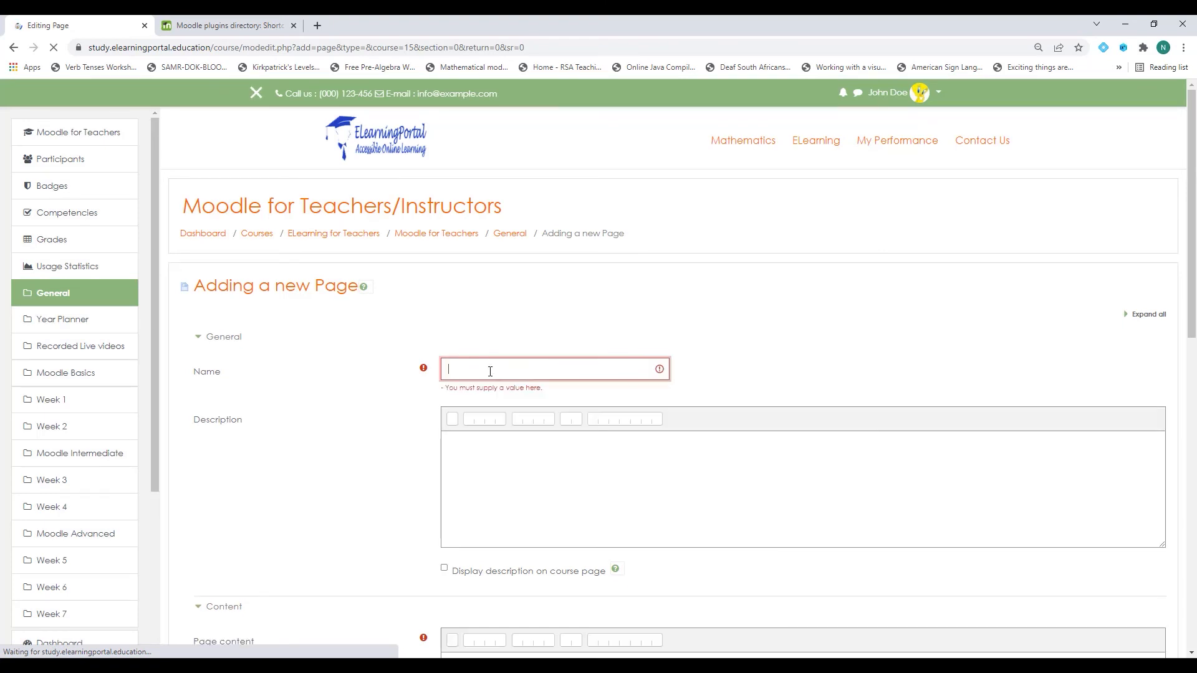
Name the new page 'Contact Us'.
type("Con")
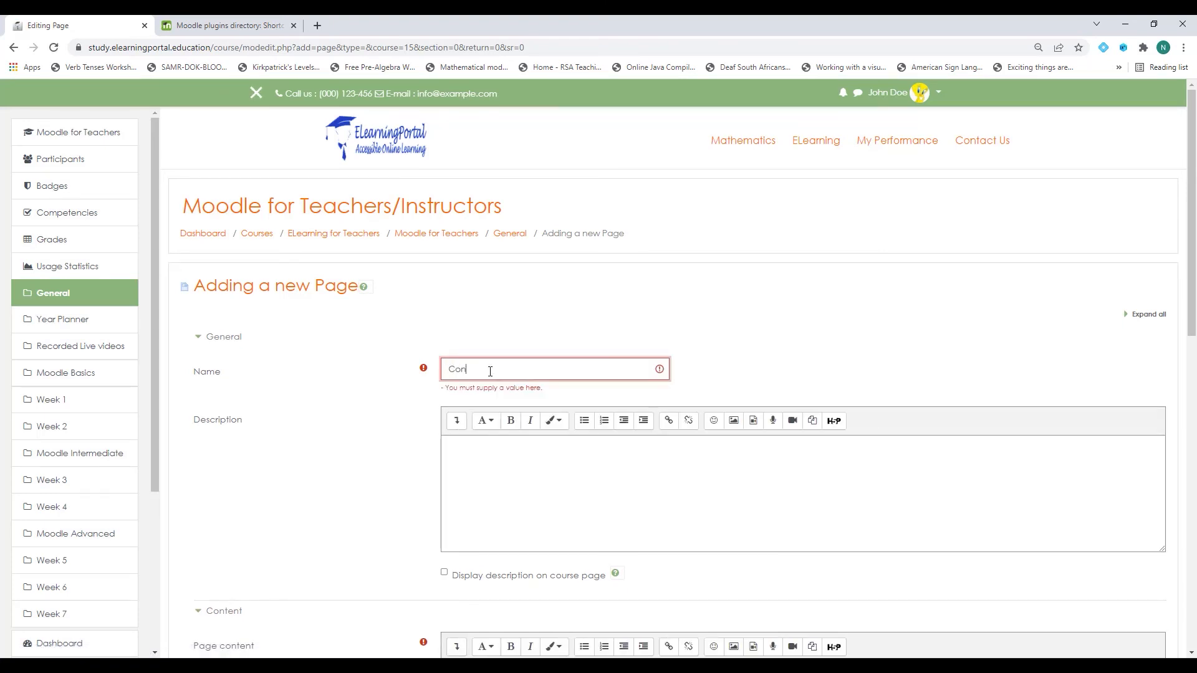
type("tact Us")
scroll(315, 448, "down", 2)
scroll(900, 262, "up", 2)
scroll(333, 385, "down", 2)
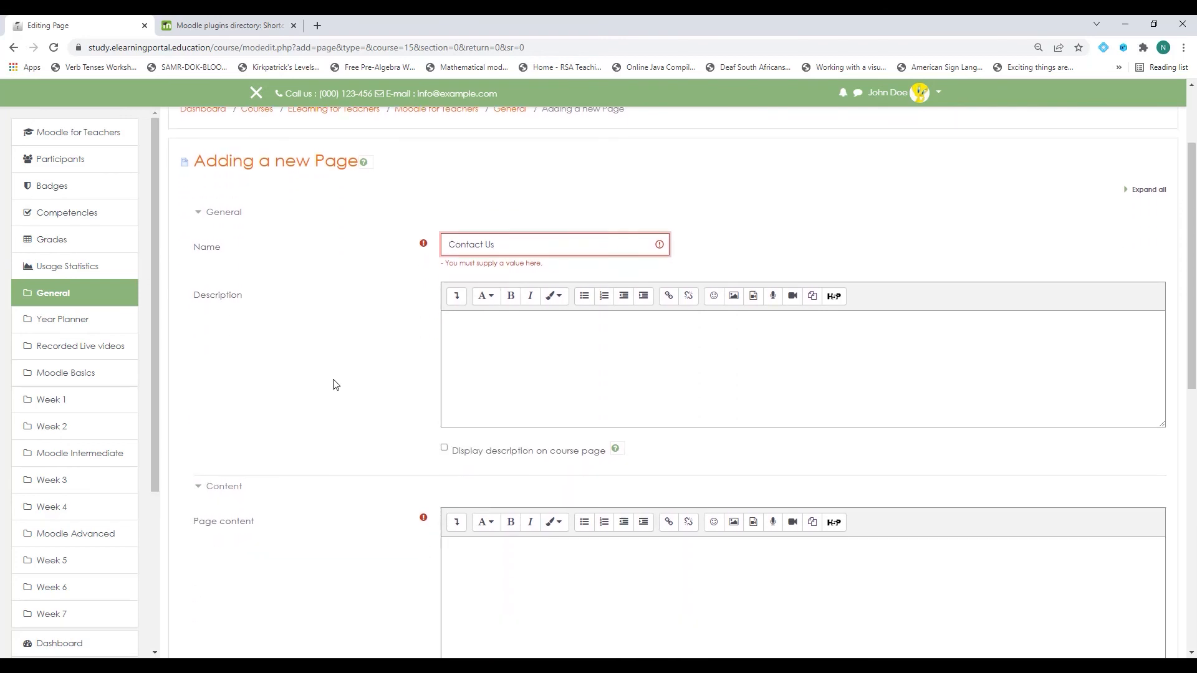
scroll(333, 385, "down", 3)
left_click(487, 384)
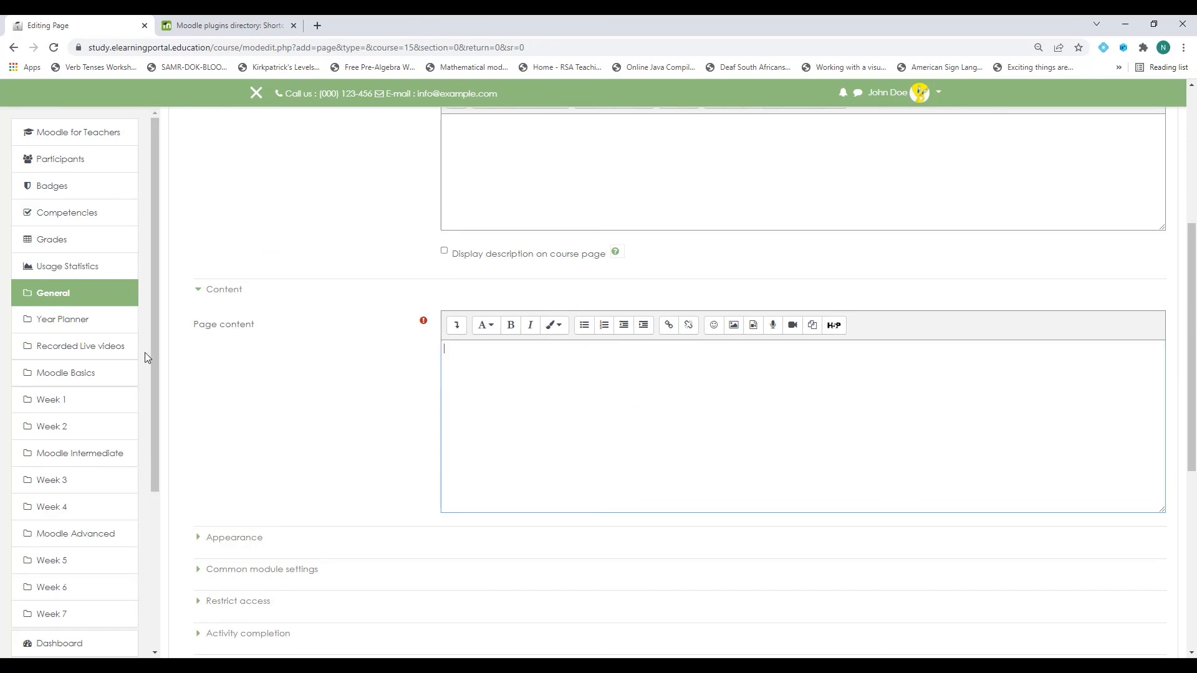
Copy the Contact Us form's shortcode from the Edwiser forms list and paste it into the page content.
scroll(80, 340, "down", 3)
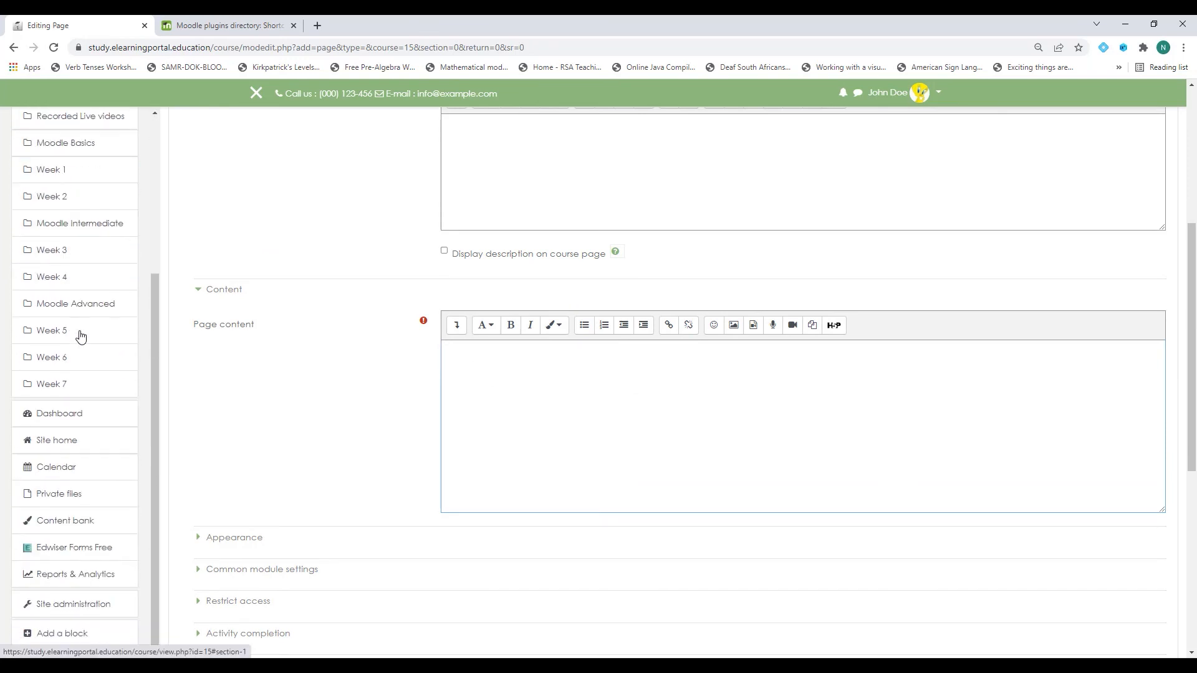
right_click(74, 547)
left_click(119, 401)
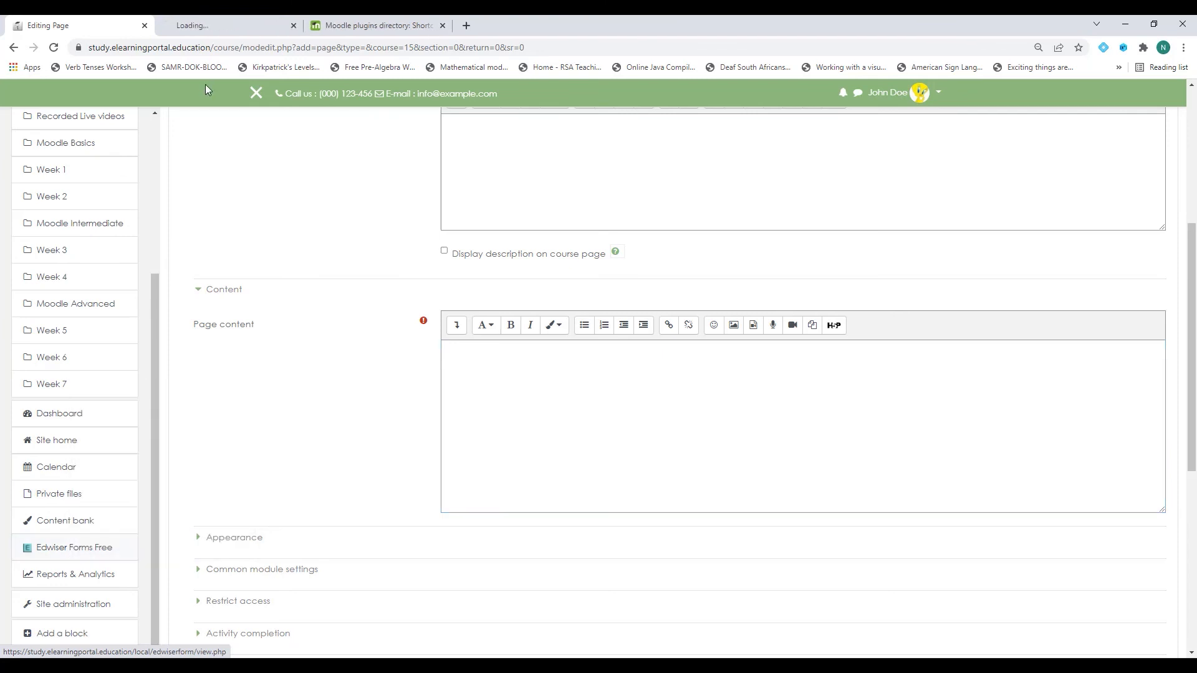
left_click(215, 26)
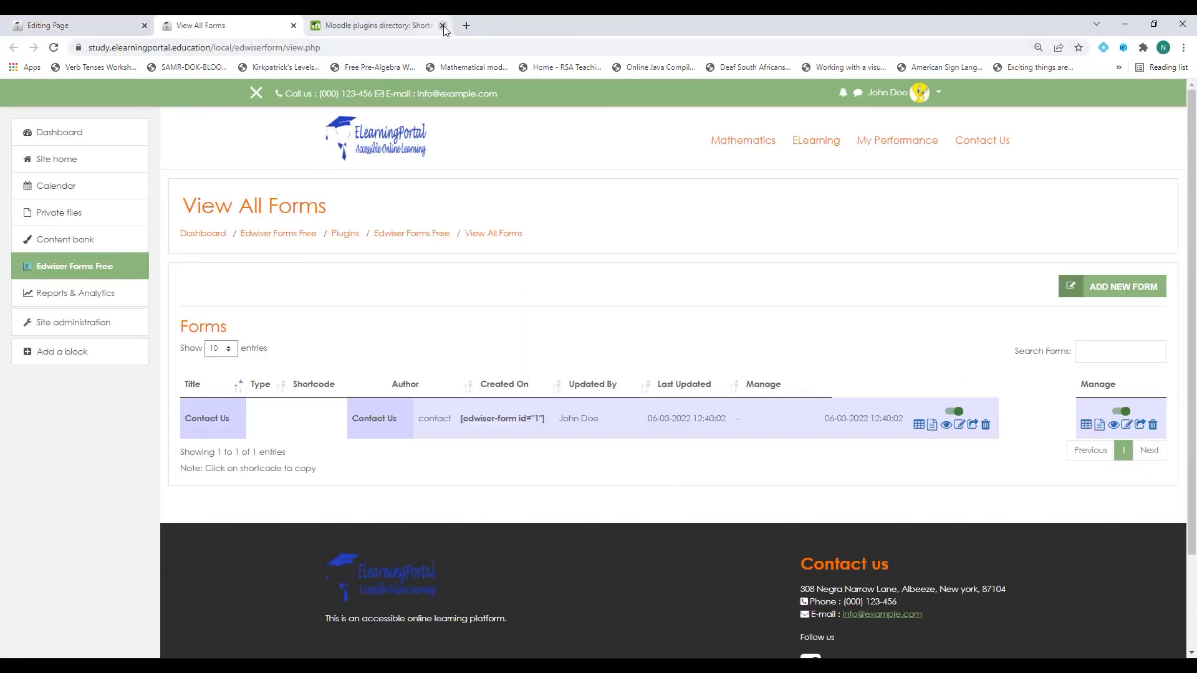
left_click(443, 26)
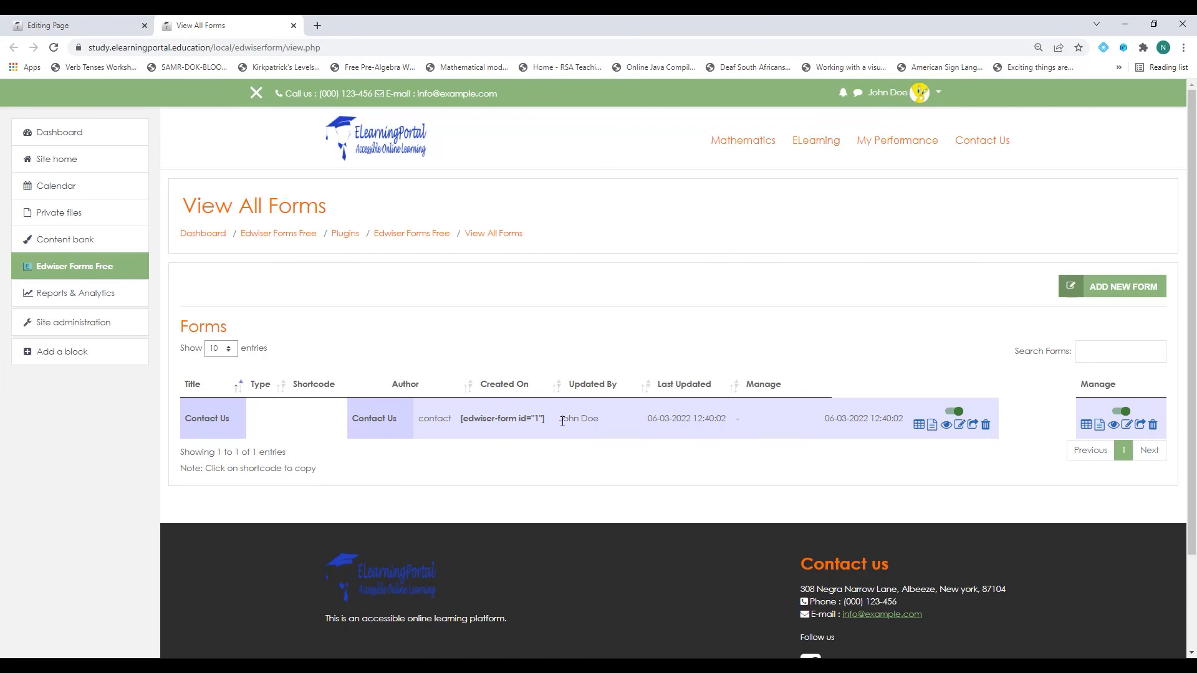
left_click(478, 420)
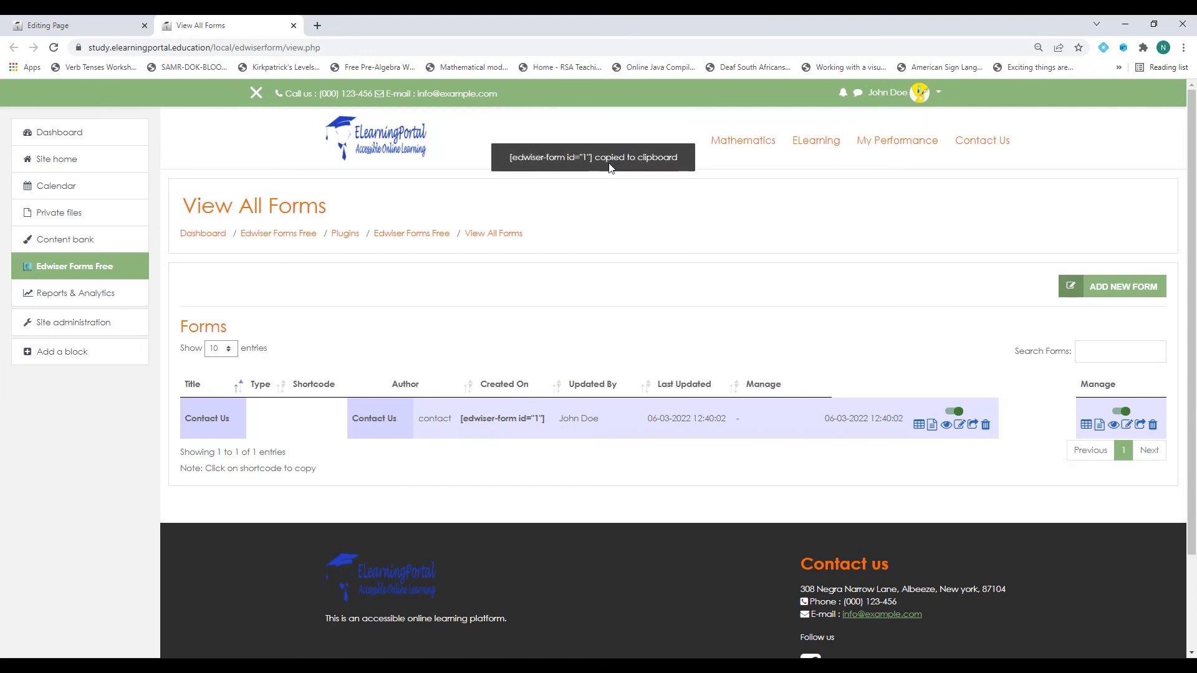
left_click(87, 25)
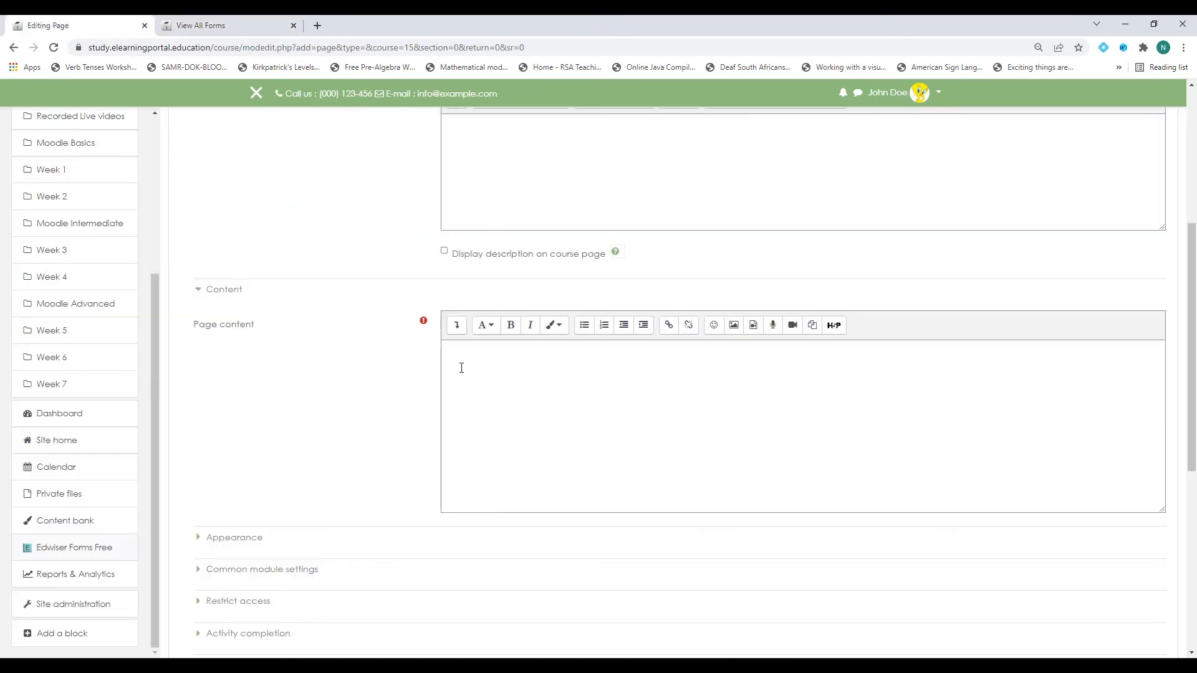
key("ctrl+v")
Save and display the Contact Us page.
left_click(219, 26)
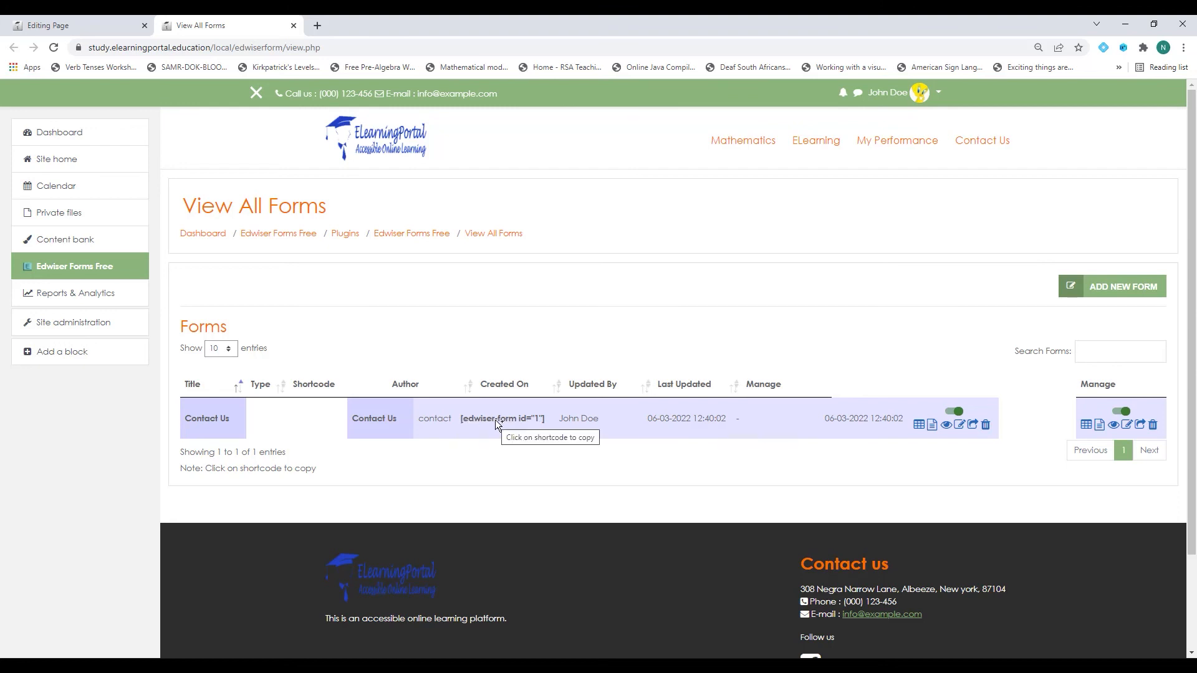
left_click(104, 30)
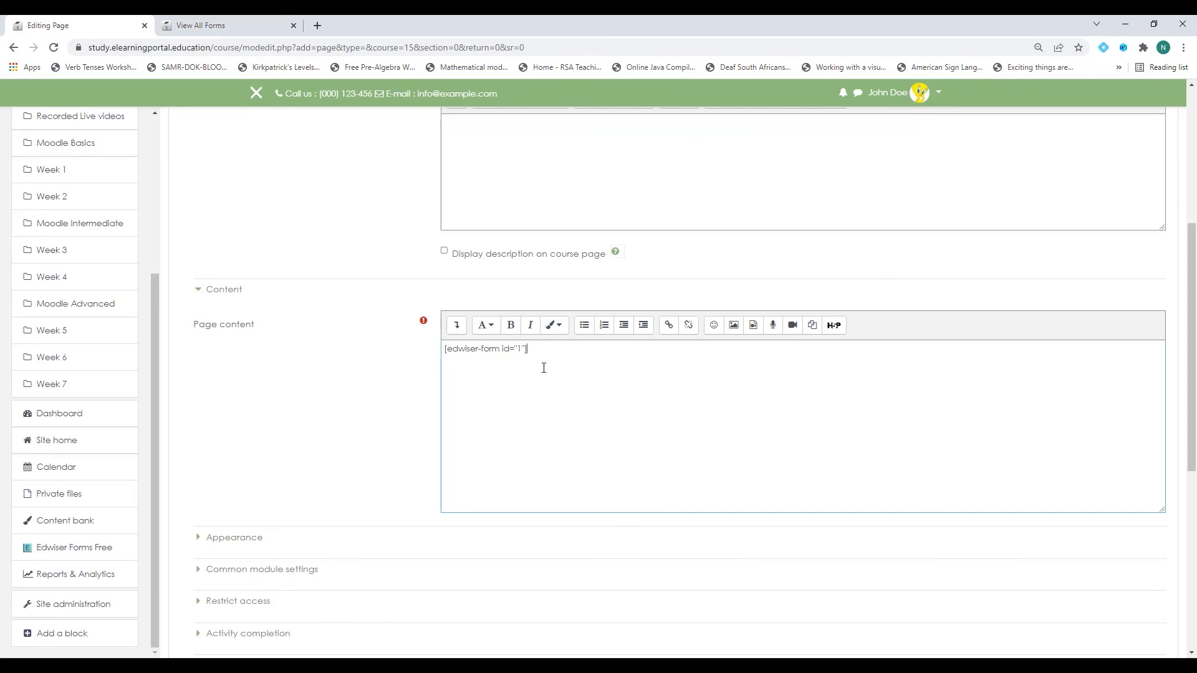
scroll(351, 391, "down", 5)
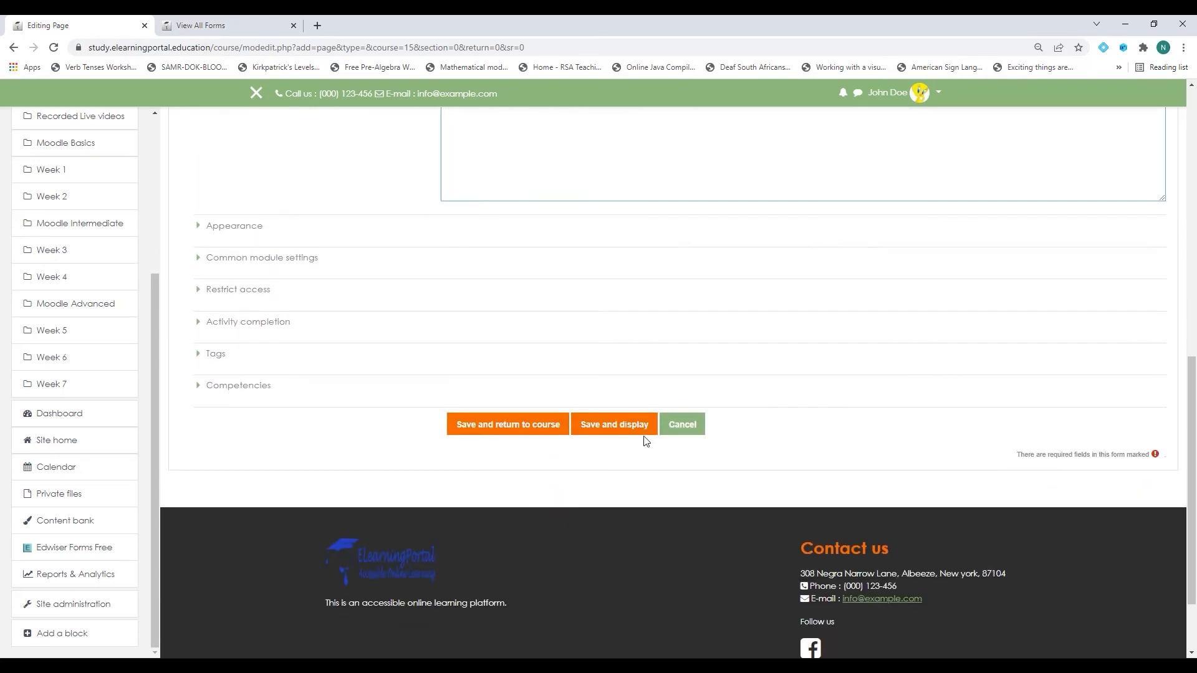
left_click(629, 430)
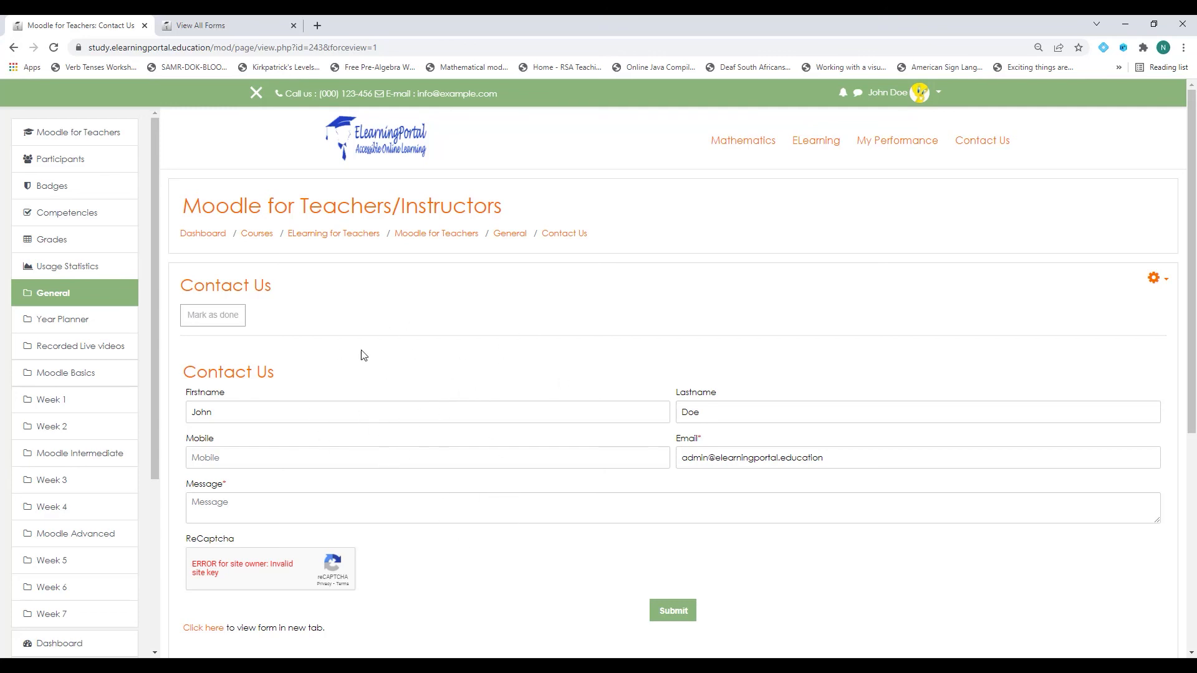
Copy the Contact Us page's web address.
left_click(252, 47)
right_click(251, 47)
left_click(301, 142)
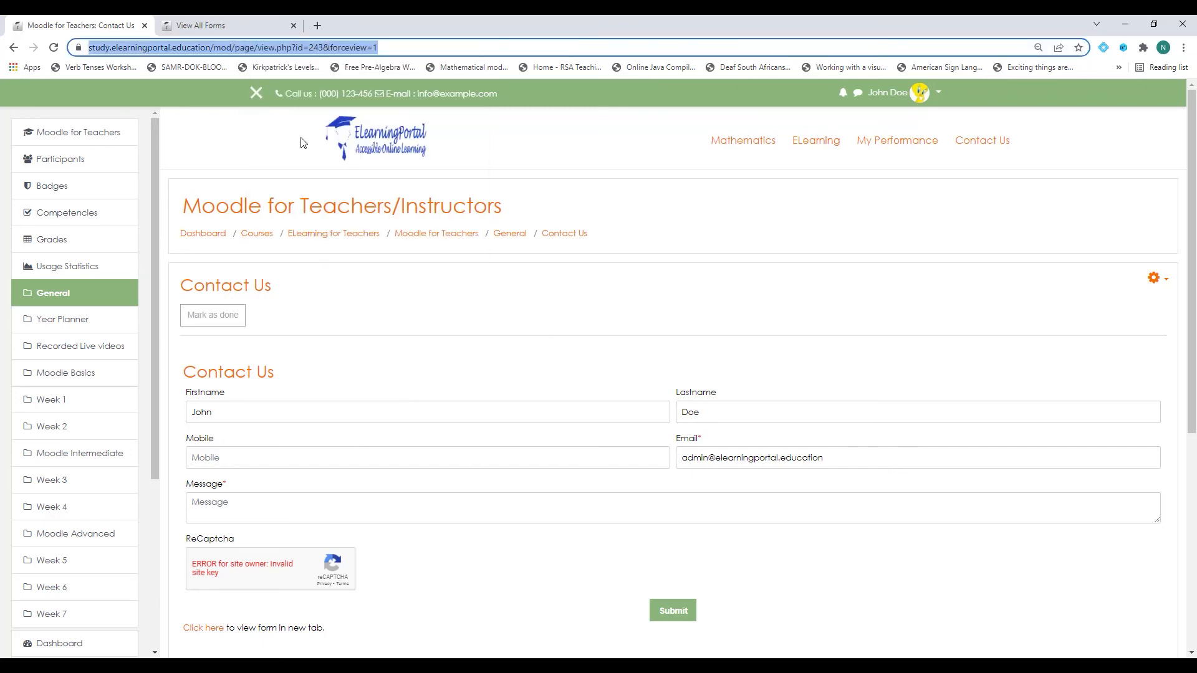
In theme settings, replace the Contact Us custom menu item's URL with the new page address and save.
scroll(73, 441, "down", 4)
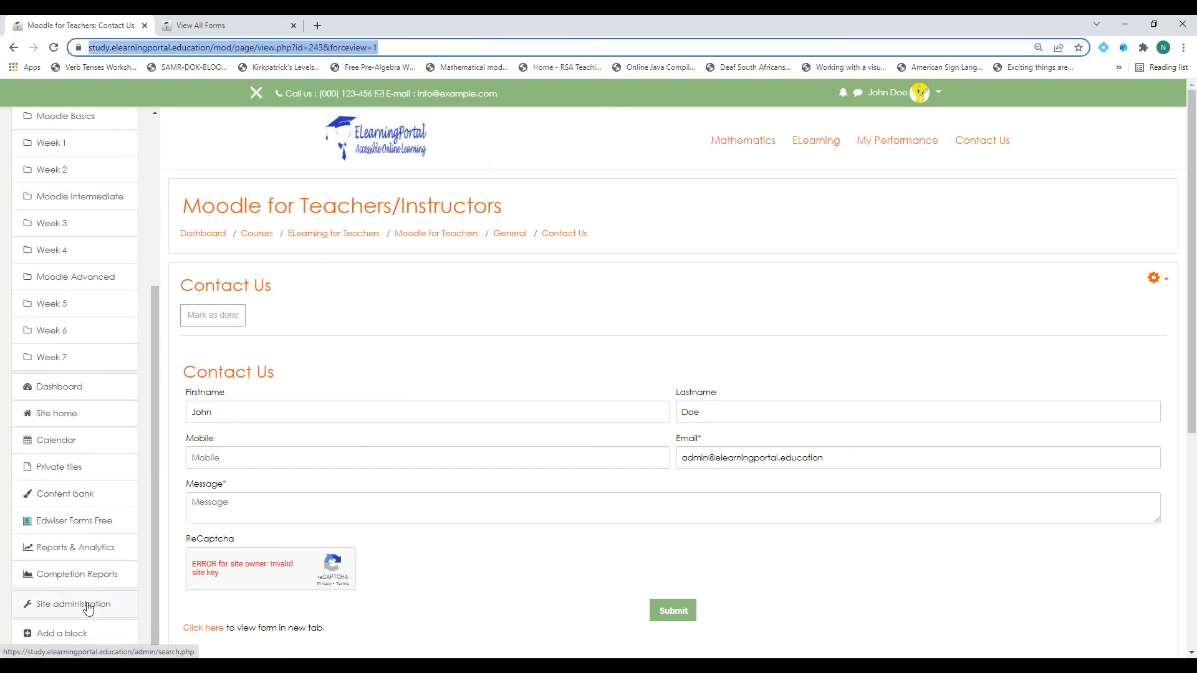
left_click(89, 609)
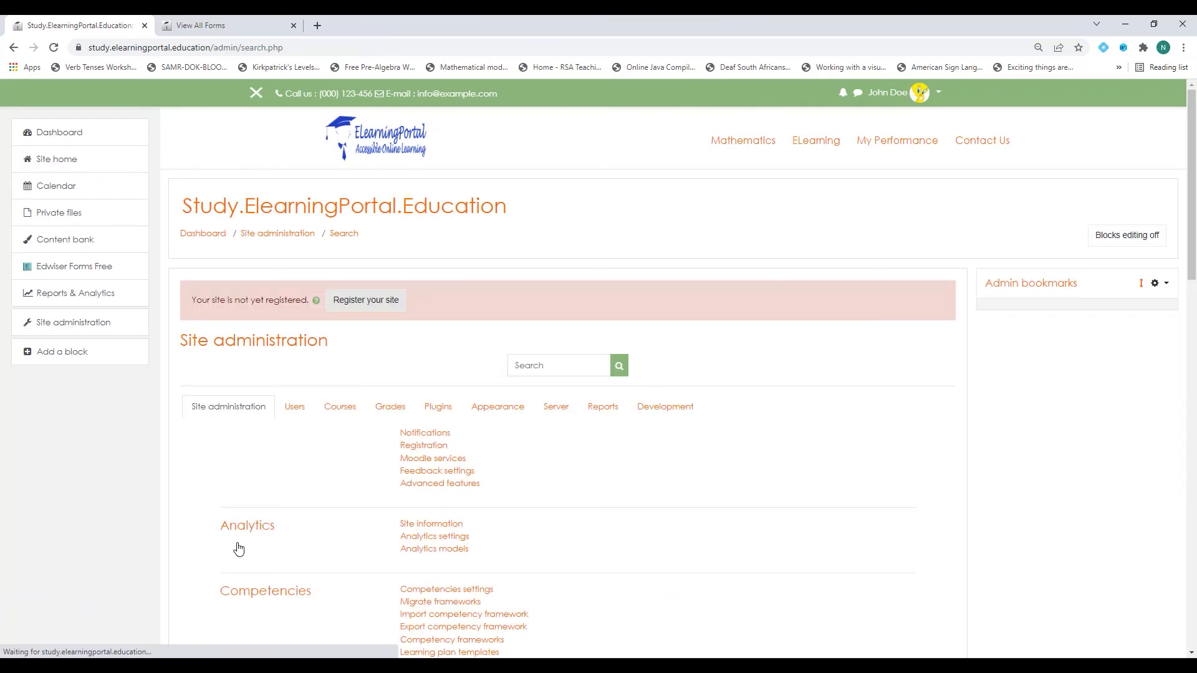
scroll(518, 427, "down", 1)
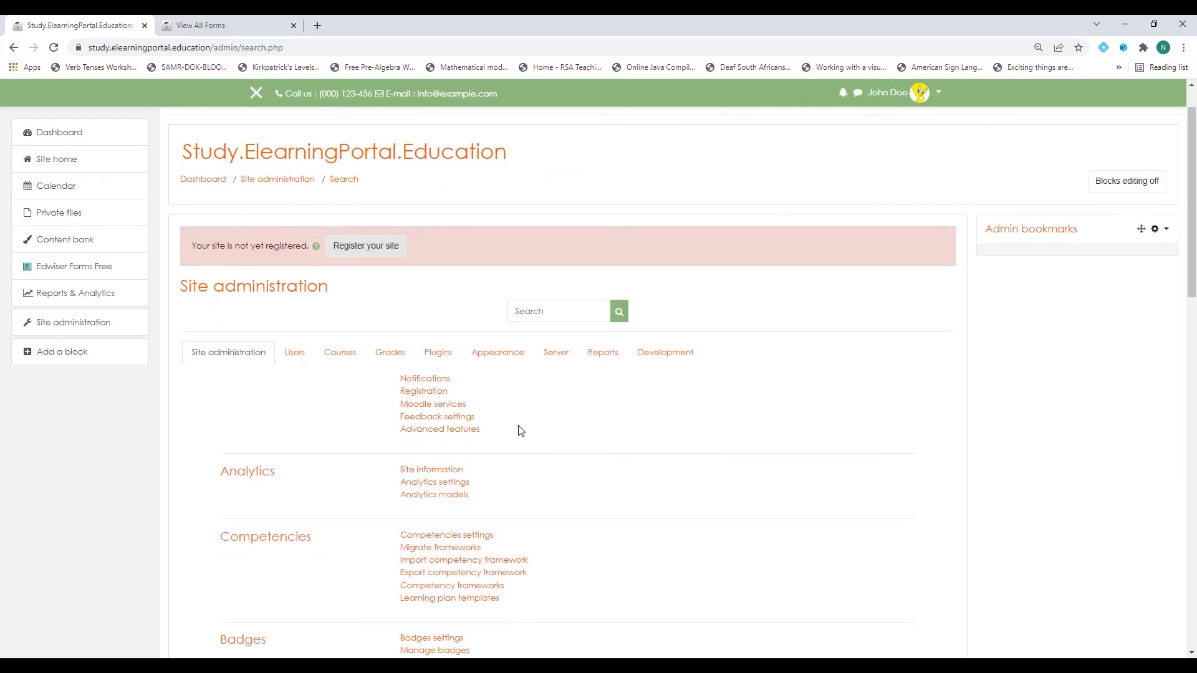
left_click(494, 348)
scroll(494, 344, "down", 5)
left_click(450, 276)
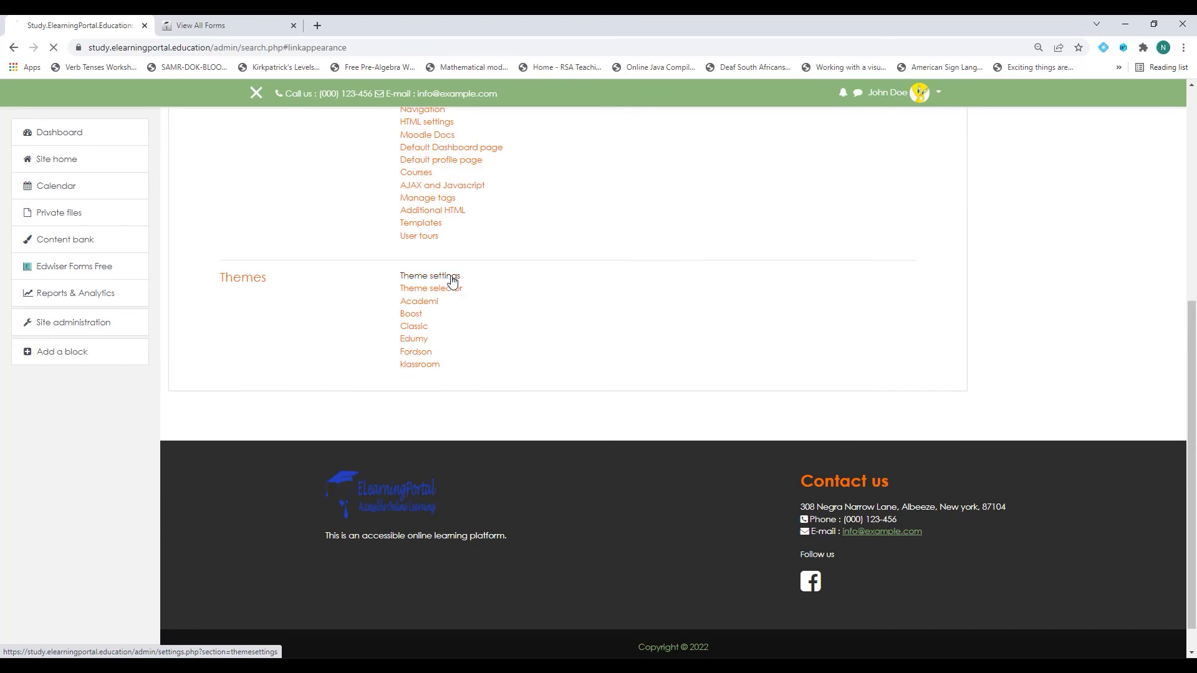
scroll(490, 420, "down", 10)
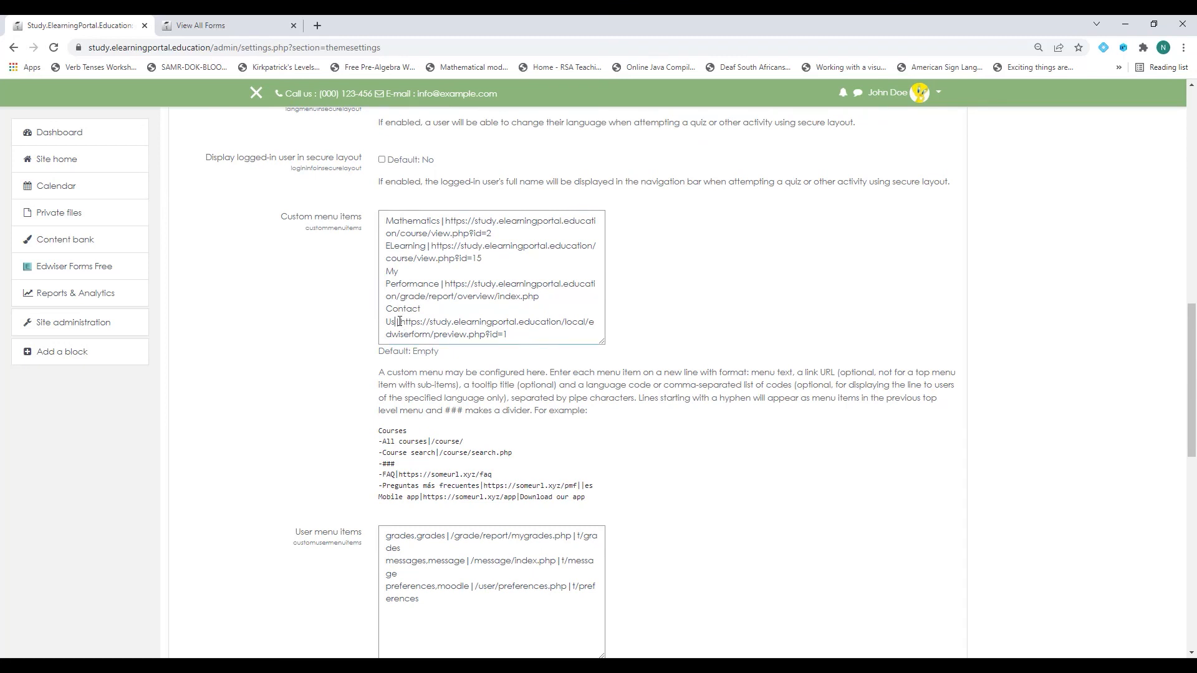
left_click_drag(402, 323, 519, 341)
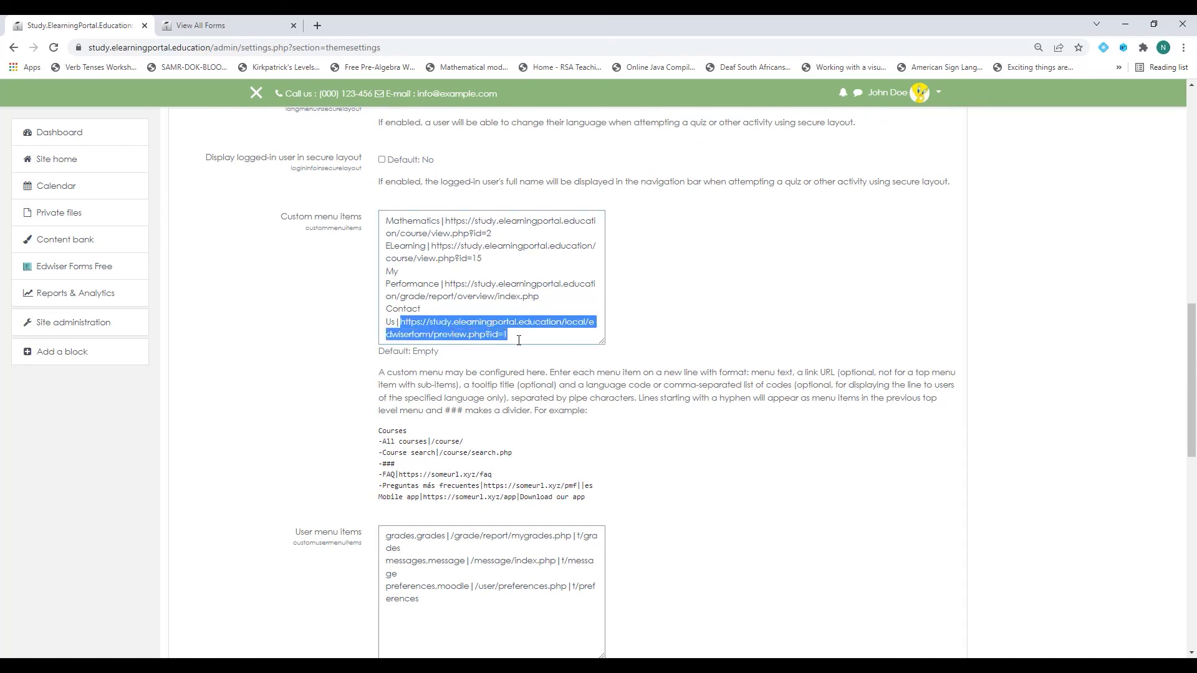
key("ctrl+v")
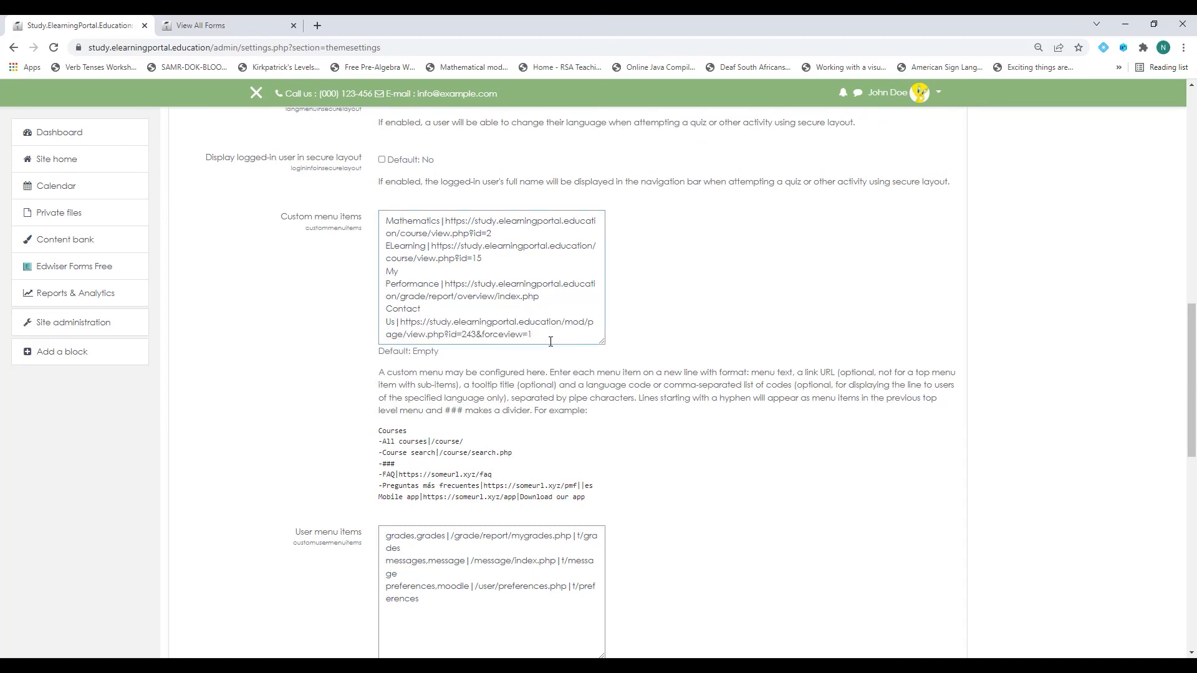
scroll(683, 457, "down", 10)
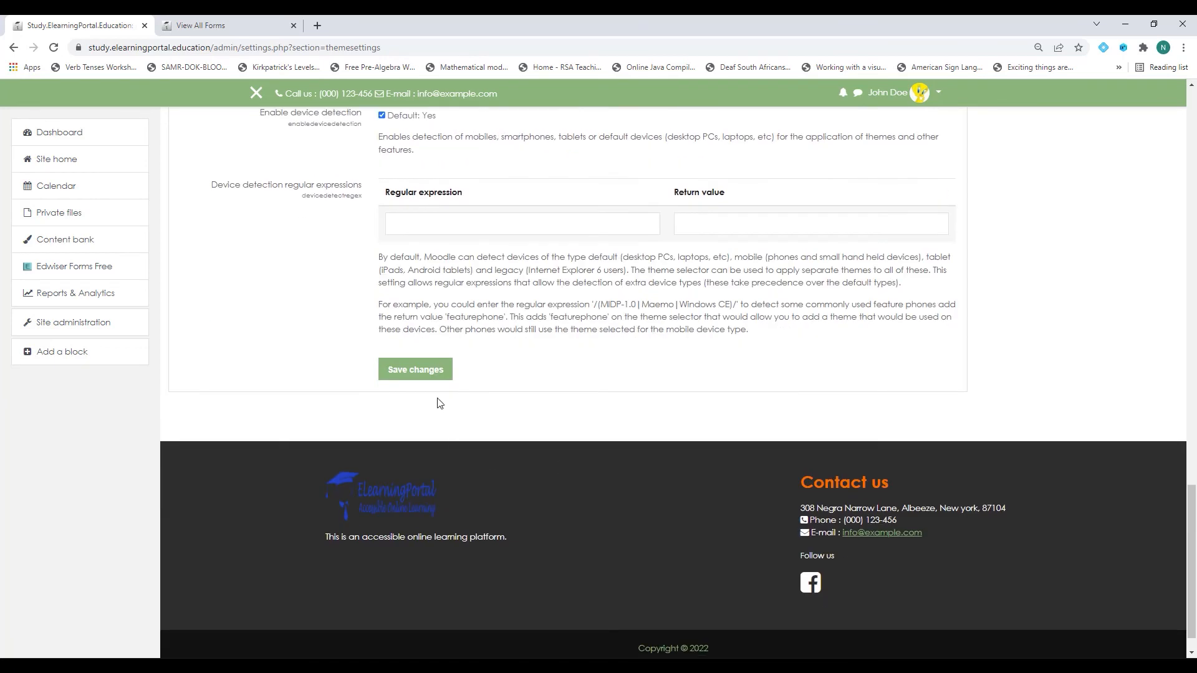
left_click(416, 371)
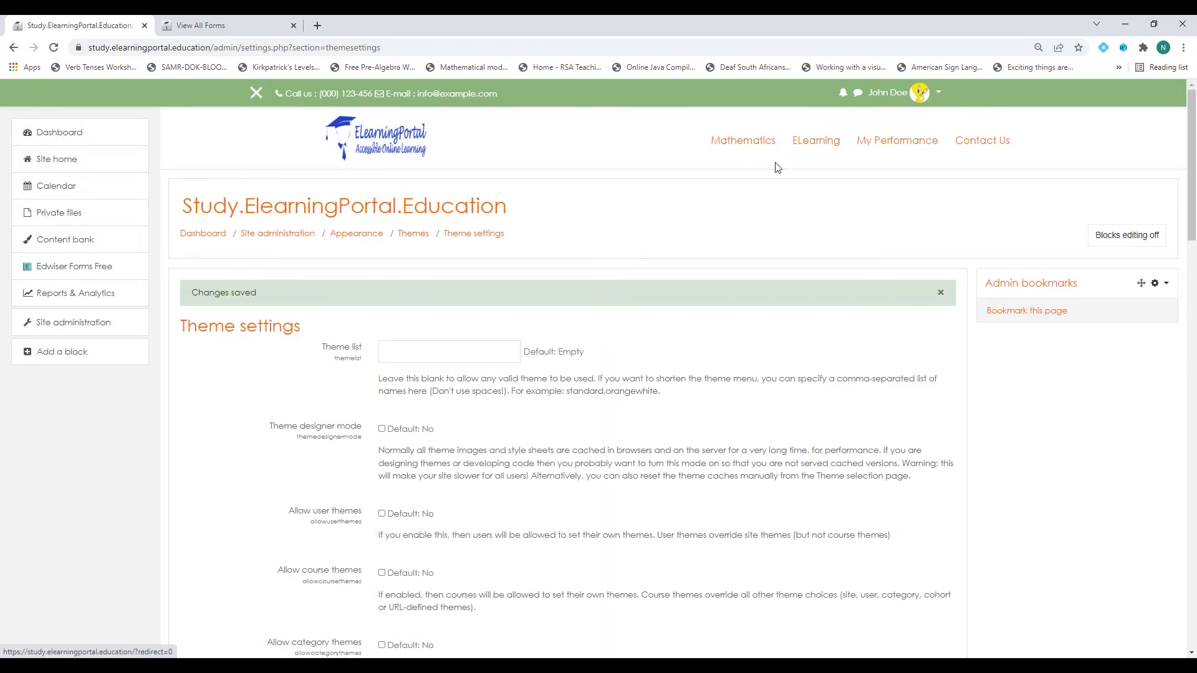
Open the Contact Us page from the top menu.
left_click(987, 147)
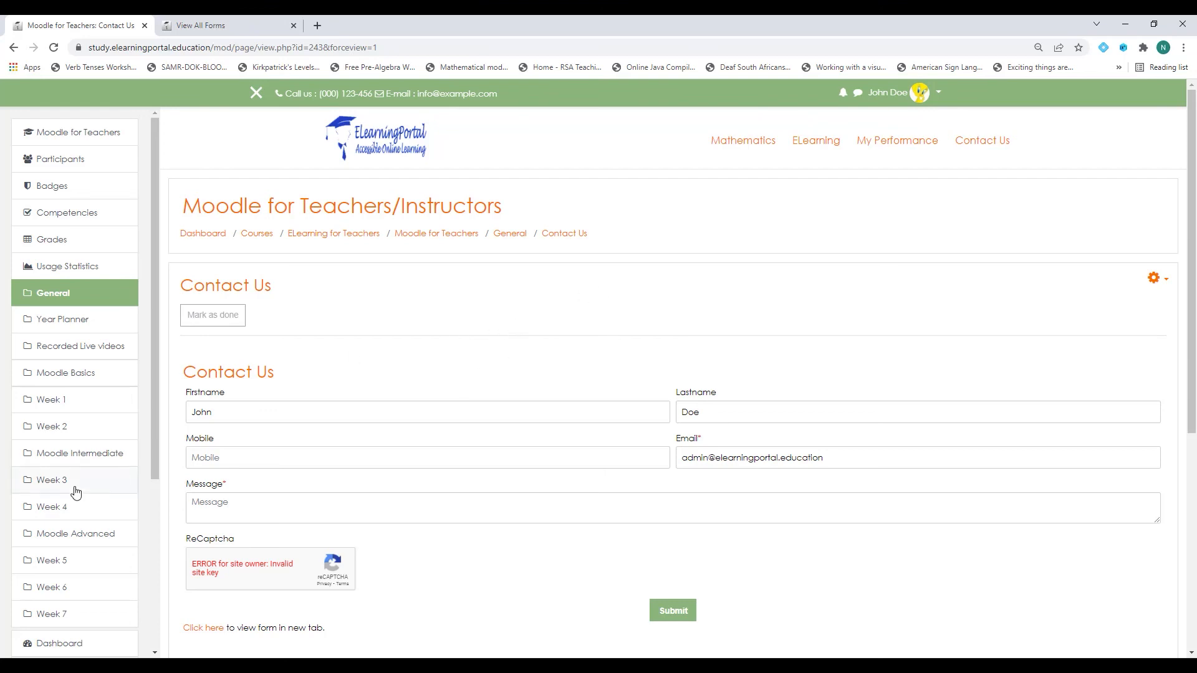
scroll(80, 522, "down", 3)
scroll(47, 505, "down", 1)
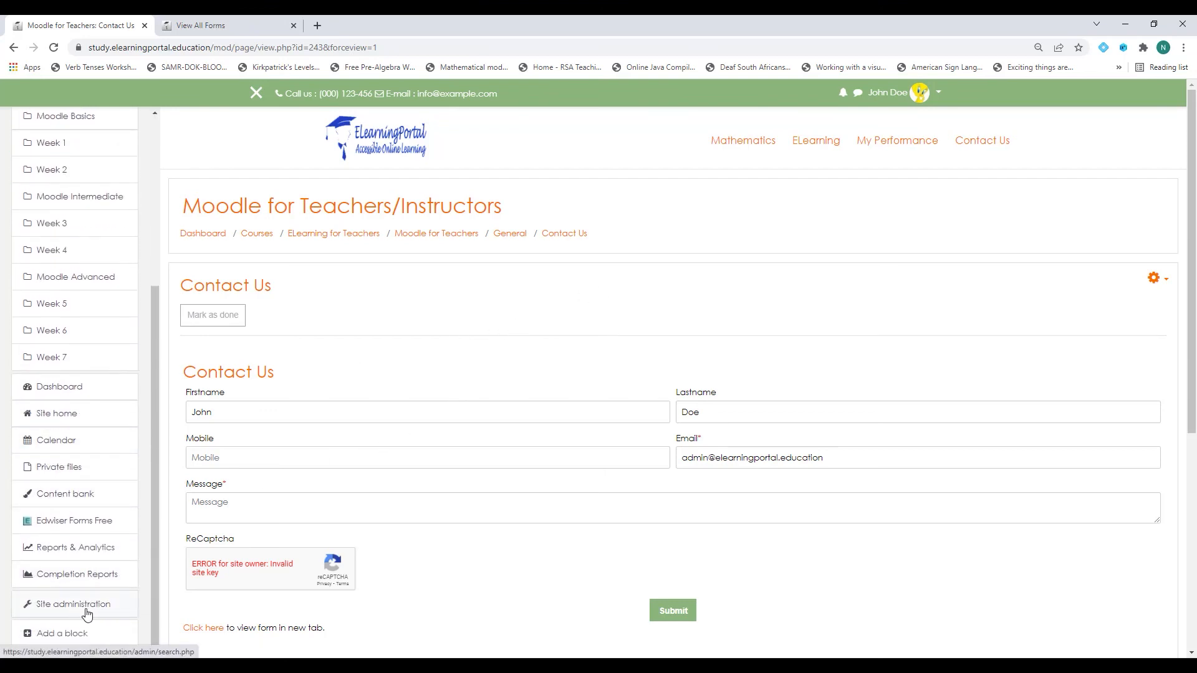
Go to Manage filters under Site administration > Plugins.
left_click(74, 611)
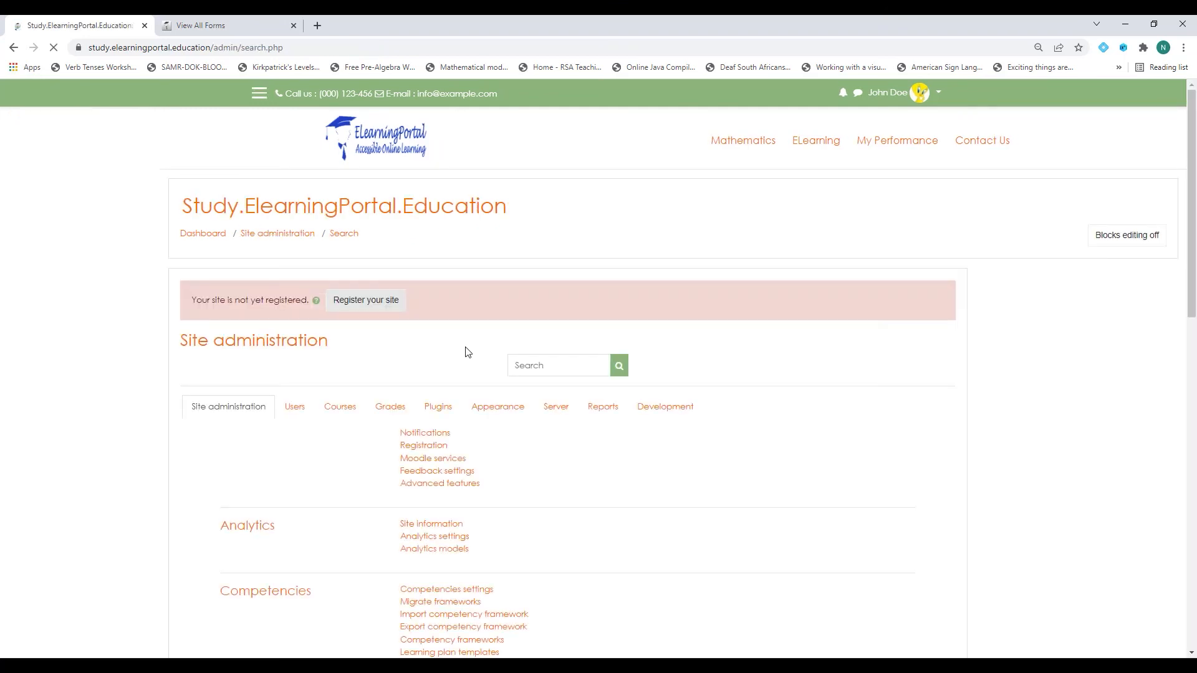
left_click(444, 412)
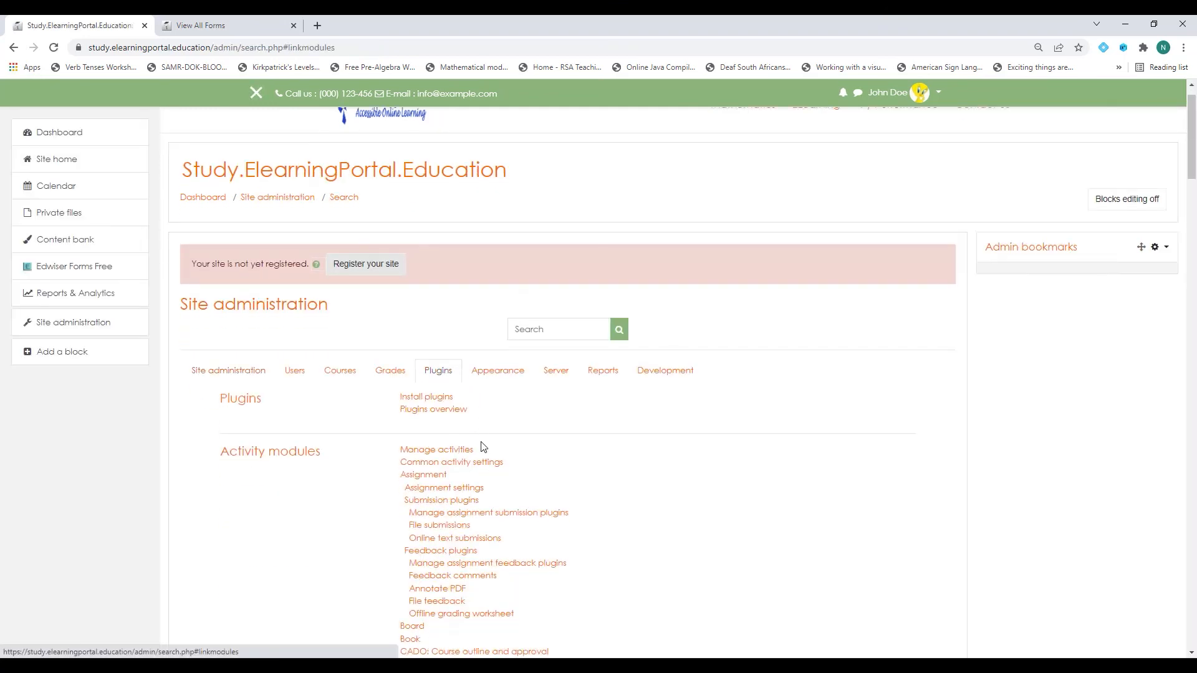
scroll(483, 444, "down", 10)
scroll(484, 446, "down", 6)
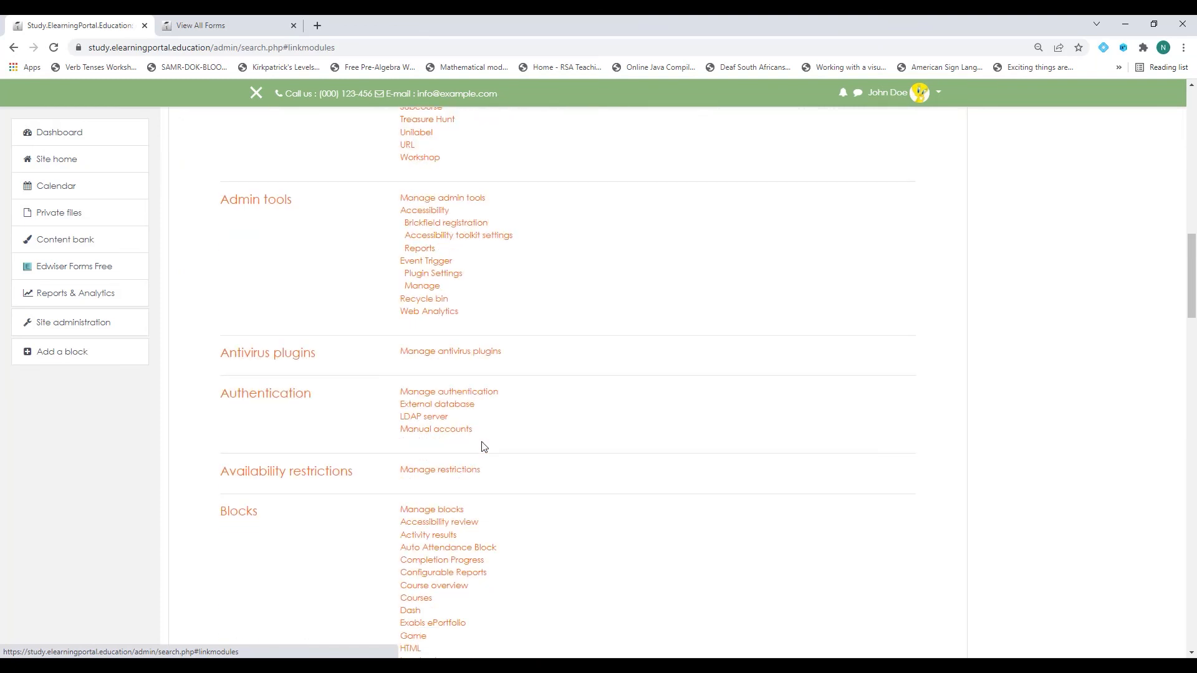
scroll(483, 446, "down", 12)
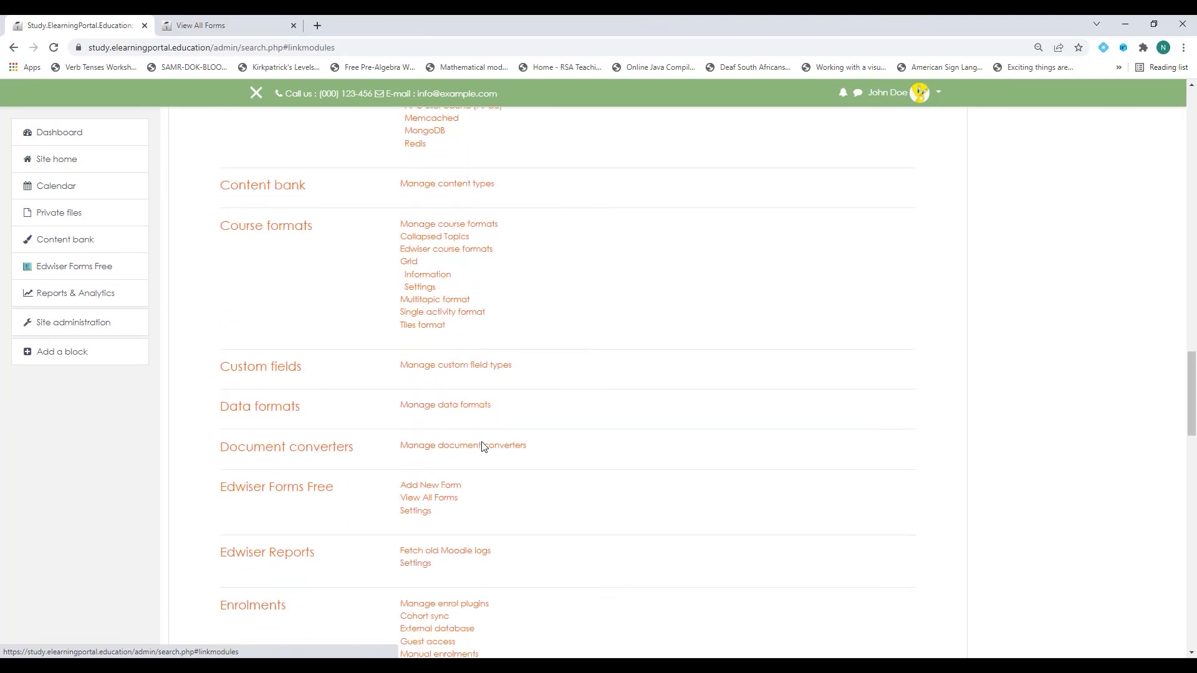
scroll(483, 446, "down", 3)
scroll(275, 507, "down", 2)
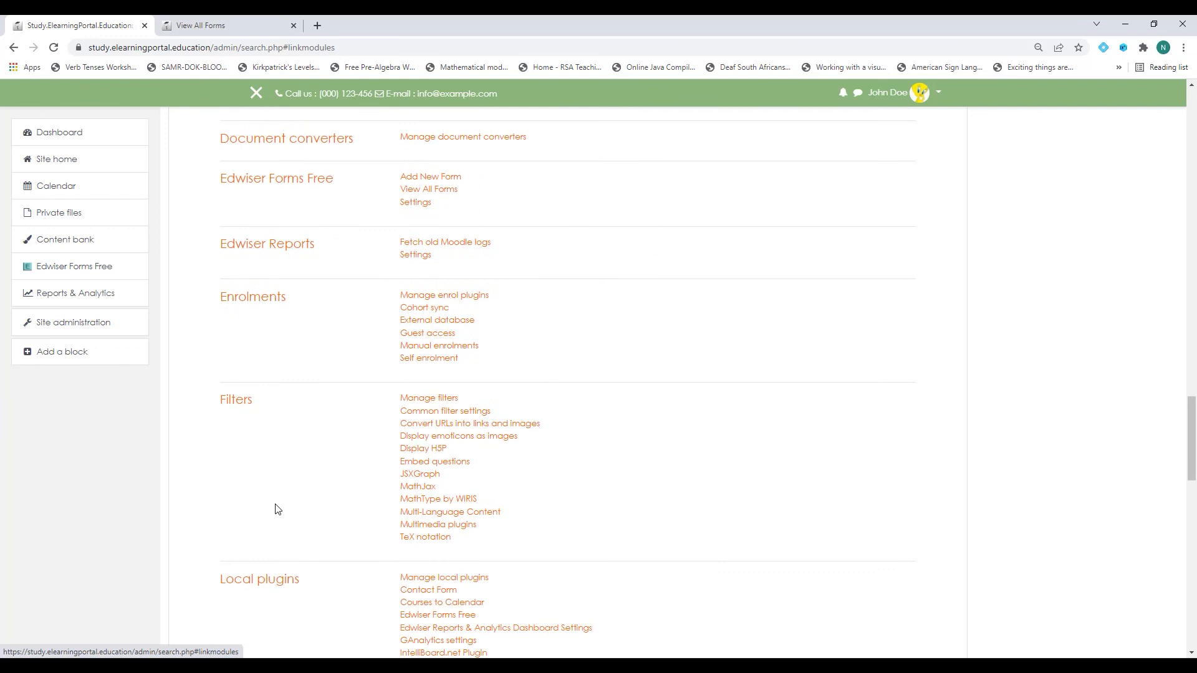
left_click(428, 397)
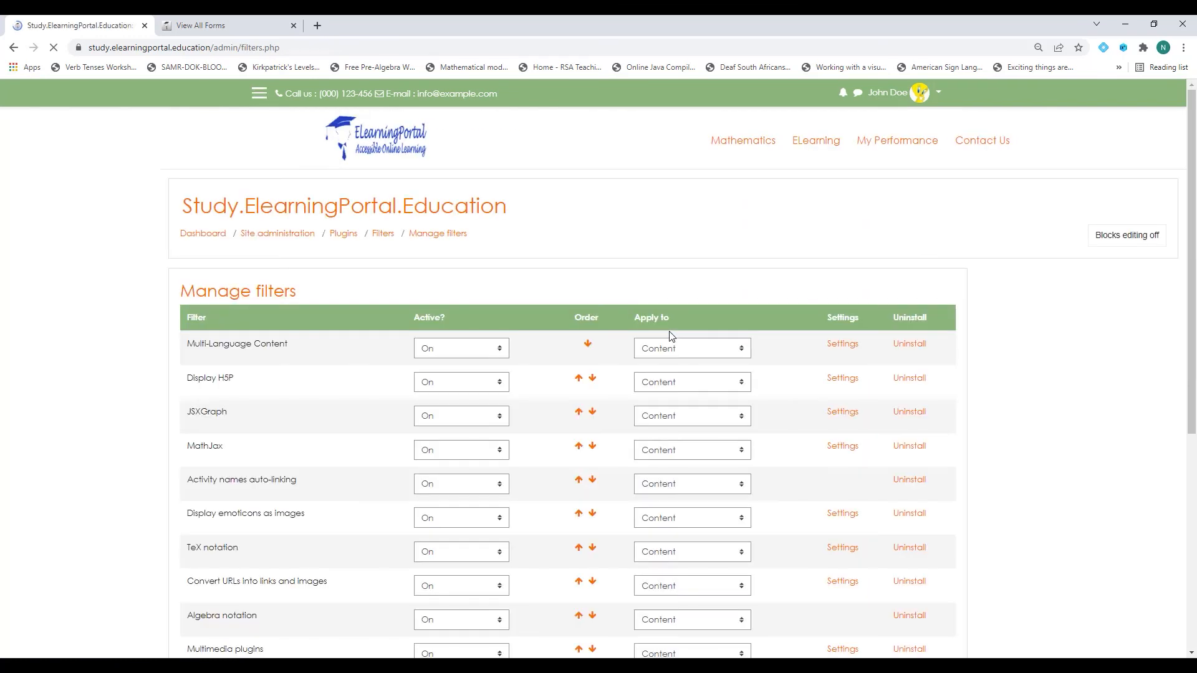
Set the Edwiser Forms Linker filter's Active? option to Disabled.
scroll(351, 446, "down", 2)
scroll(352, 447, "down", 2)
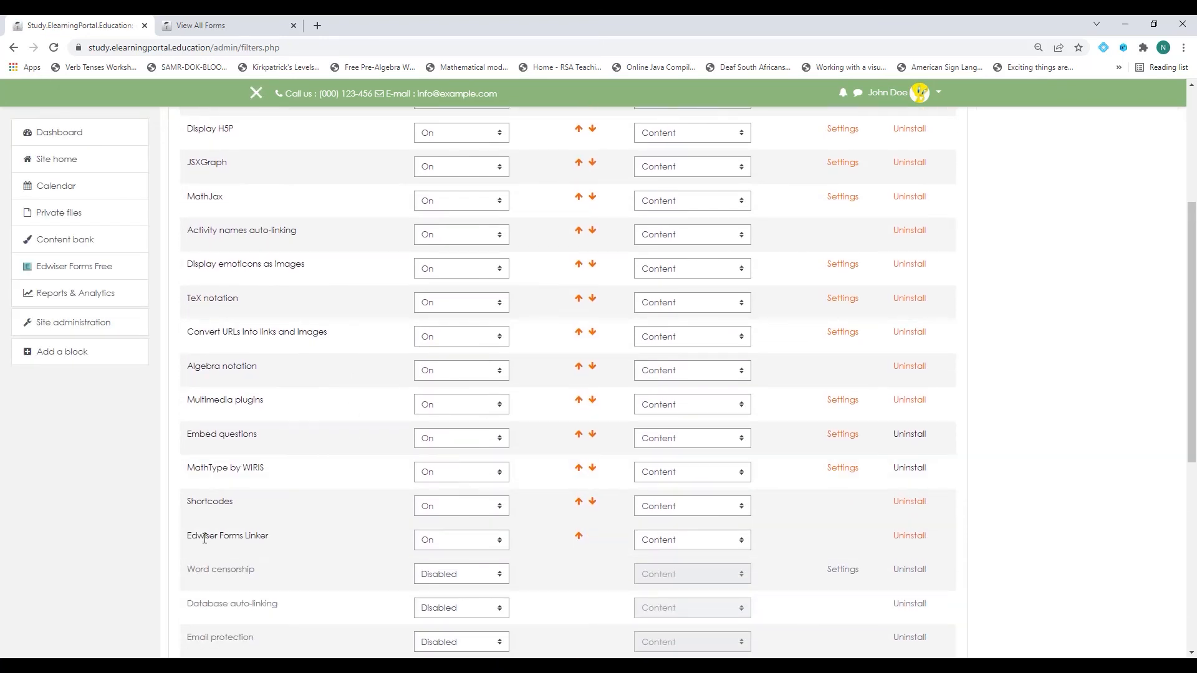
left_click(495, 546)
left_click(417, 552)
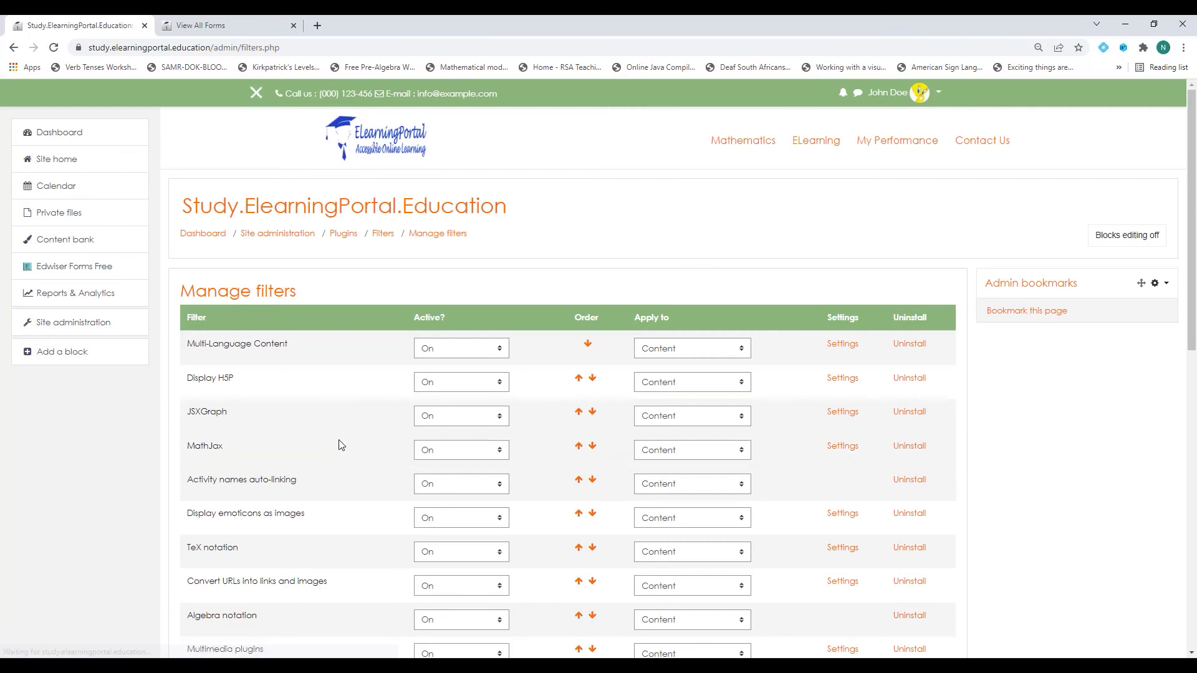
Go via Site home, ELearning for Teachers and Moodle for Teachers/Instructors to the course's Contact Us page.
left_click(235, 35)
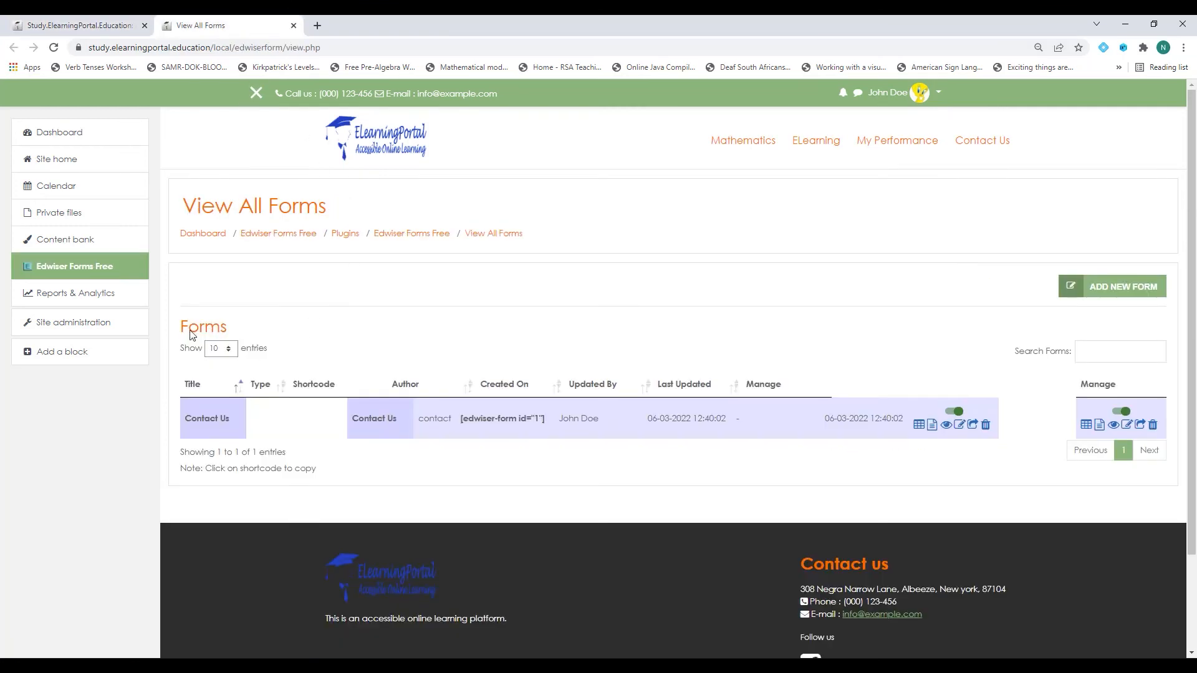
left_click(58, 162)
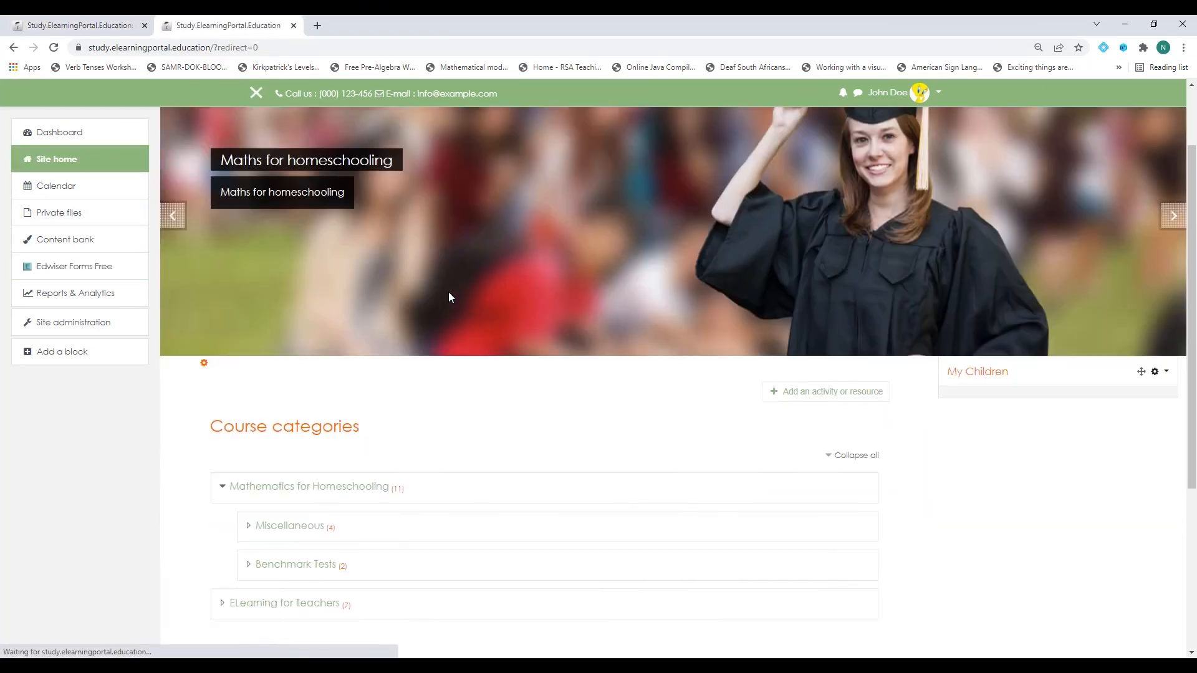
scroll(449, 297, "down", 4)
left_click(305, 341)
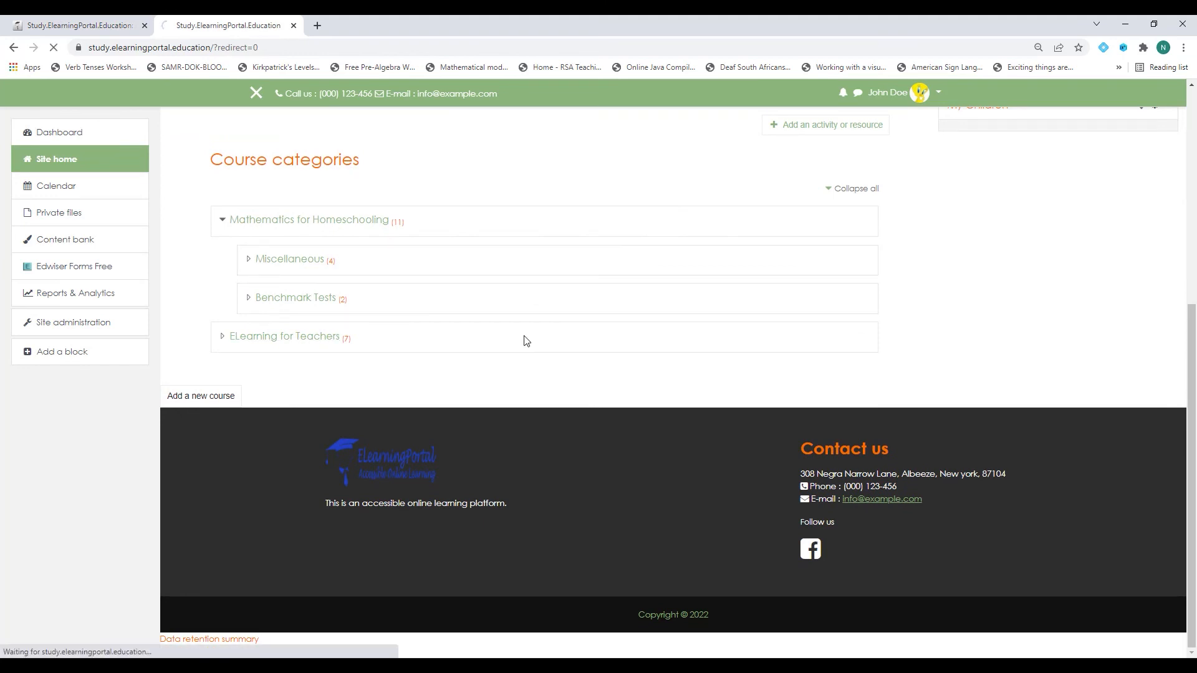
scroll(475, 291, "down", 4)
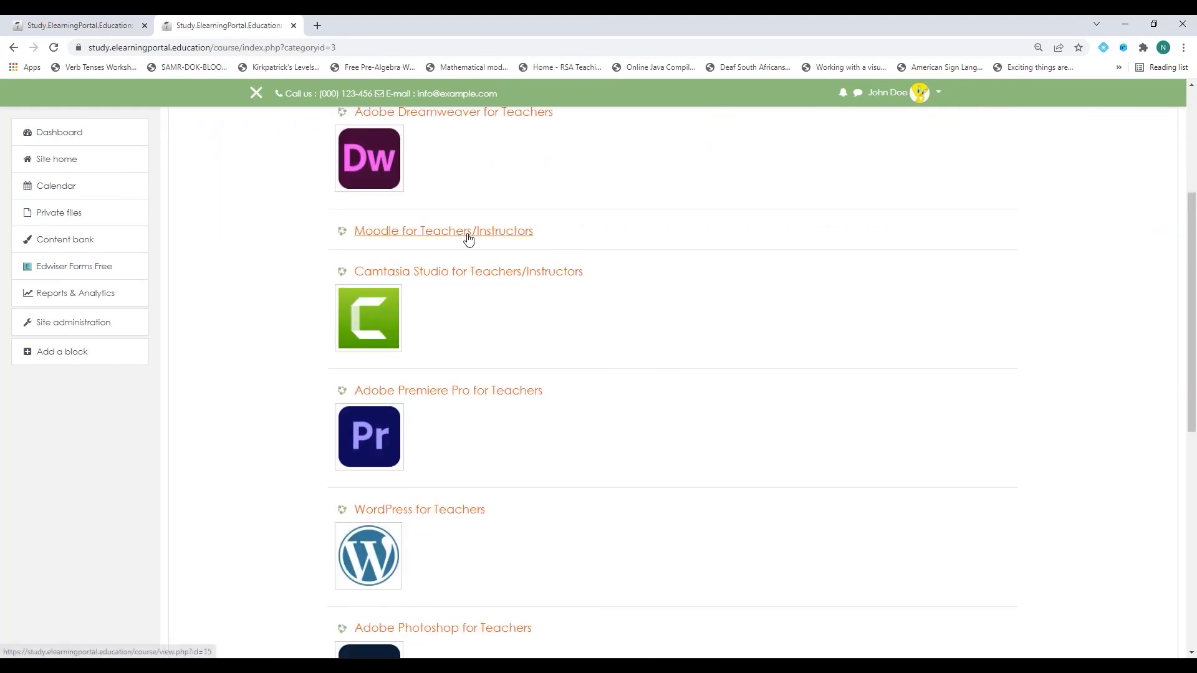
left_click(688, 276)
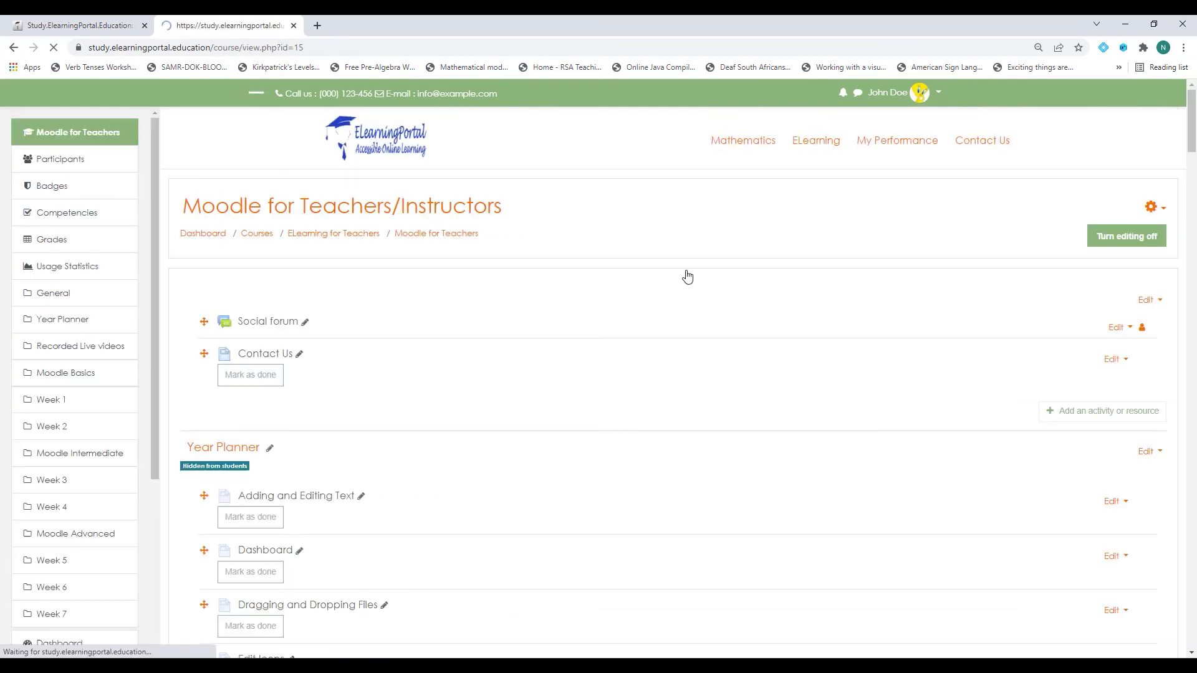
scroll(398, 375, "down", 3)
scroll(398, 374, "up", 3)
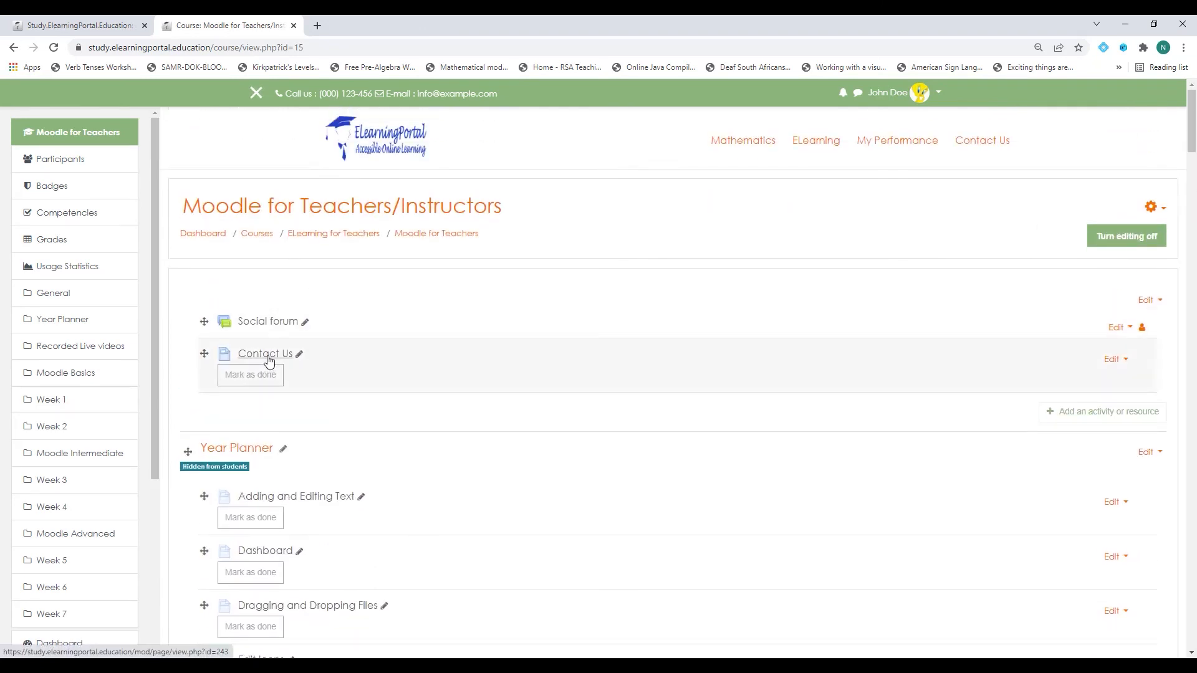
left_click(269, 365)
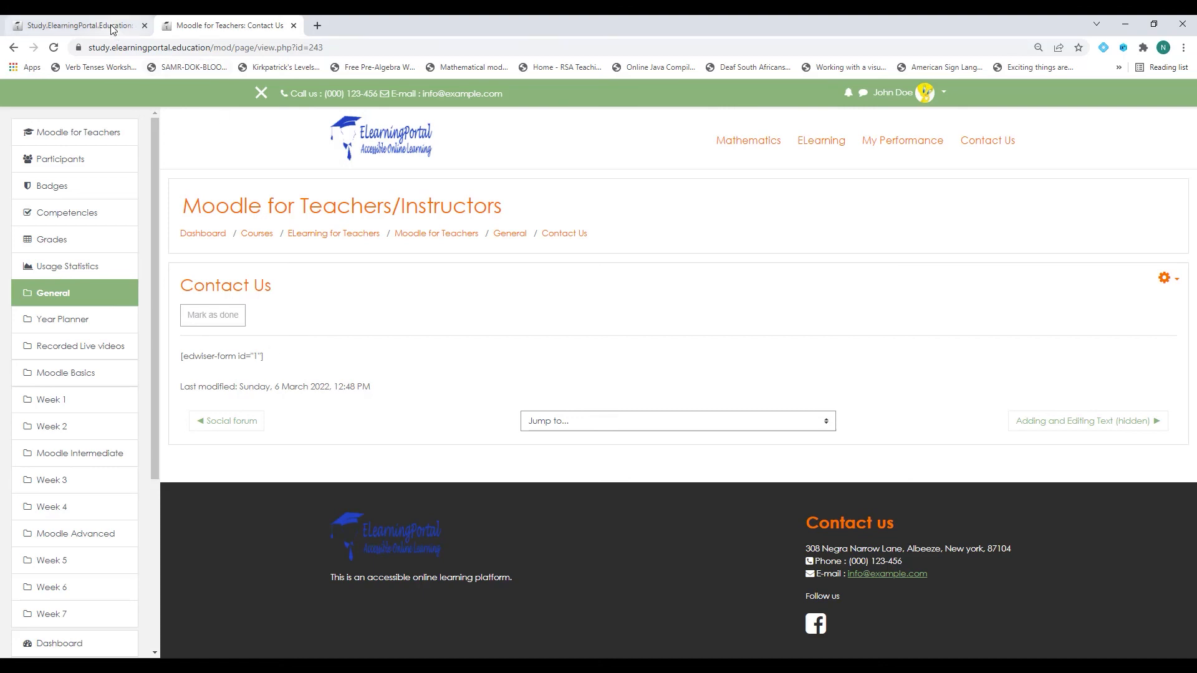
Set the Edwiser Forms Linker filter back to On in Manage filters.
left_click(31, 27)
scroll(489, 487, "down", 3)
scroll(273, 480, "down", 2)
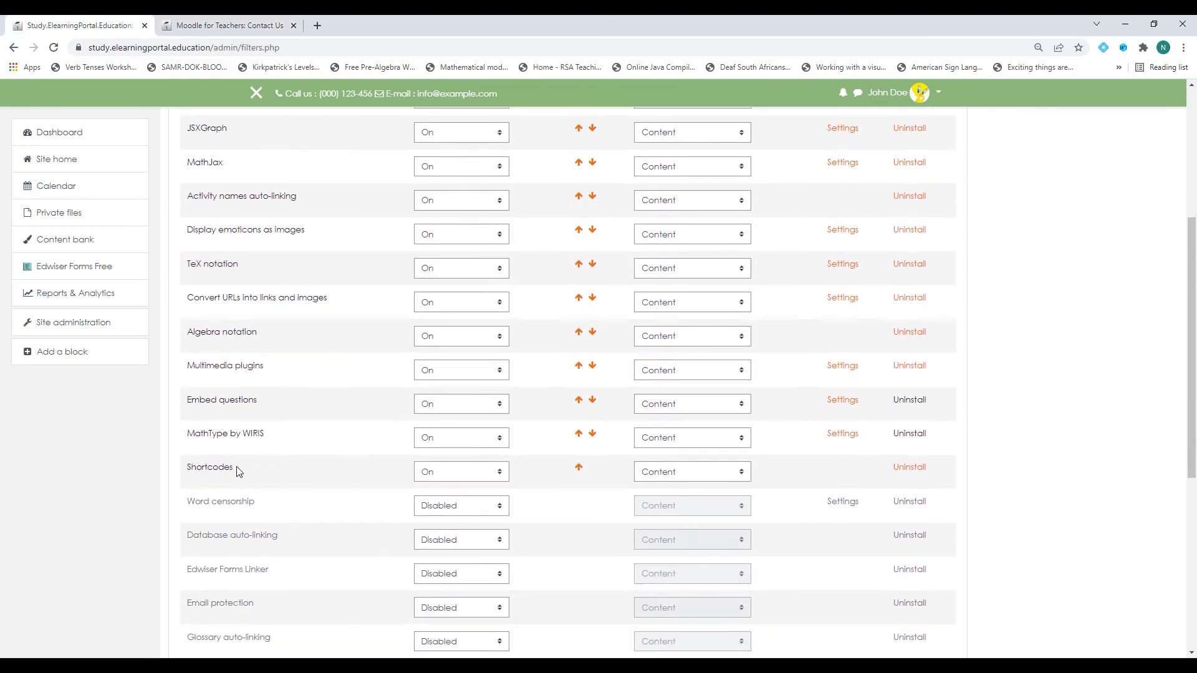
scroll(256, 502, "down", 1)
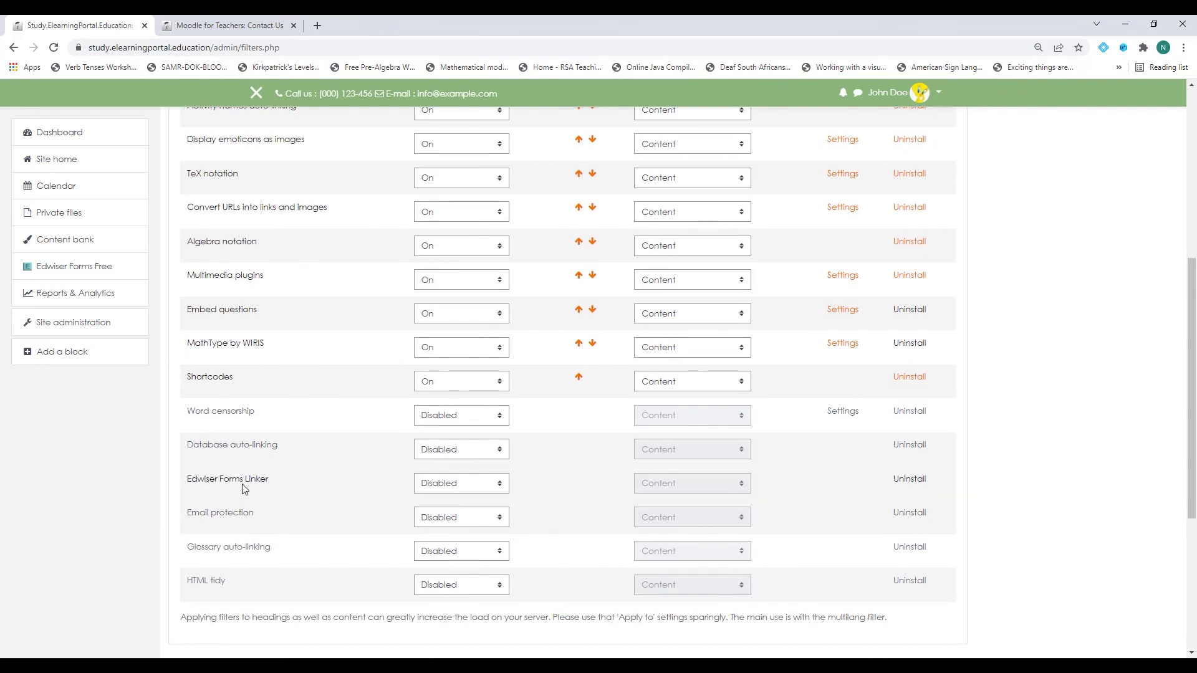
left_click(474, 485)
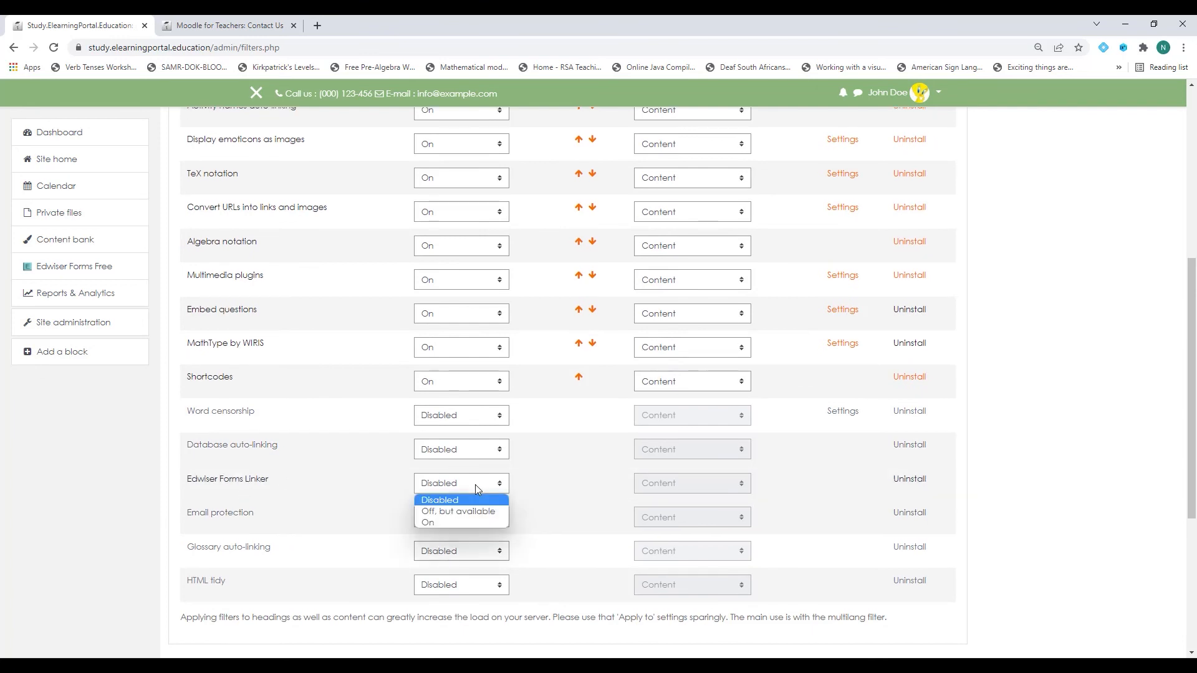
left_click(436, 523)
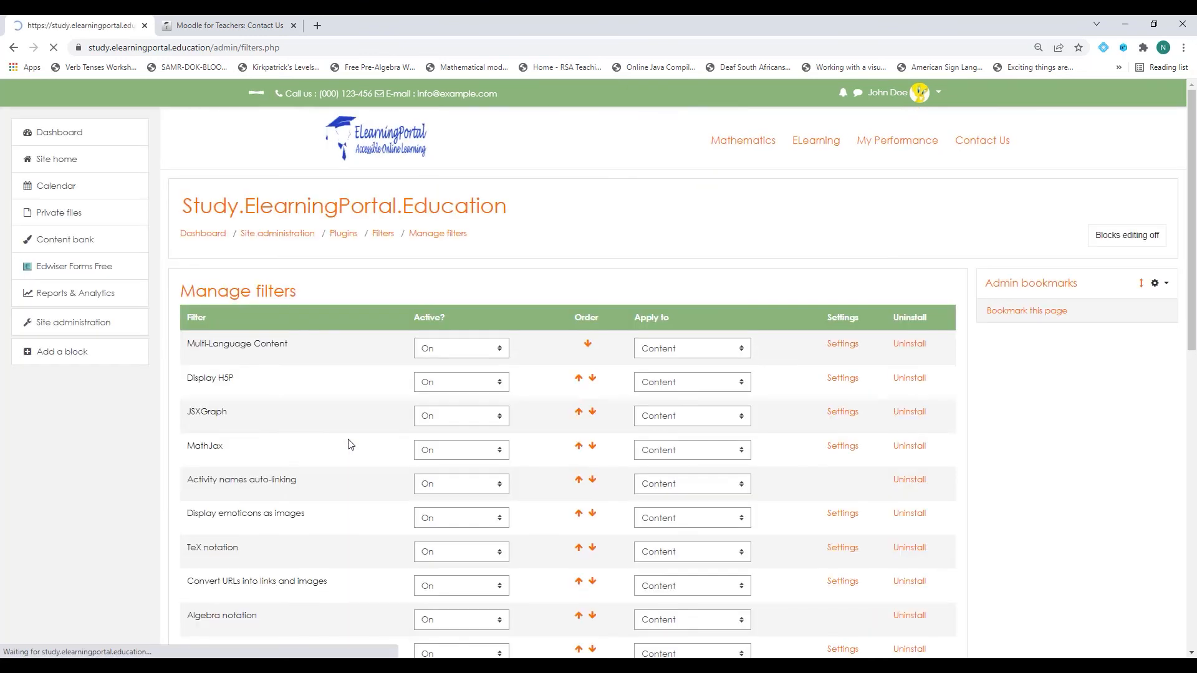
Reload Contact Us to confirm the form renders, then go to My Performance grades.
left_click(230, 26)
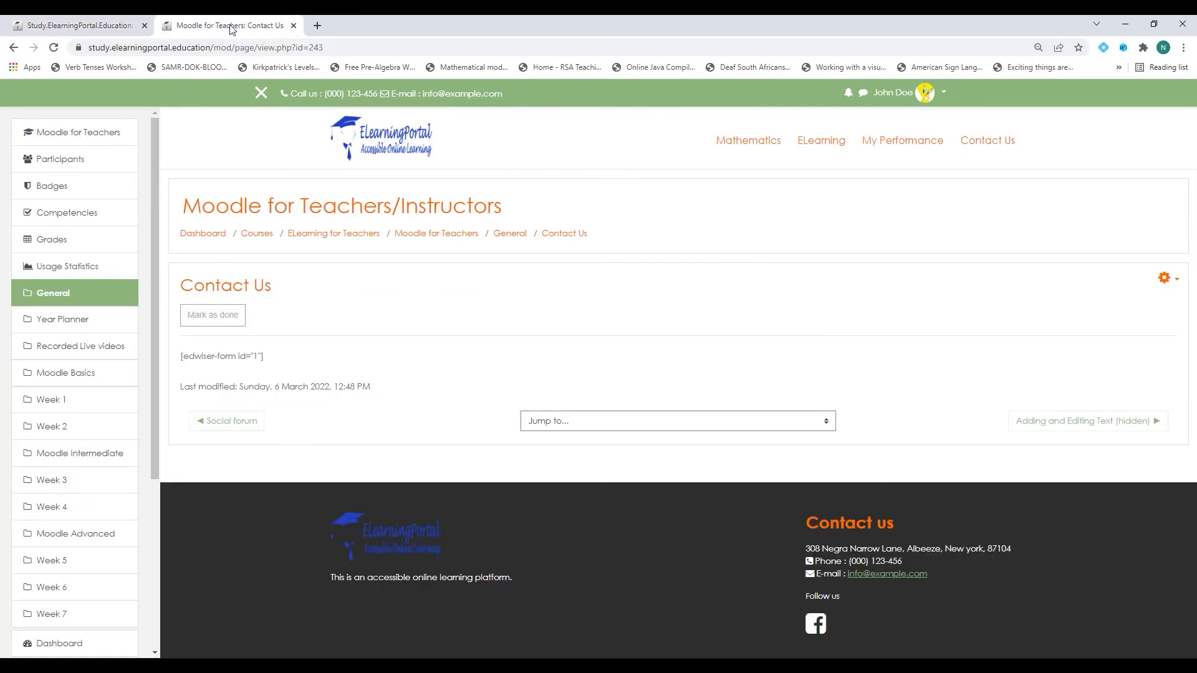
left_click(59, 50)
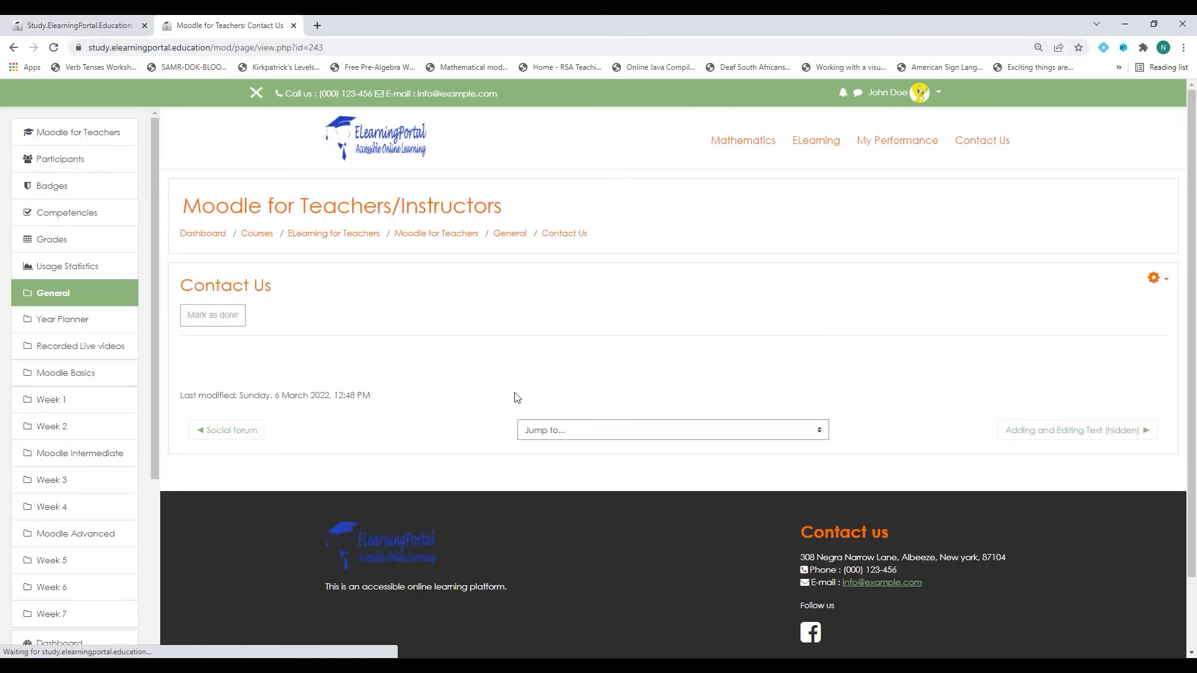
scroll(481, 379, "down", 2)
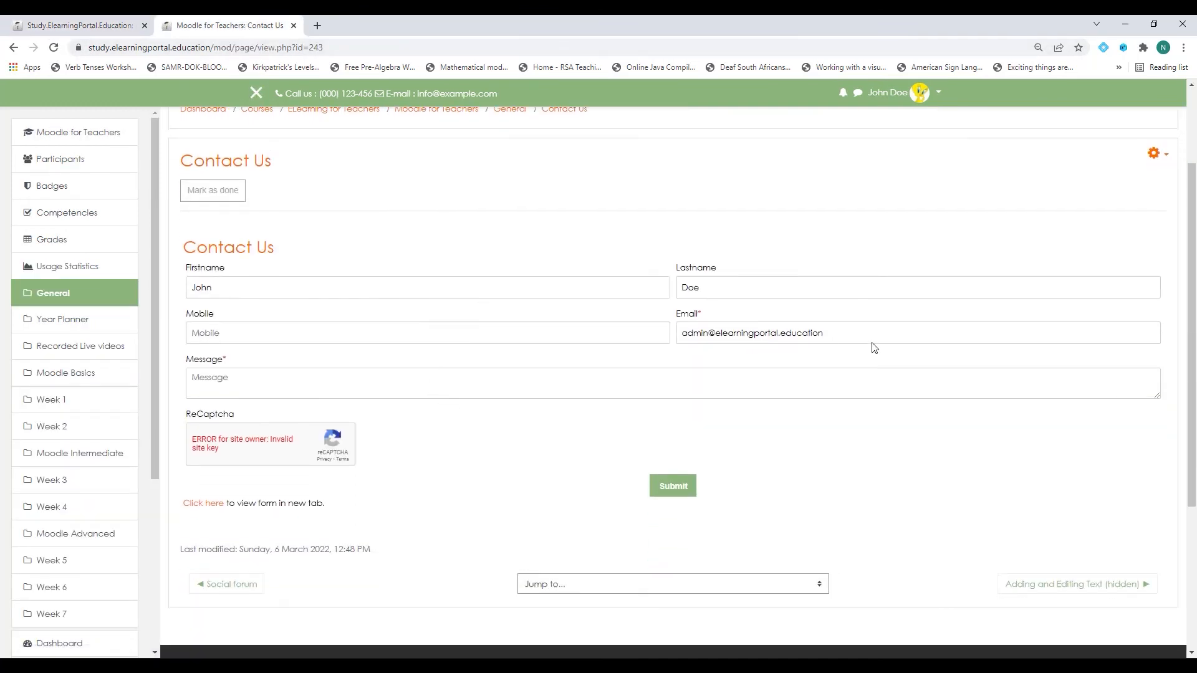
scroll(492, 341, "up", 2)
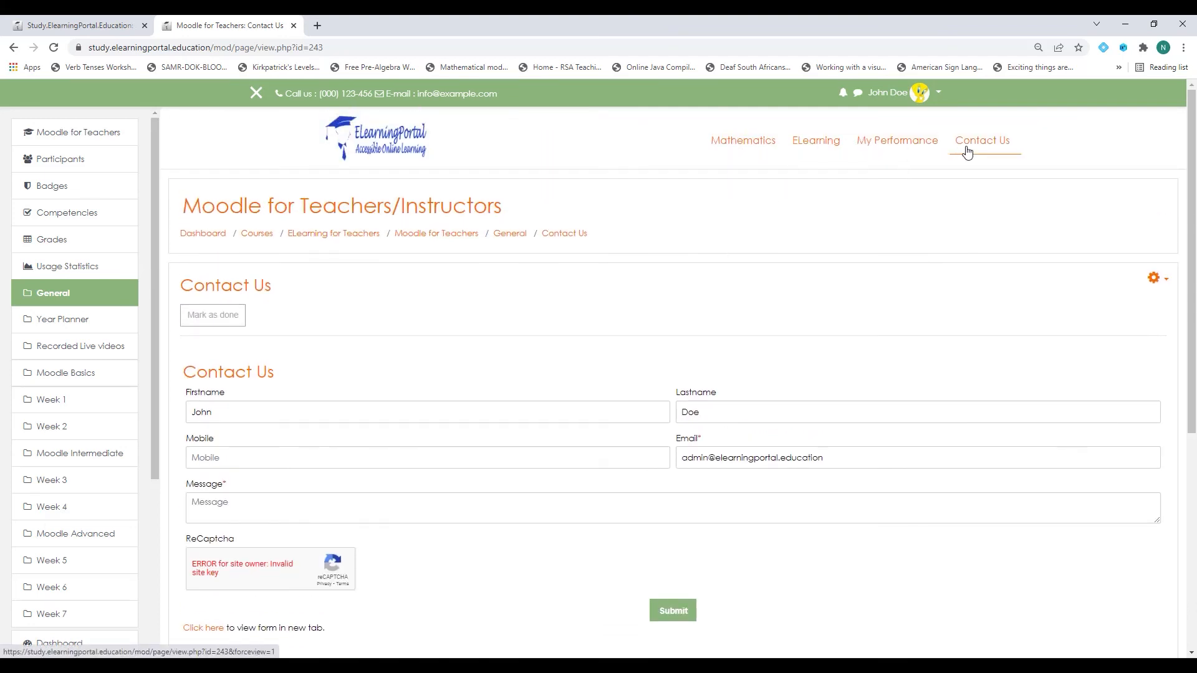
left_click(875, 149)
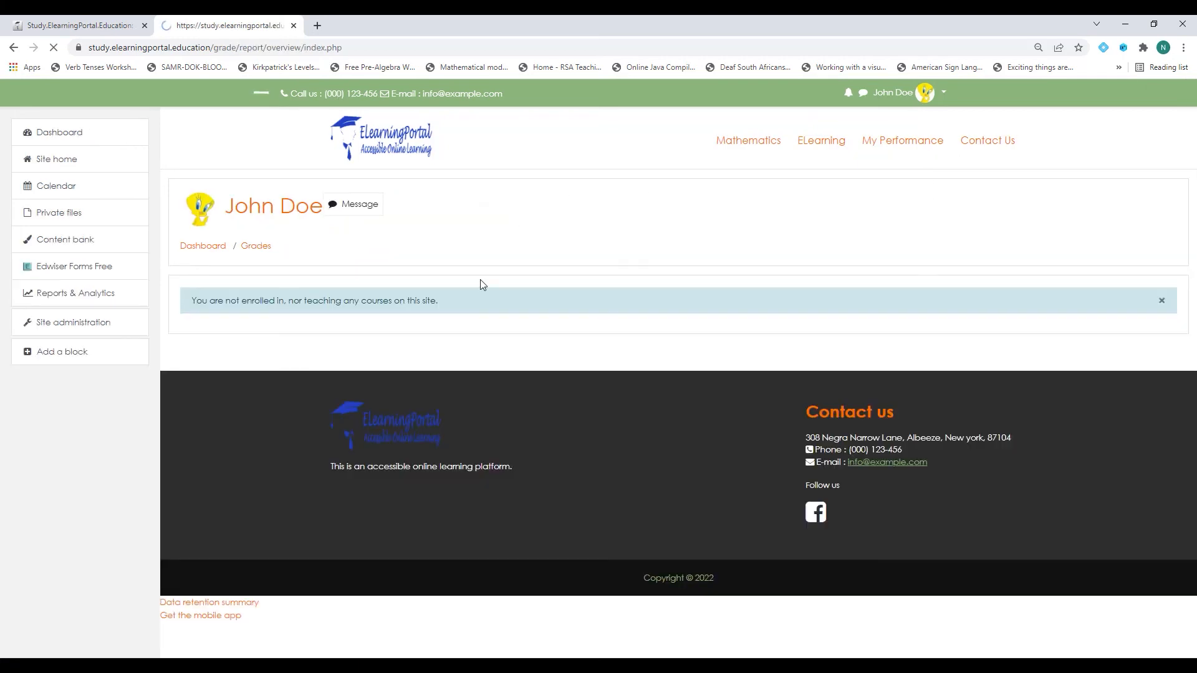